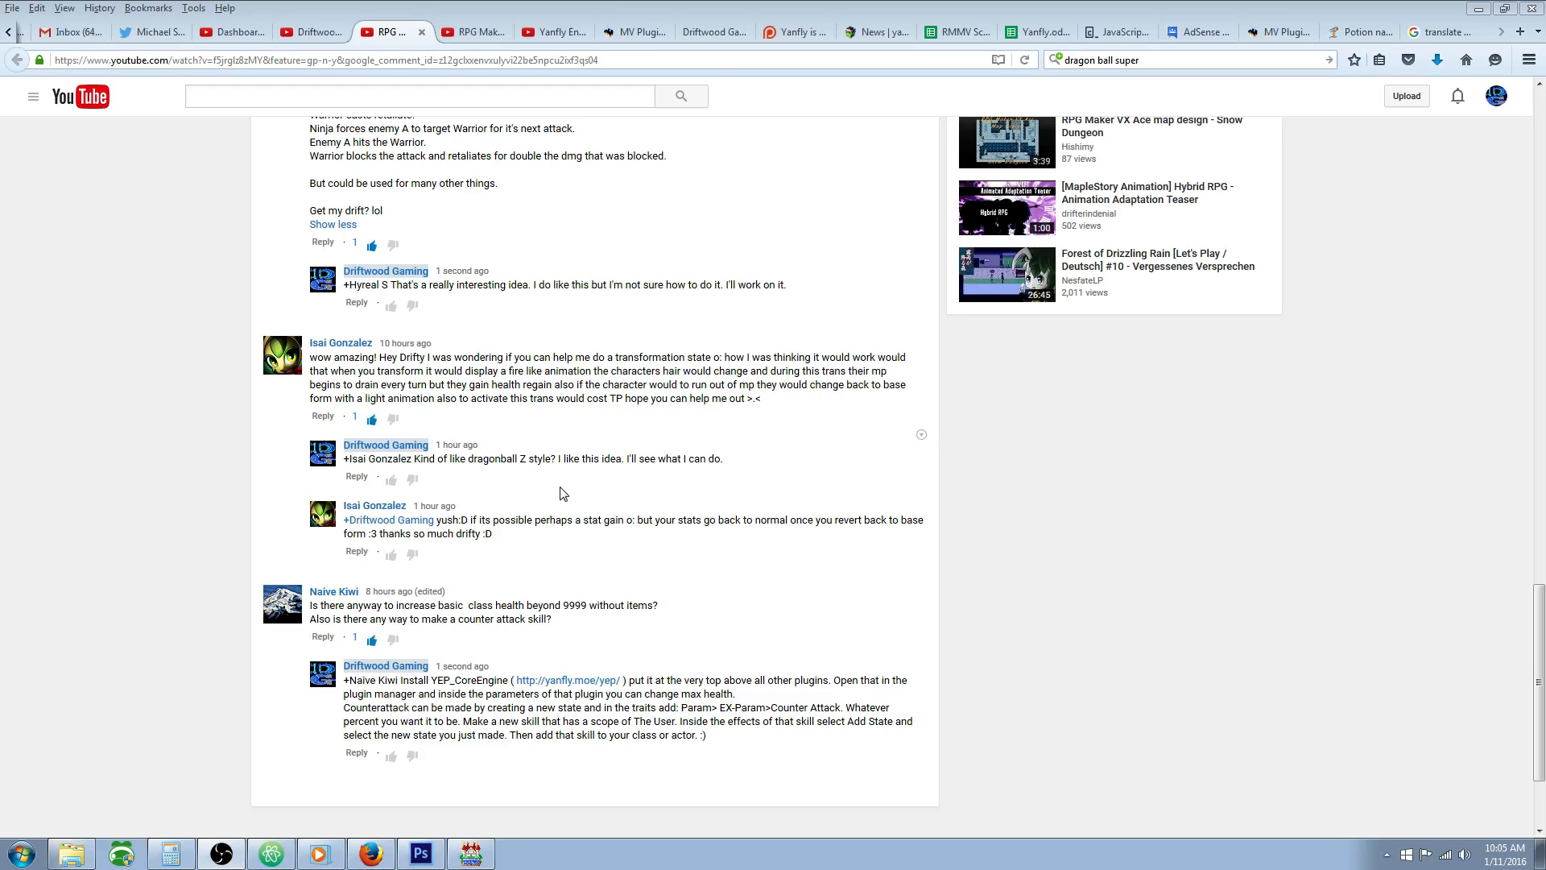
- Switch to RPG Maker MV and examine the Super Saiyan state notetag code in Atom
left_click(469, 860)
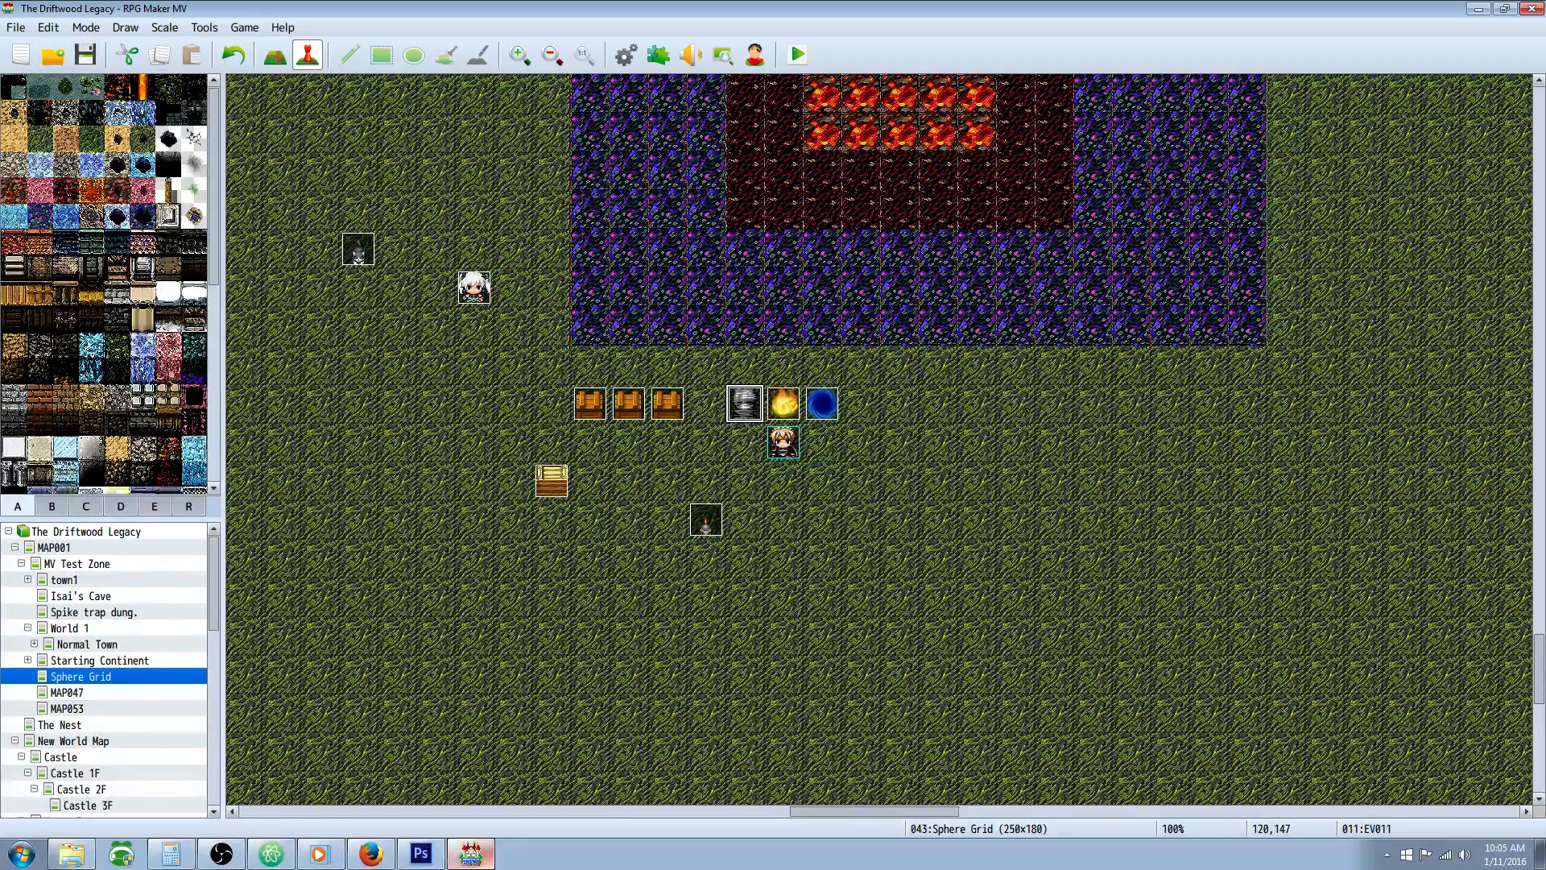
left_click_drag(0, 81, 982, 43)
scroll(919, 284, "up", 6)
scroll(915, 308, "up", 2)
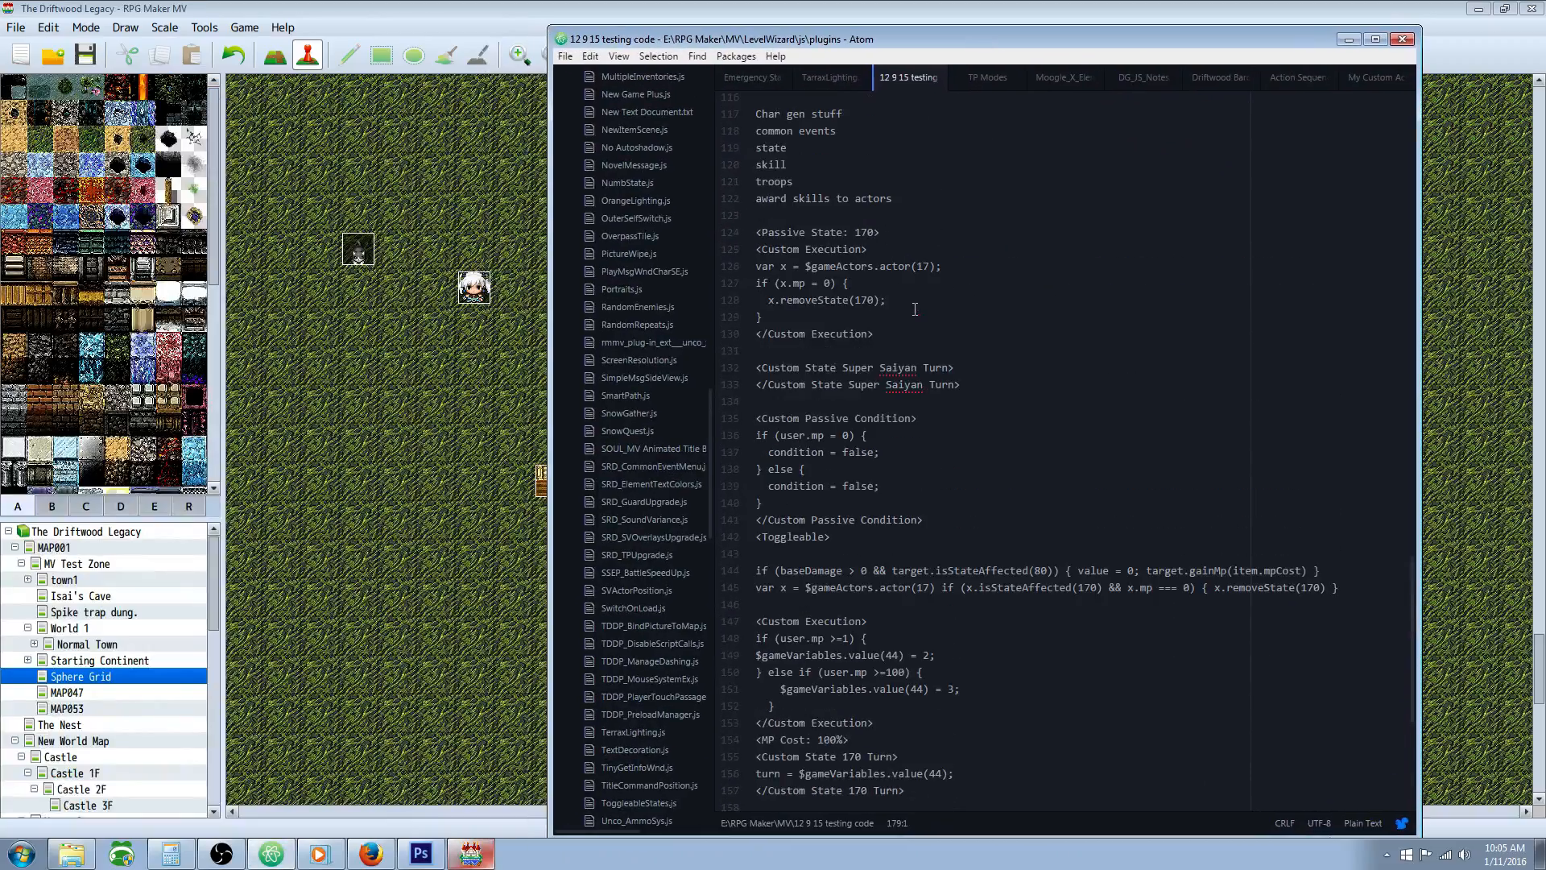
scroll(914, 308, "up", 5)
scroll(912, 308, "down", 5)
scroll(912, 308, "down", 7)
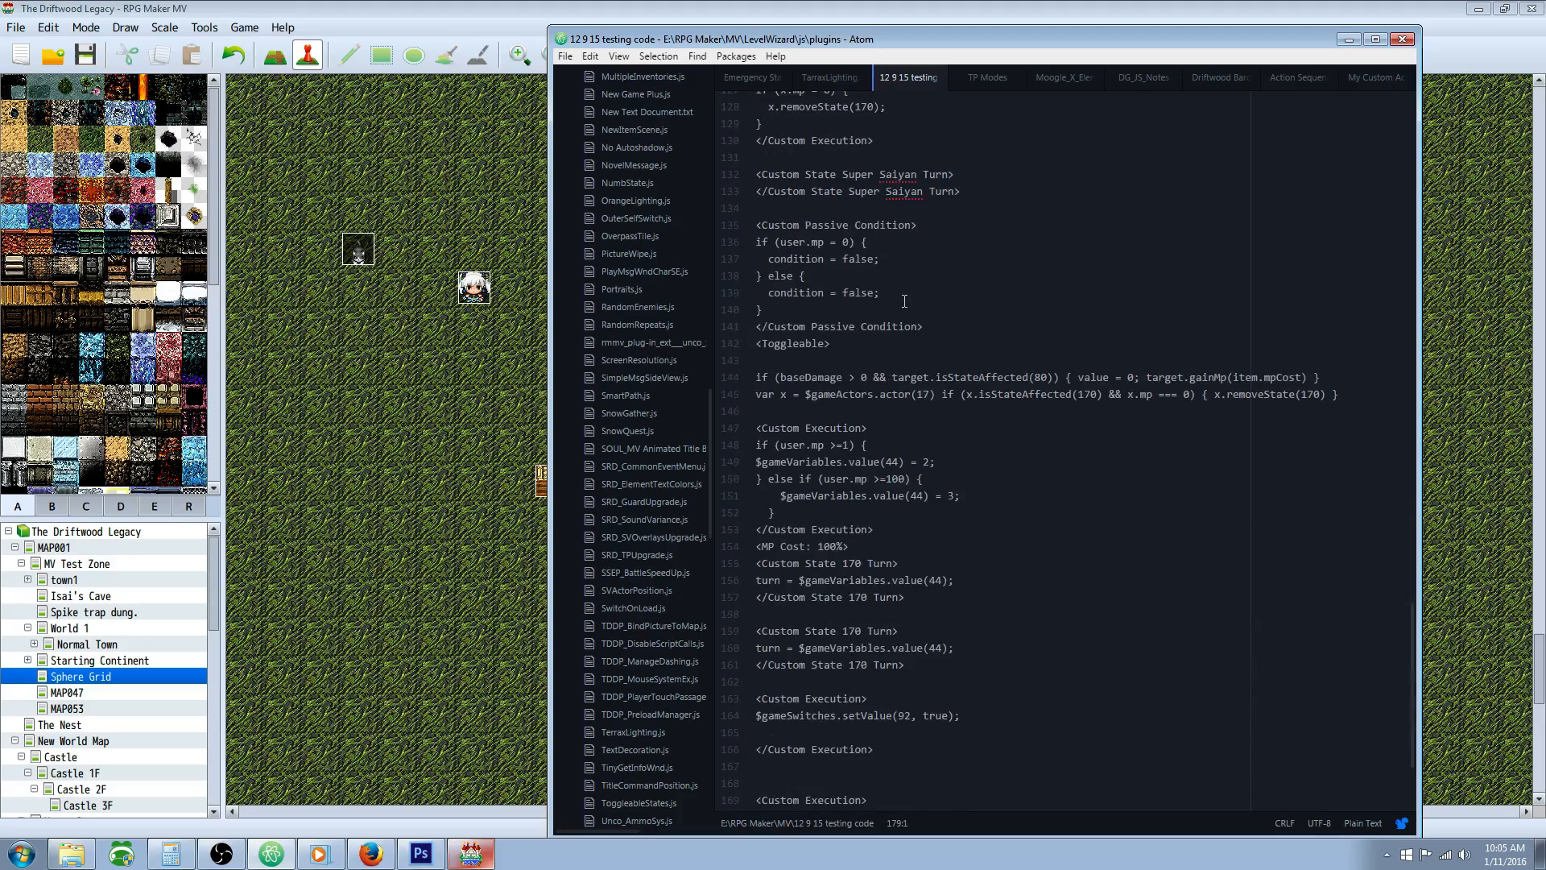
scroll(875, 675, "up", 5)
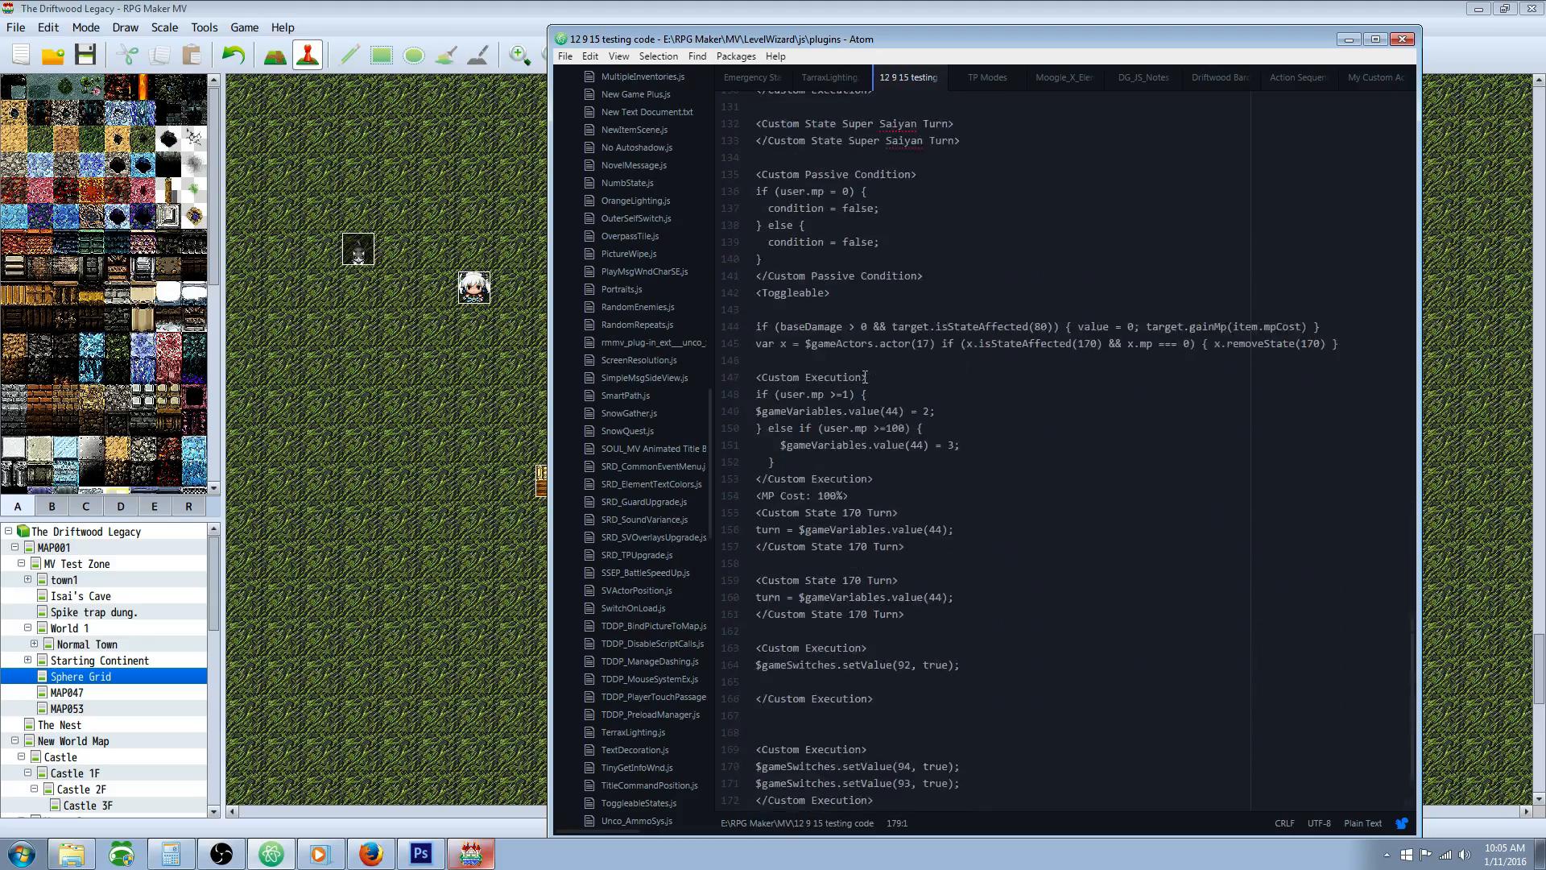
scroll(875, 674, "down", 2)
left_click_drag(930, 43, 0, 153)
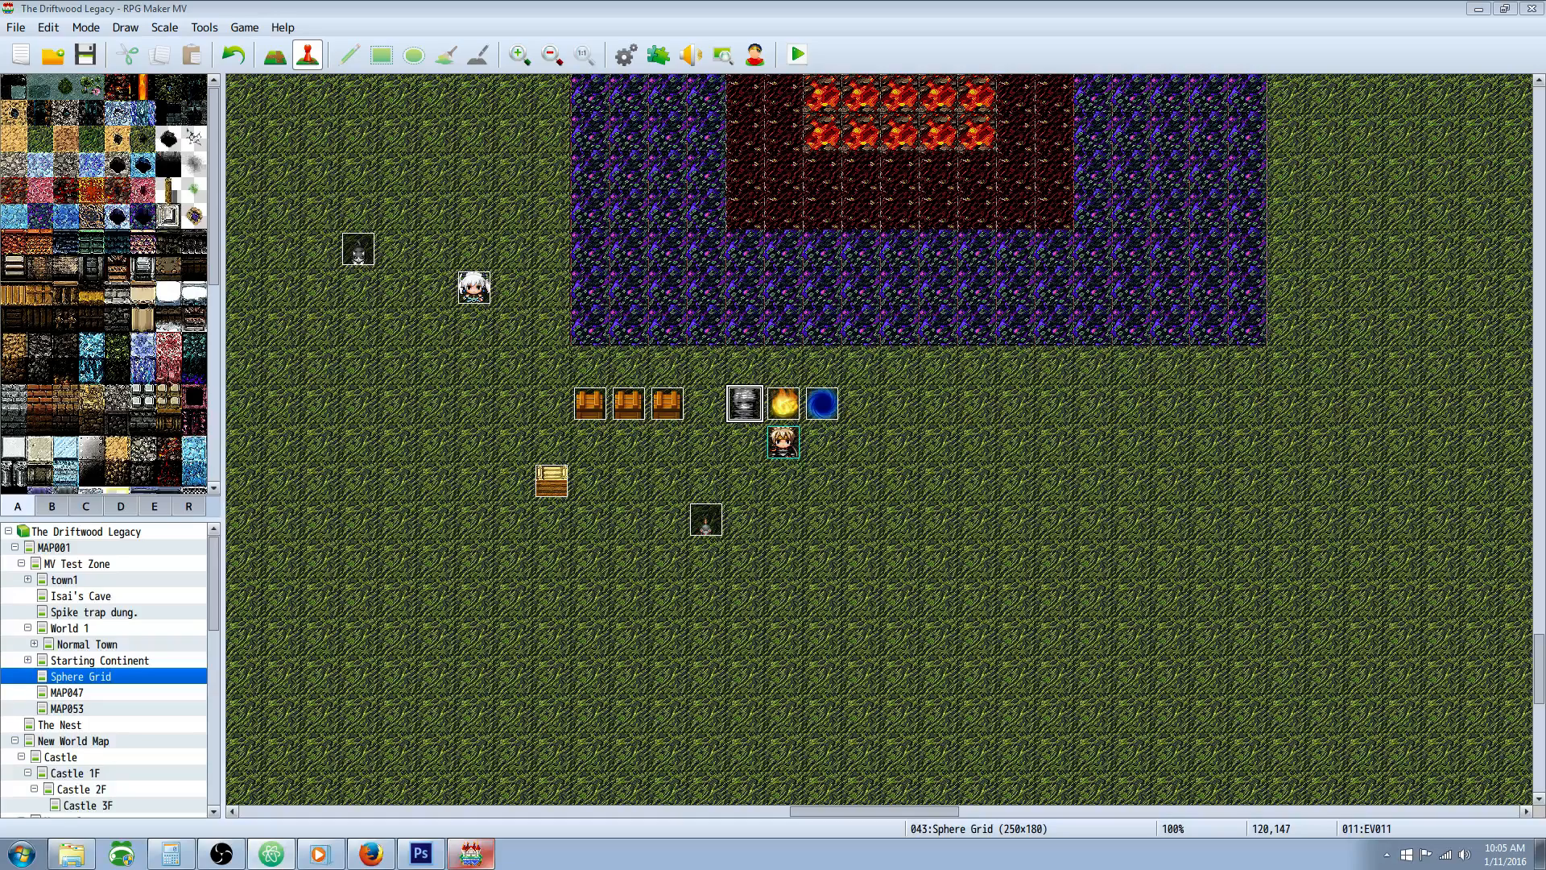
- Review the full list of installed plugins and their on/off status in the Plugin Manager
left_click(665, 64)
left_click(664, 63)
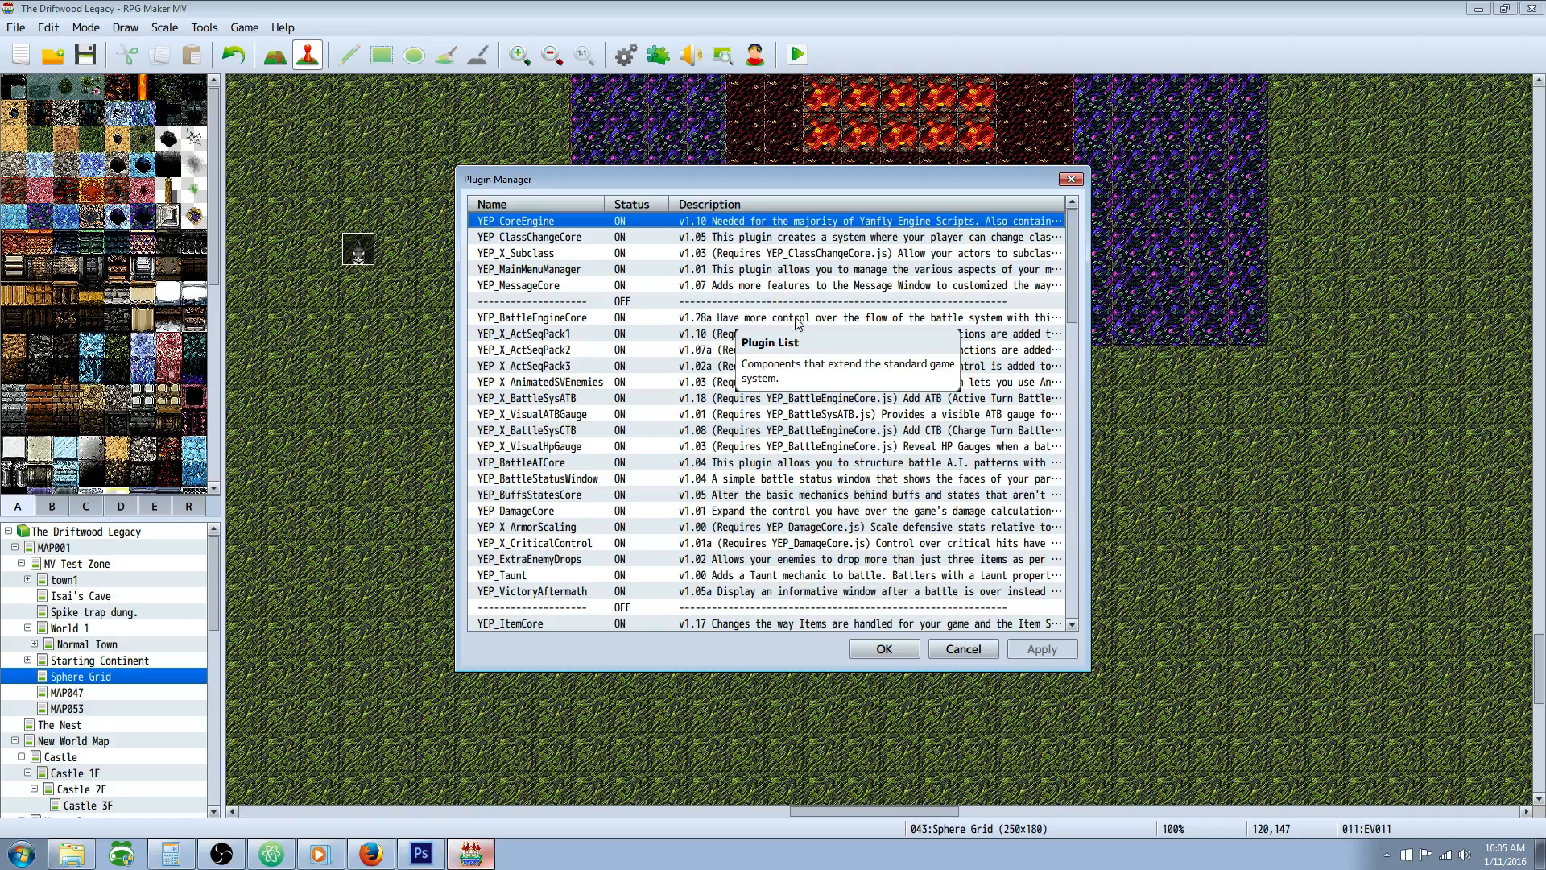
left_click(622, 318)
scroll(628, 310, "down", 3)
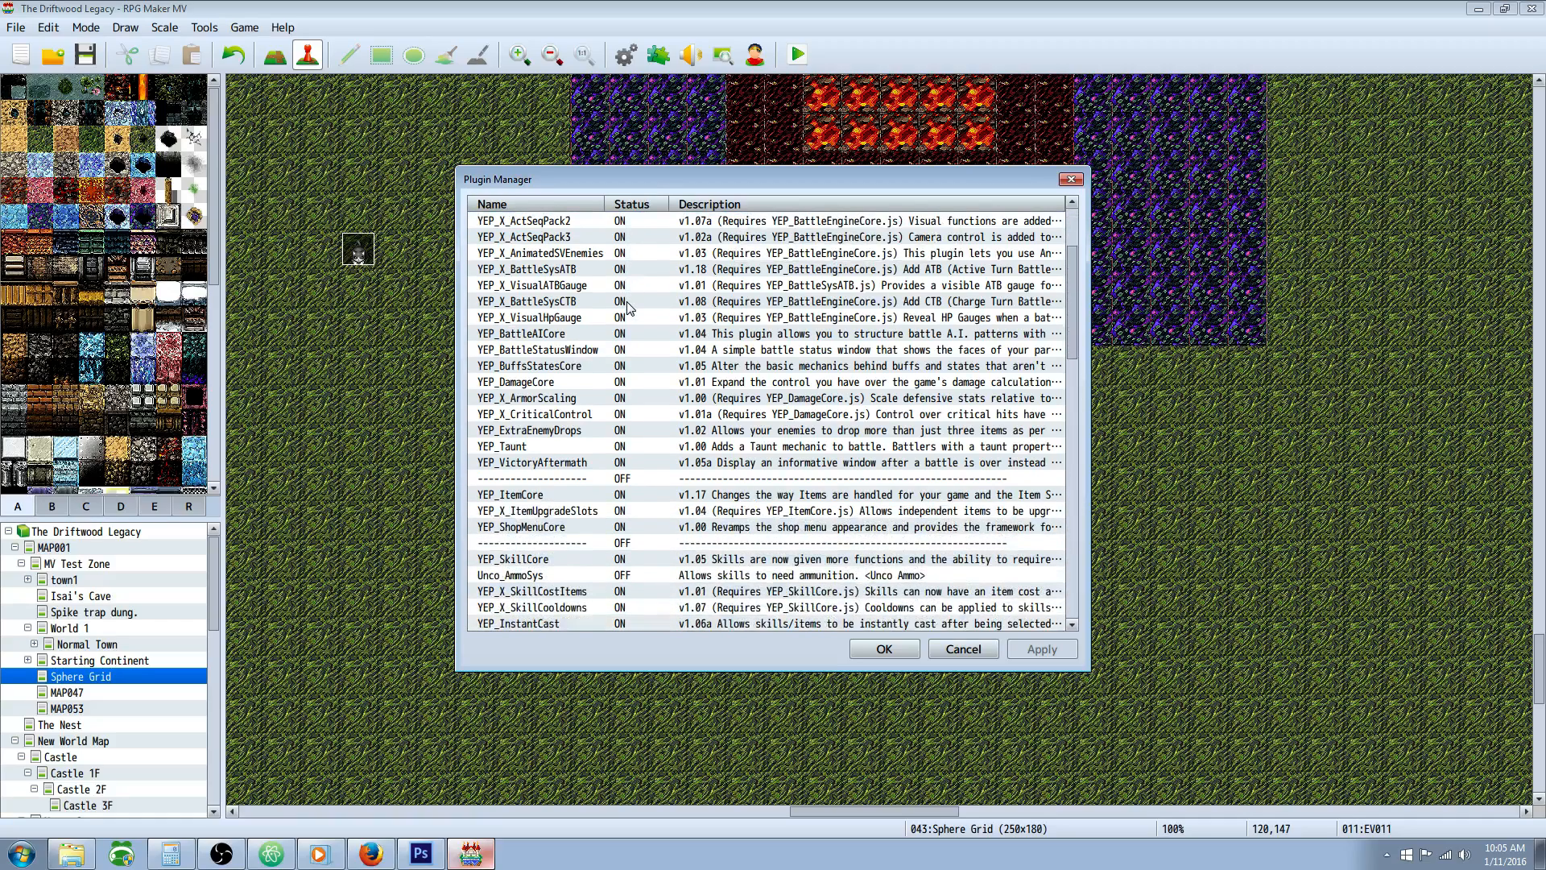
scroll(627, 309, "down", 7)
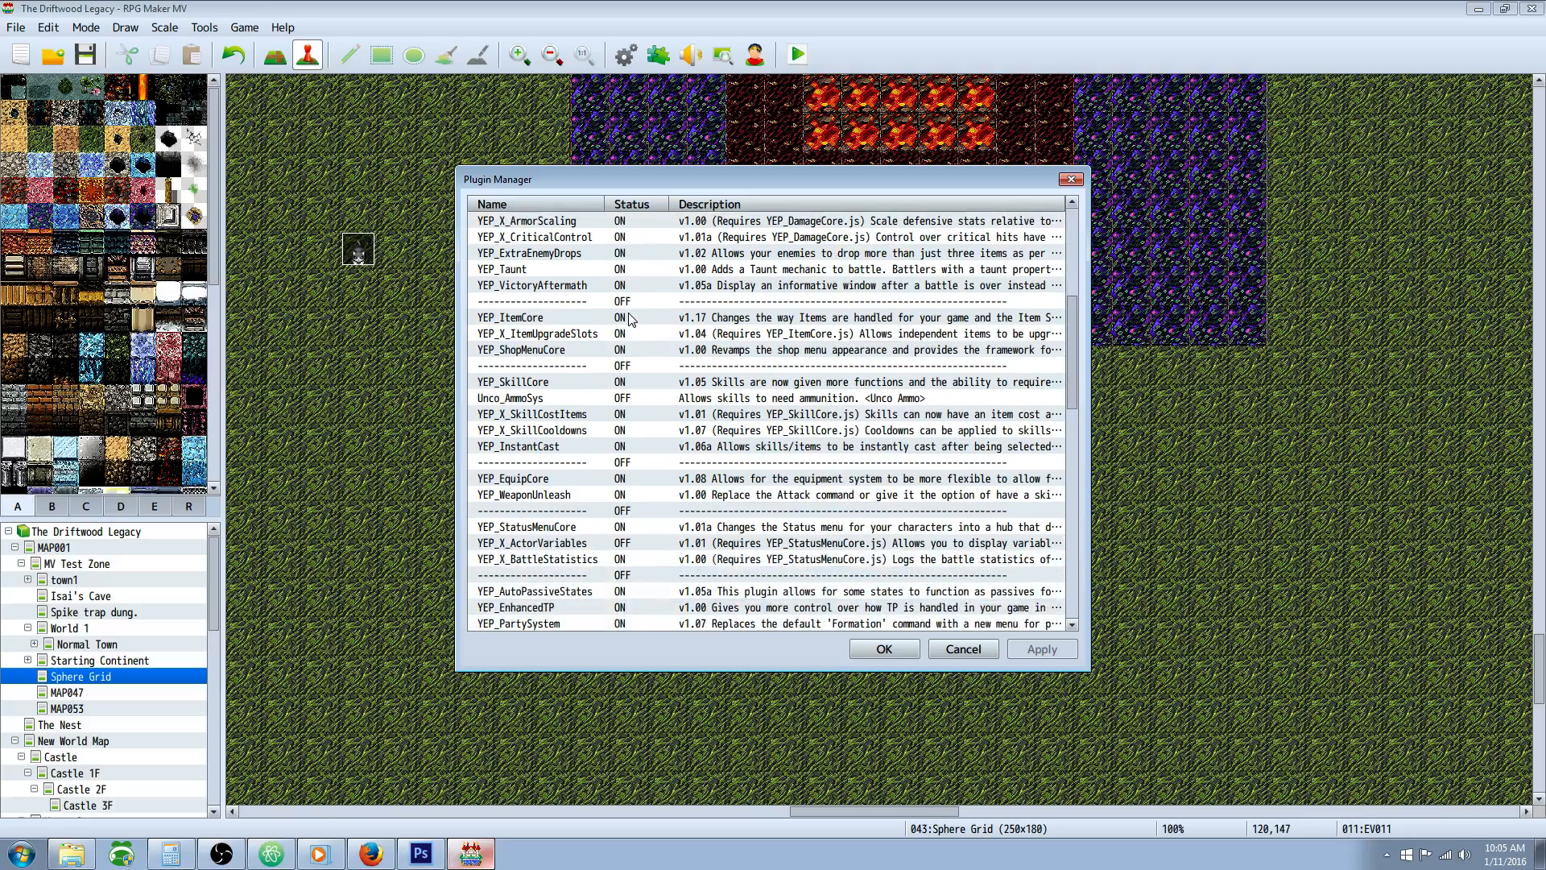
scroll(629, 318, "down", 8)
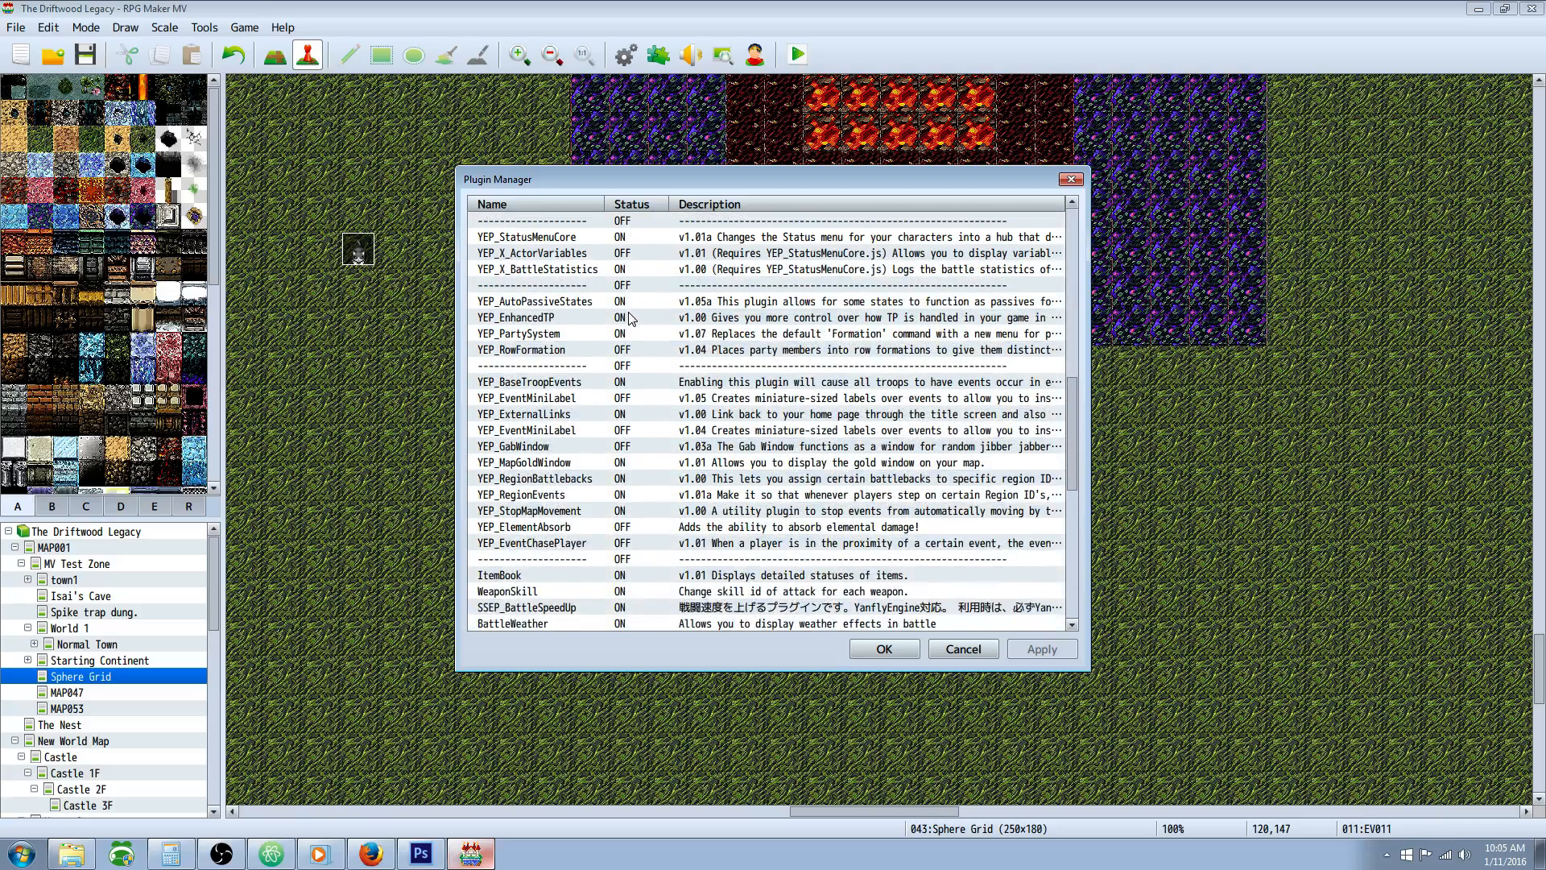
scroll(629, 317, "down", 8)
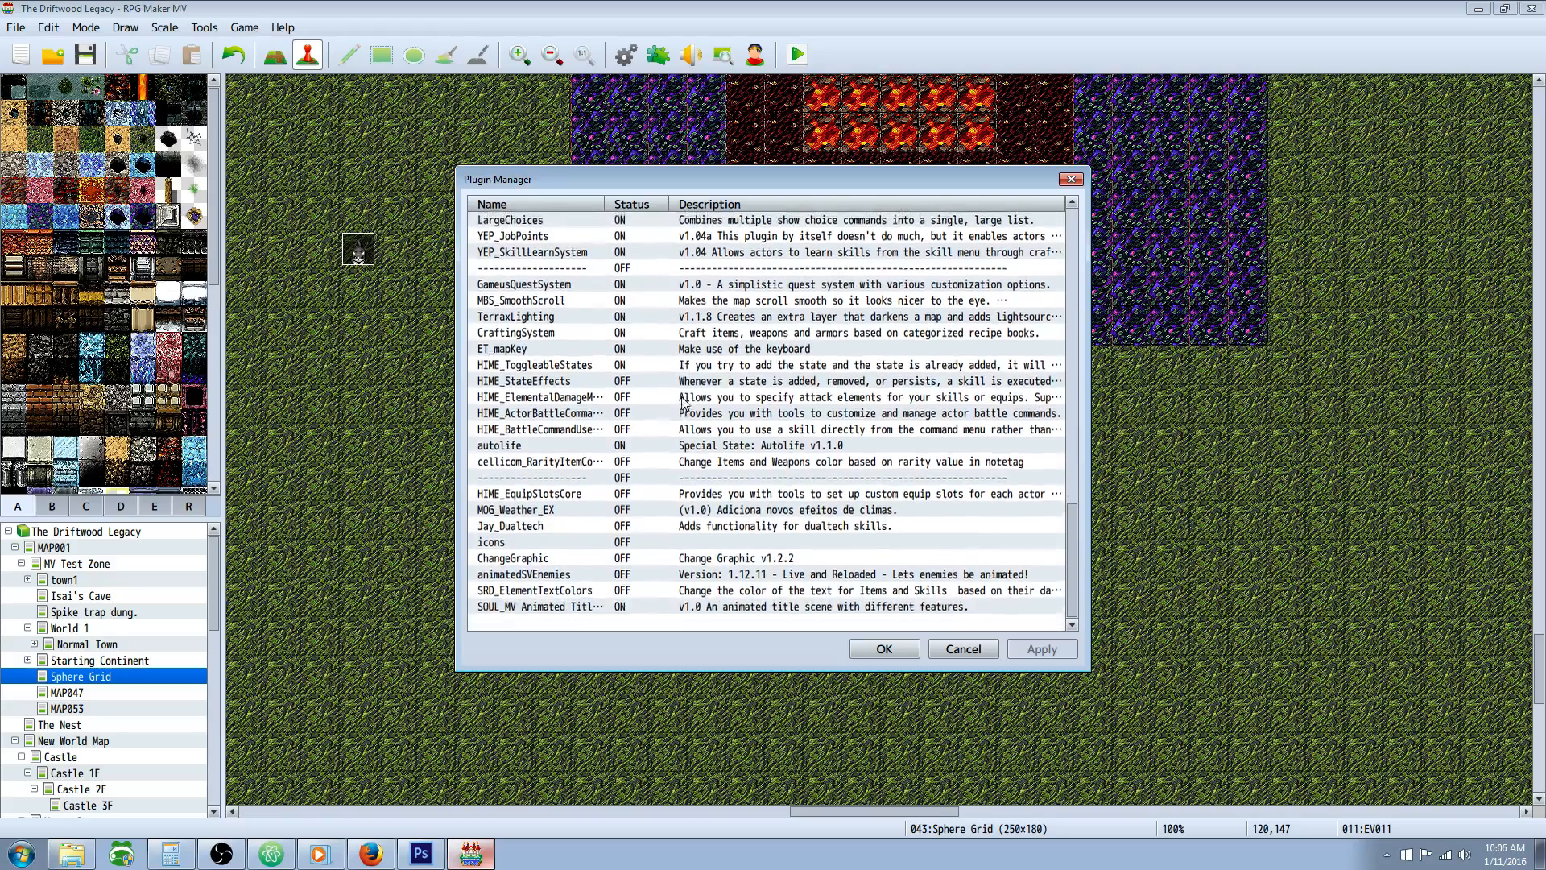
left_click(886, 652)
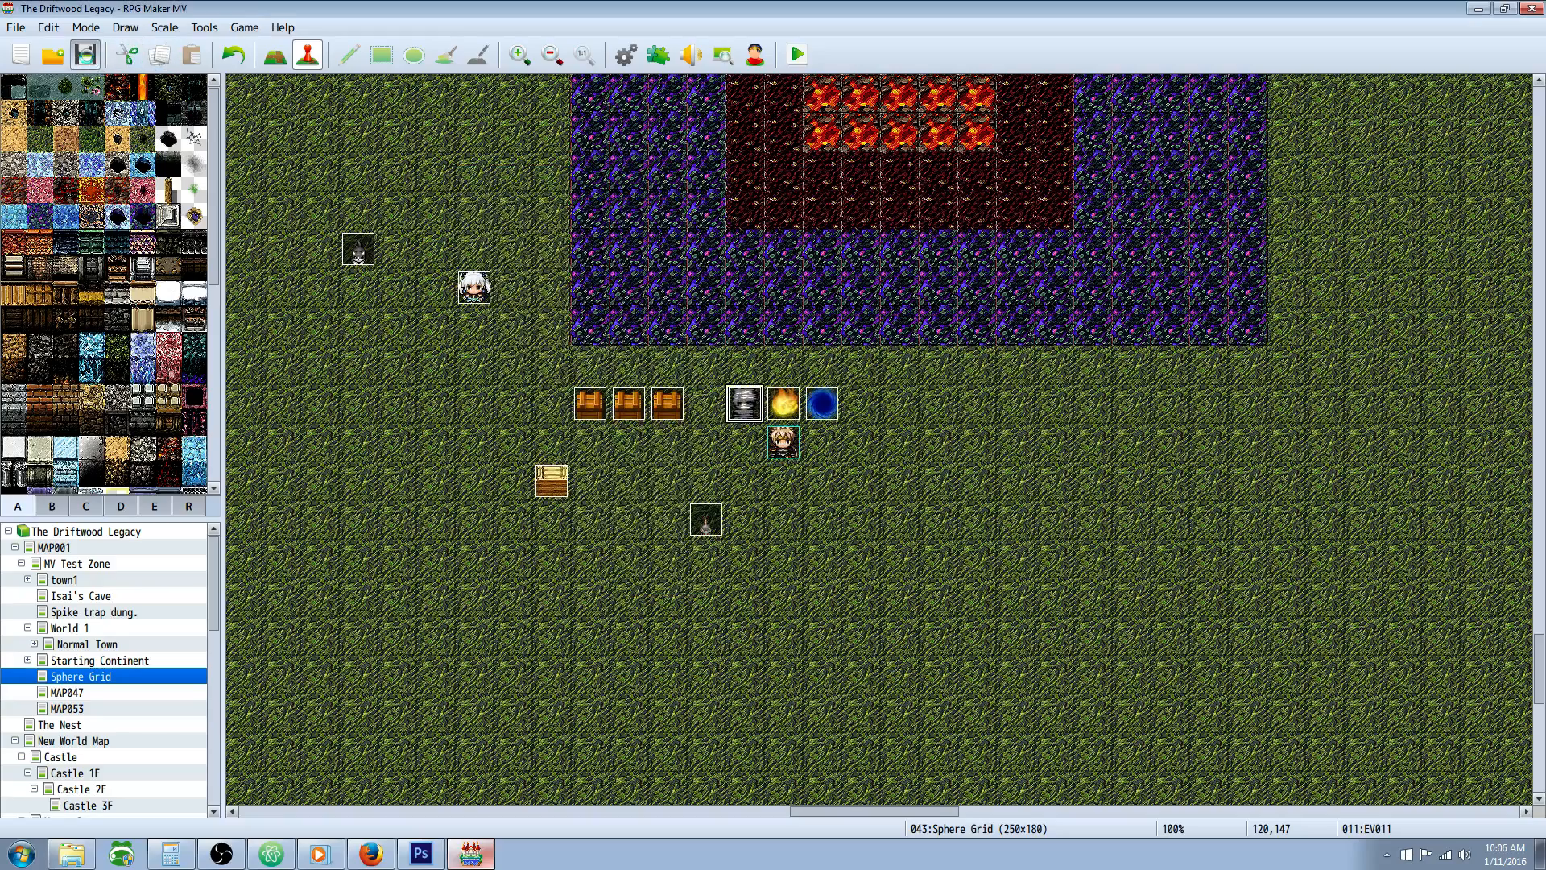
left_click(632, 53)
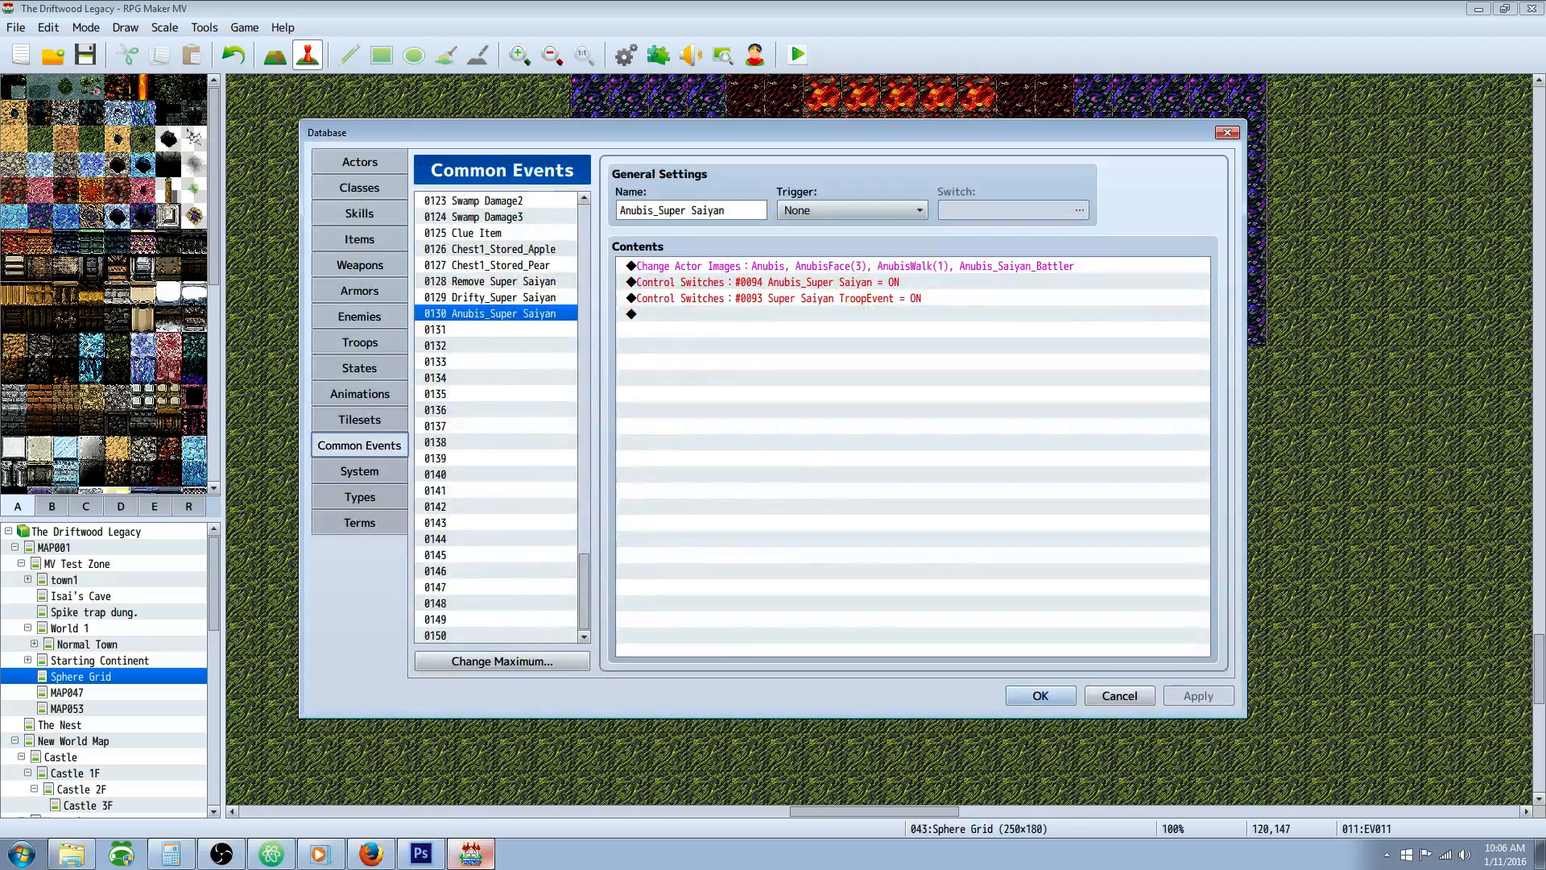
left_click(1046, 697)
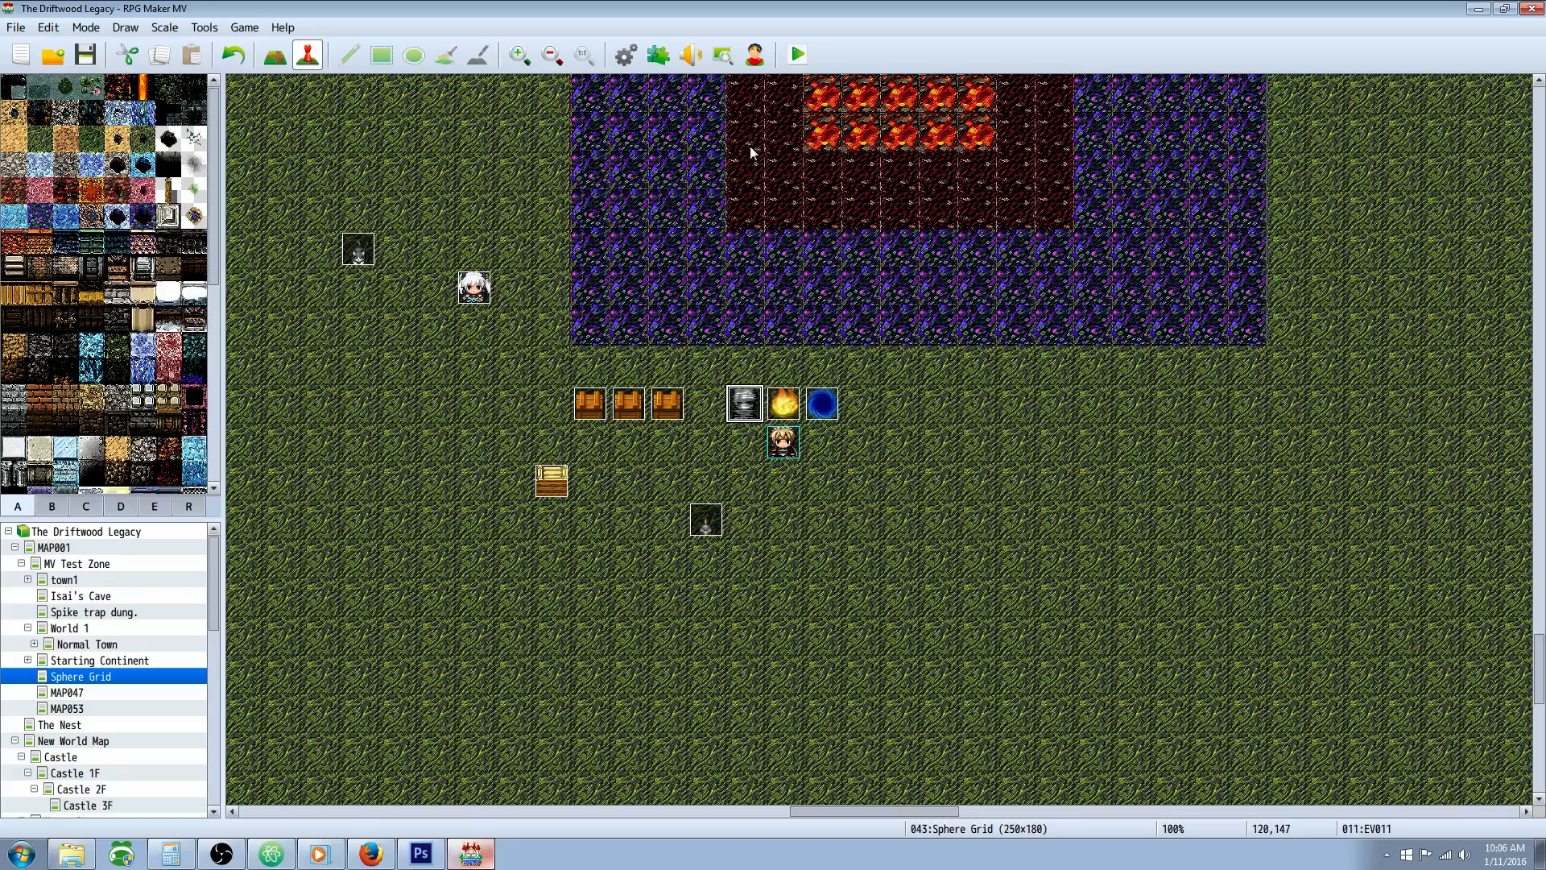
- Load Isai.json into the Character Generator and recolor the front hair with the brighter golden yellow
left_click(755, 54)
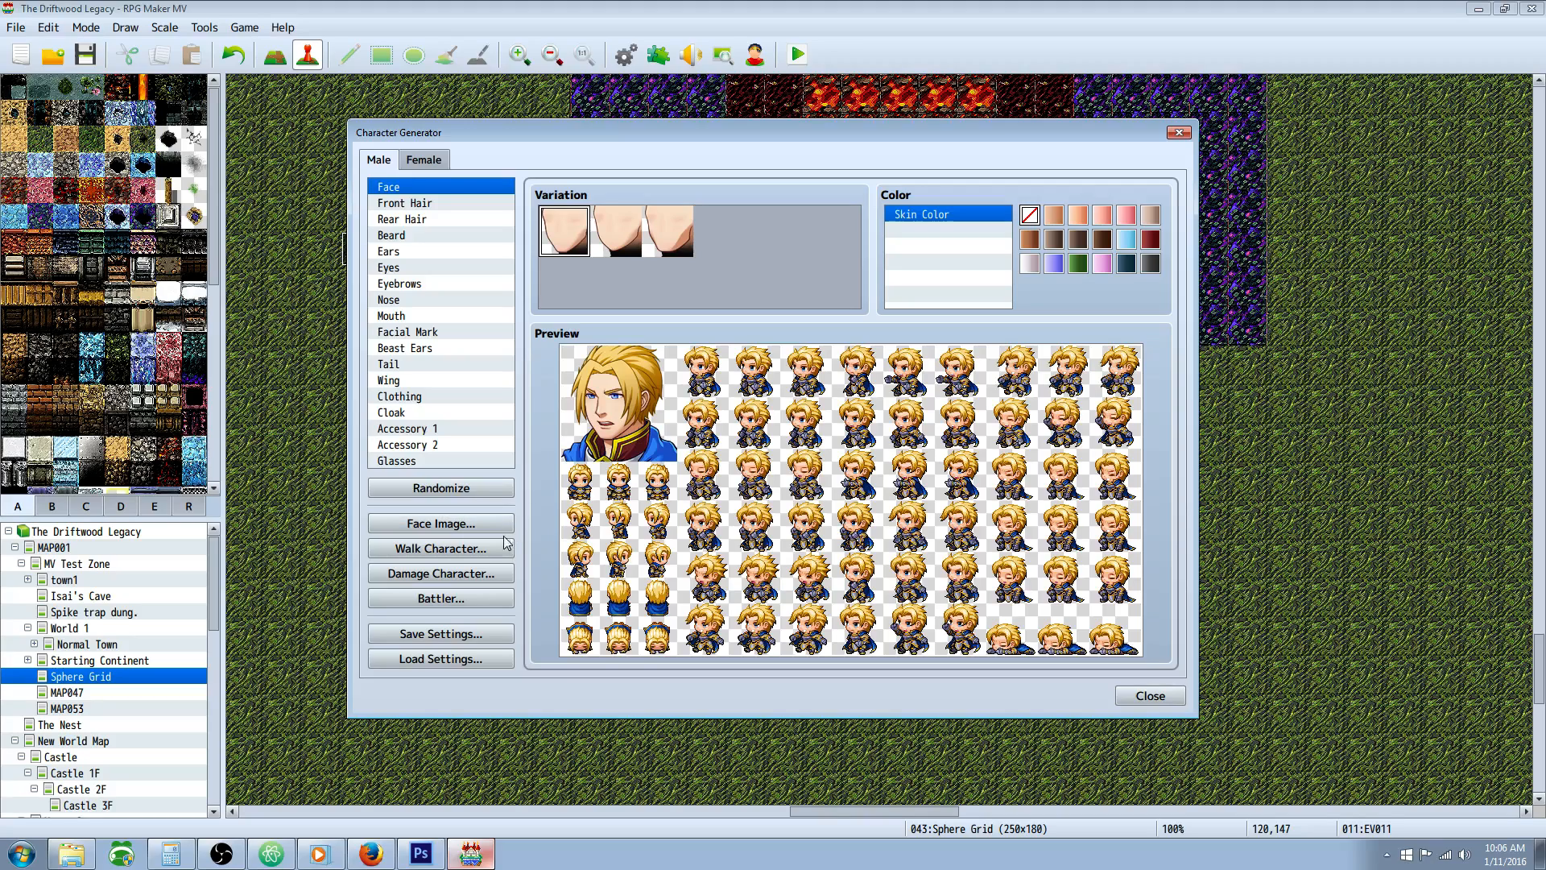
left_click(461, 662)
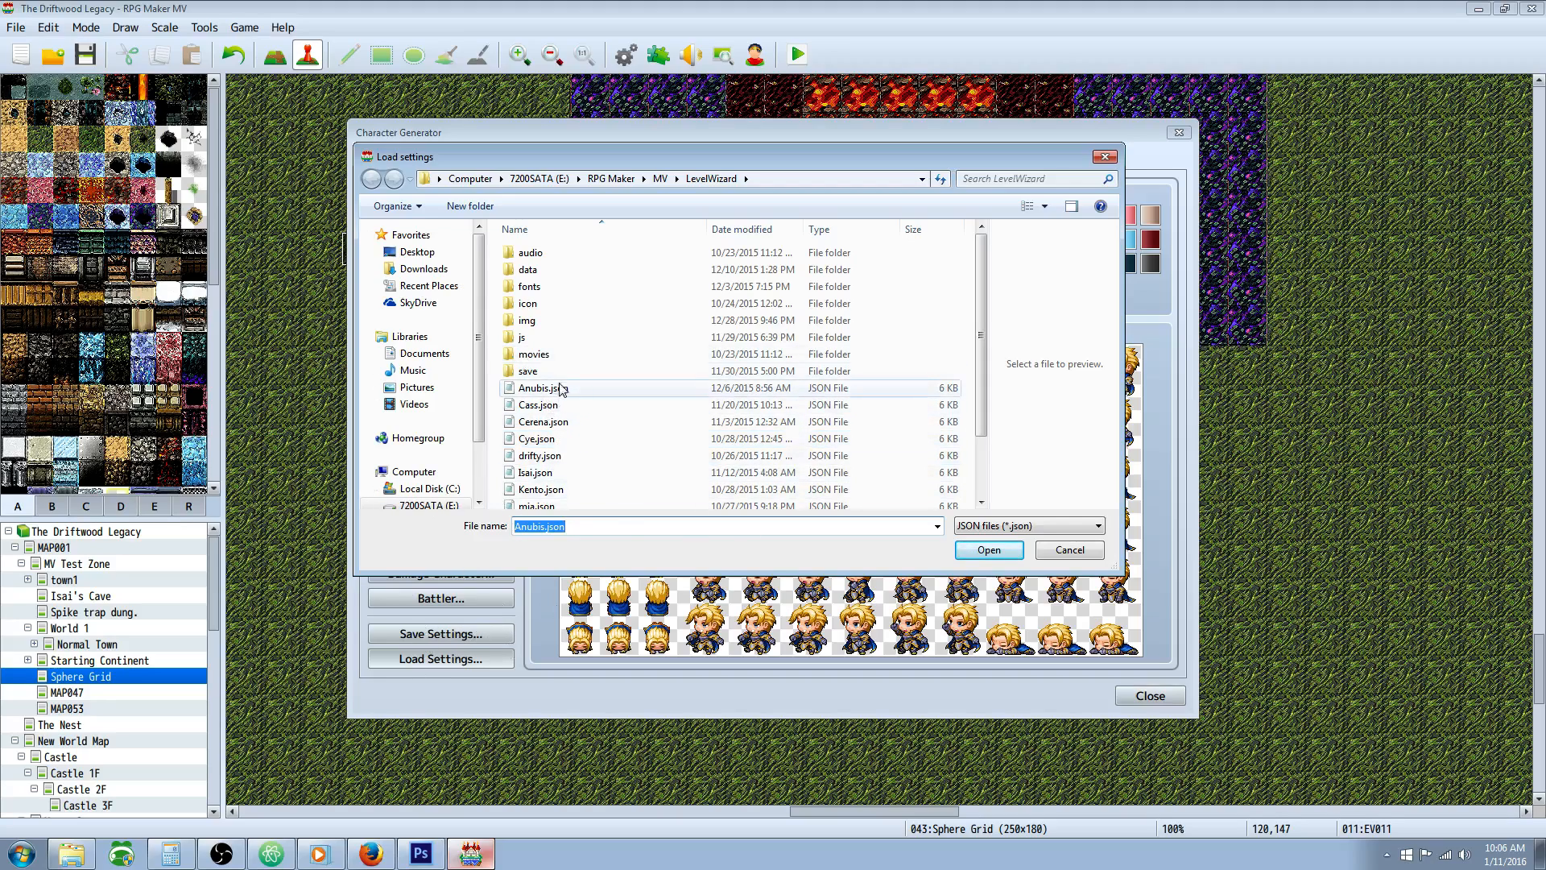
double_click(561, 427)
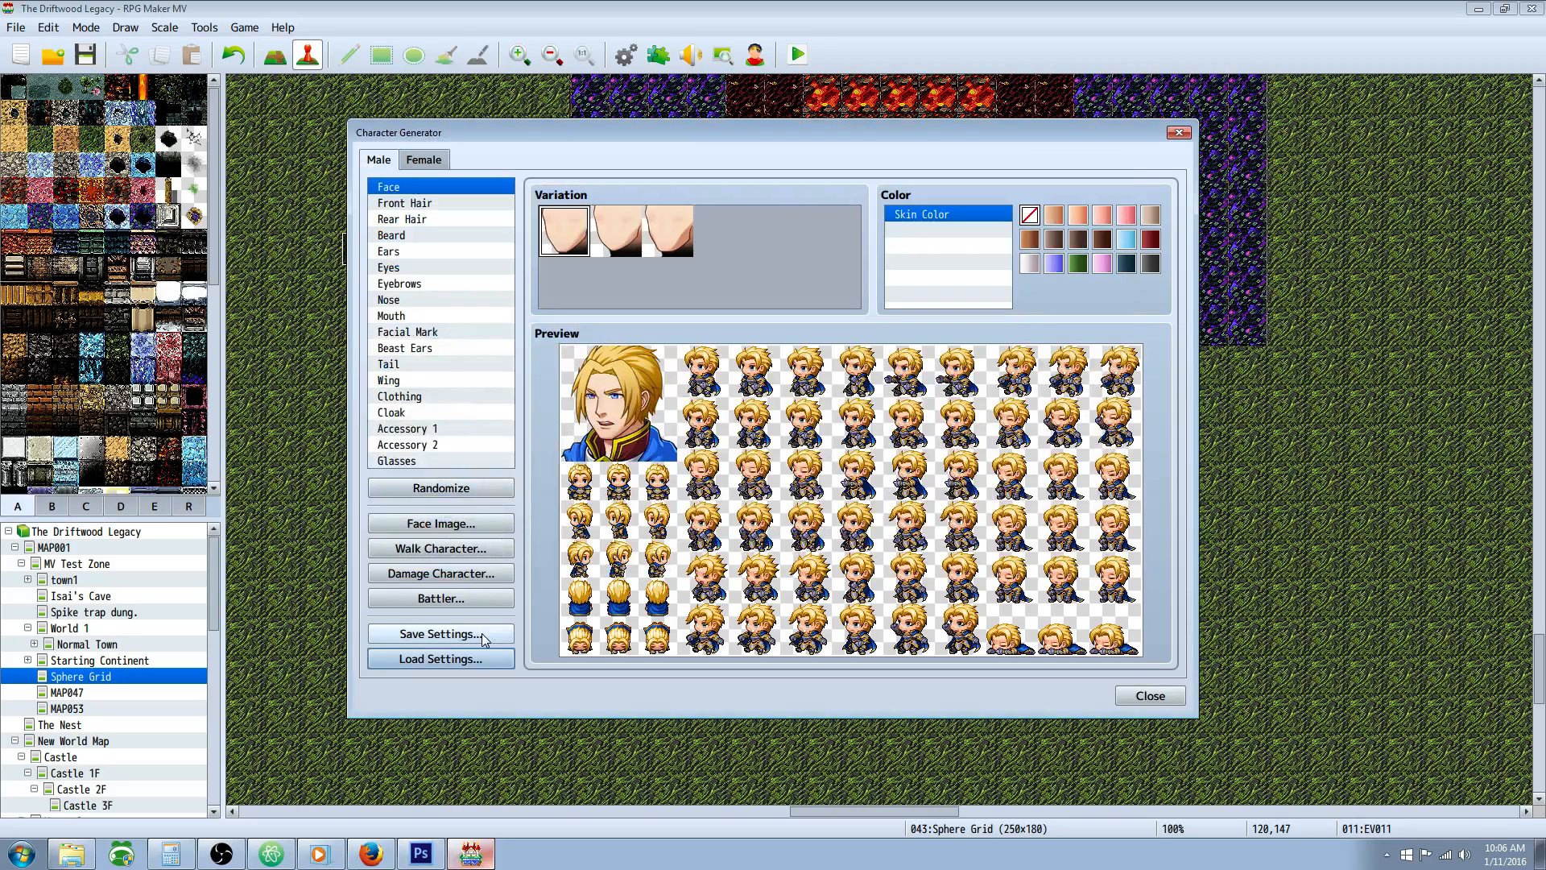
left_click(467, 658)
double_click(532, 472)
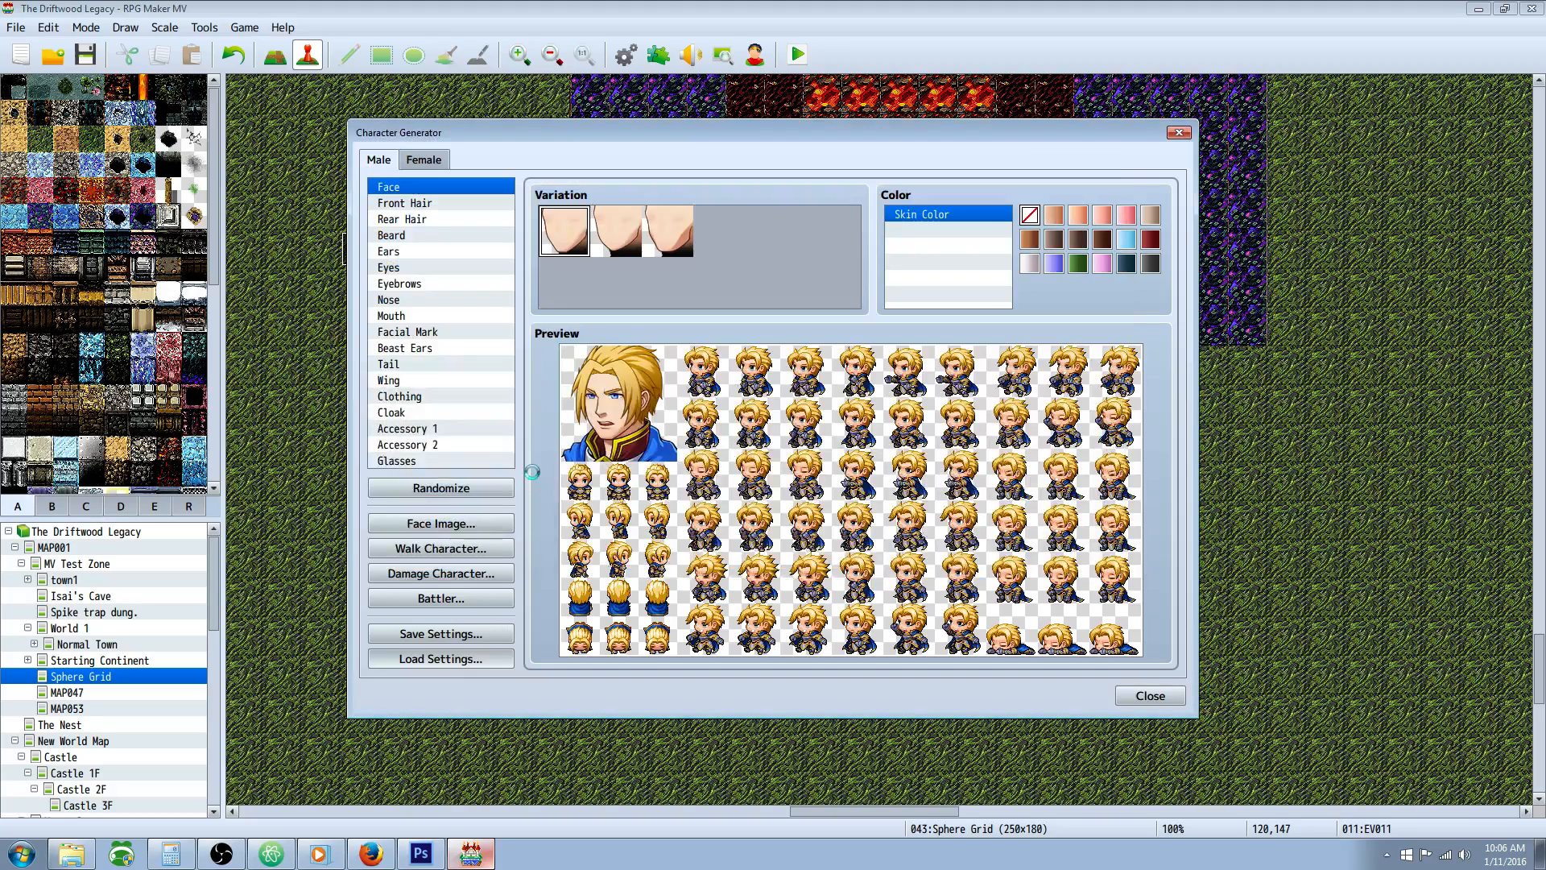
left_click(427, 204)
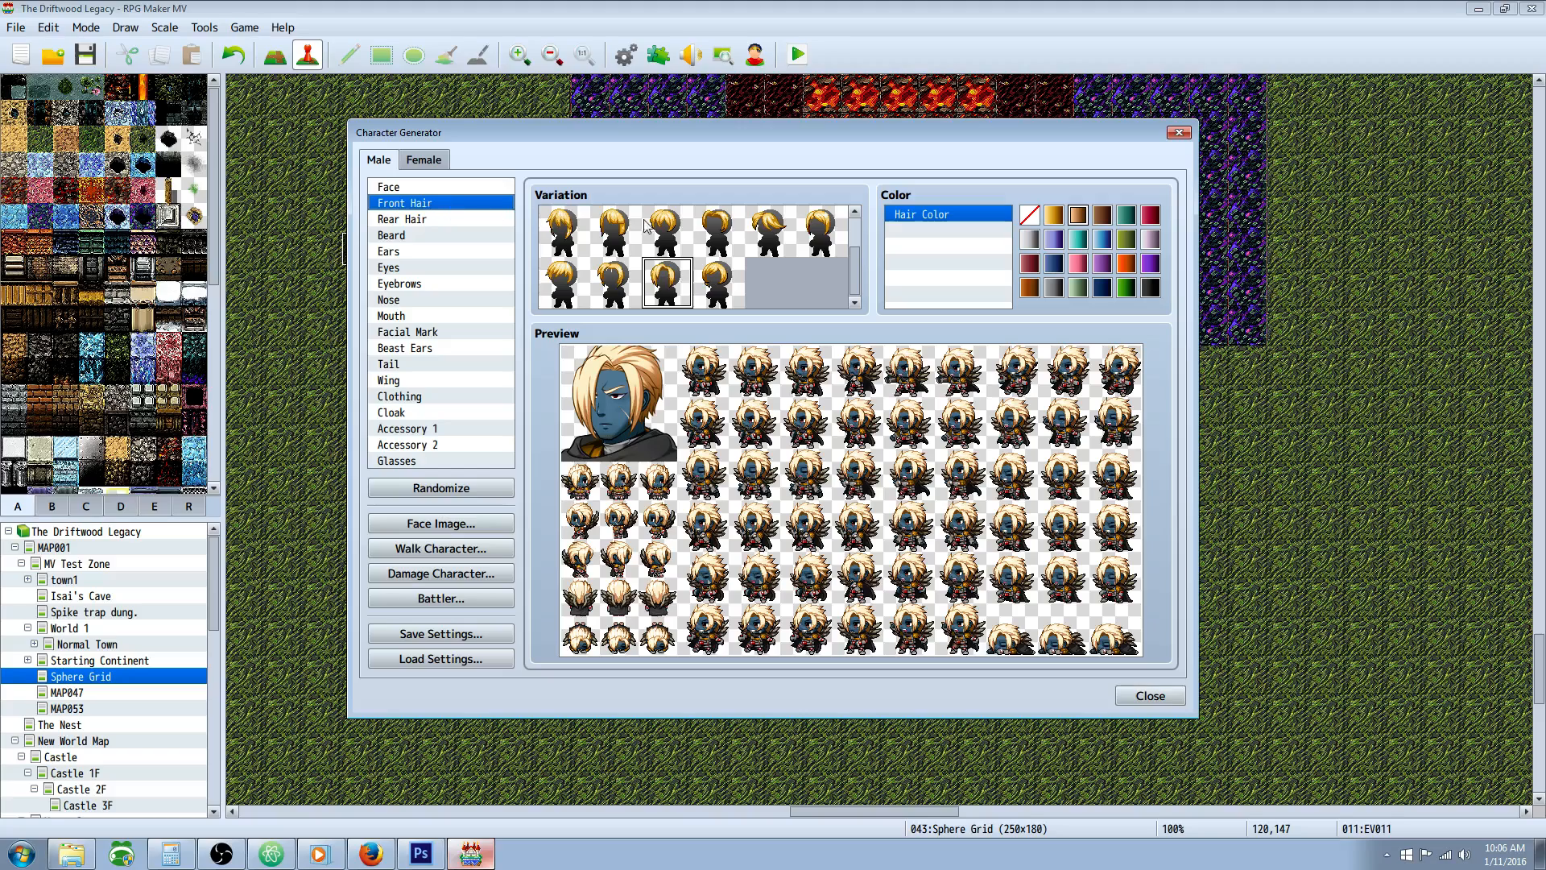
left_click(1055, 215)
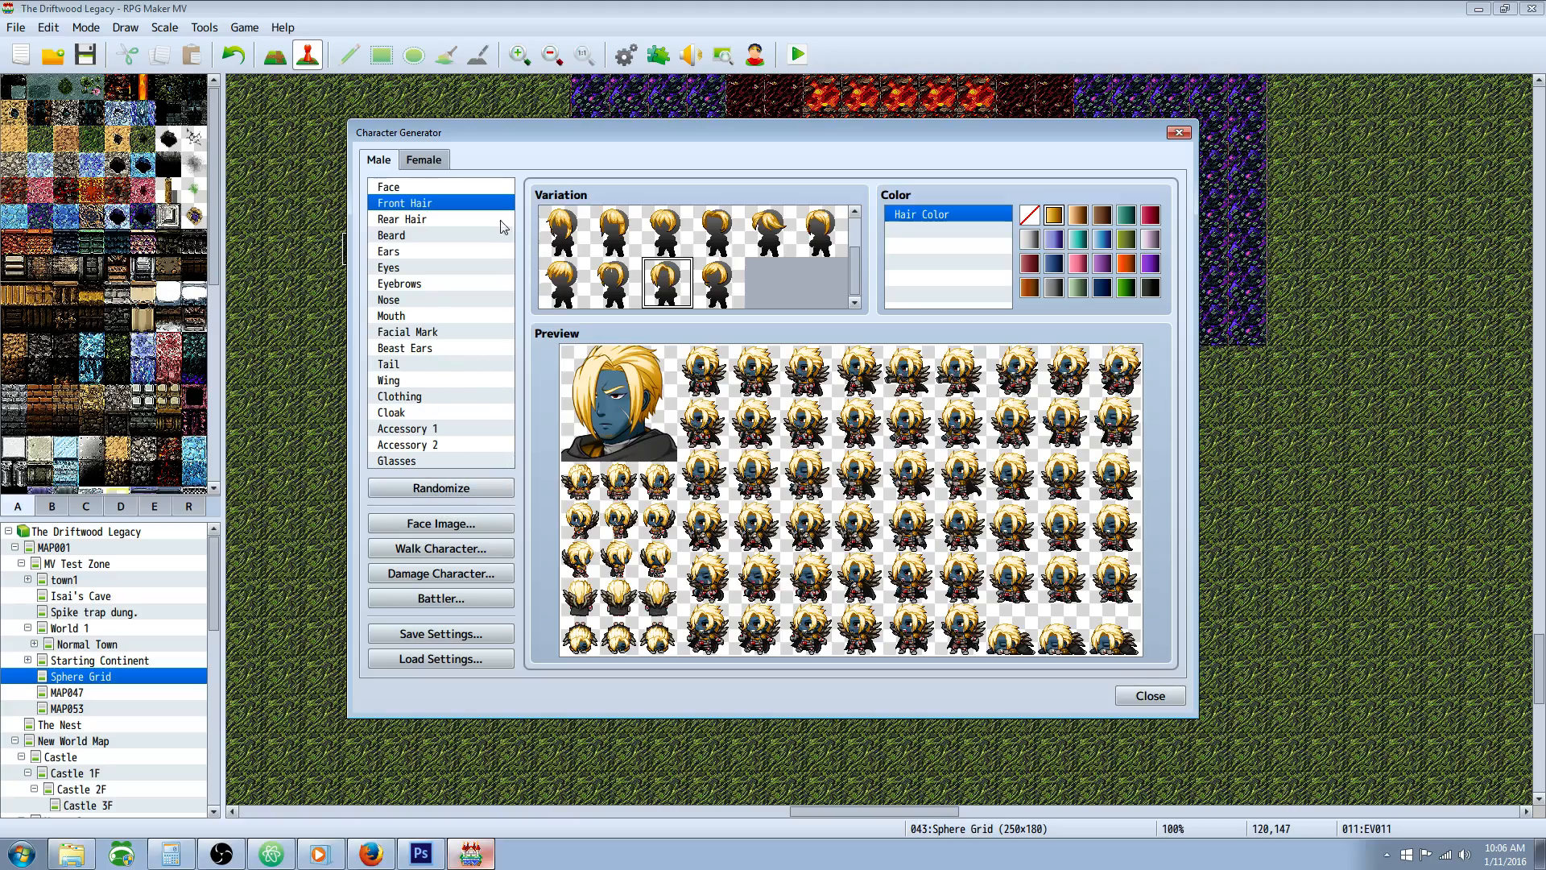
- Add the golden-haired face to the second slot of the IsaiFace.png sheet and overwrite that file
left_click(481, 528)
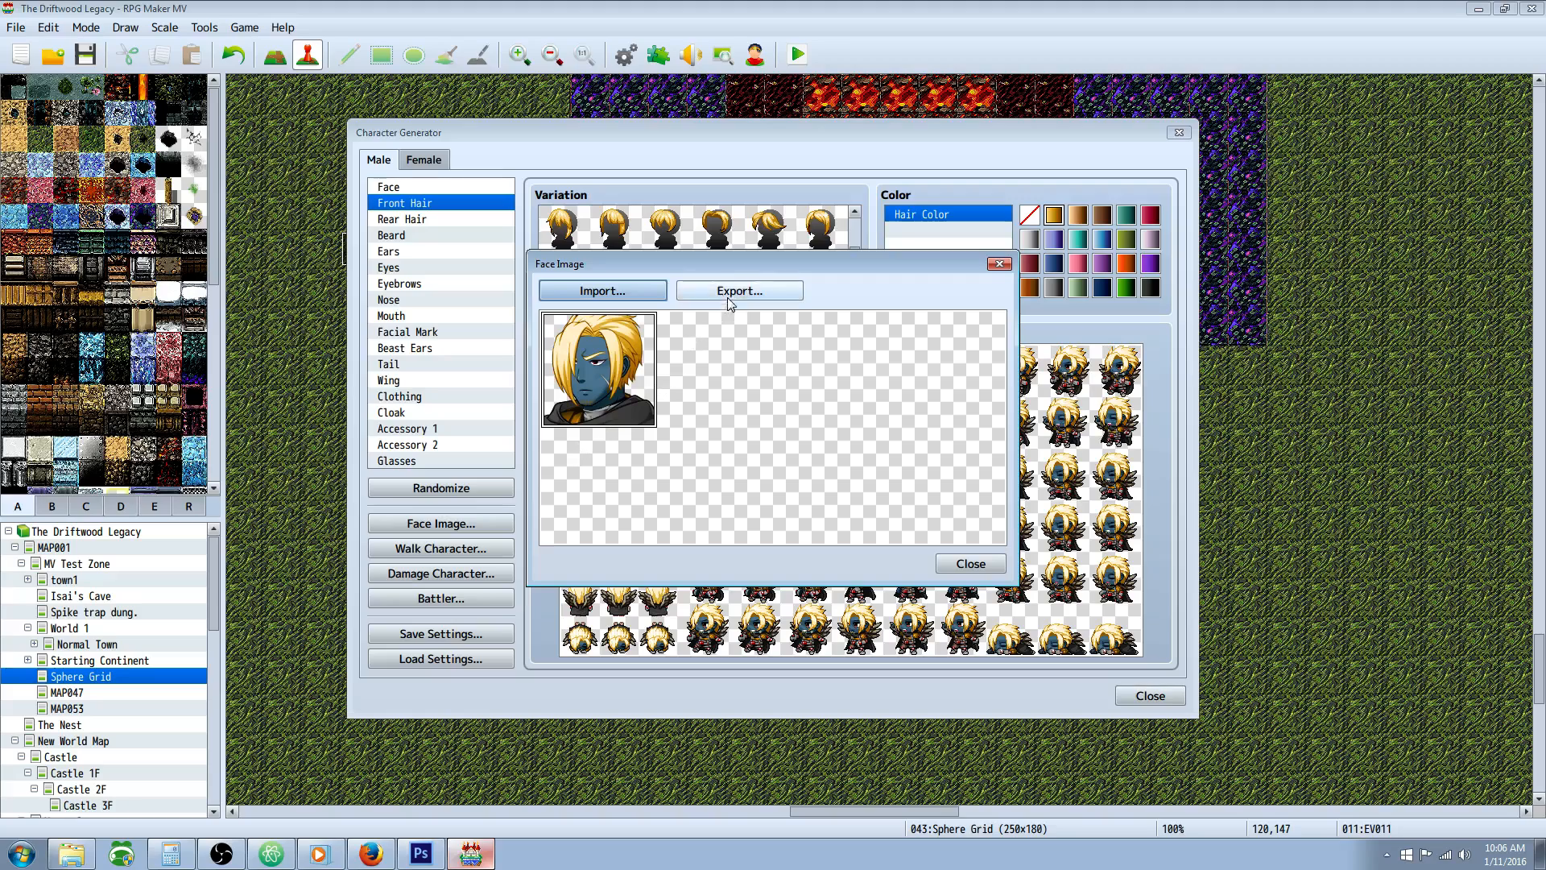
left_click(616, 287)
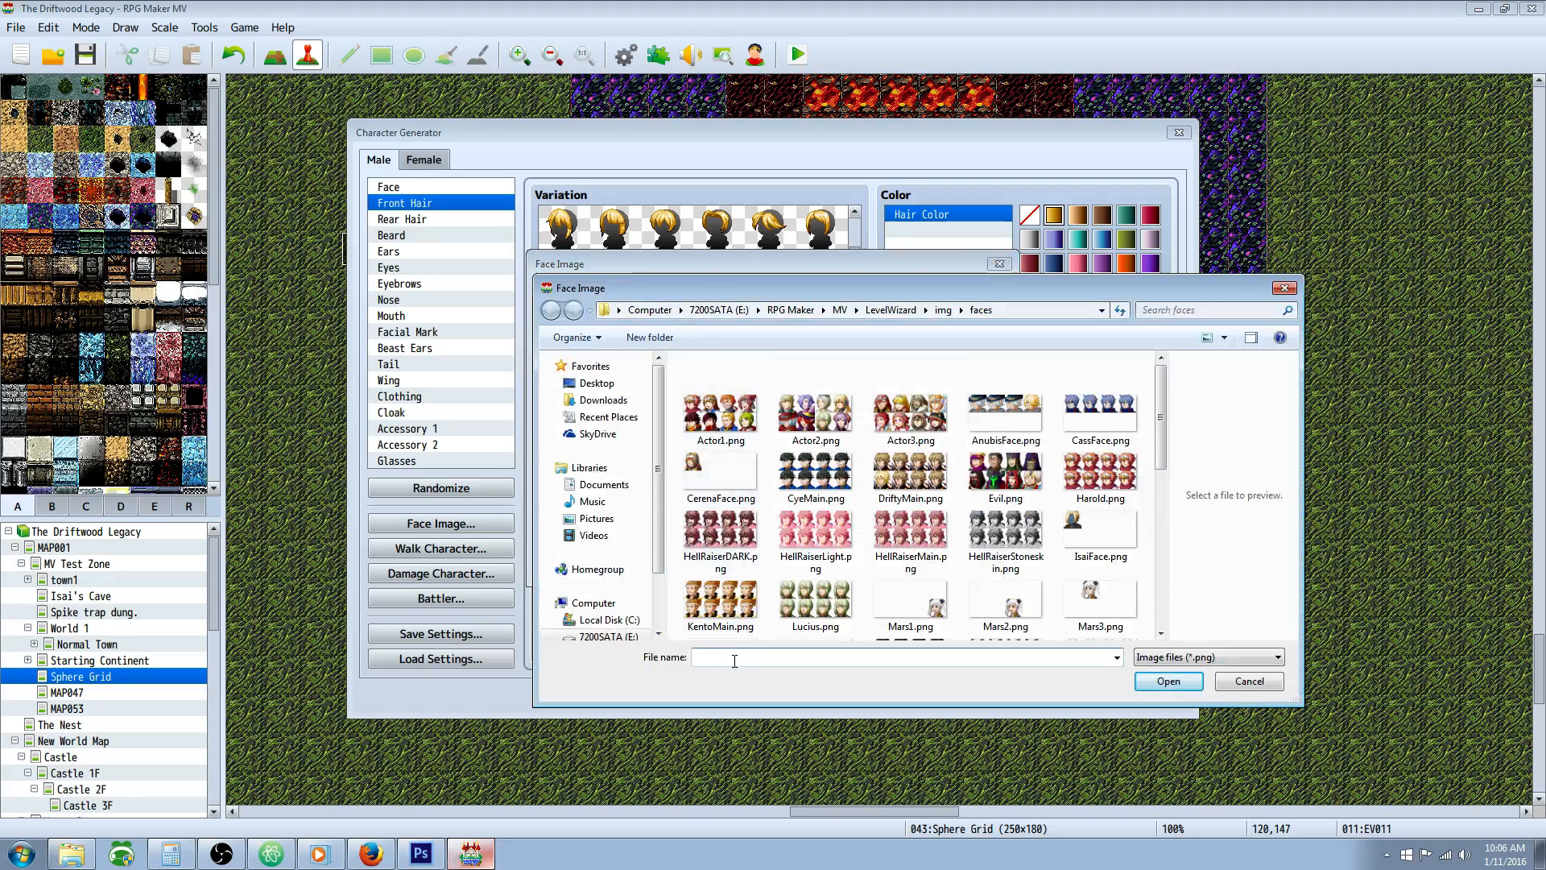
type("is")
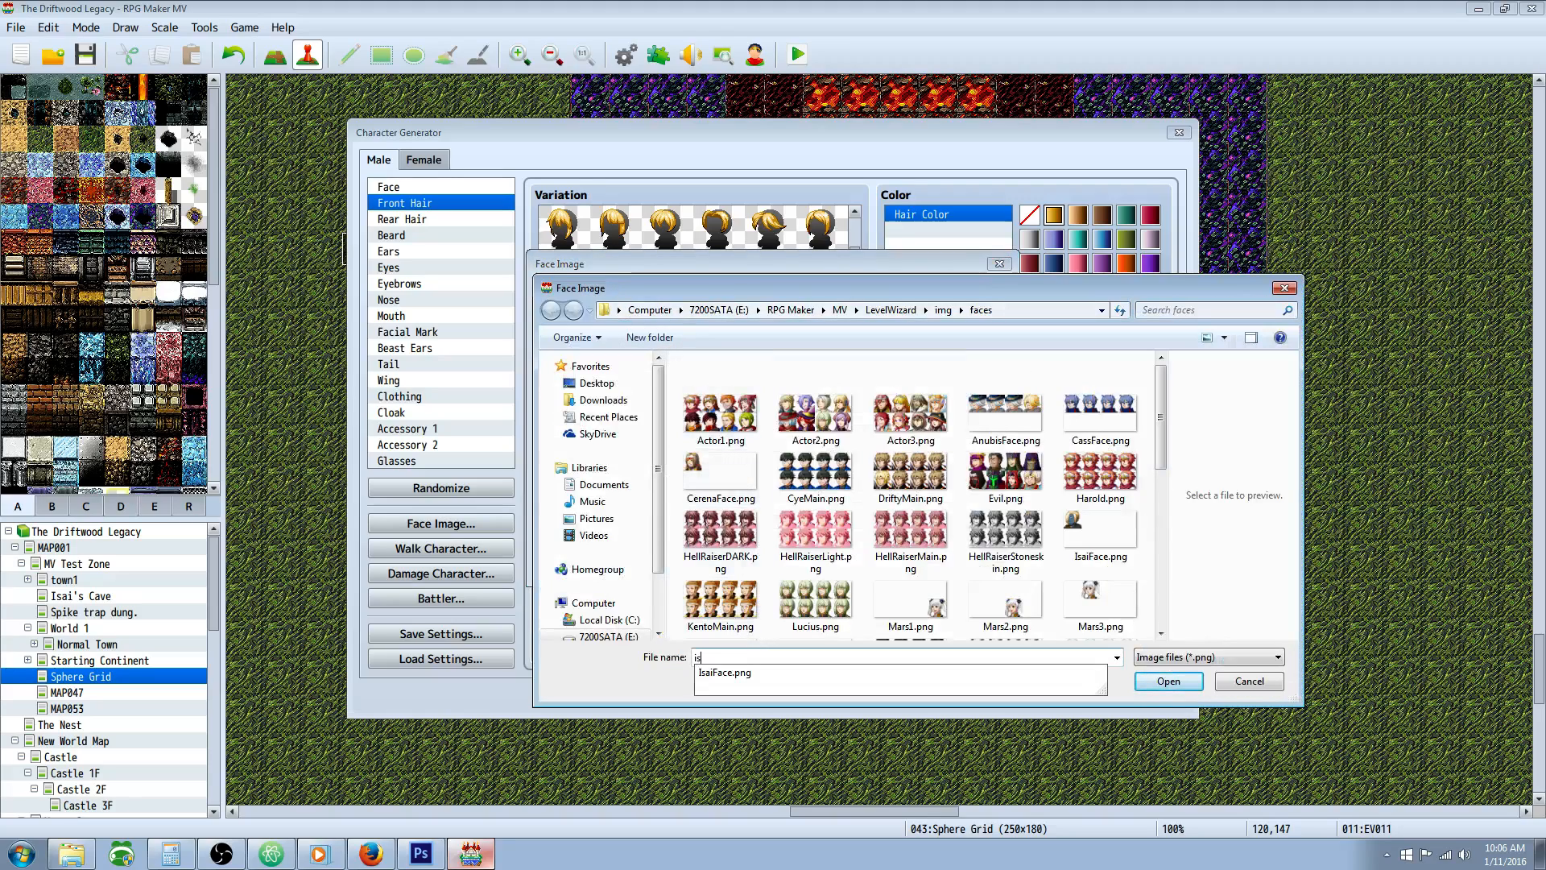
left_click(747, 675)
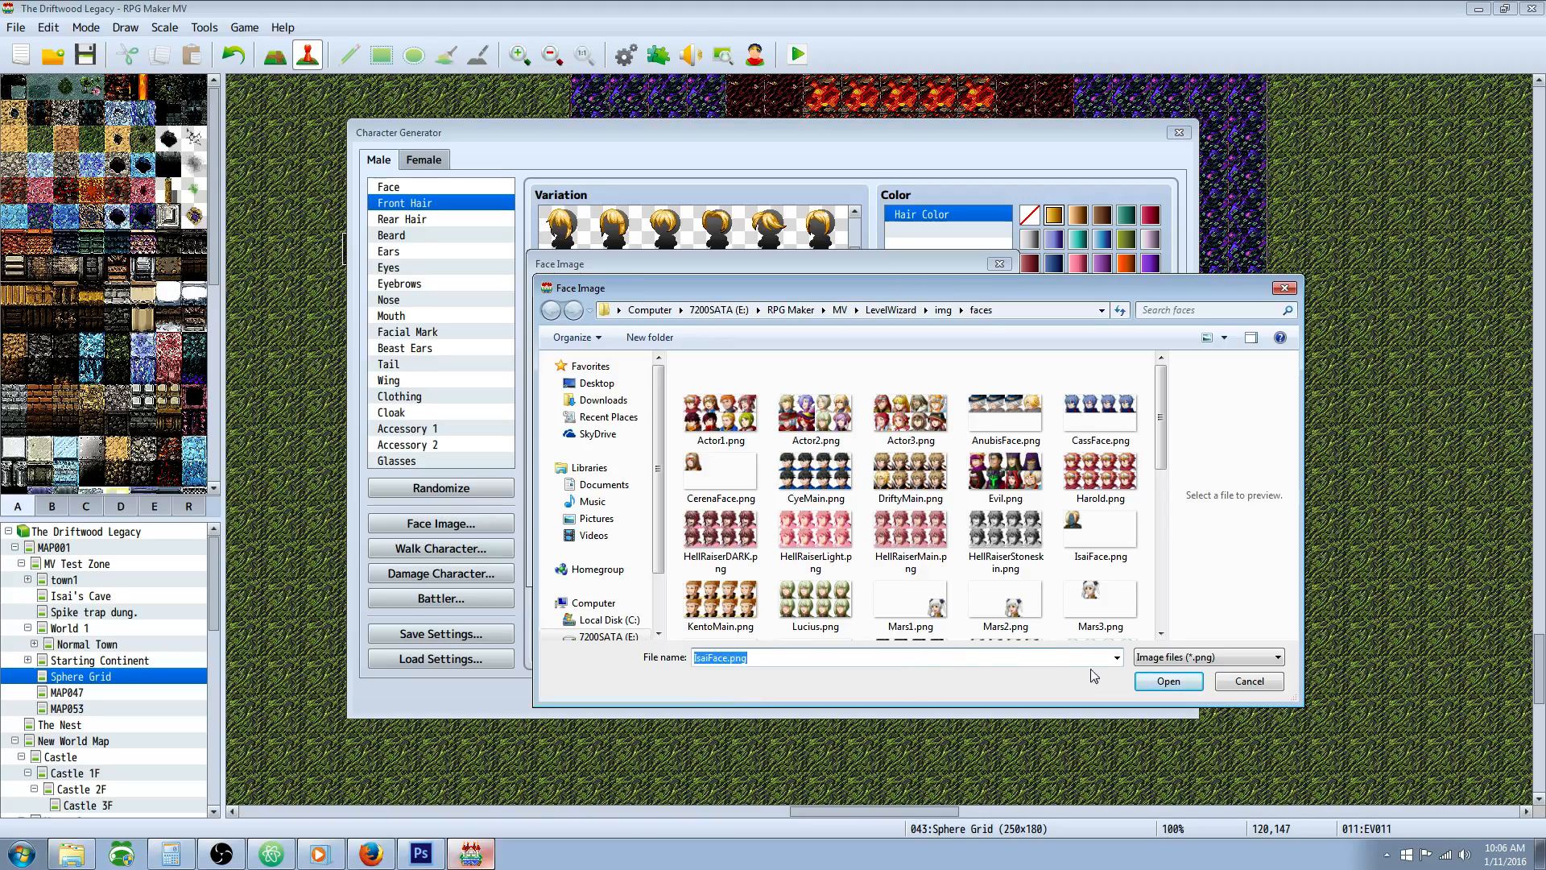
left_click(1168, 680)
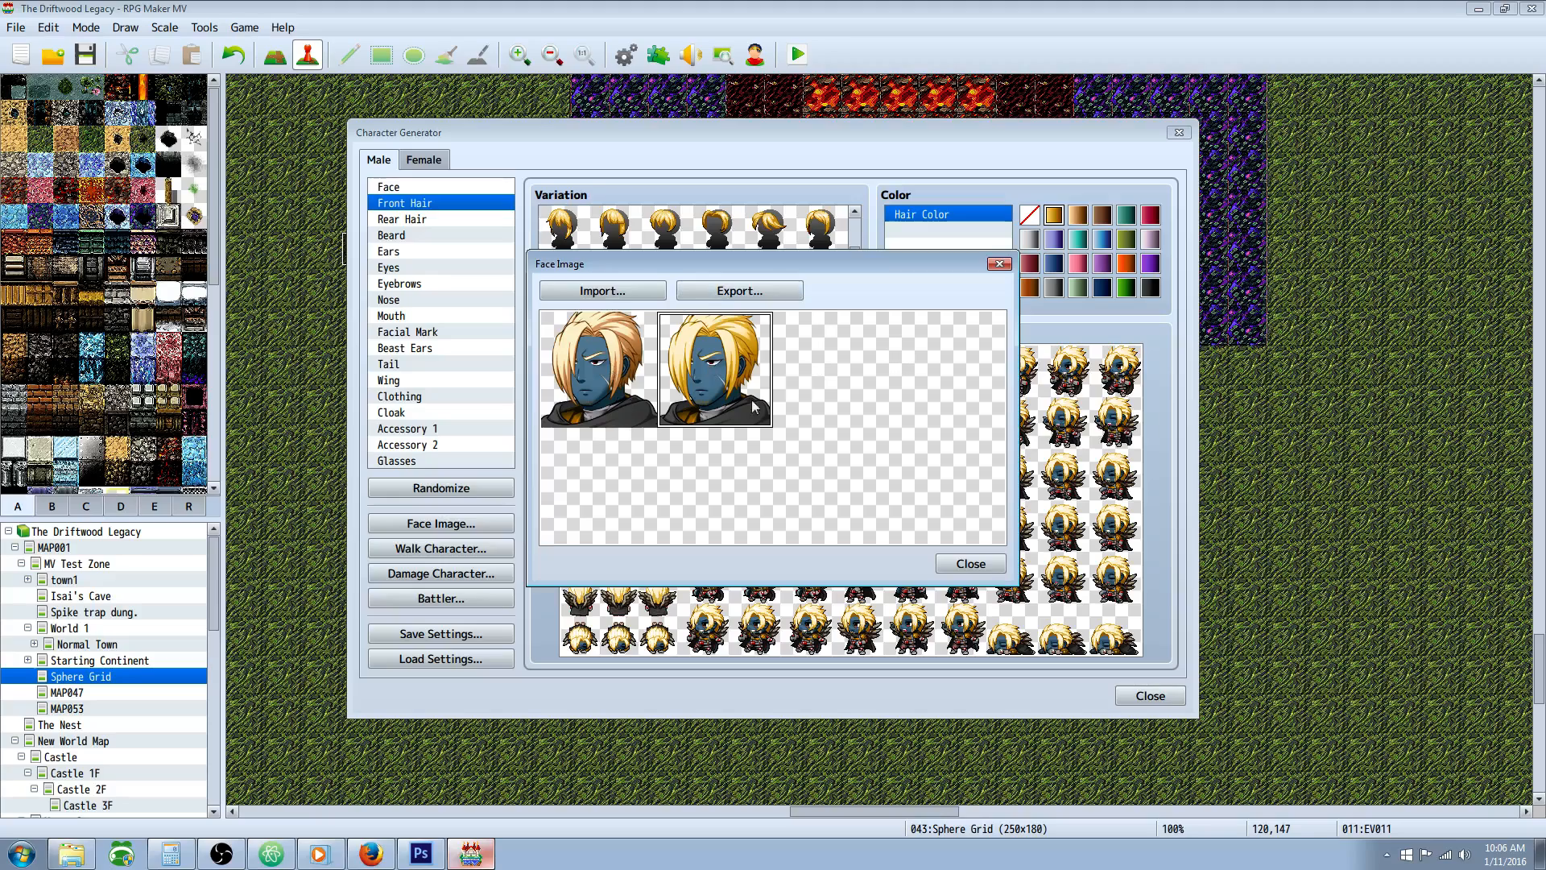
left_click(753, 292)
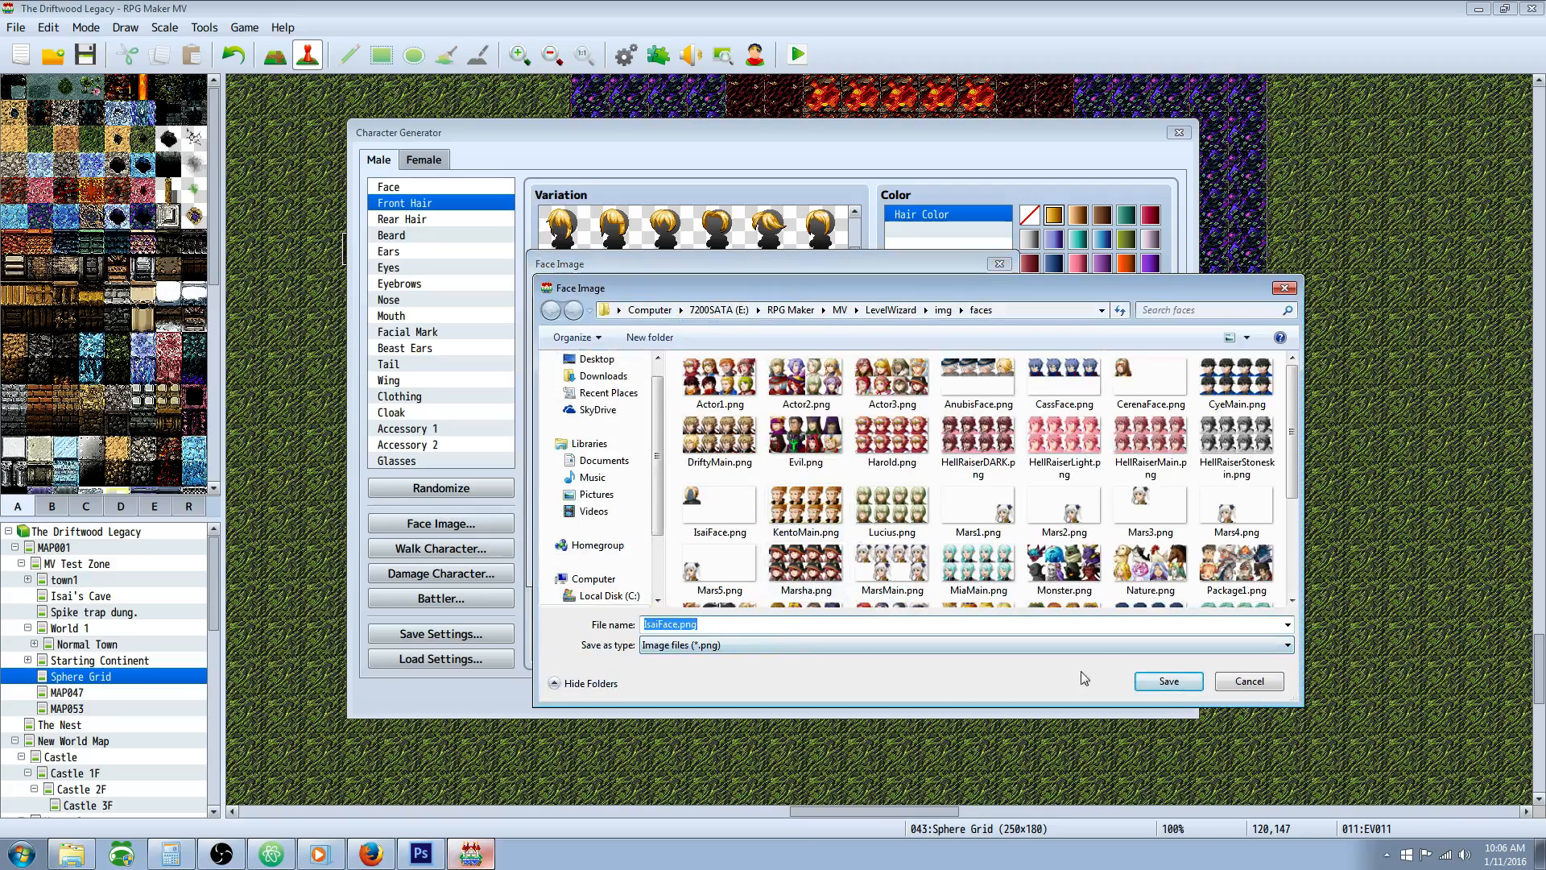
left_click(1156, 683)
left_click(808, 429)
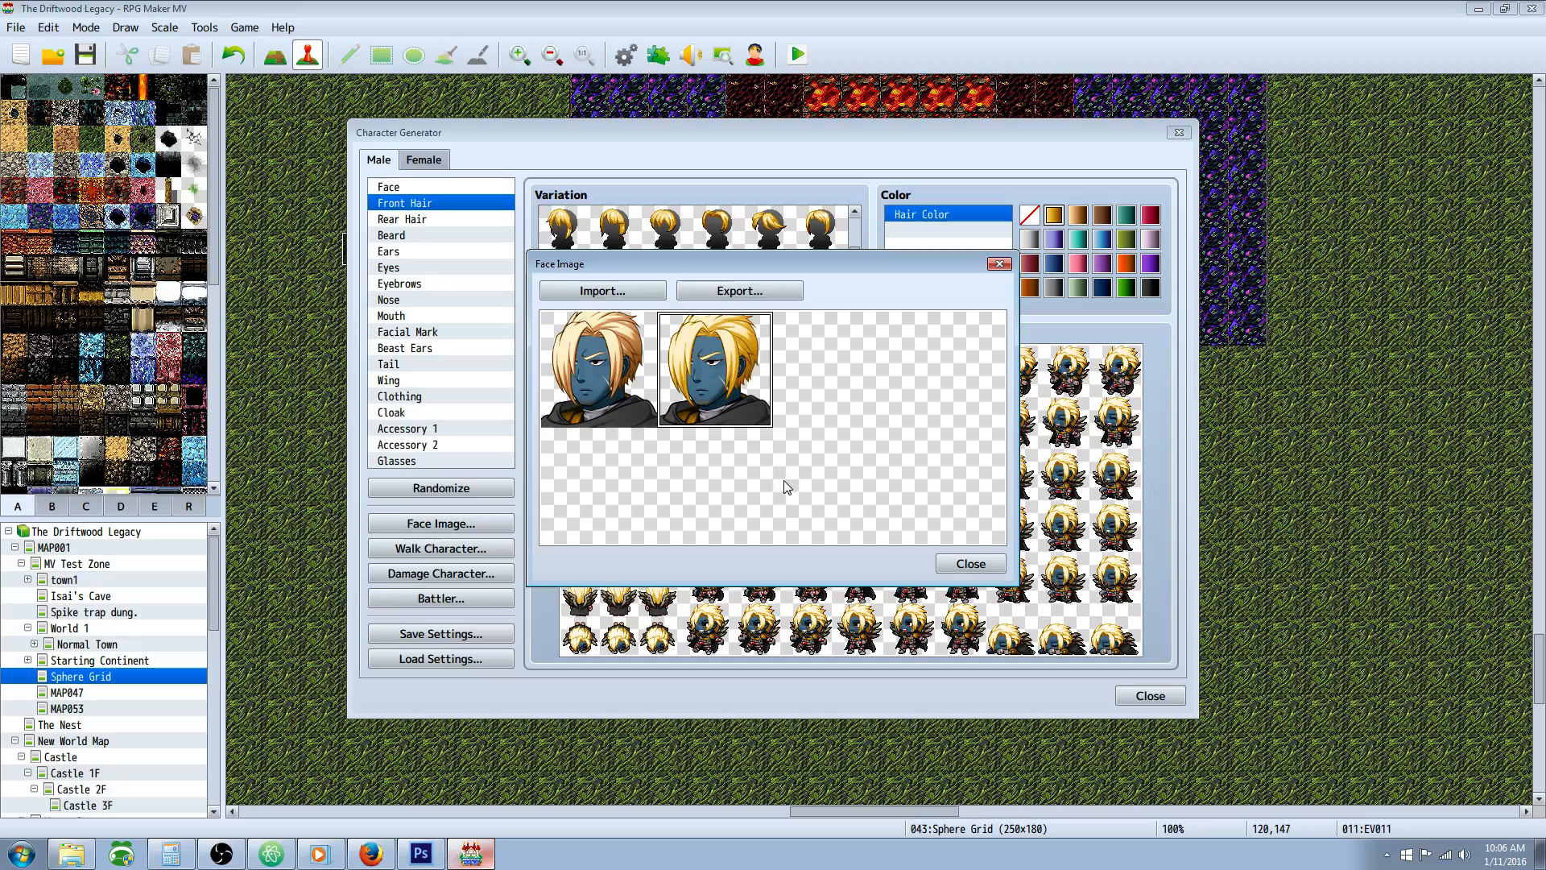
left_click(965, 565)
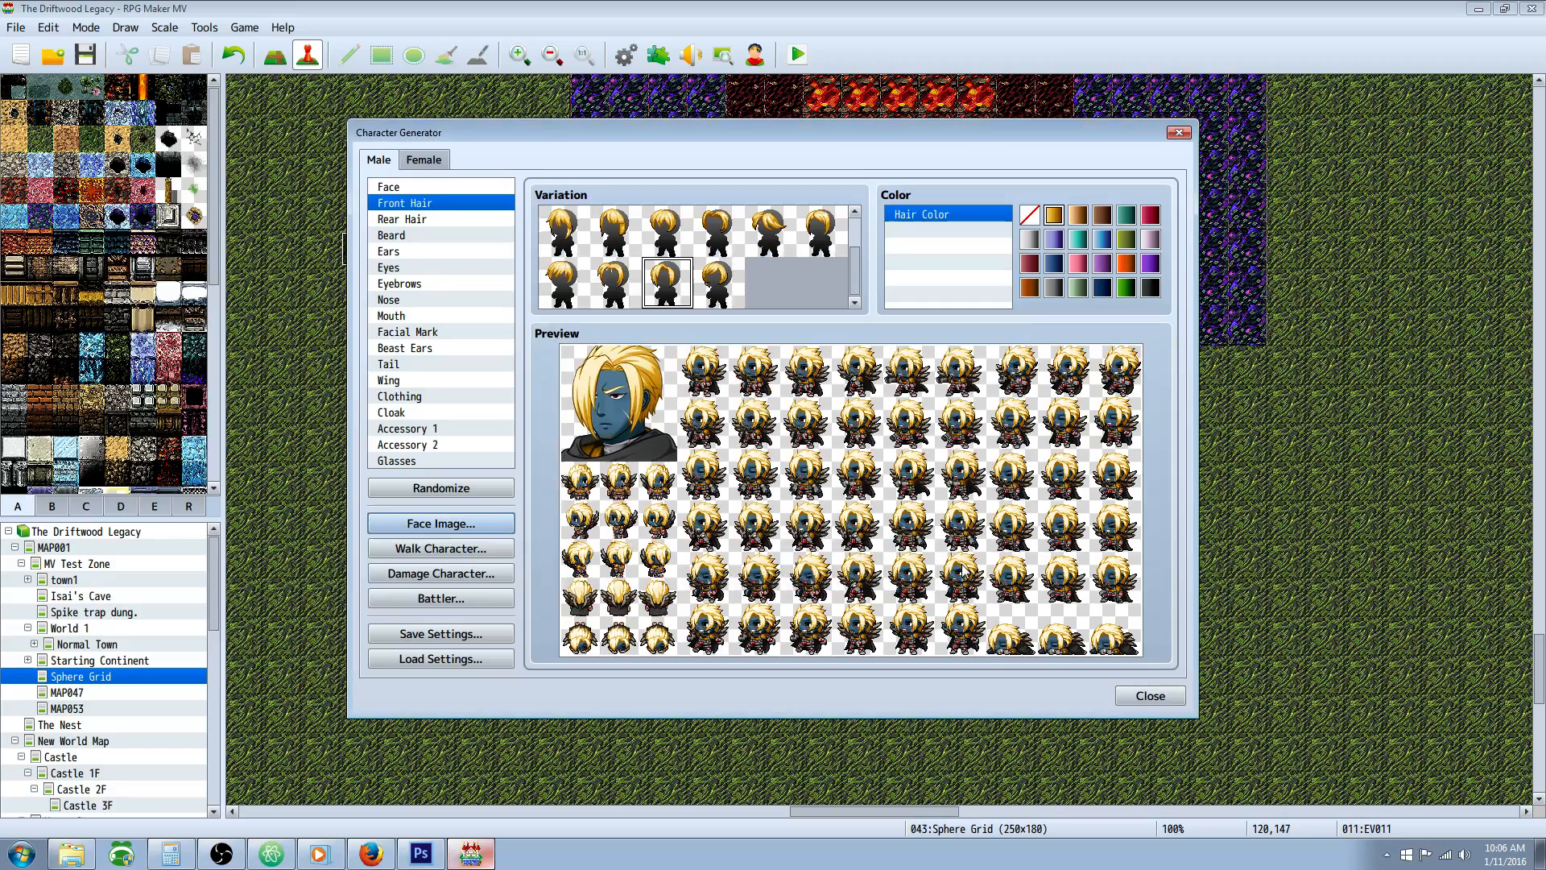
- Add the golden-haired walk sprites beside the existing ones in Isaiwalk.png and overwrite that file
left_click(472, 546)
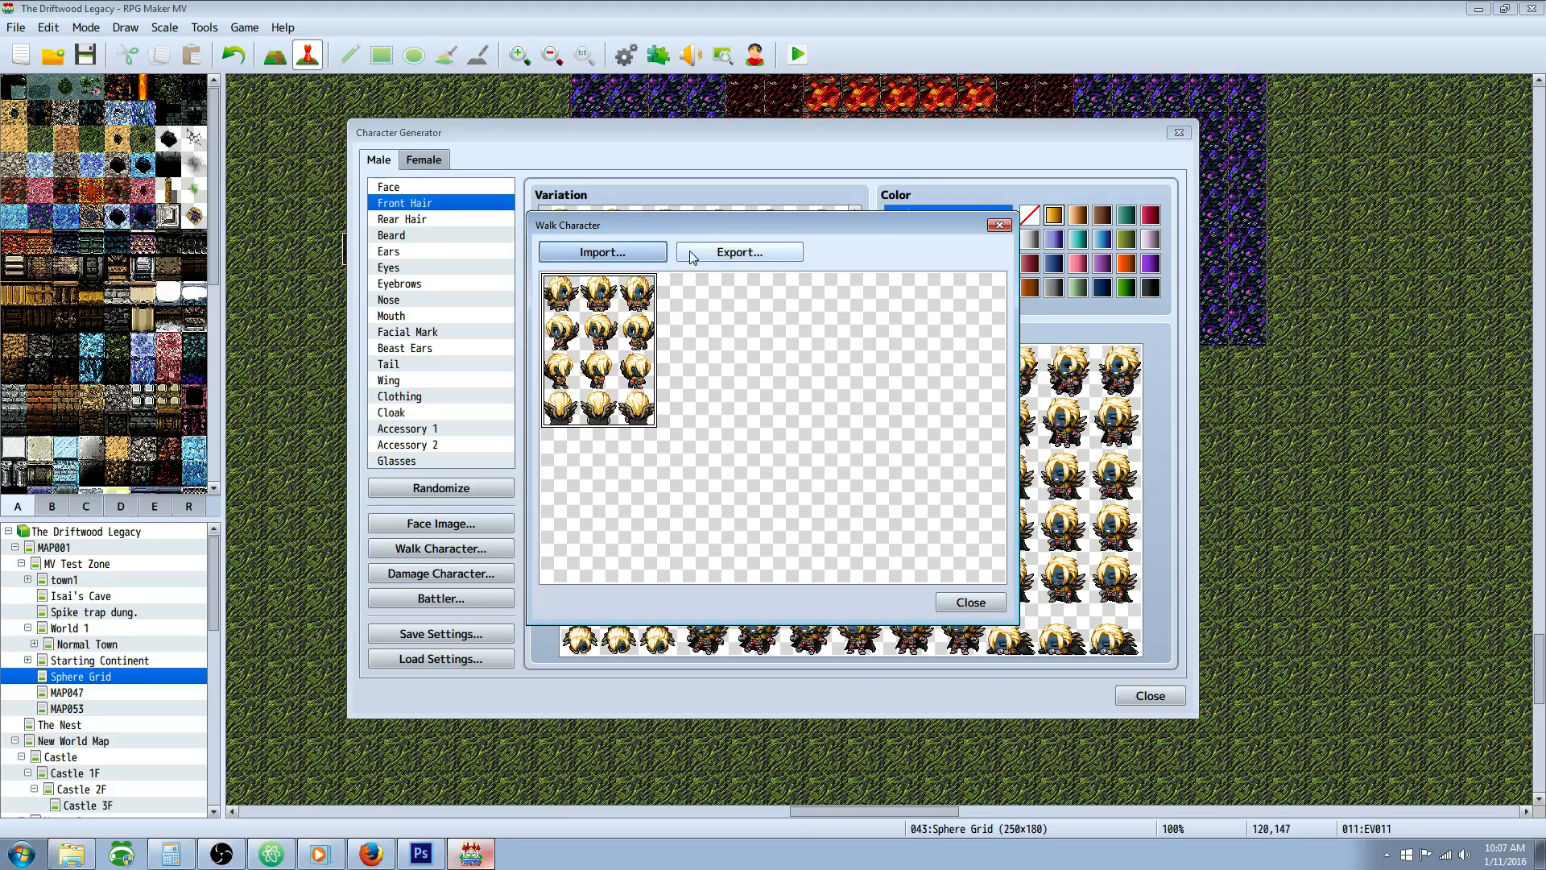
left_click(627, 252)
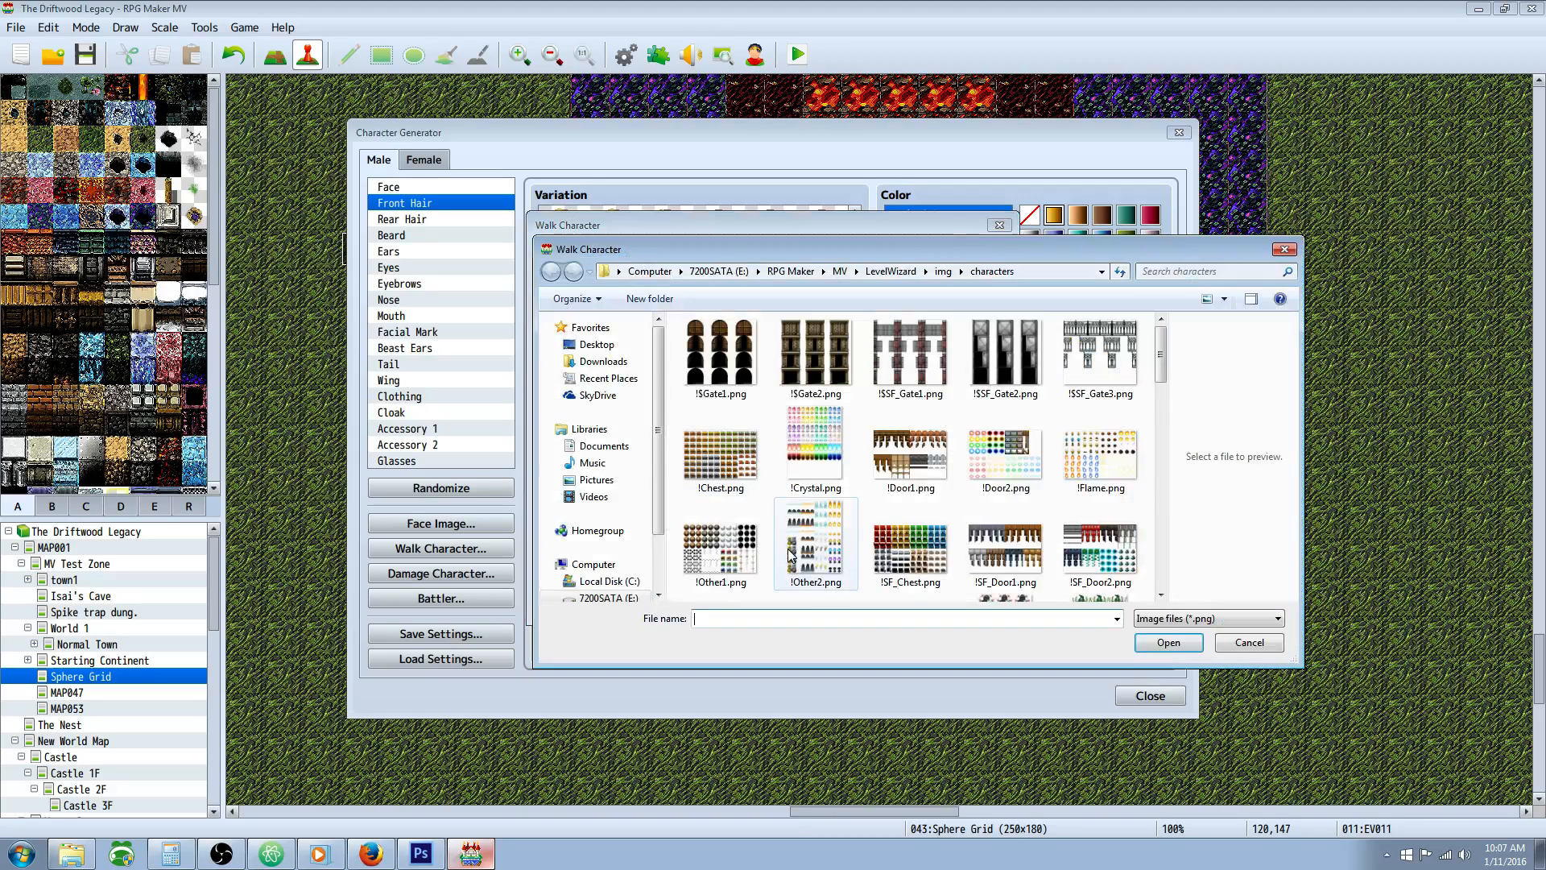
type("is")
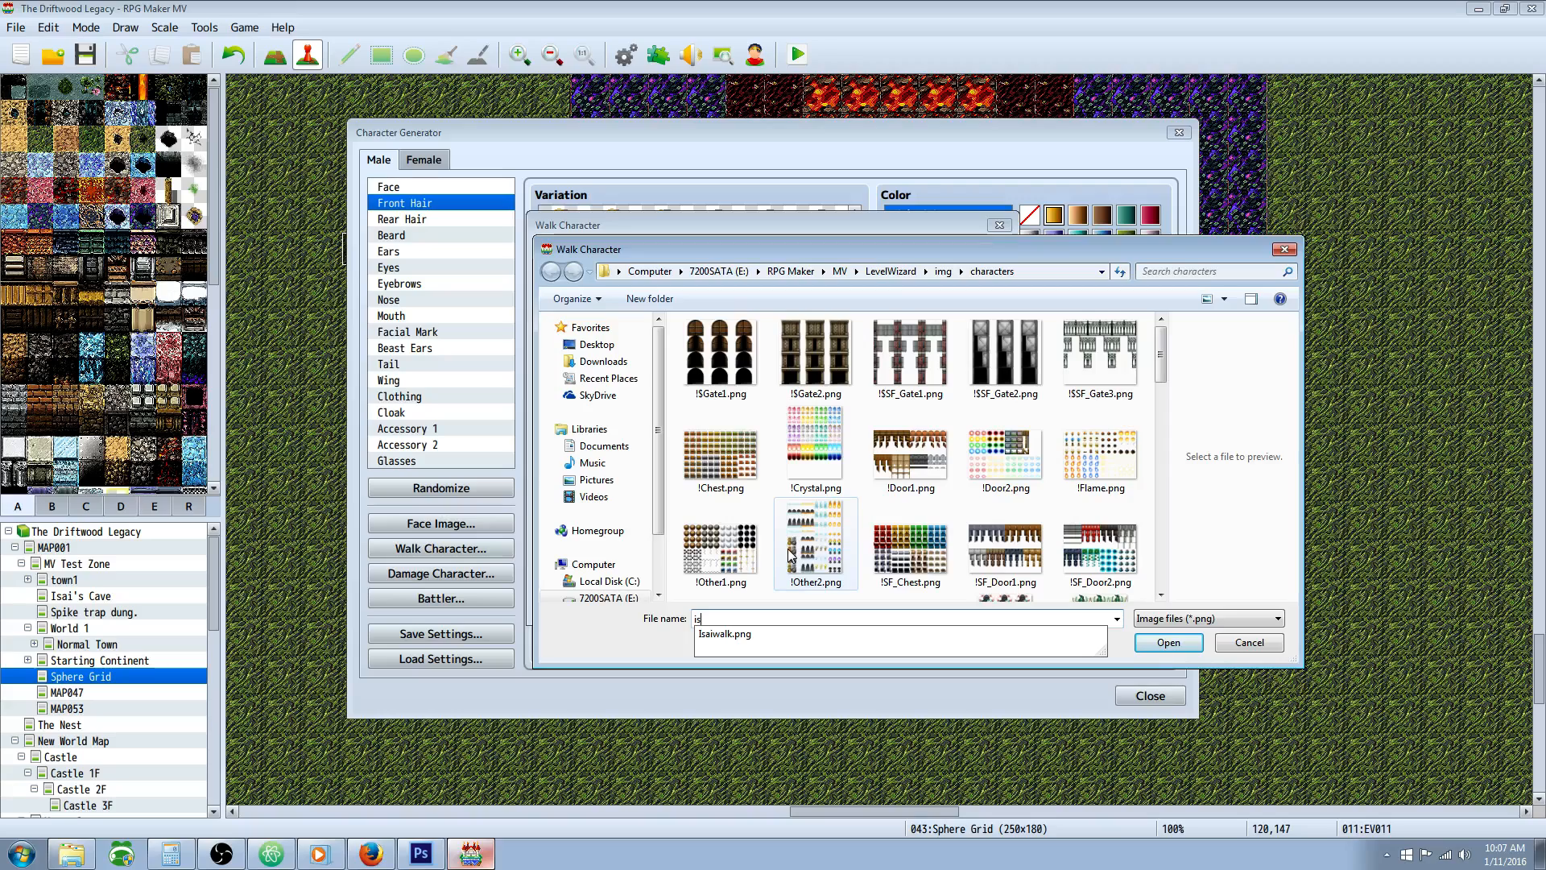
left_click(757, 634)
left_click(1168, 641)
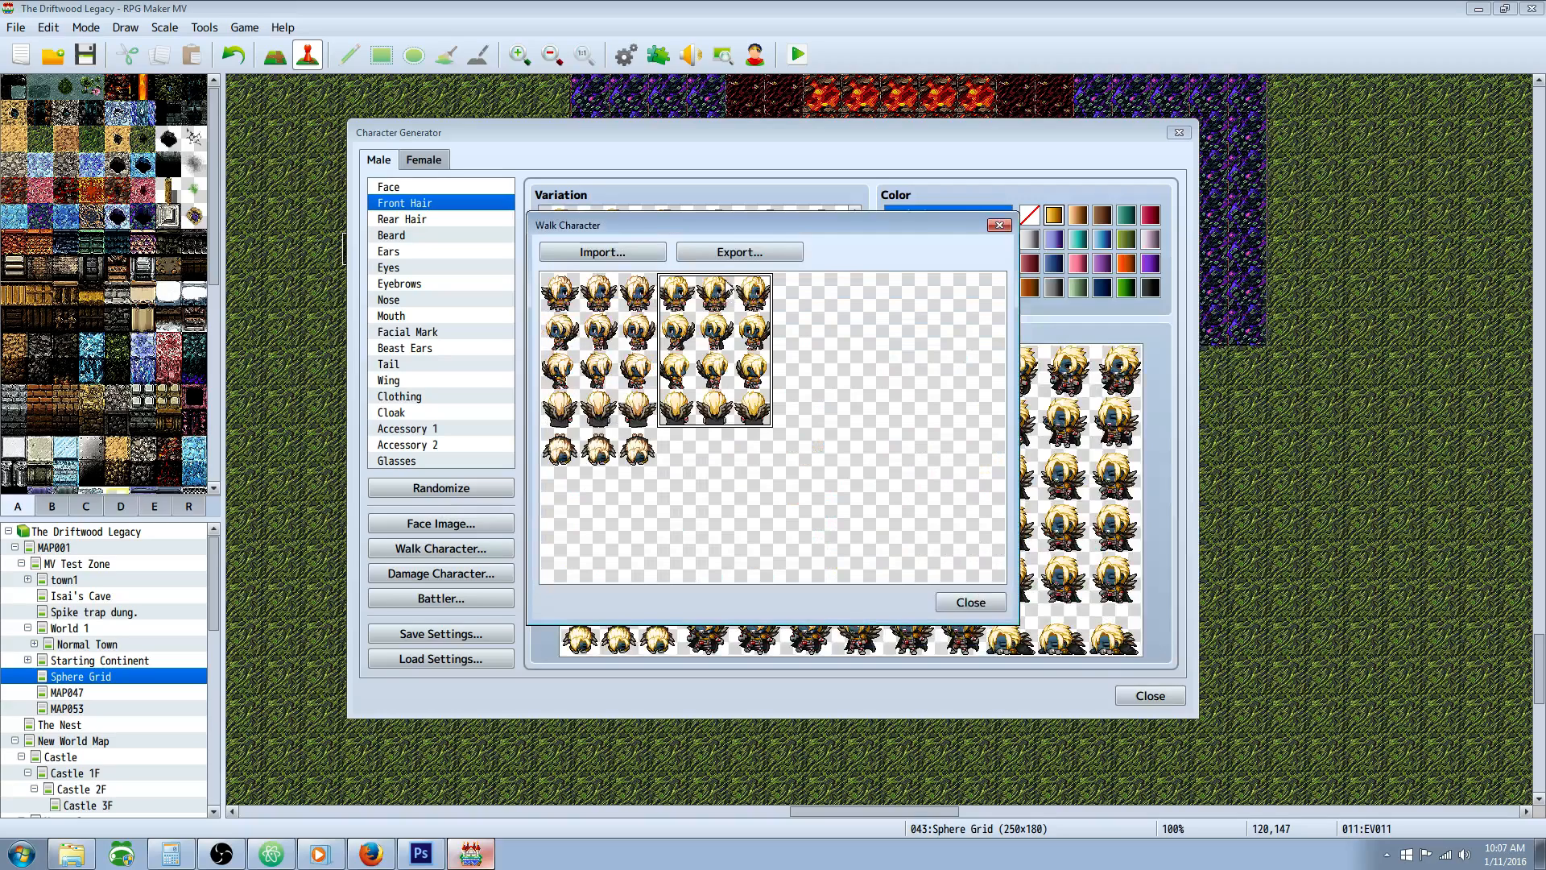
left_click(736, 252)
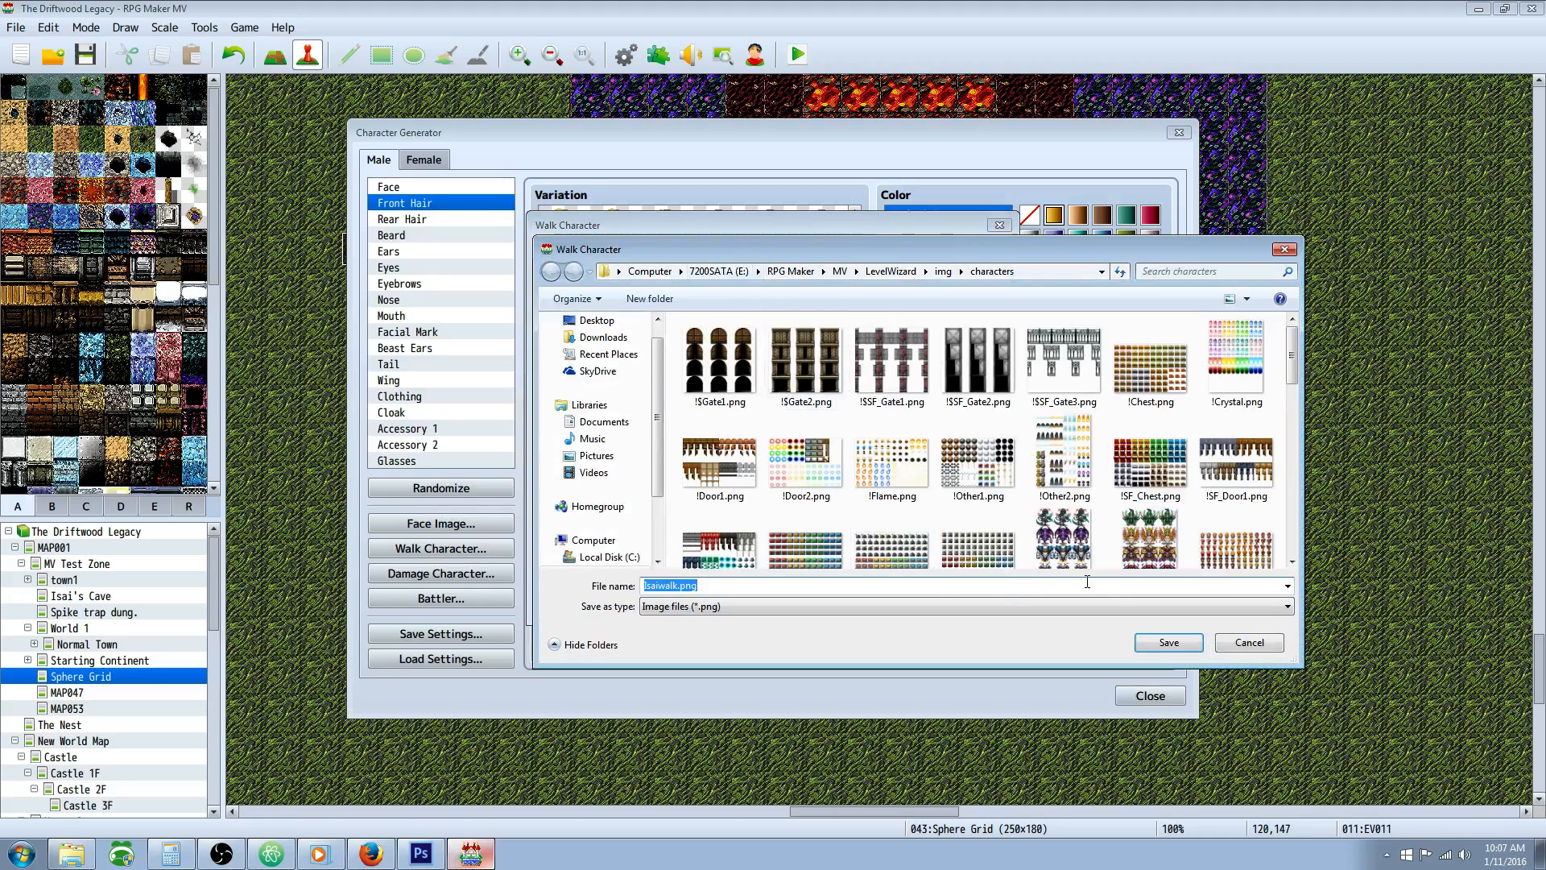
left_click(1165, 636)
left_click(822, 433)
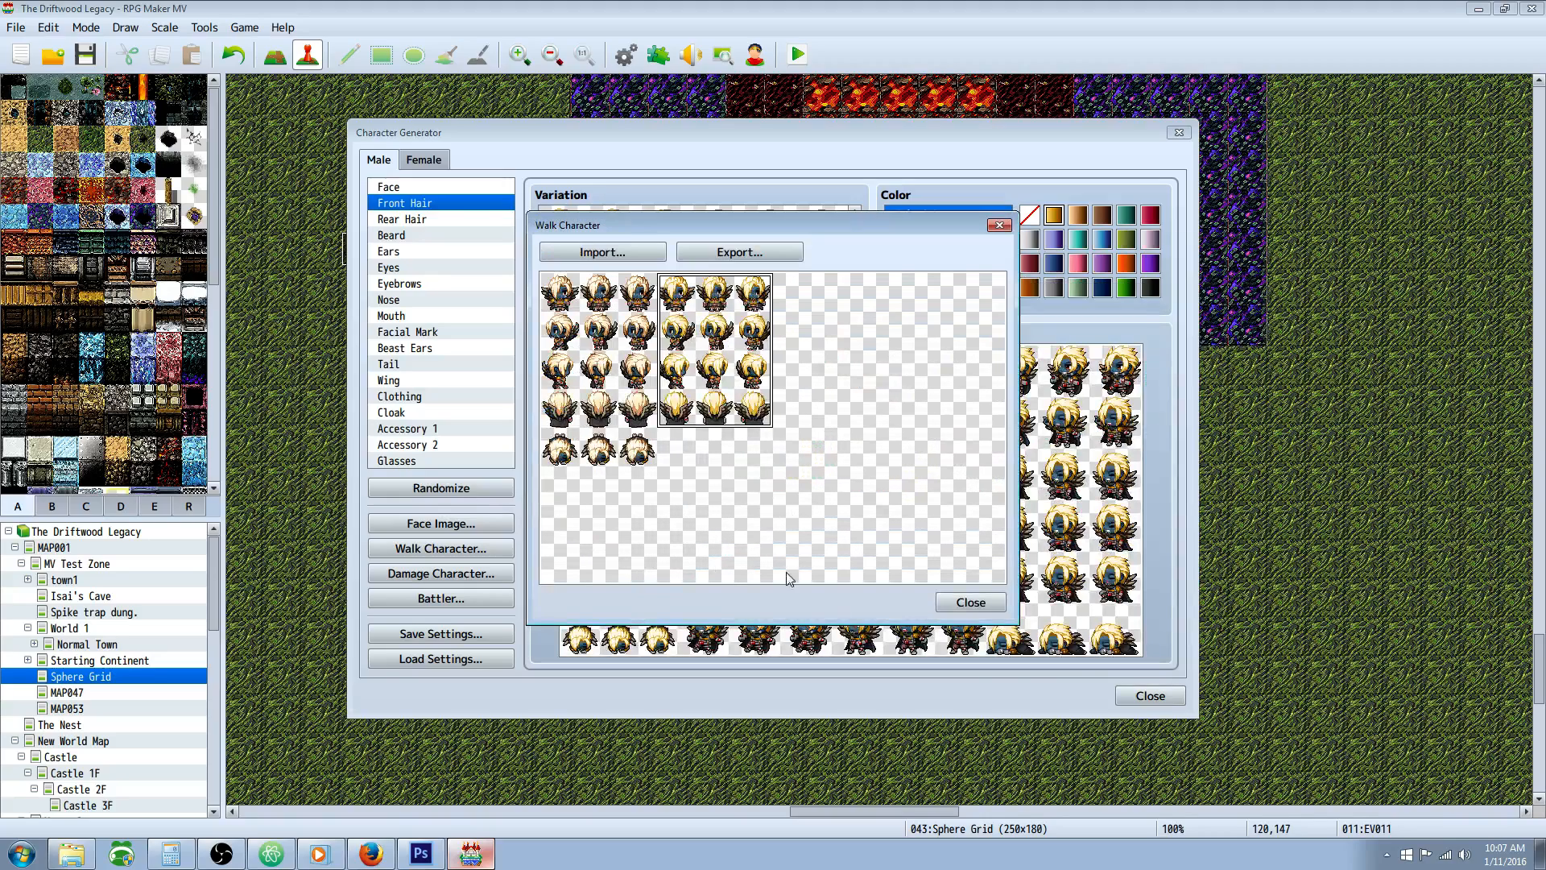
left_click(958, 606)
- Add the golden-haired damage sprites beside the existing ones in Isaiwalk.png and overwrite that file
left_click(442, 574)
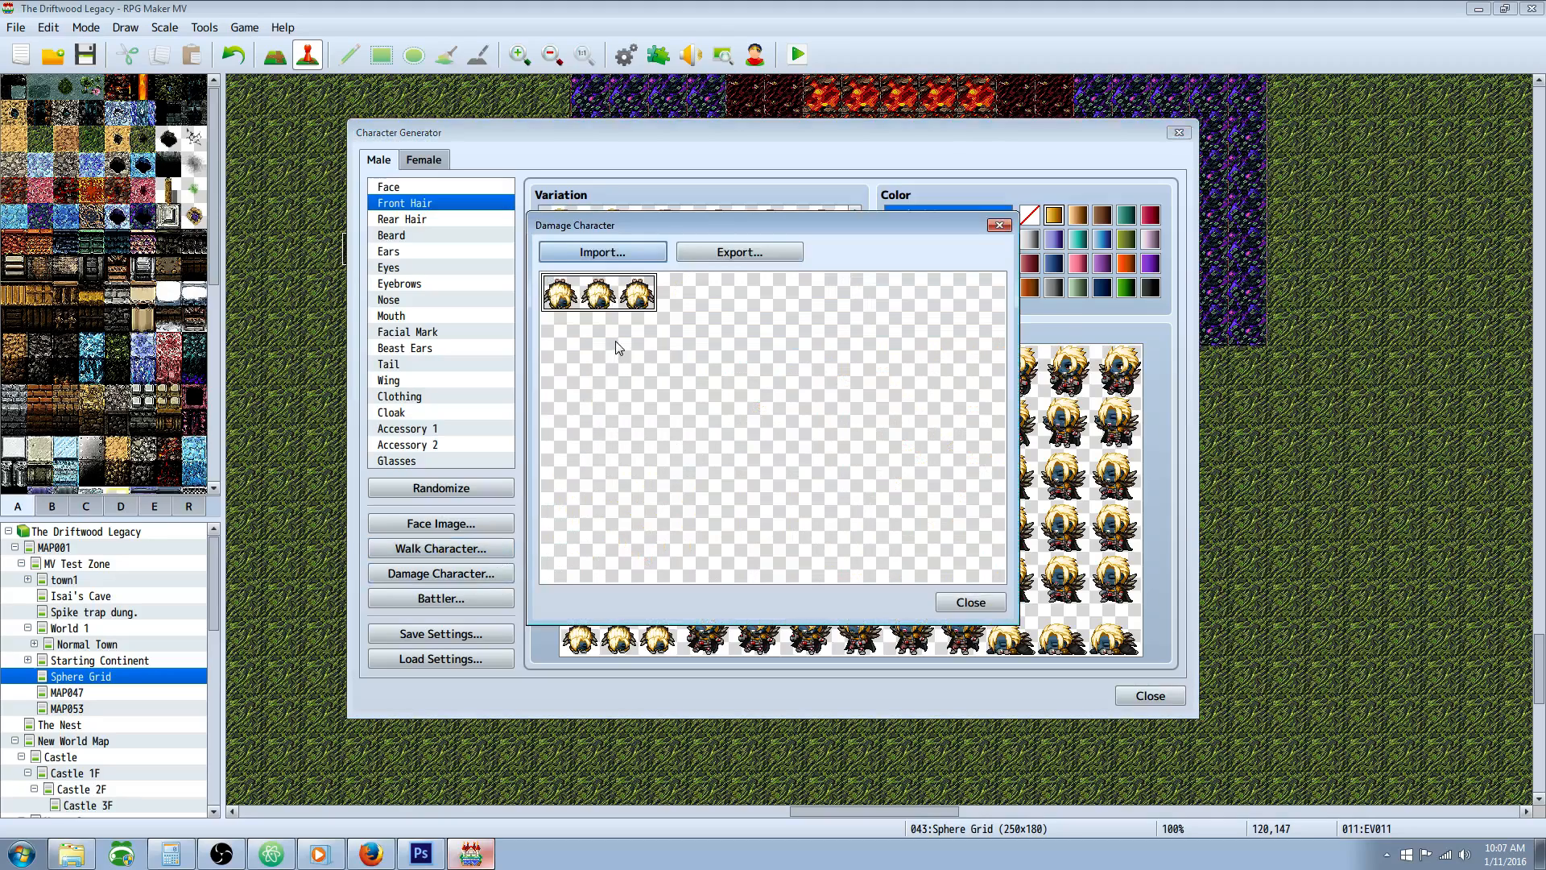
left_click(602, 252)
type("is")
left_click(747, 630)
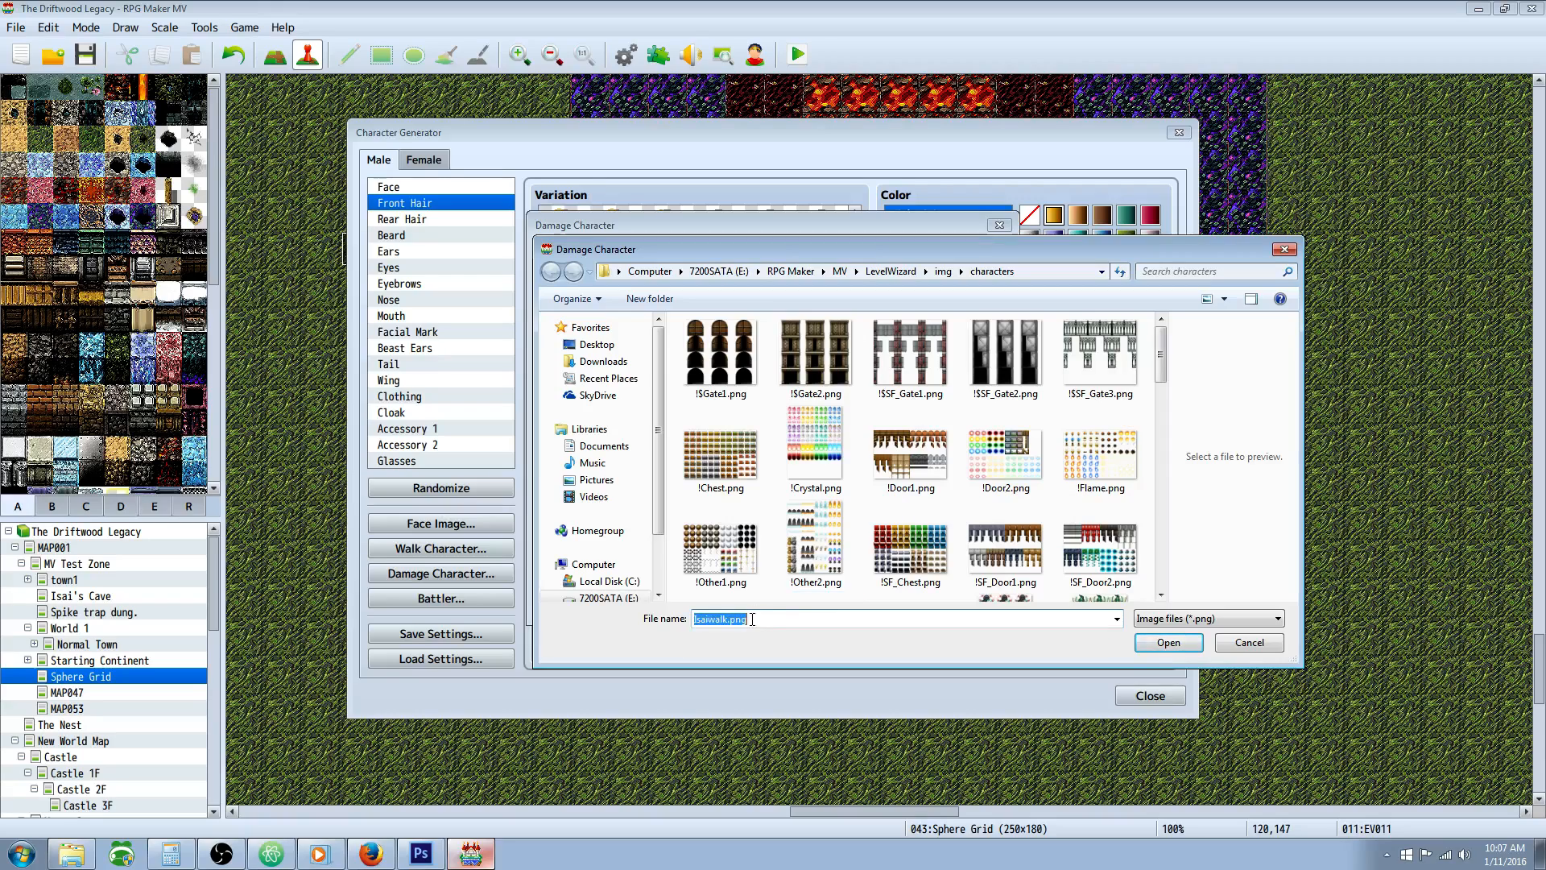
left_click(1167, 643)
left_click(717, 445)
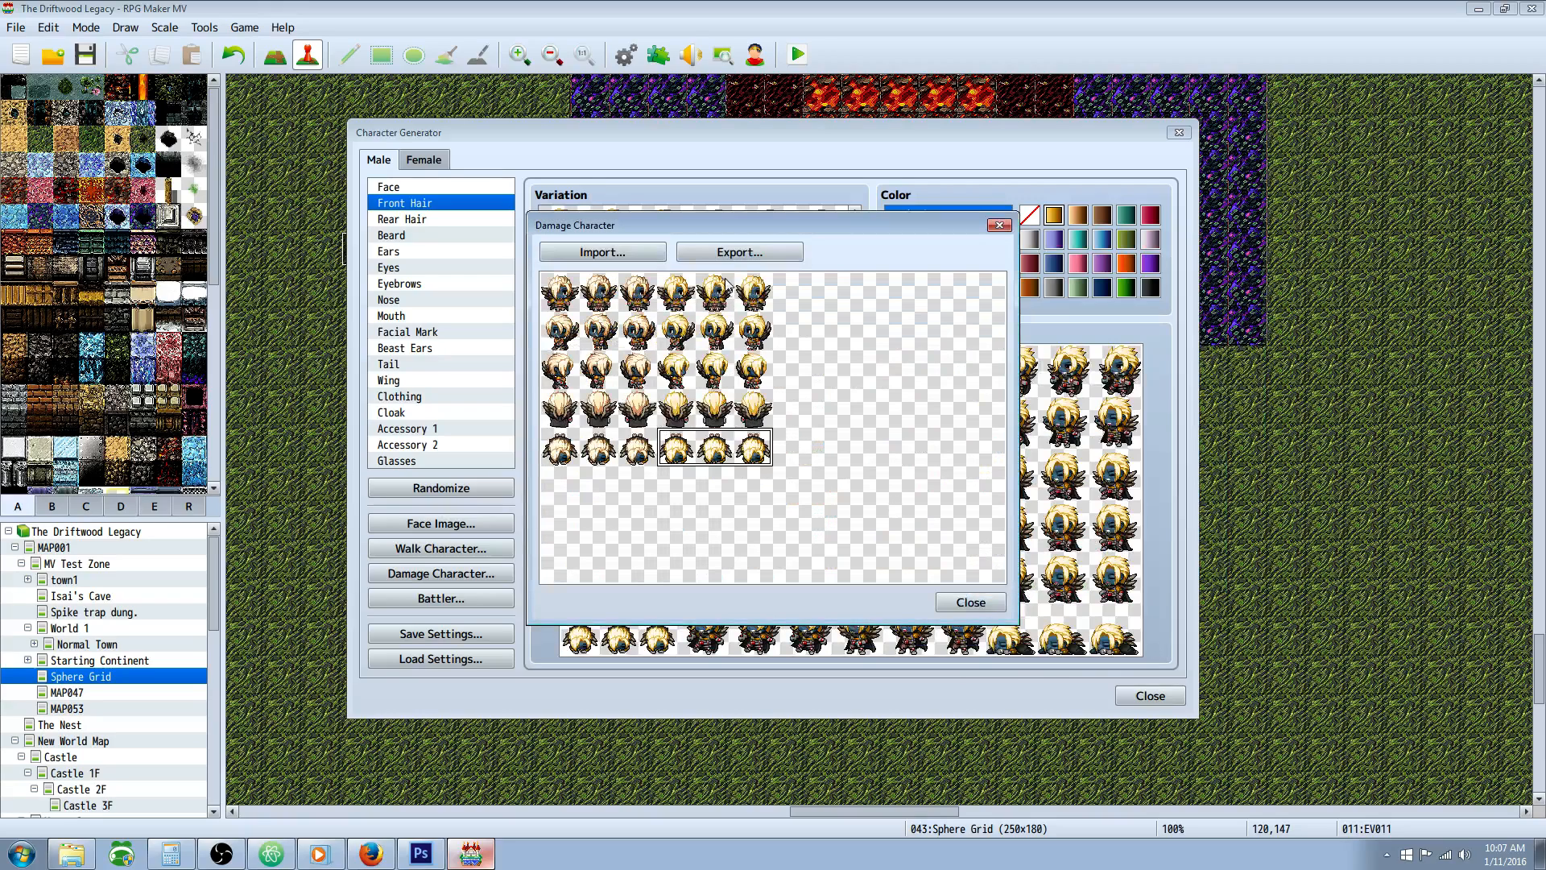
left_click(735, 252)
left_click(1168, 643)
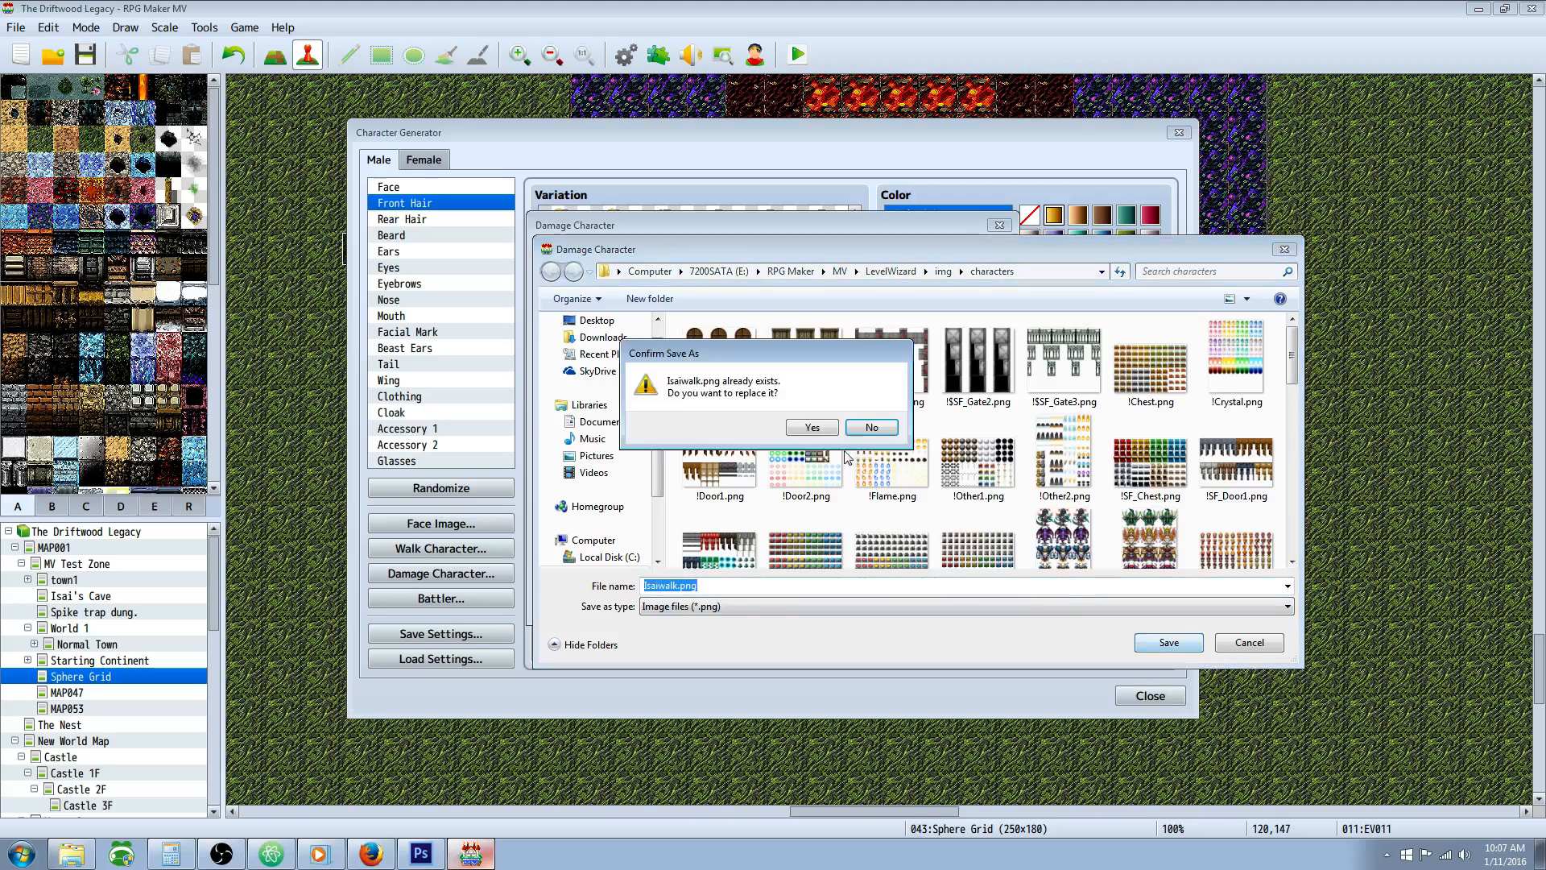
left_click(813, 428)
left_click(972, 606)
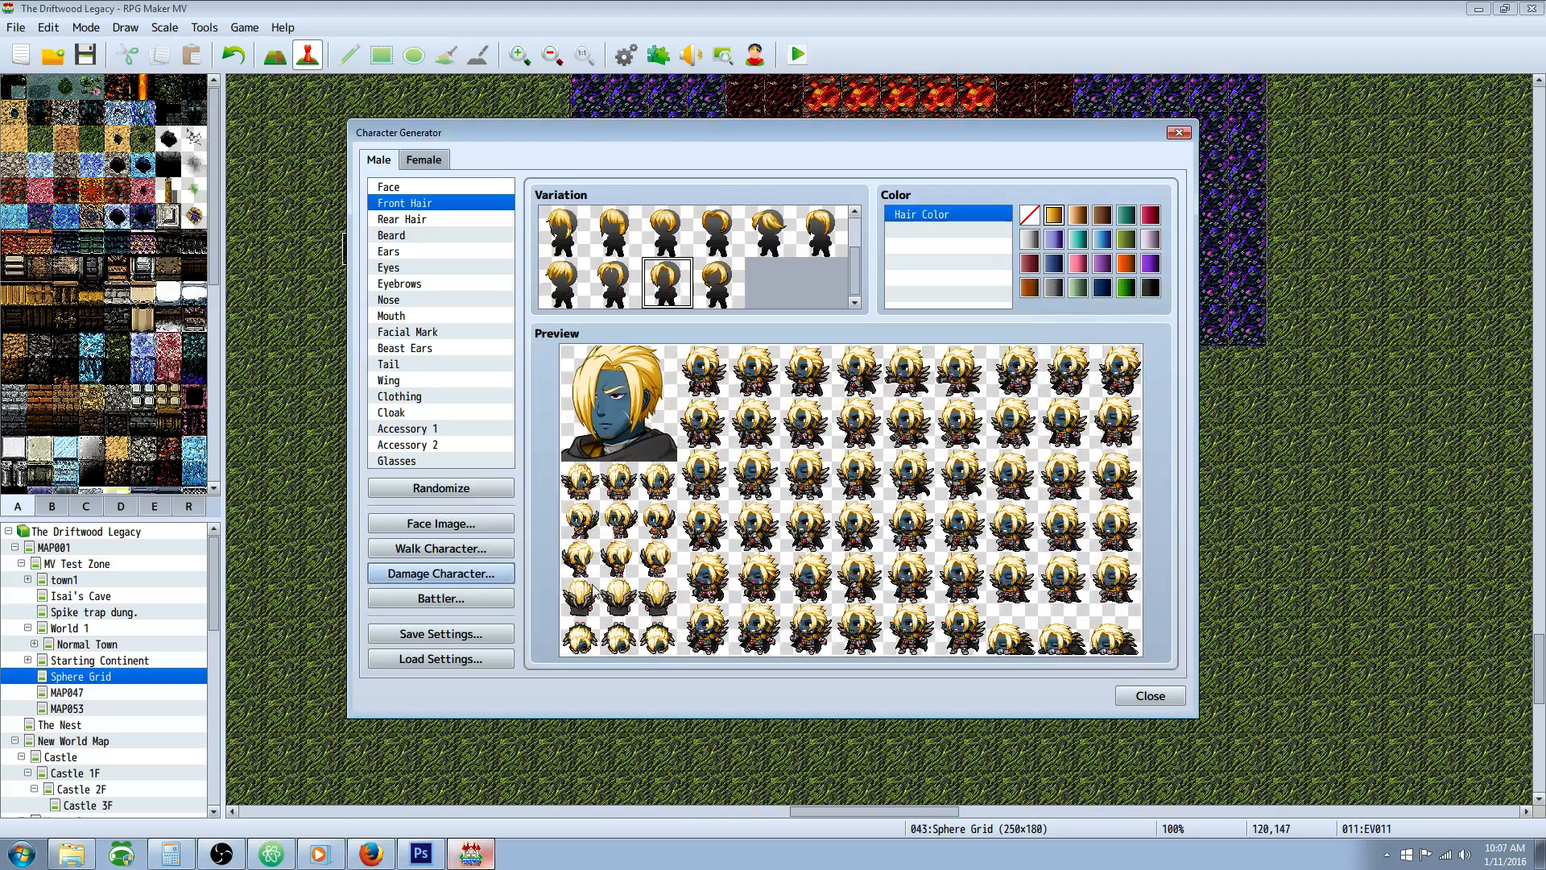
- Export the golden-haired battler sheet to sv_actors as Isai_Saiyan_Battler and close the Character Generator
left_click(471, 600)
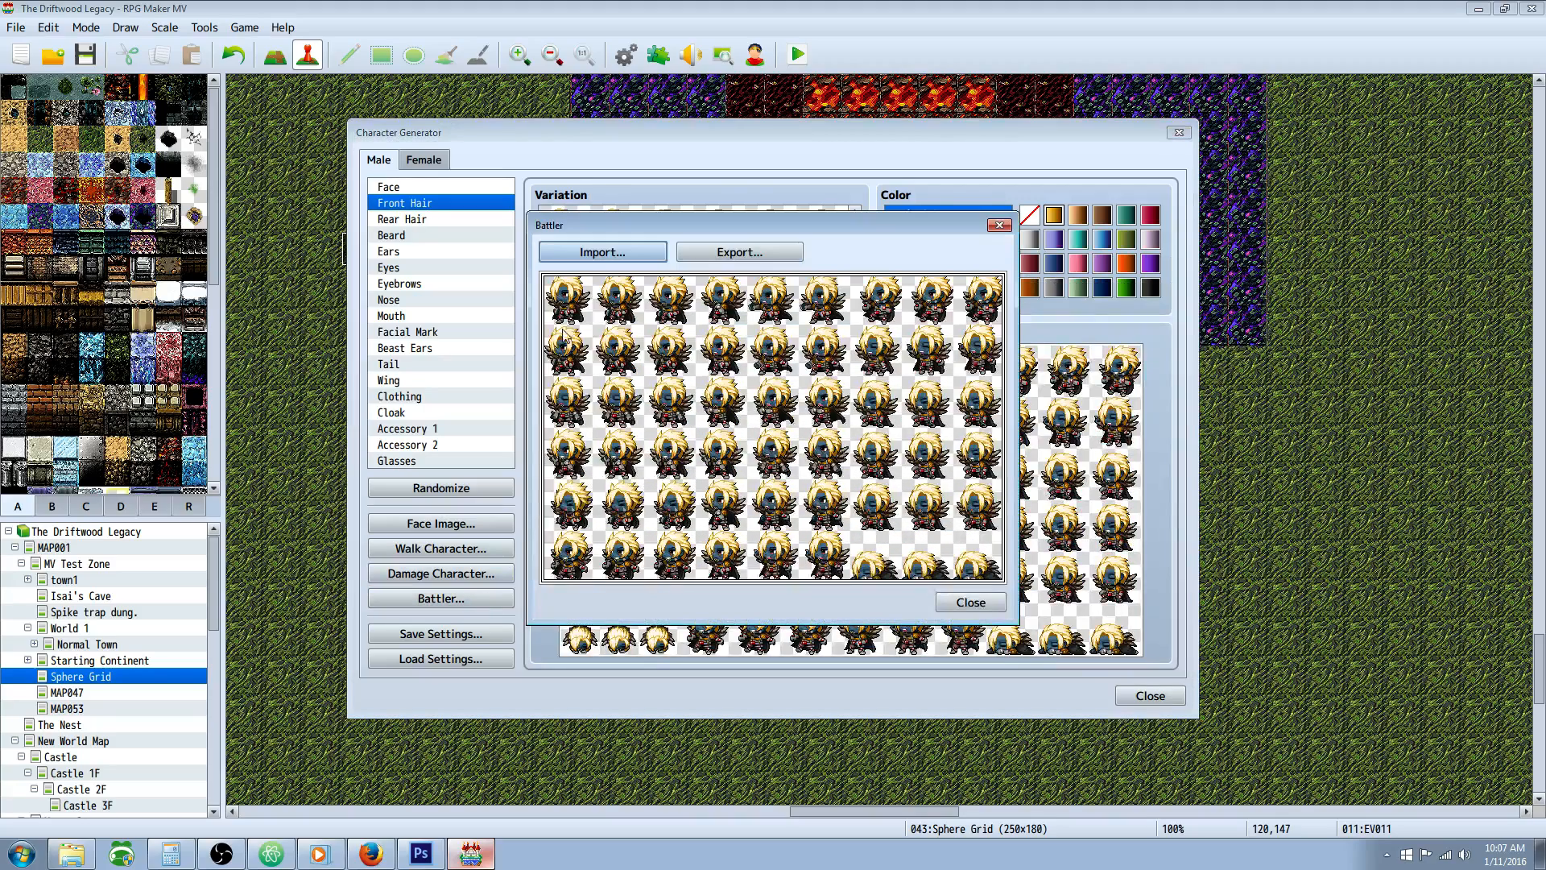
left_click(636, 253)
left_click(1258, 643)
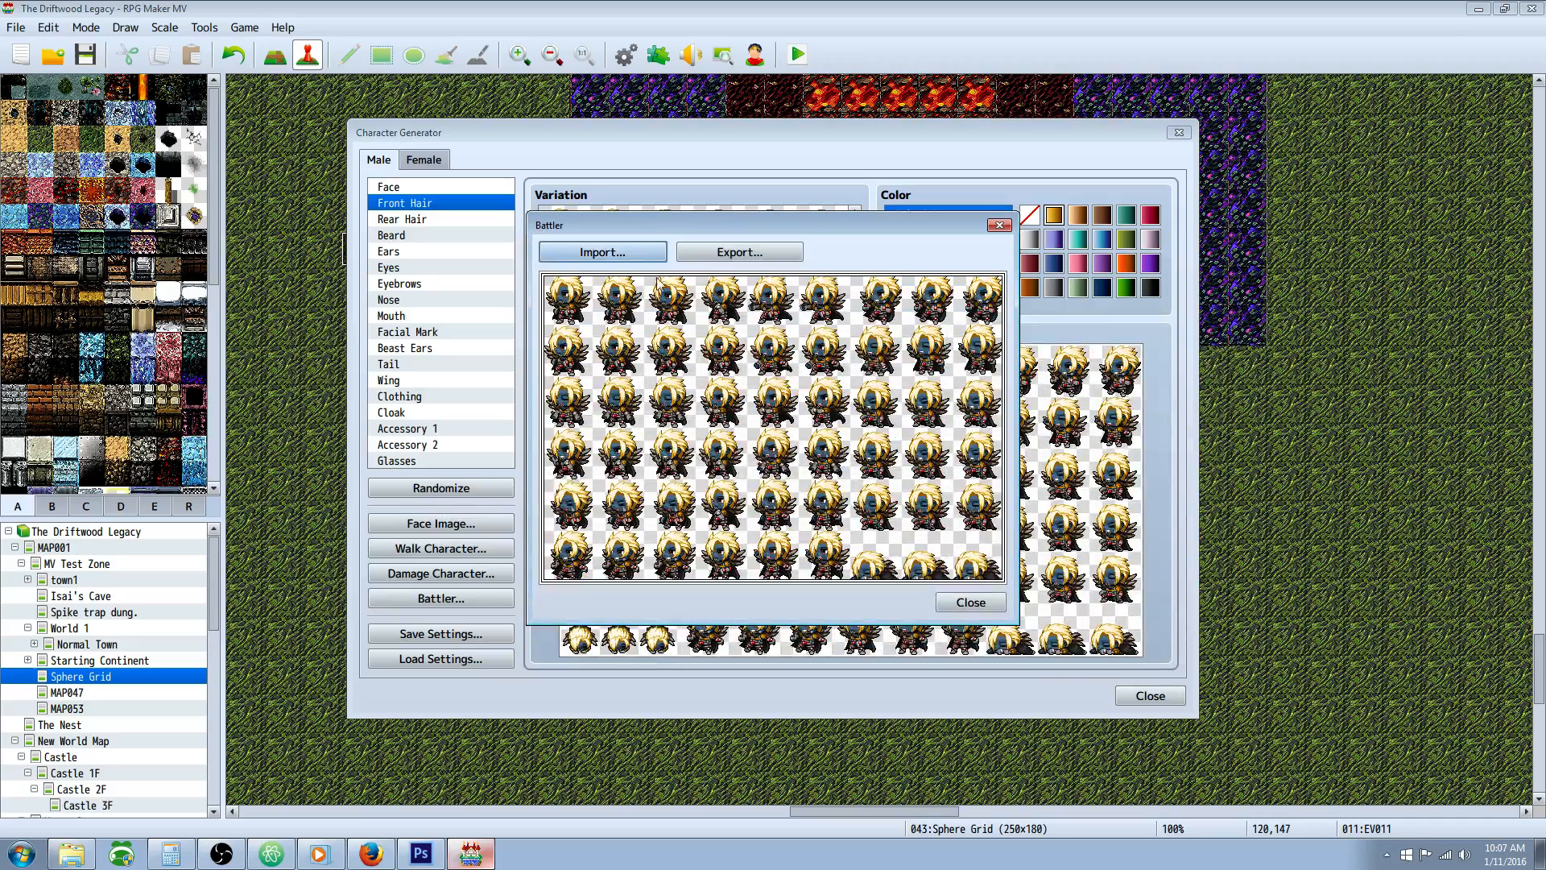
left_click(726, 253)
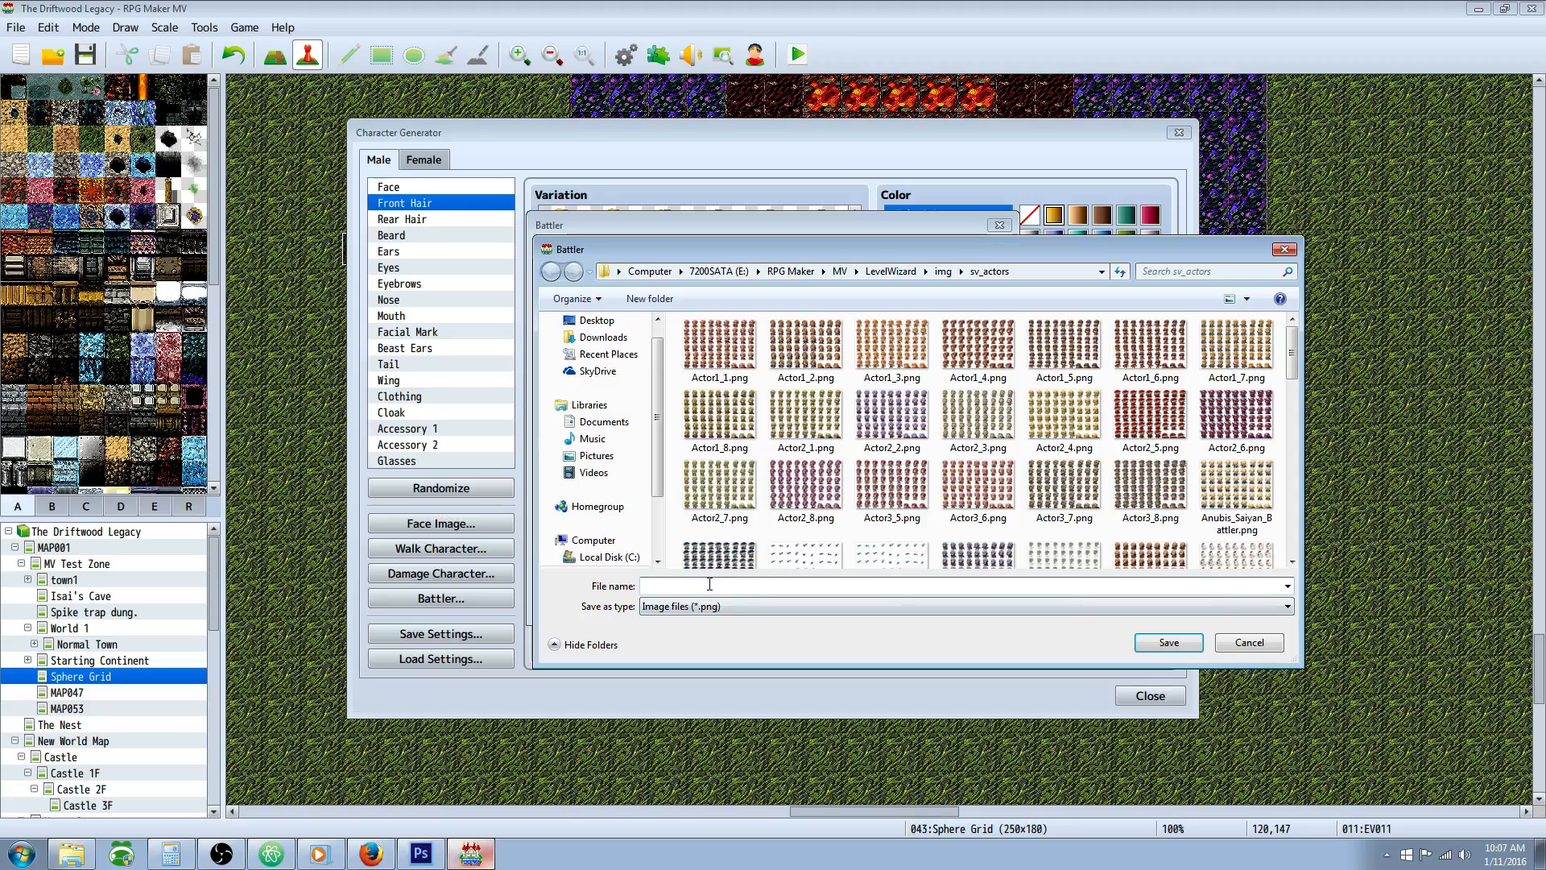
type("Isai_Saiyan_Battler")
left_click(1161, 638)
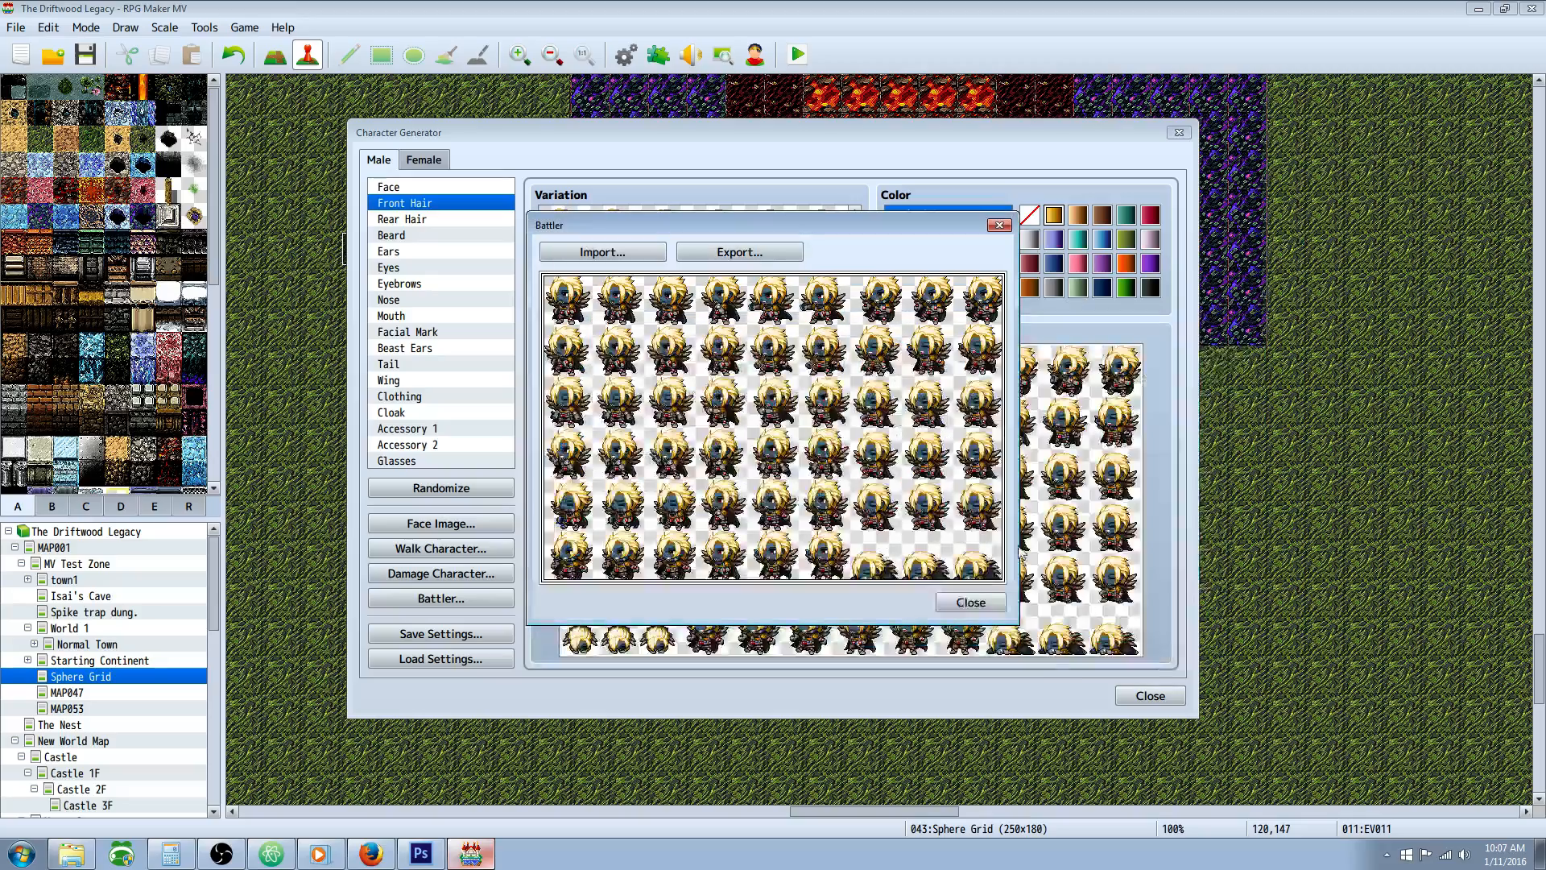
left_click(991, 609)
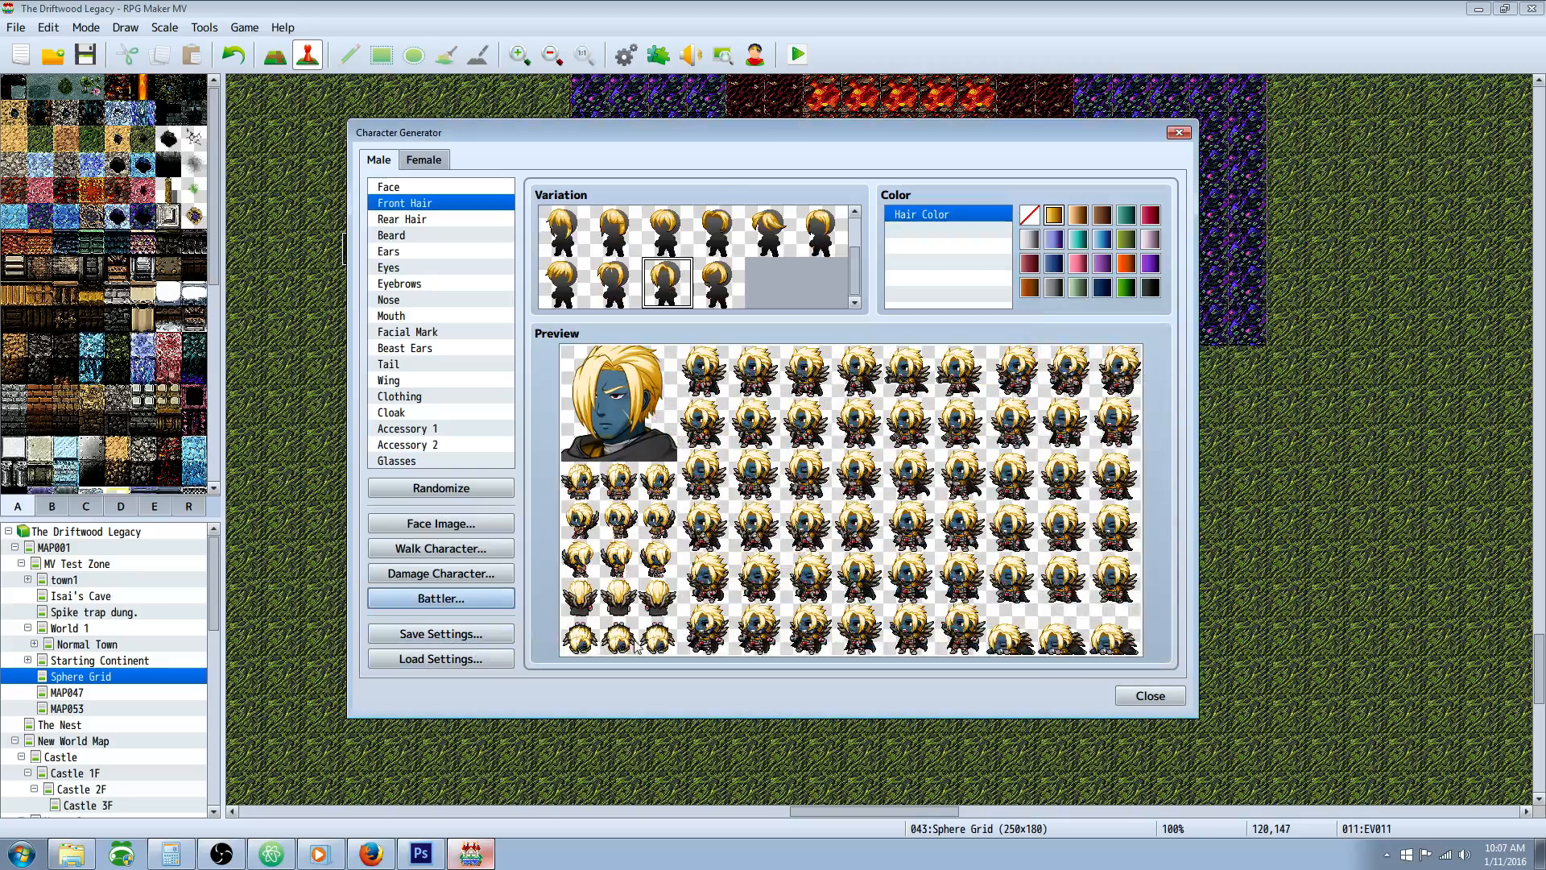
left_click(1127, 698)
- Examine the Remove Super Saiyan, Drifty_Super Saiyan and Anubis_Super Saiyan common events in the database
left_click(625, 56)
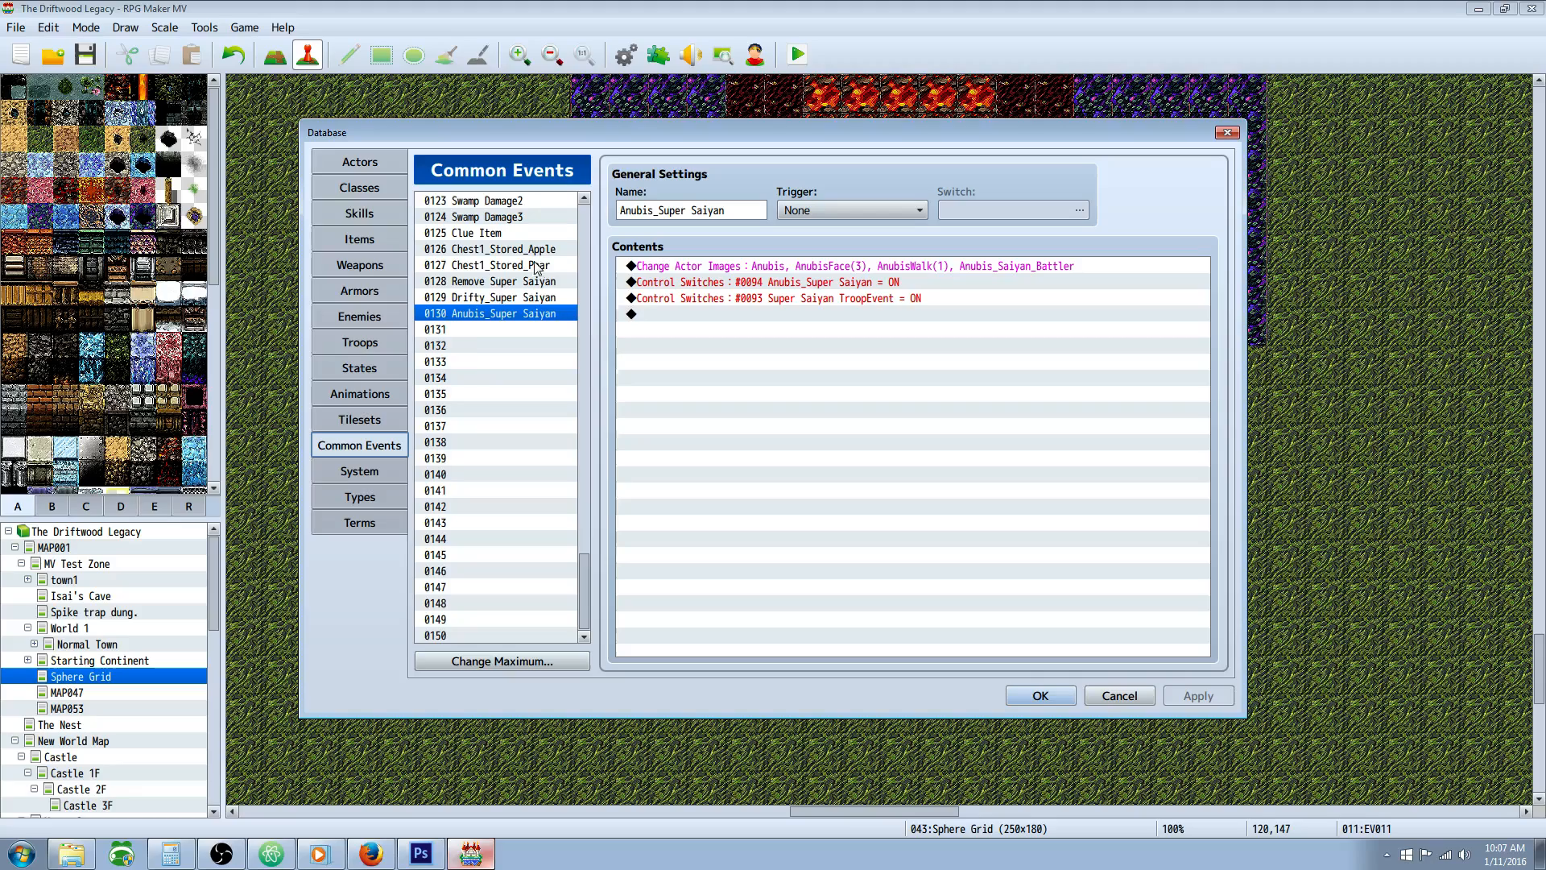
left_click(520, 297)
left_click(519, 284)
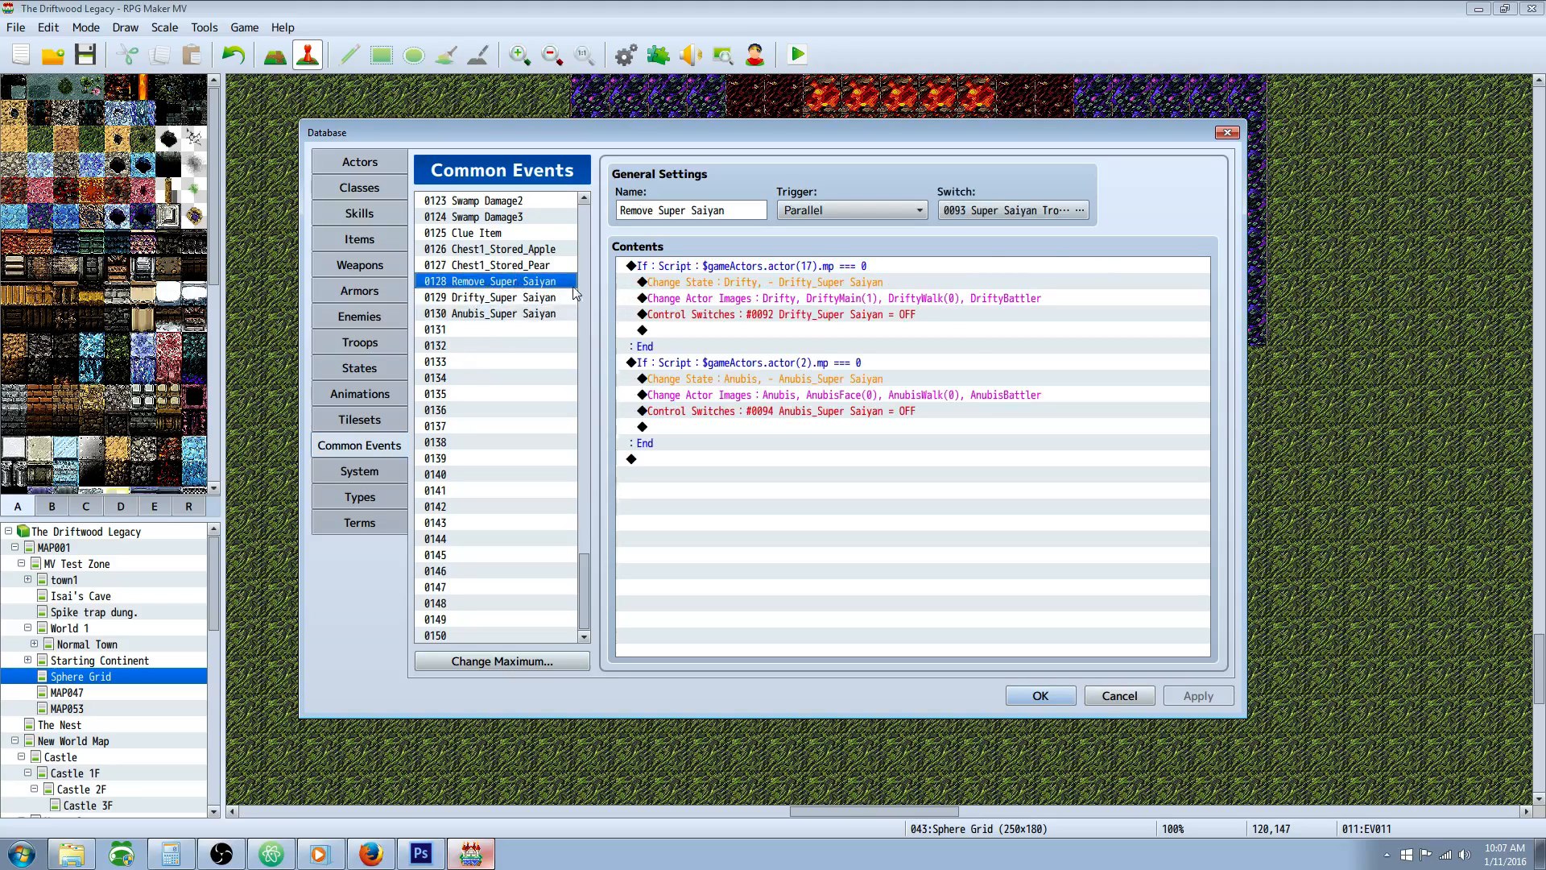
left_click(467, 301)
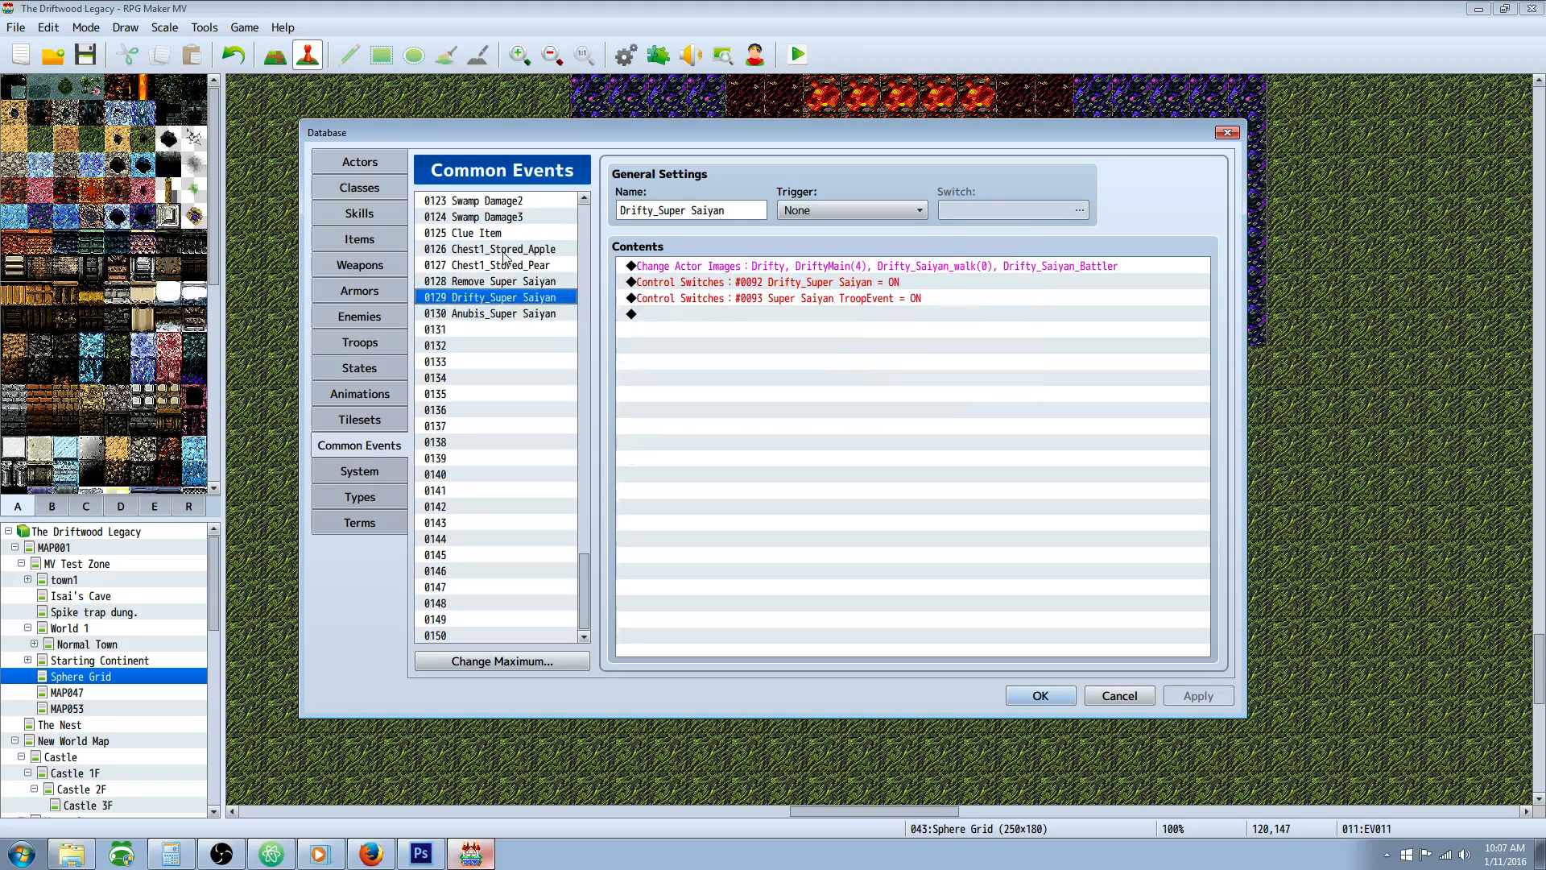
left_click(499, 314)
left_click(504, 300)
left_click(644, 213)
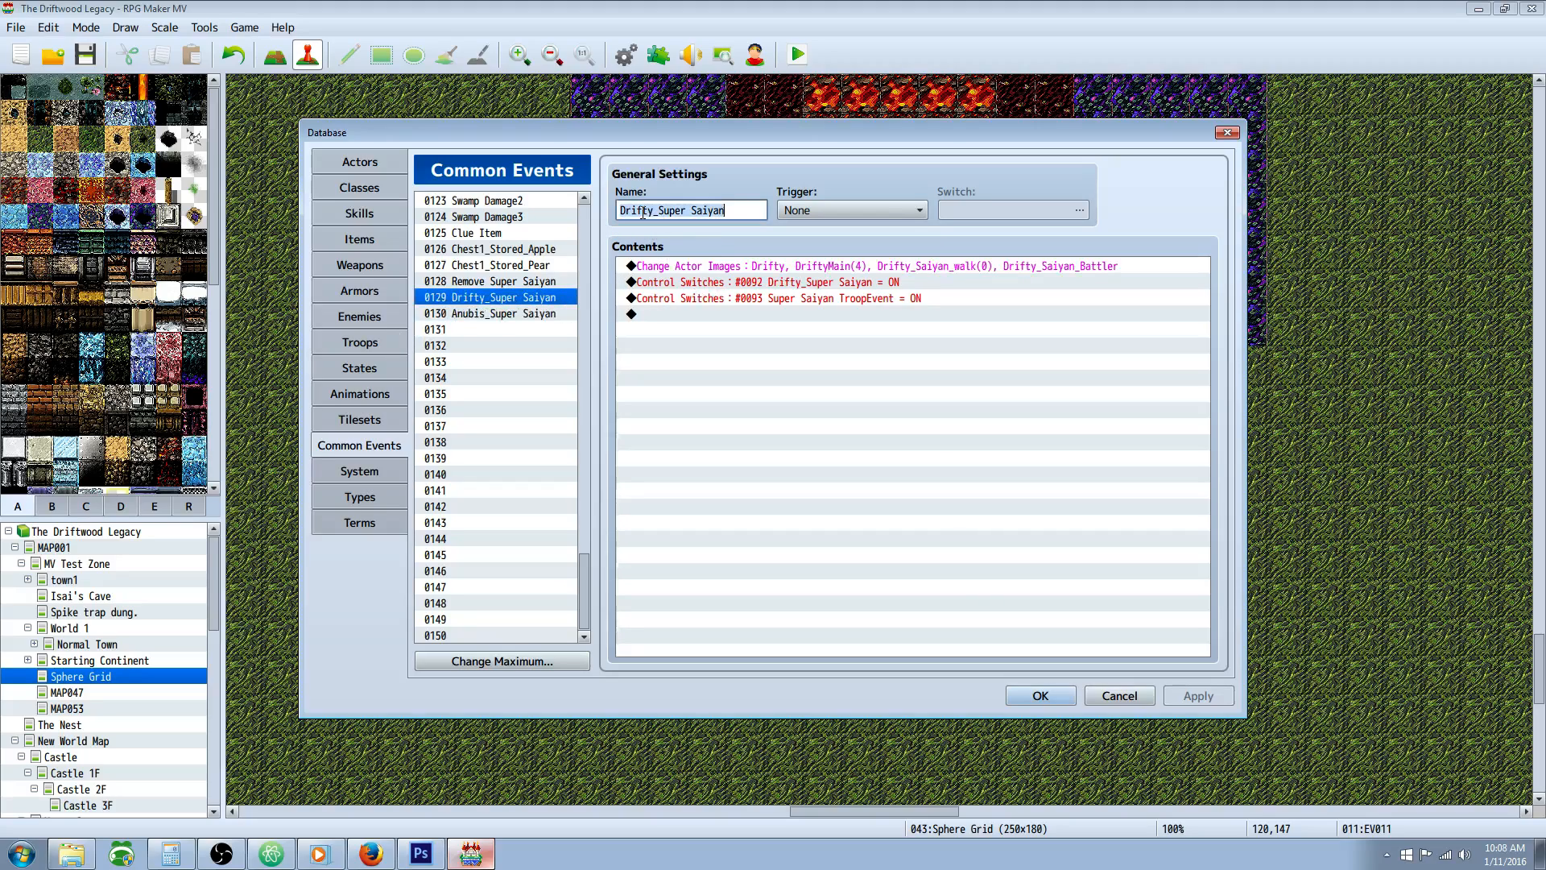
left_click_drag(652, 208, 608, 211)
left_click(667, 208)
triple_click(665, 209)
left_click(728, 211)
left_click(735, 278)
left_click(739, 269)
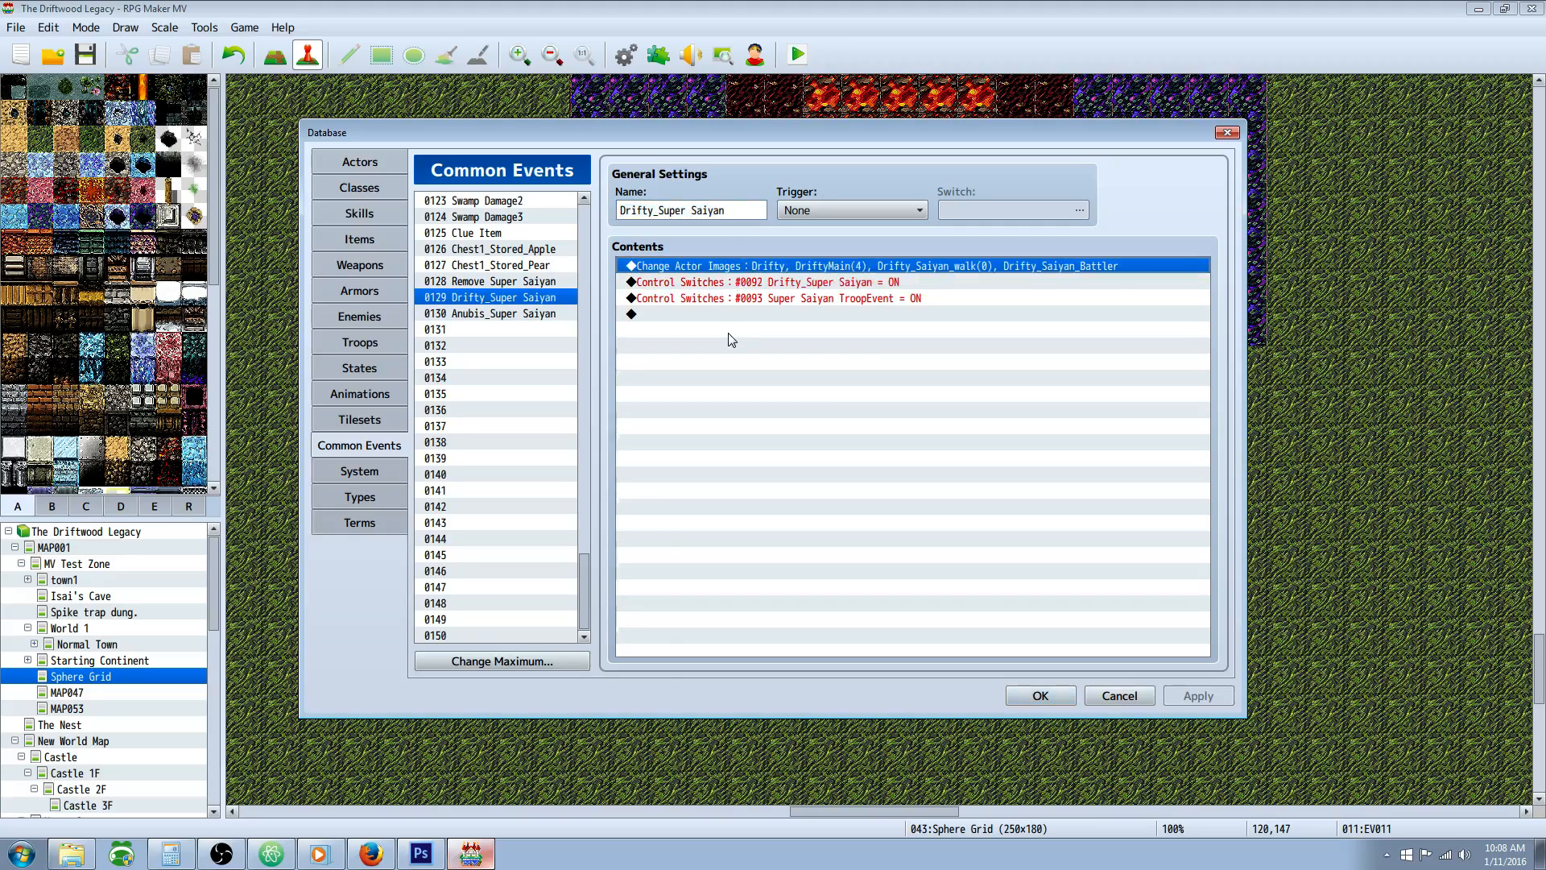
- Examine the image and actor choices of a new Change Actor Images command in the Drifty_Super Saiyan event without adding it
left_click(729, 316)
right_click(729, 316)
left_click(761, 330)
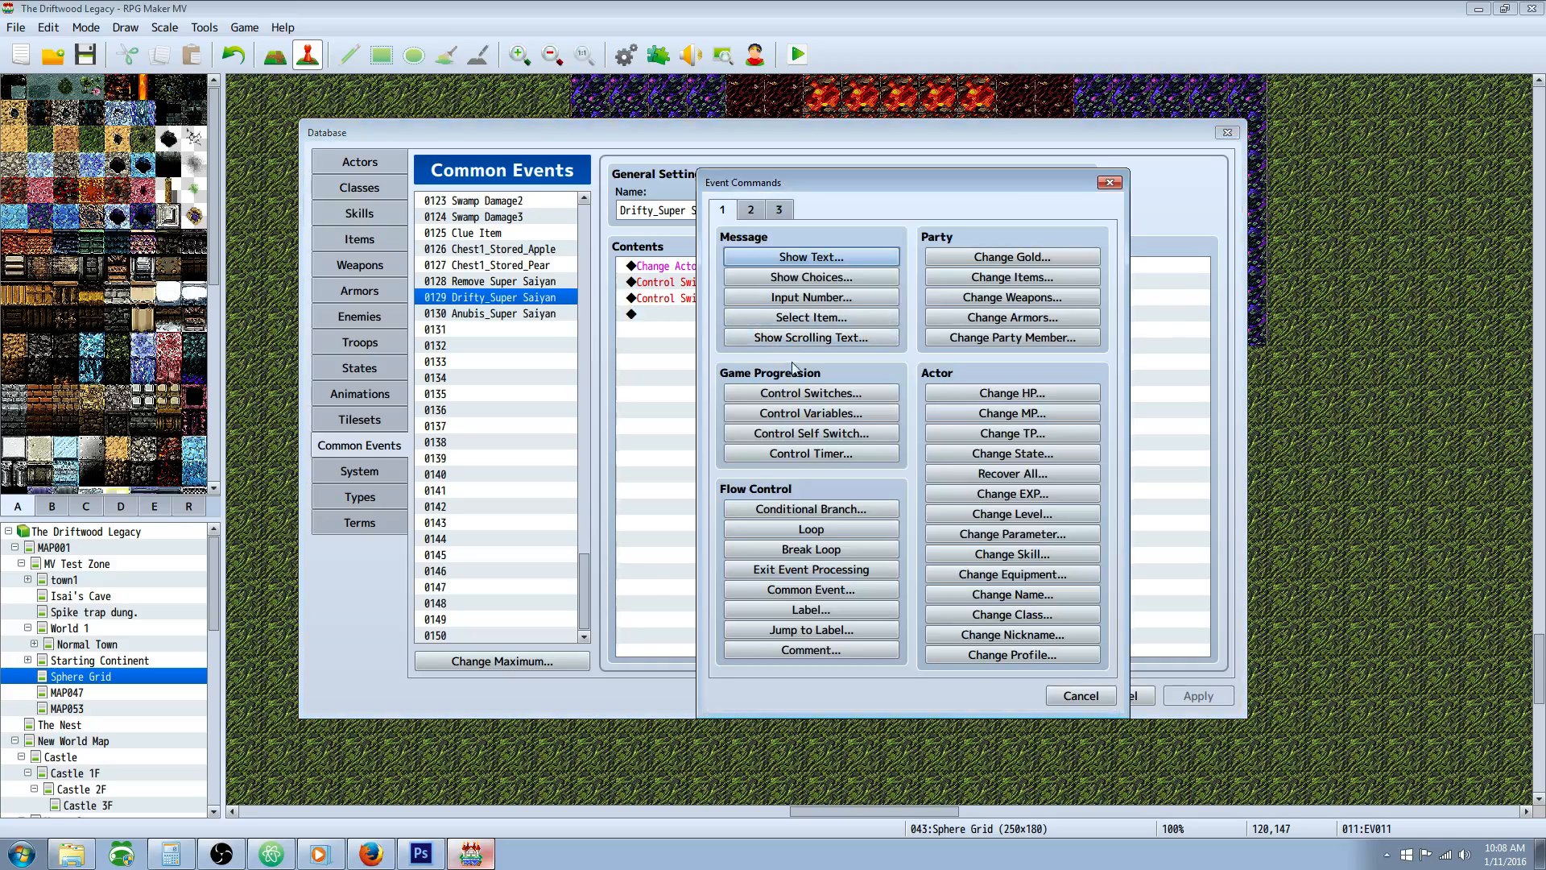
left_click(778, 210)
left_click(811, 614)
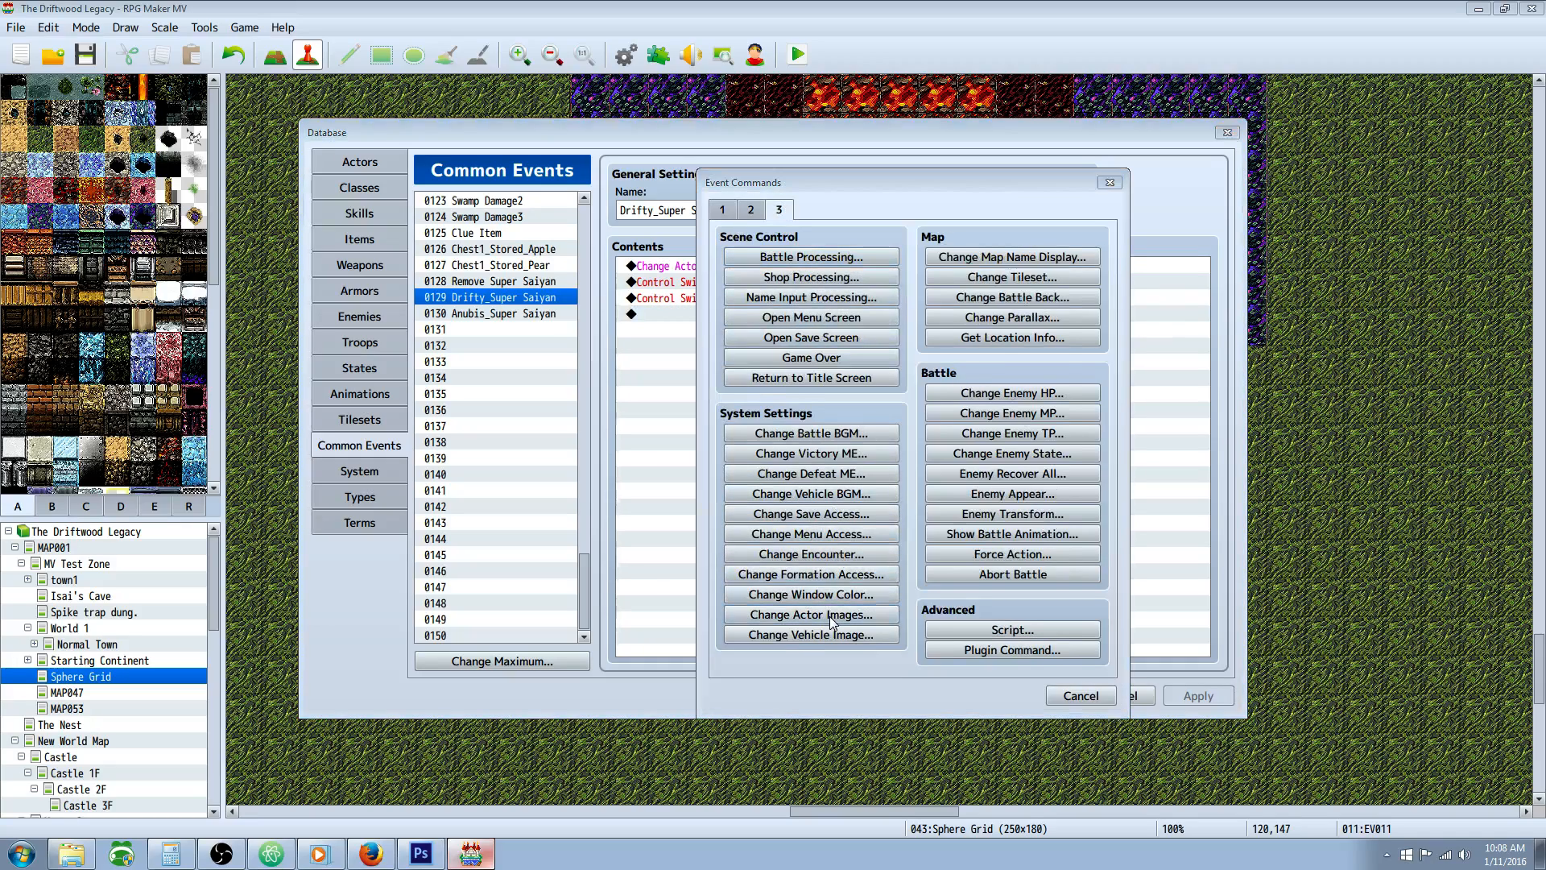
double_click(837, 455)
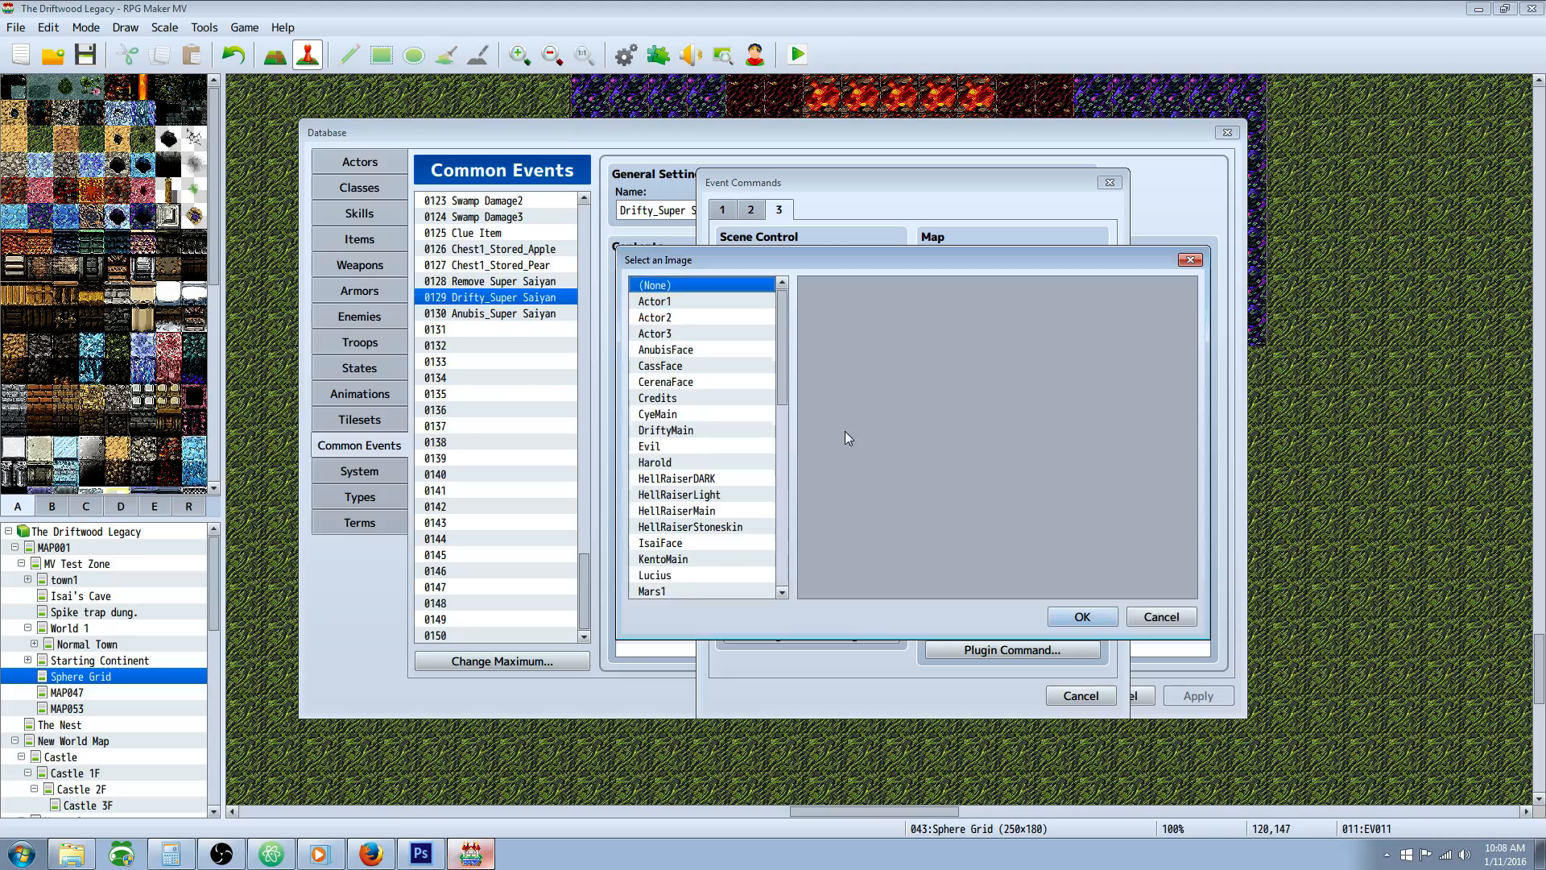
left_click(1160, 616)
left_click(861, 377)
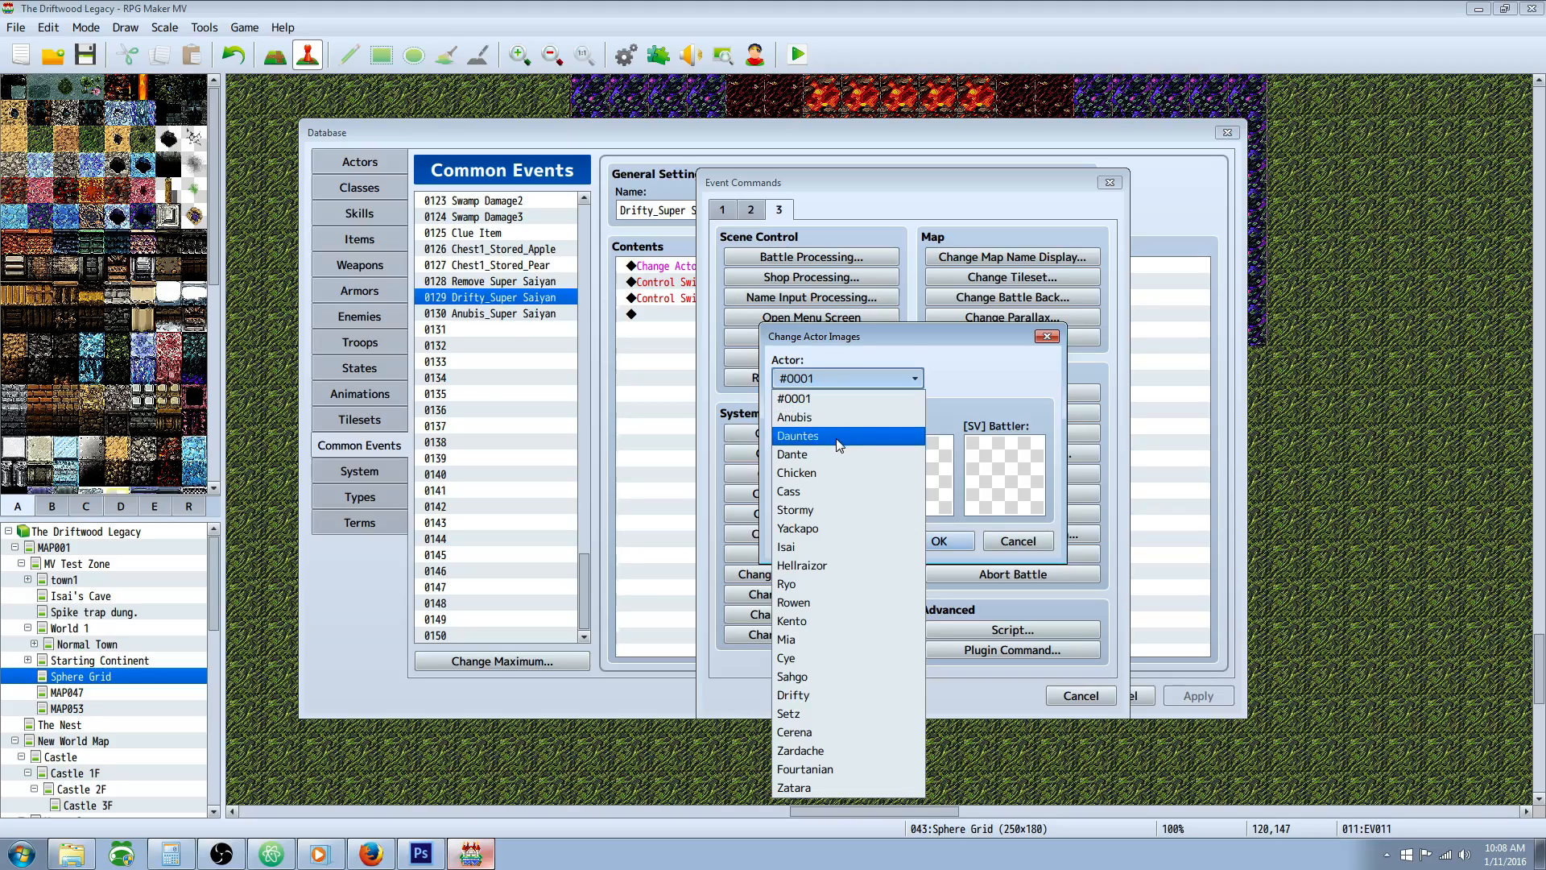
left_click(684, 332)
key("Escape")
left_click(1081, 694)
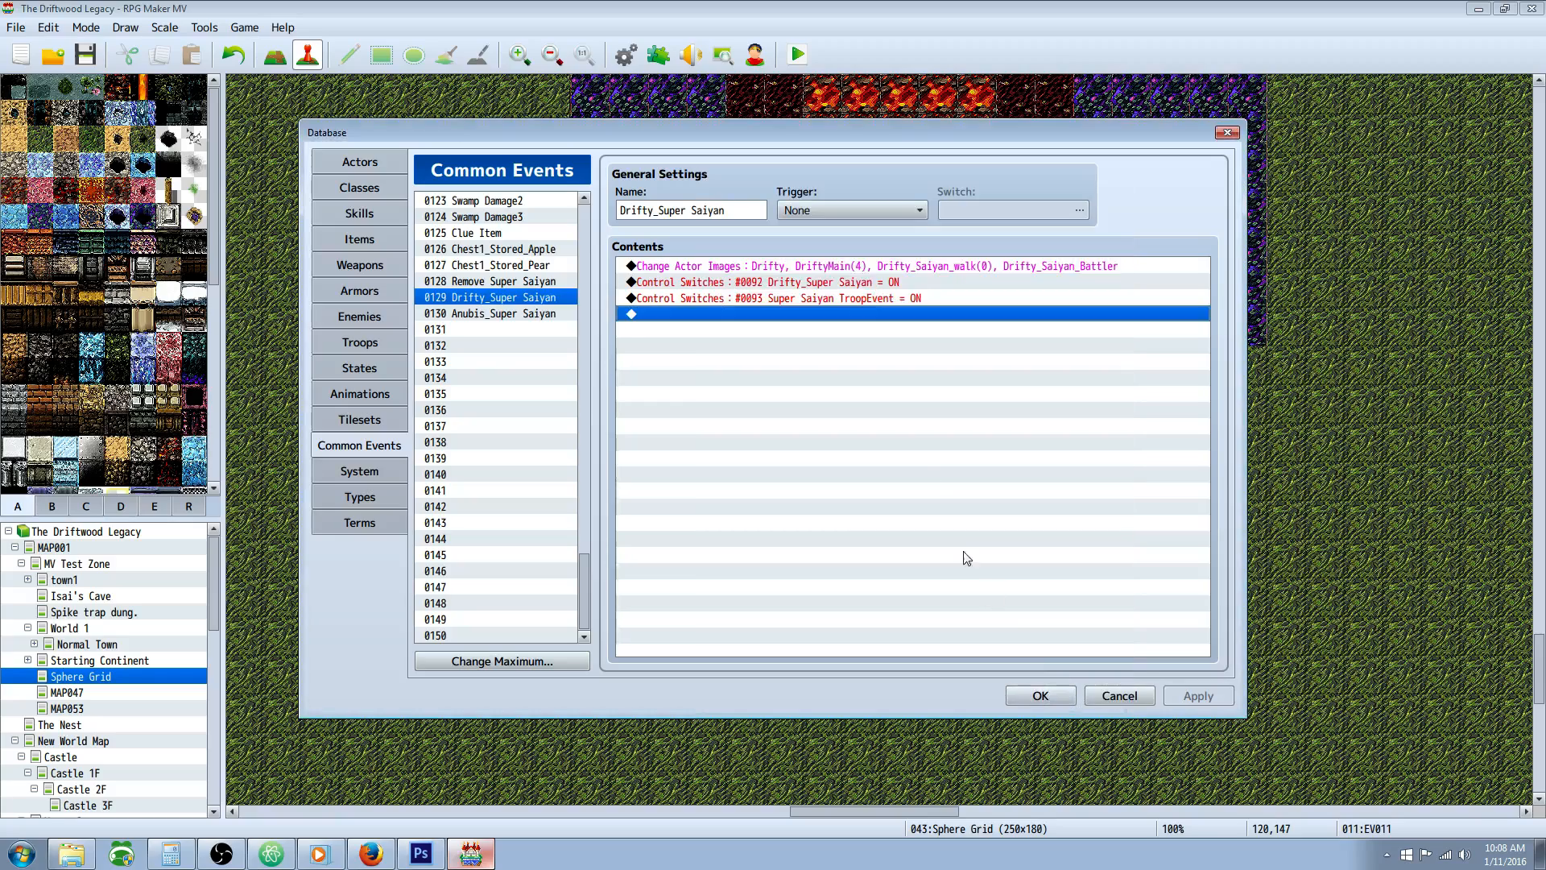
- Review the face, character and battler images set in Drifty's existing Change Actor Images command without changing them
left_click(837, 268)
left_click(865, 293)
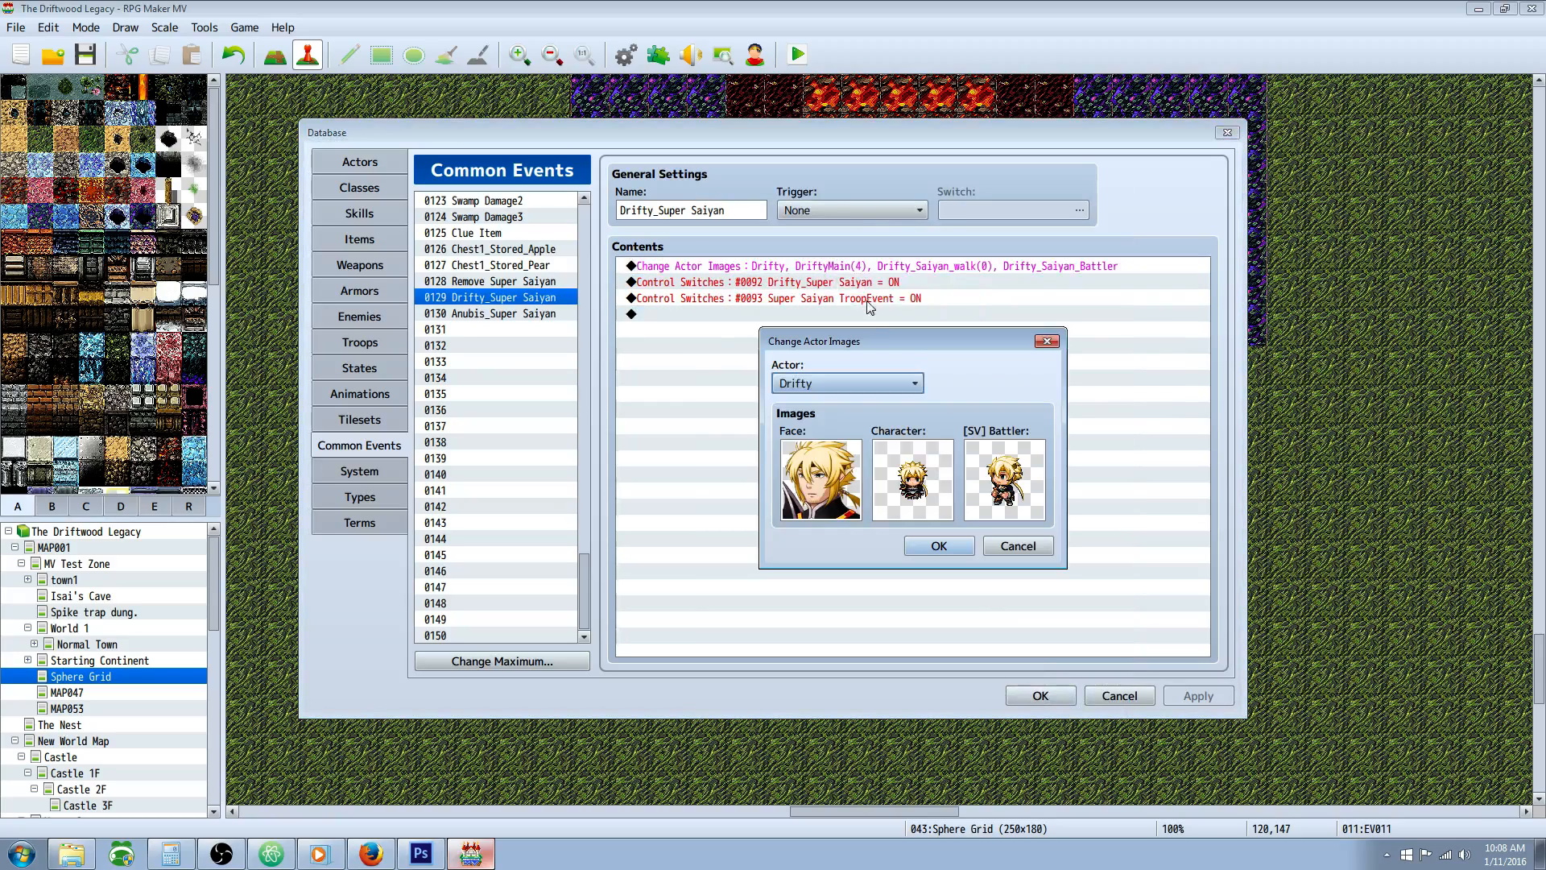
left_click(983, 541)
right_click(808, 267)
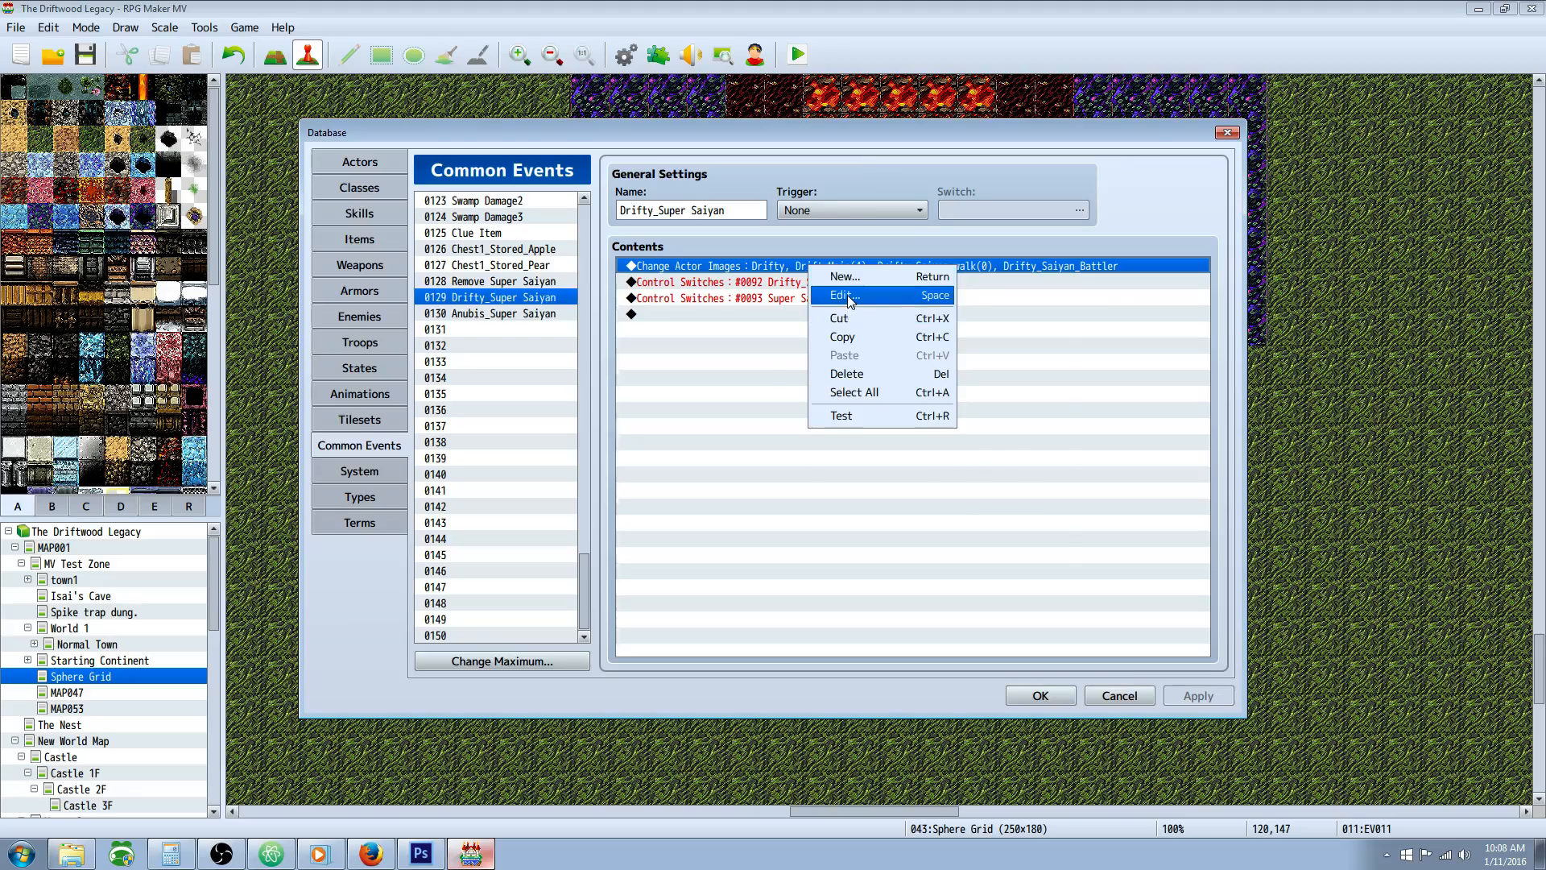
left_click(843, 296)
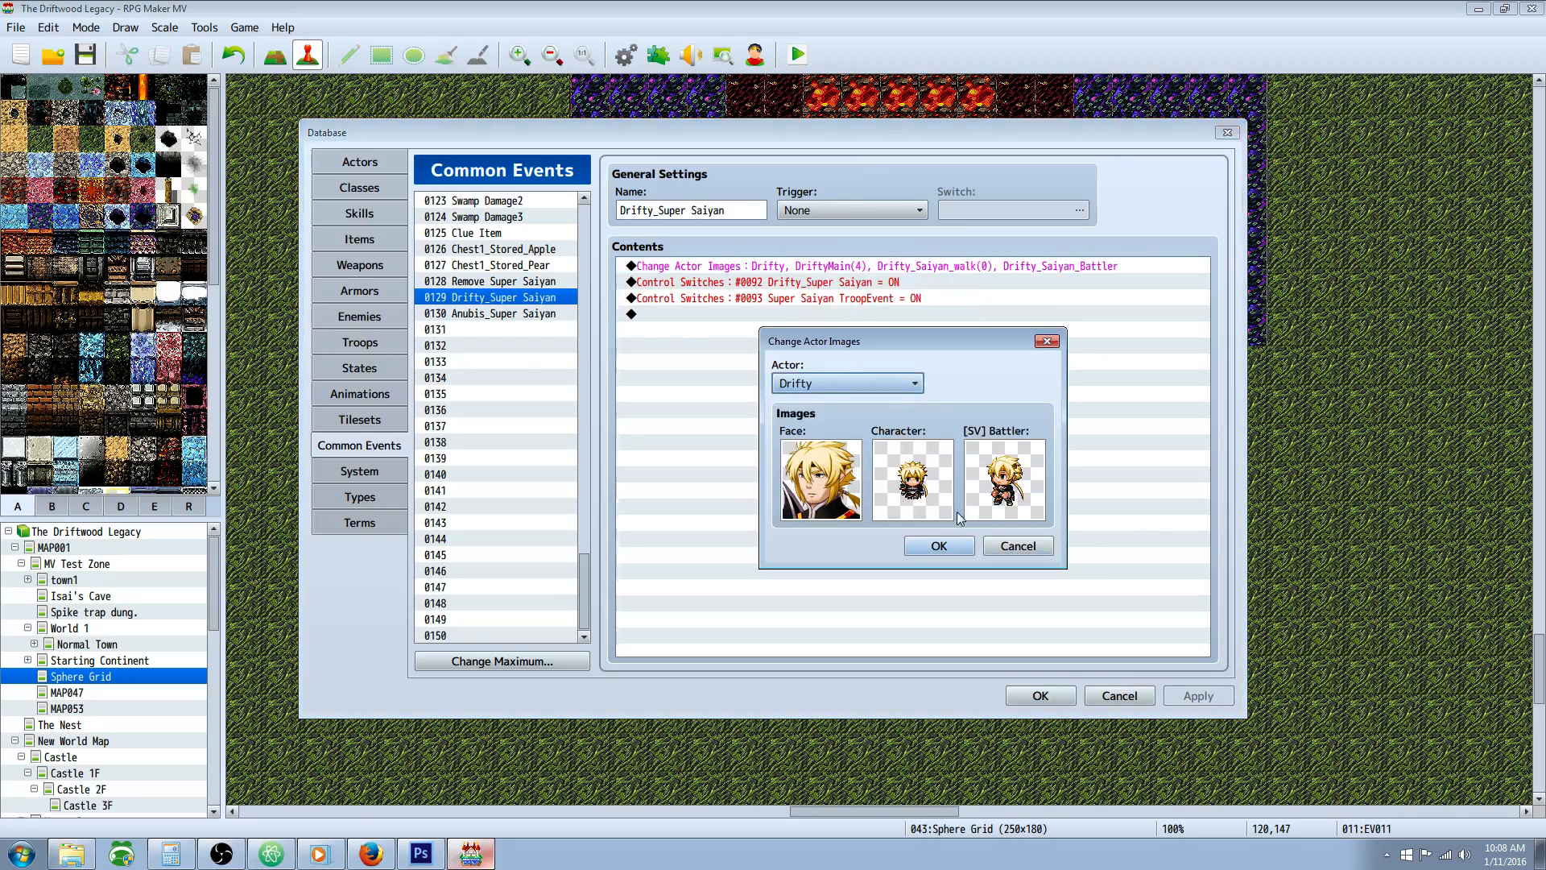
left_click(1028, 548)
right_click(760, 267)
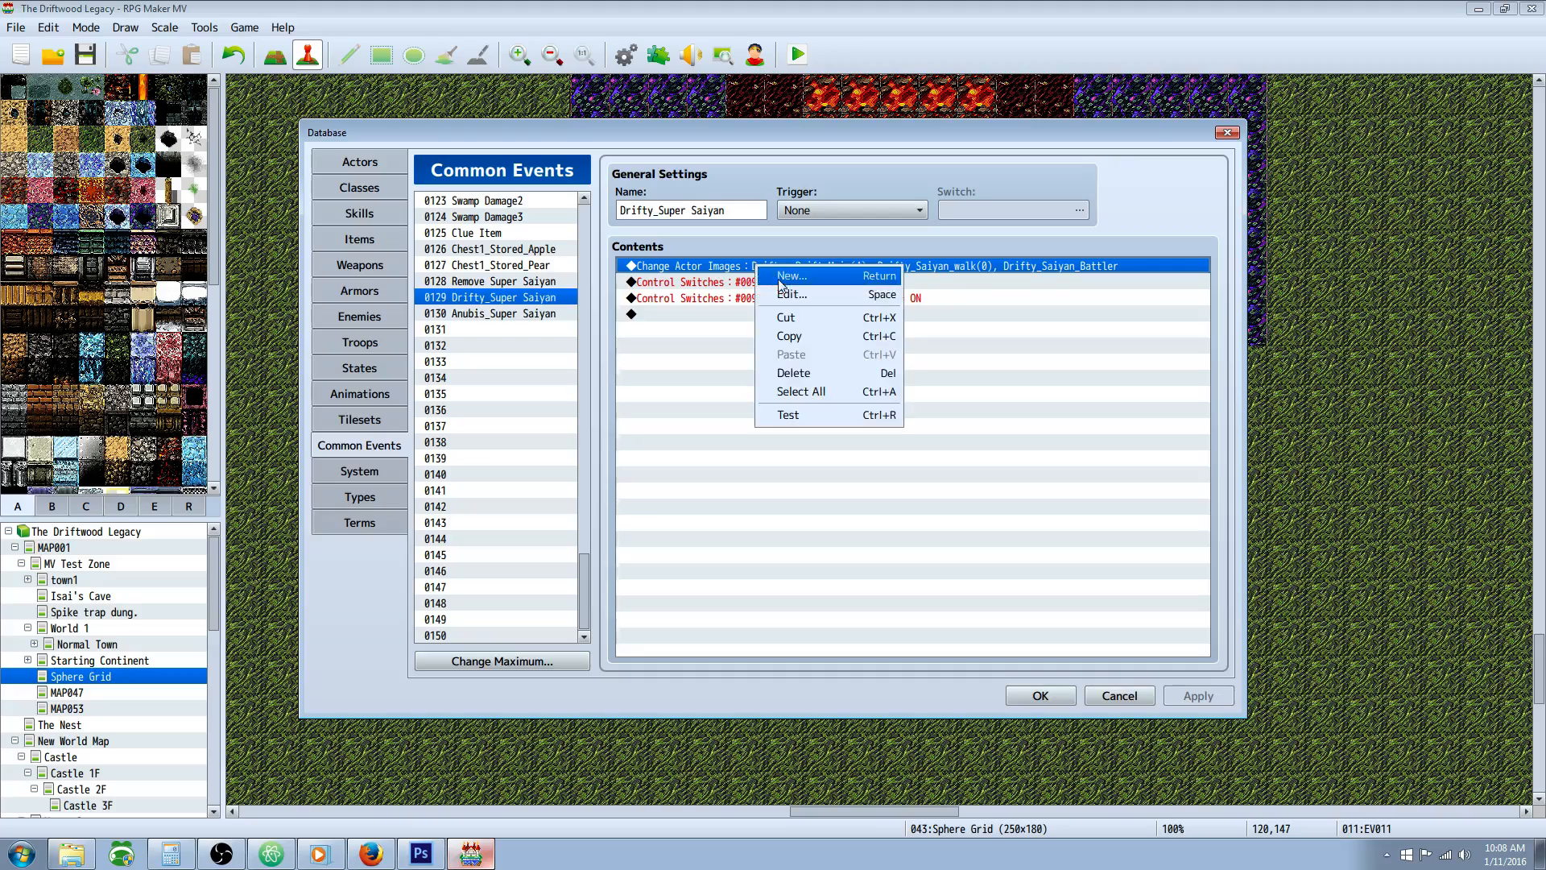
left_click(785, 291)
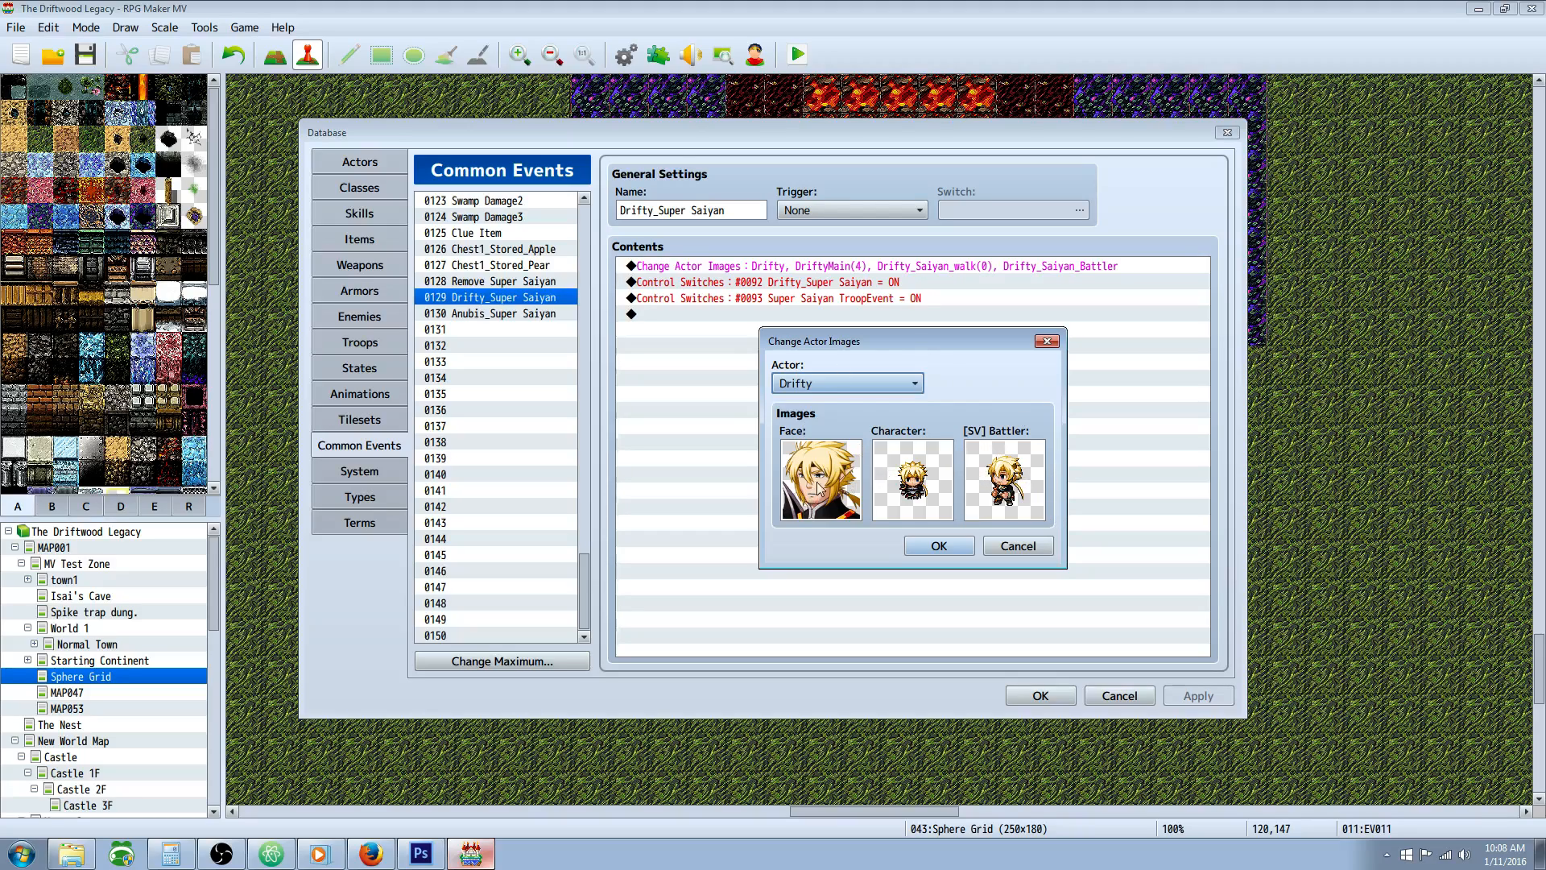
left_click(1024, 547)
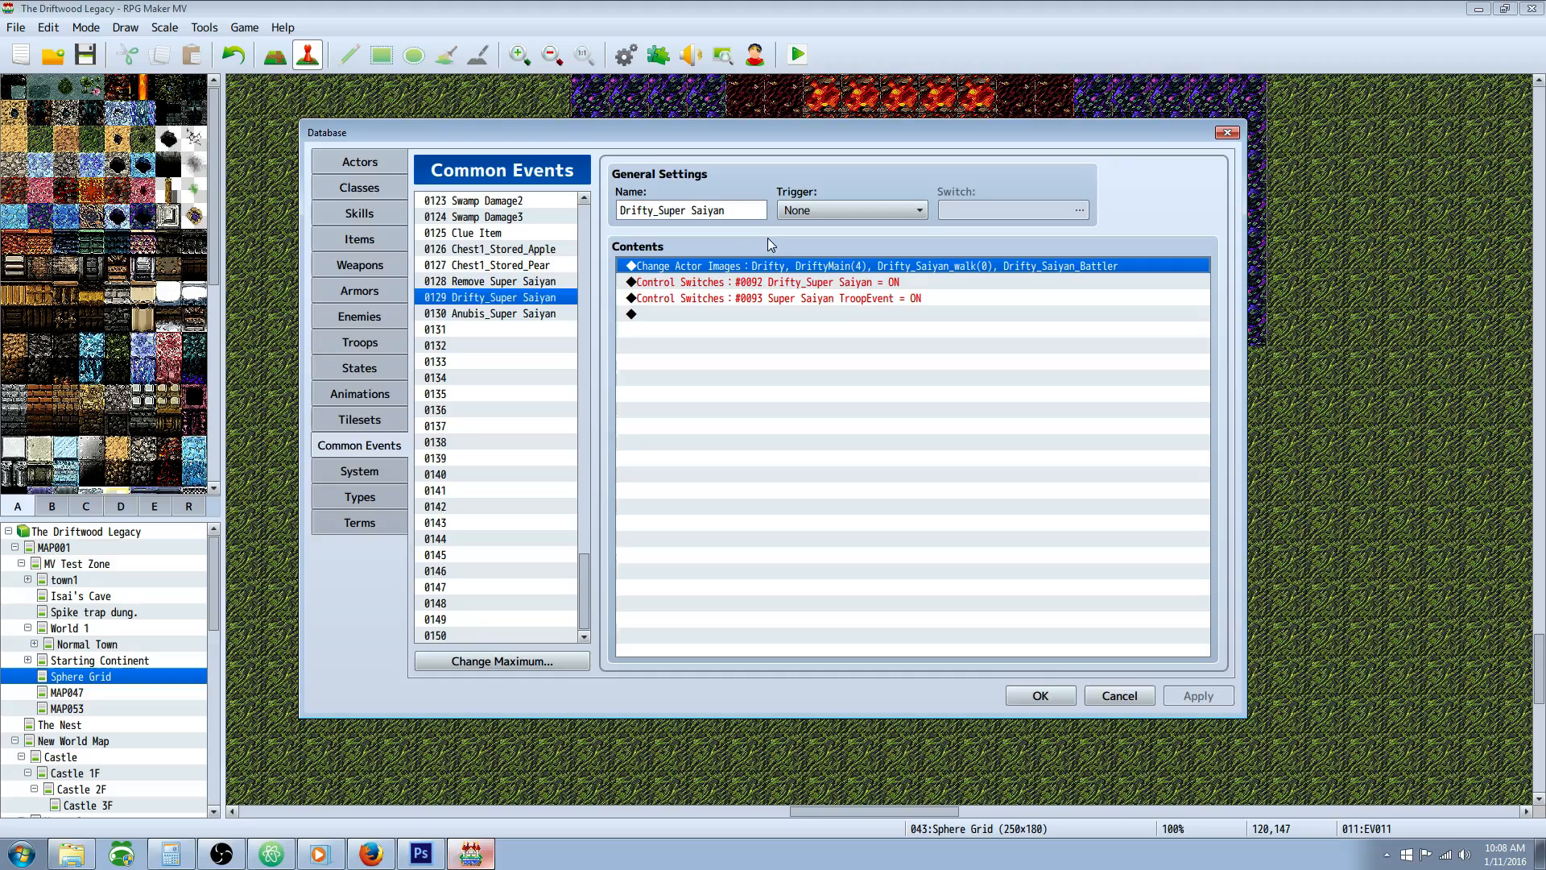
- Inspect the Drifty_Super Saiyan switch command and its entry 0092 in the switch list, leaving the command as it is
left_click(796, 281)
right_click(781, 285)
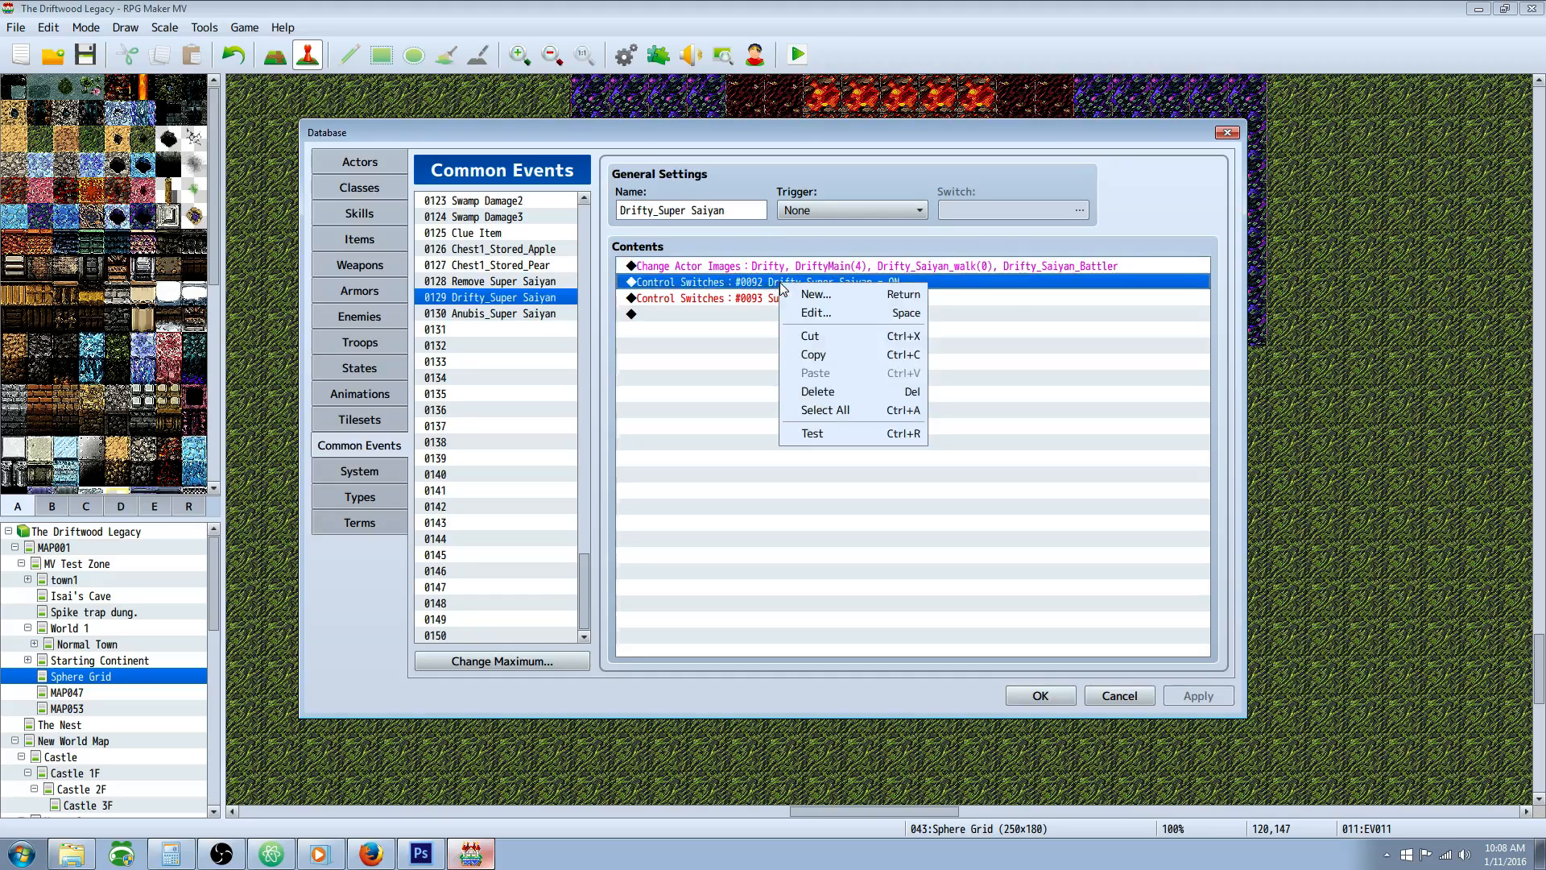
left_click(679, 329)
left_click(745, 288)
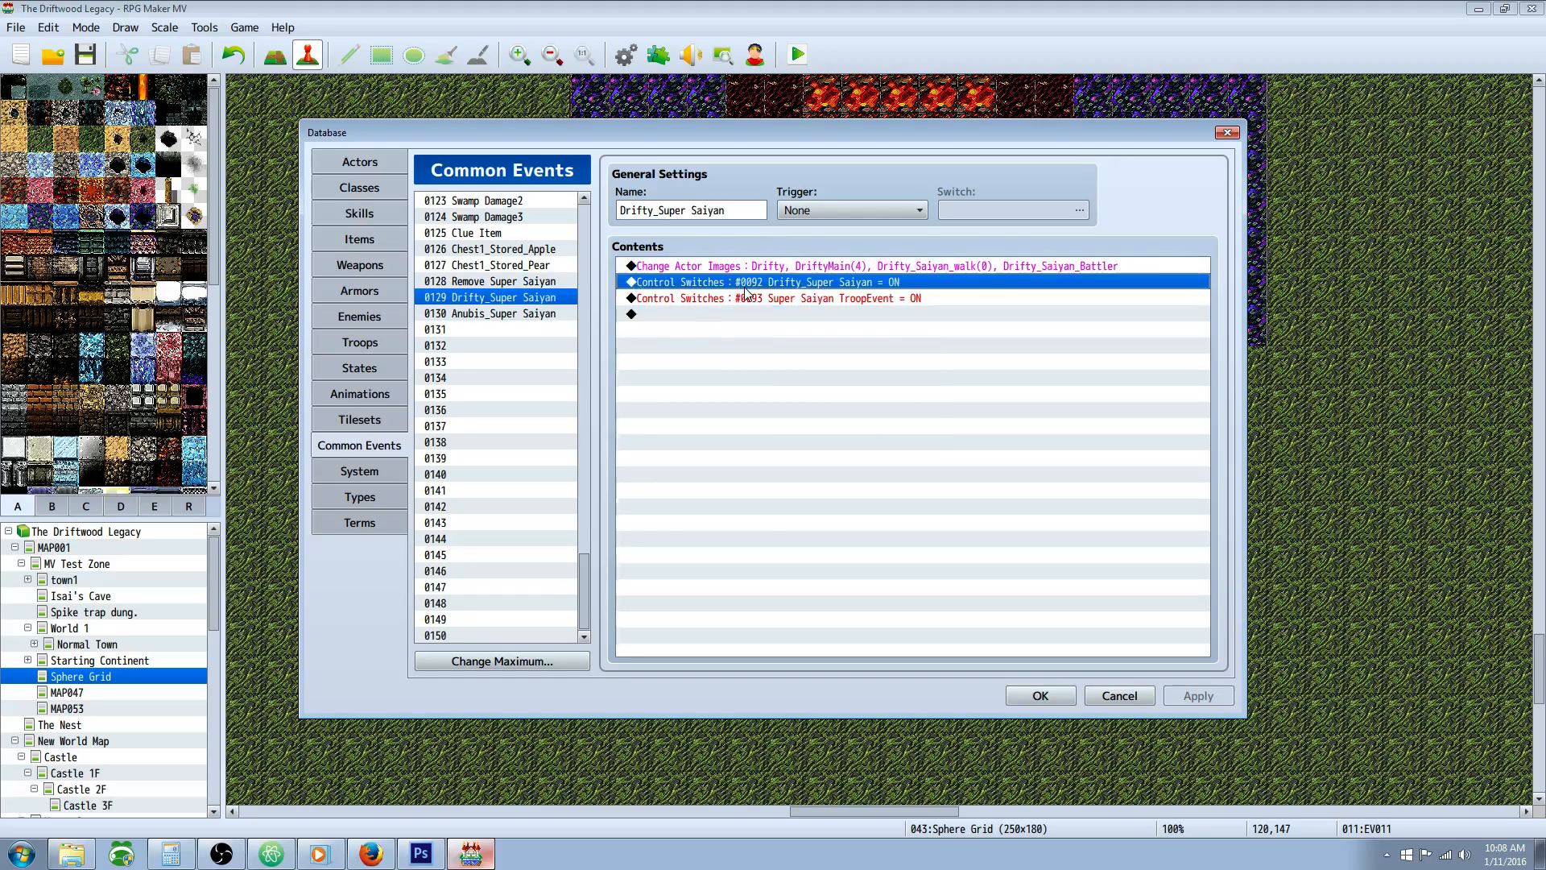
right_click(745, 287)
left_click(755, 337)
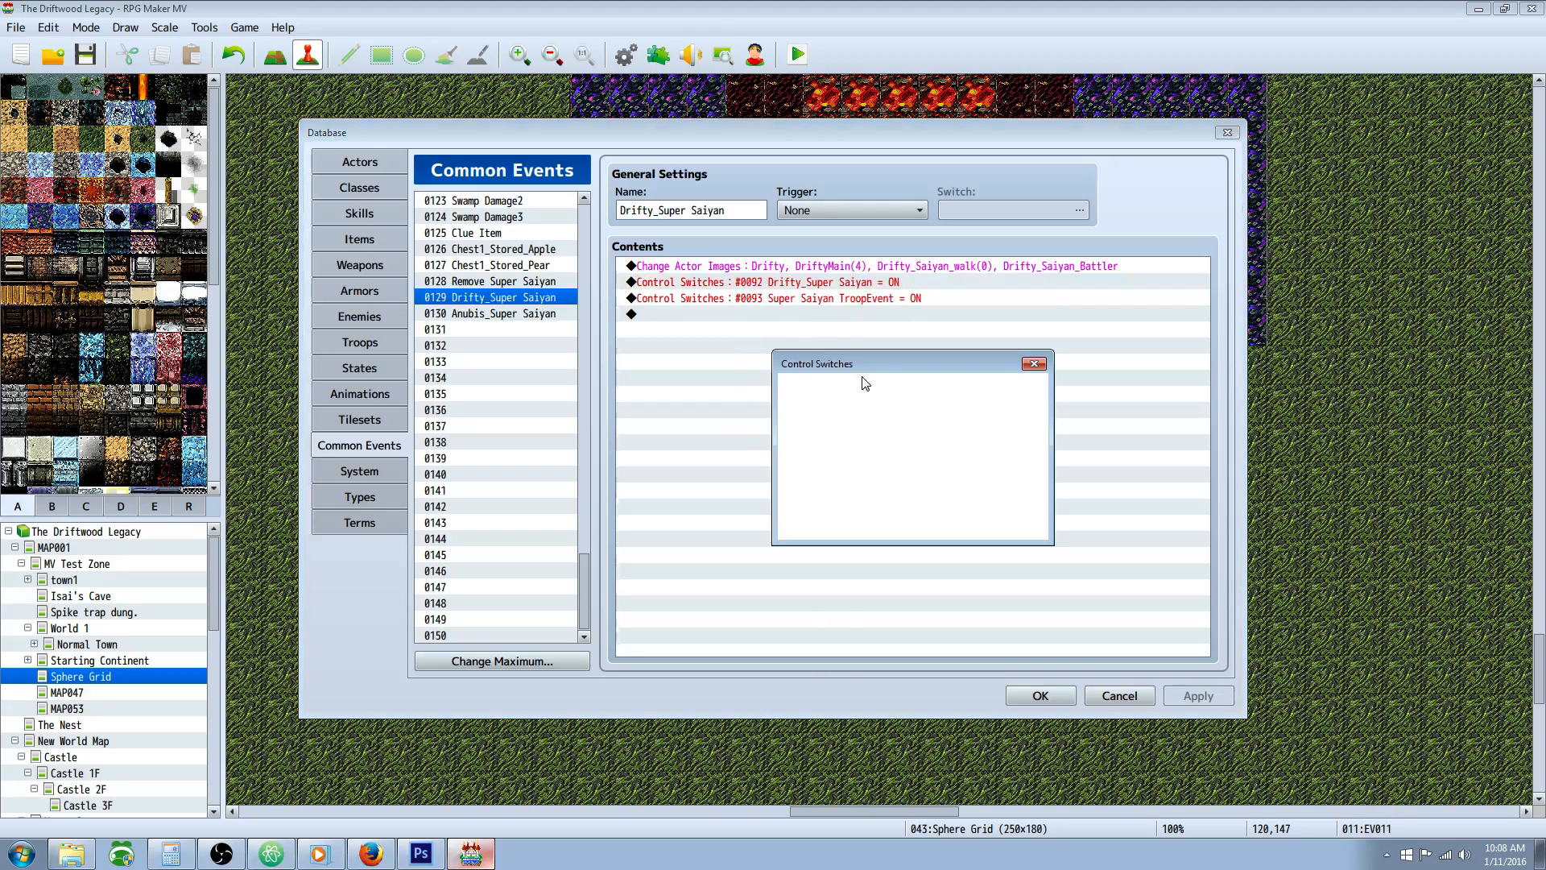
left_click(1001, 384)
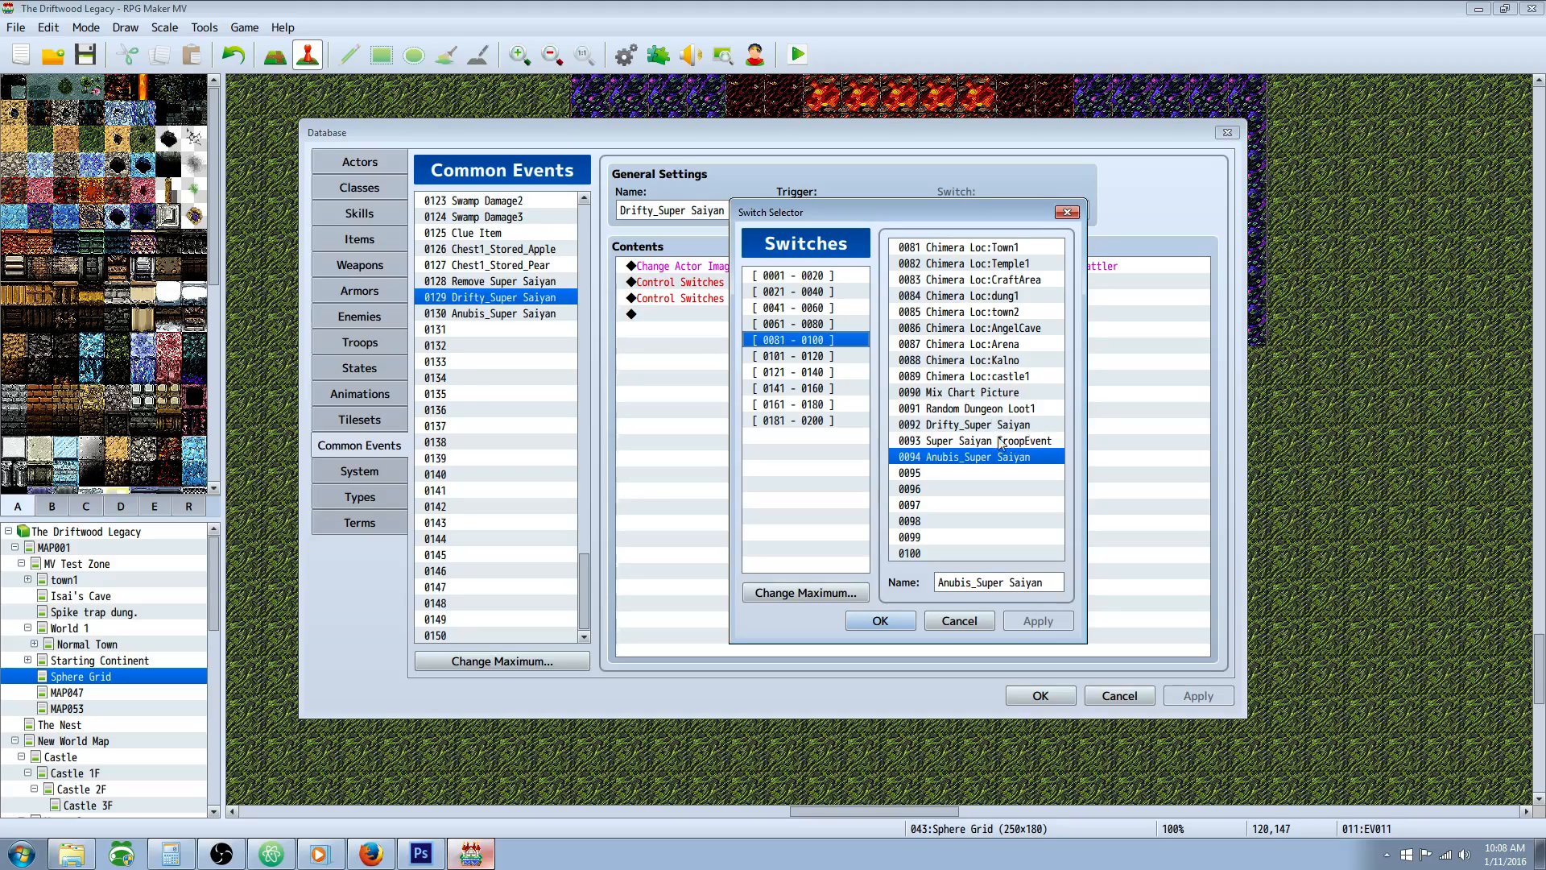
left_click(958, 426)
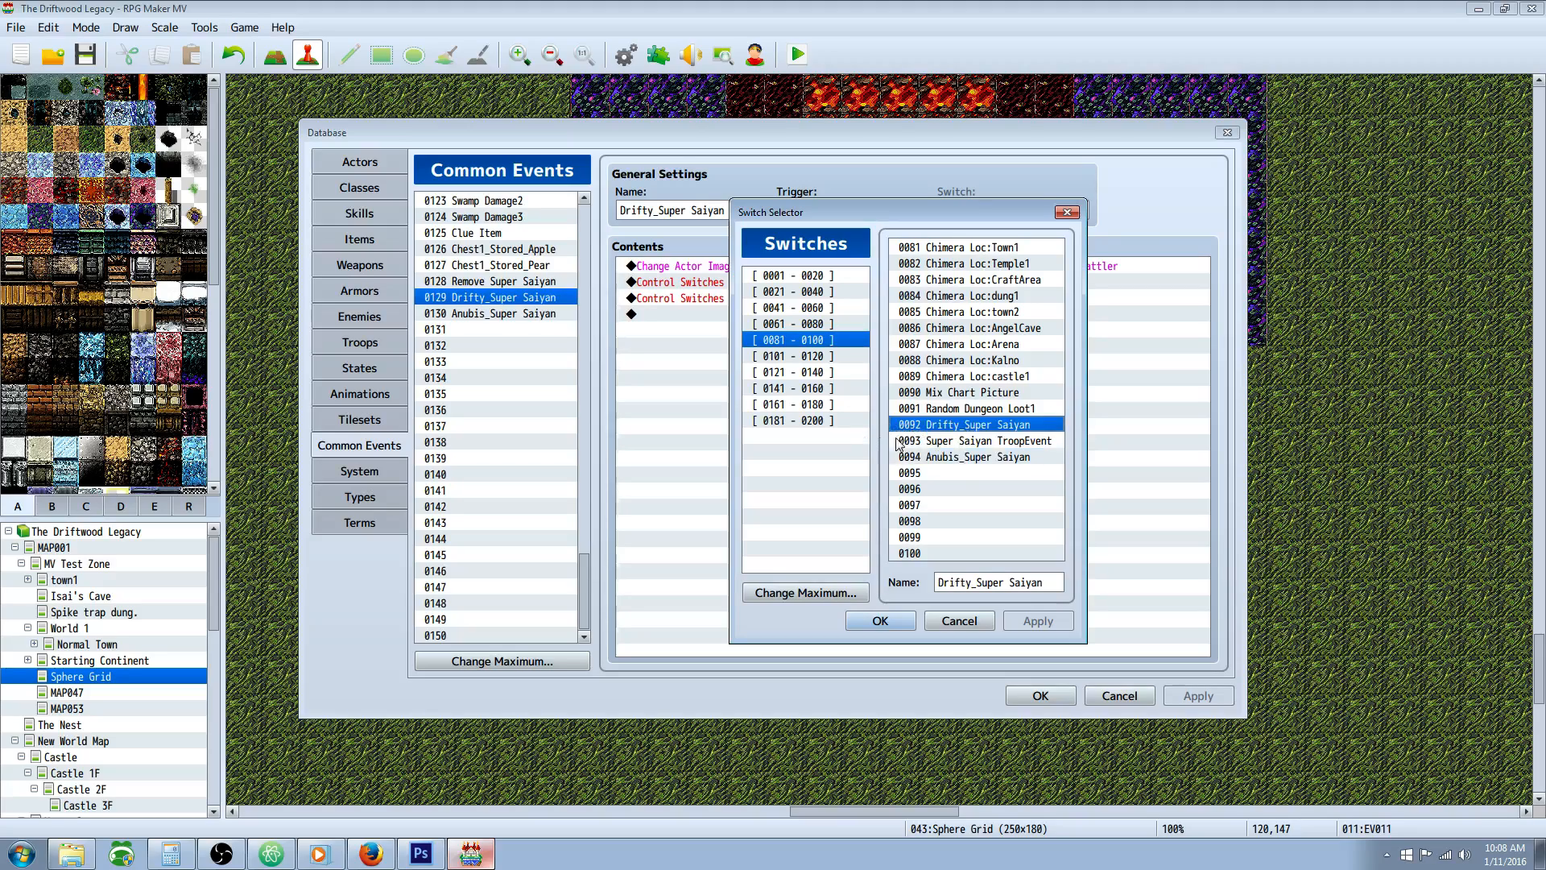
left_click(880, 620)
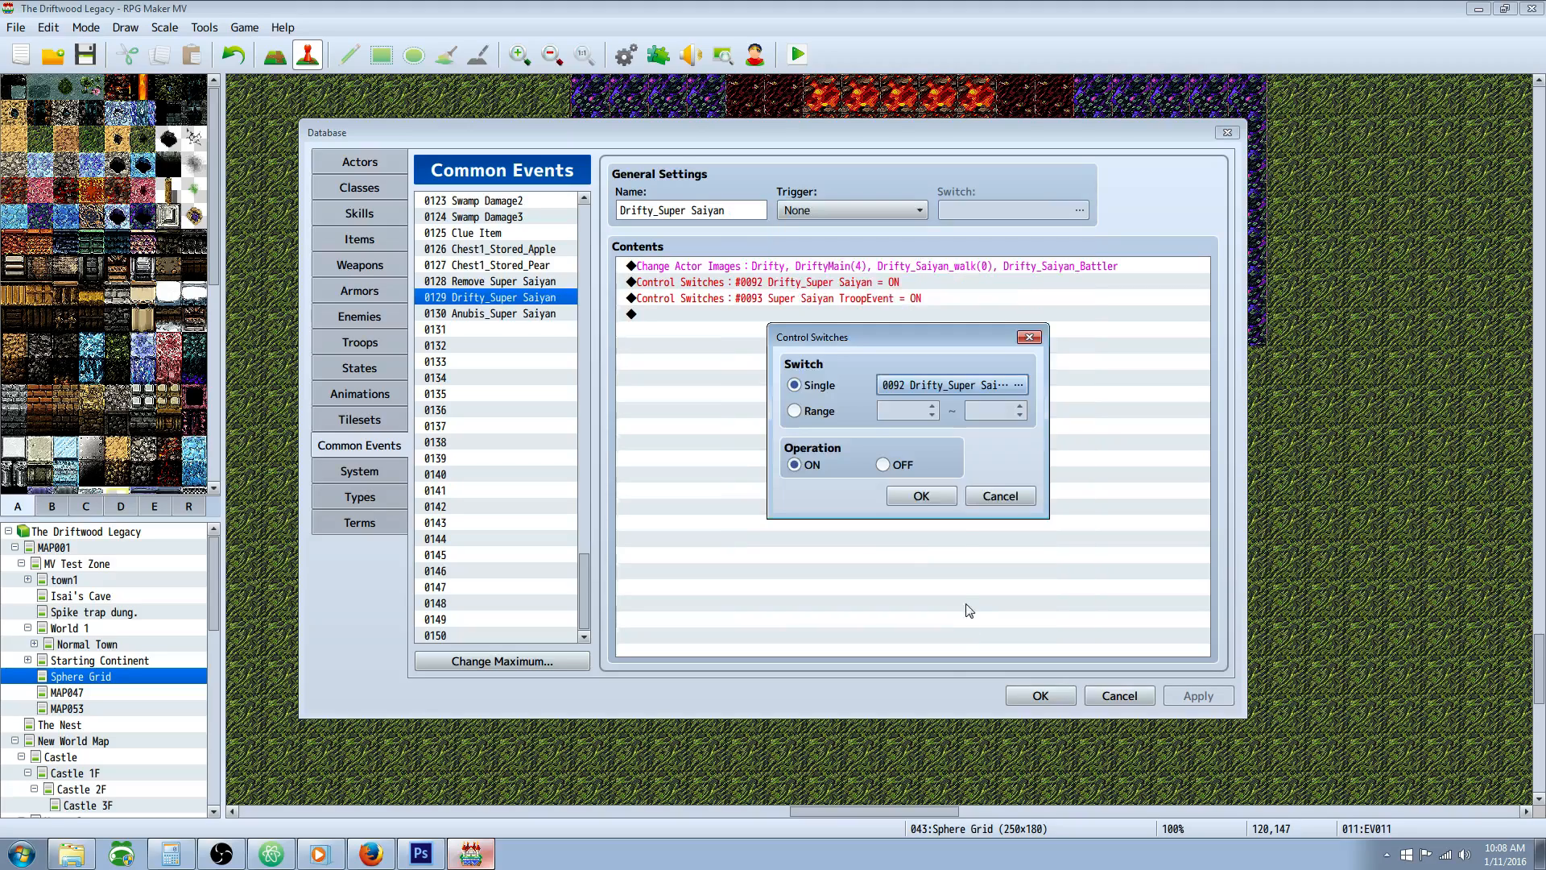
left_click(828, 494)
- Review the Super Saiyan TroopEvent switch command alongside the Drifty_Super Saiyan switch command
left_click(820, 300)
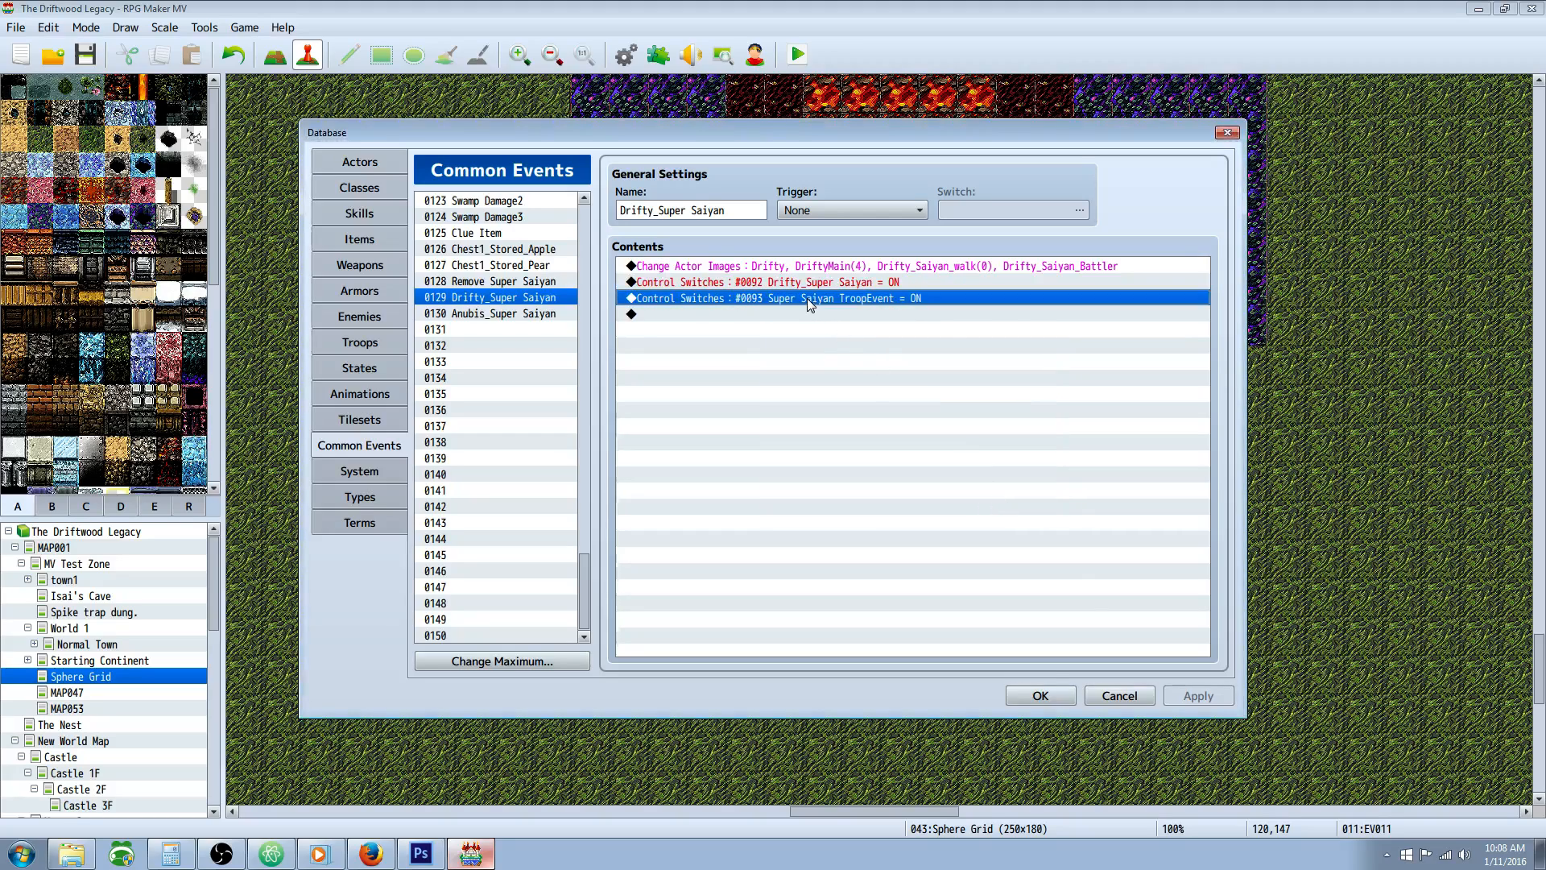
right_click(807, 298)
left_click(756, 282)
left_click(871, 299)
left_click(869, 284)
left_click(870, 293)
left_click(871, 282)
left_click(874, 299)
- Compare the Drifty and Anubis Super Saiyan common events and open Anubis's Change Actor Images command for review
left_click(520, 314)
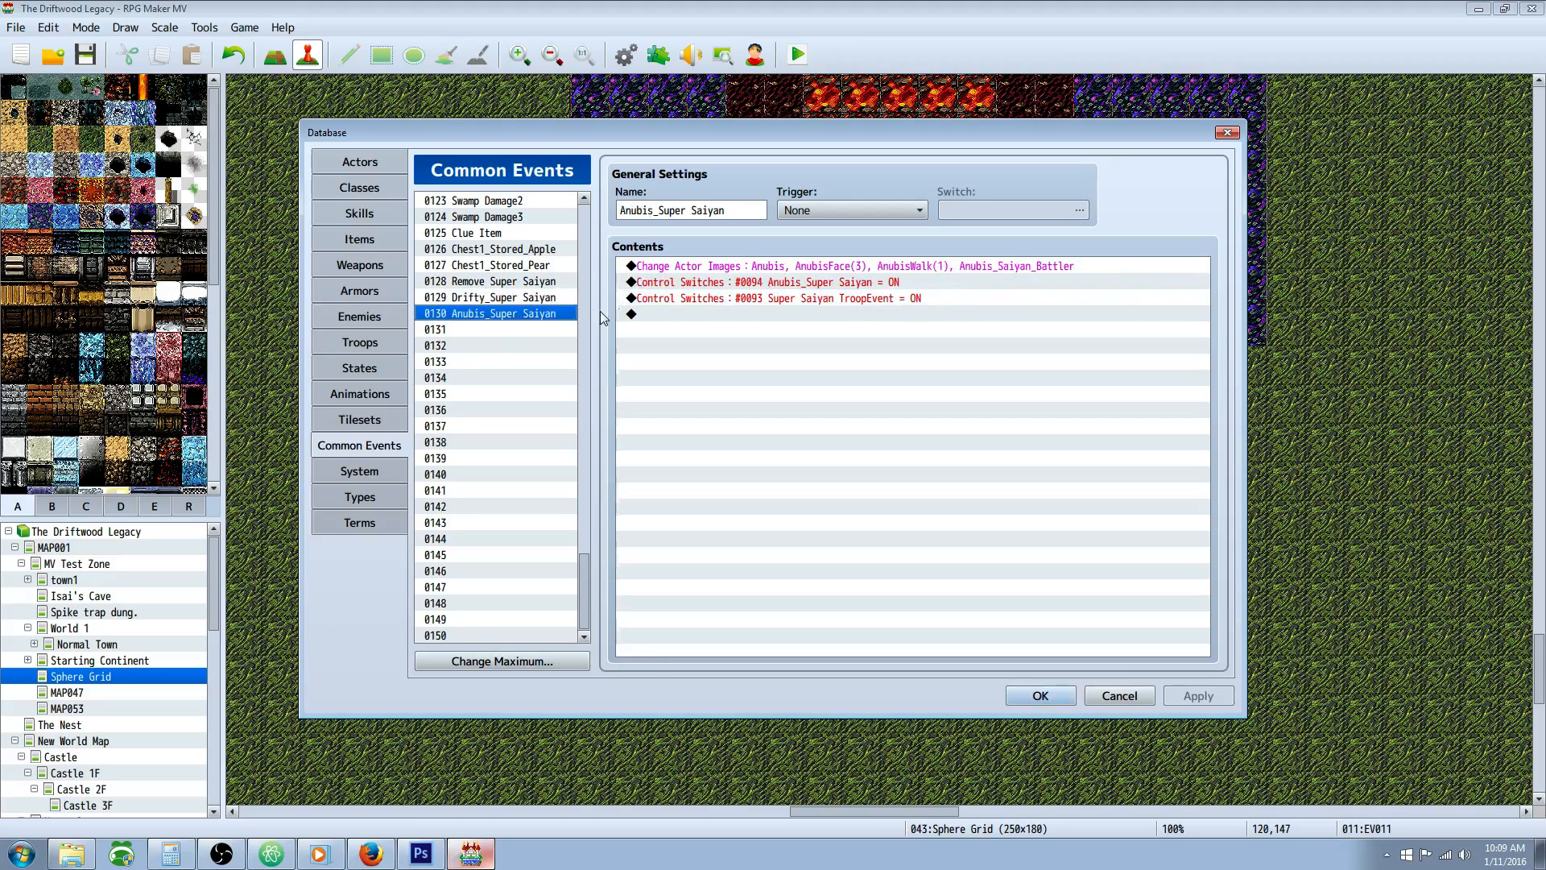
left_click(499, 297)
left_click(497, 331)
left_click(497, 314)
left_click(498, 304)
left_click(497, 314)
left_click(498, 302)
left_click(499, 313)
left_click(841, 269)
right_click(841, 269)
left_click(876, 295)
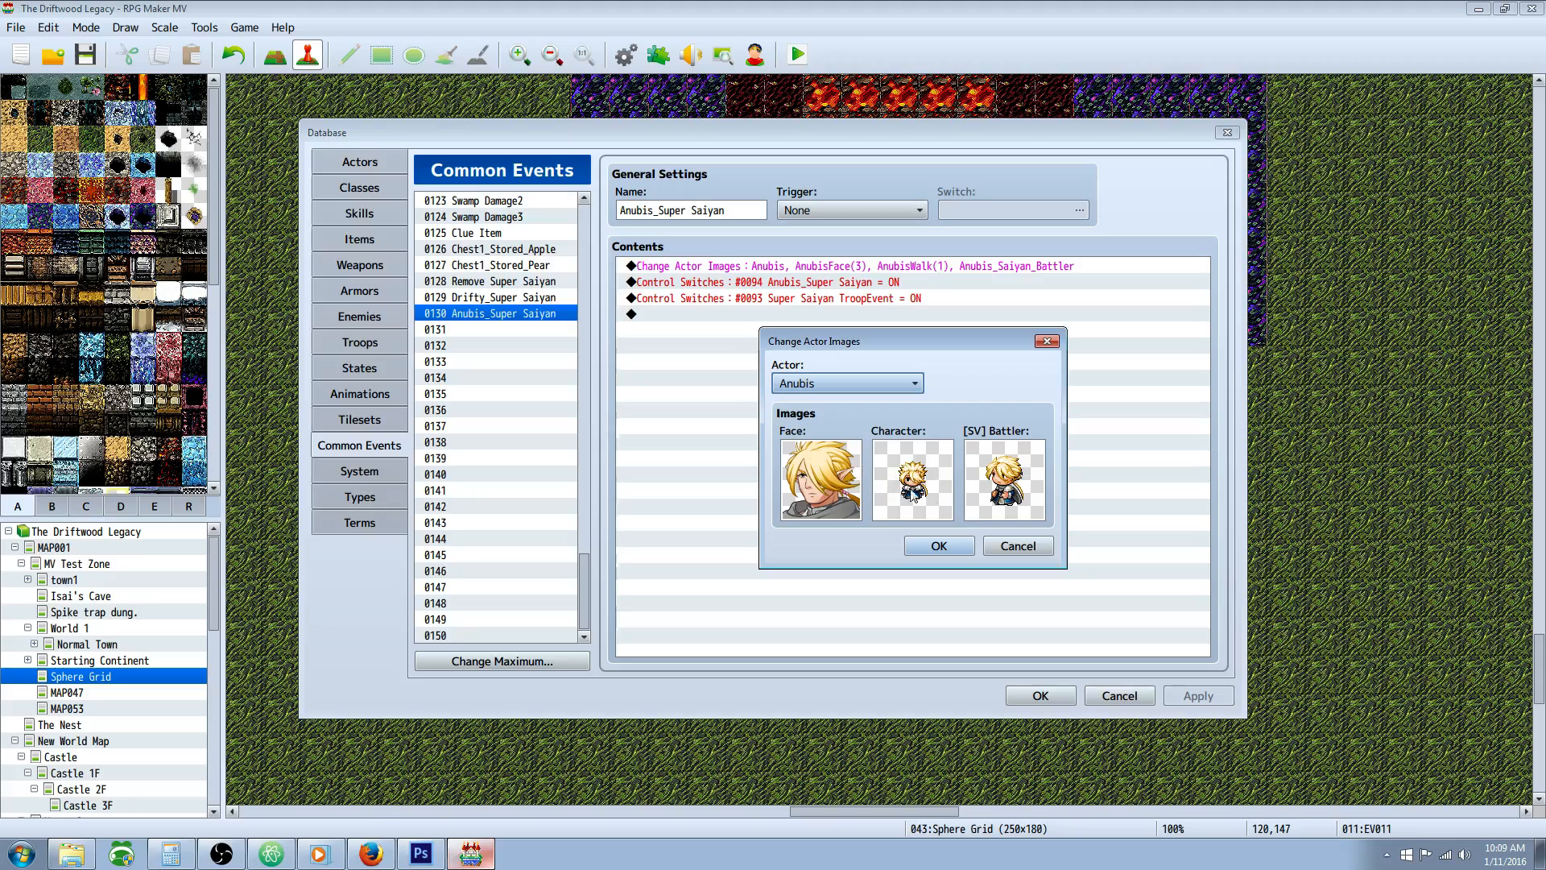
- Close Anubis's Change Actor Images settings and review the two switch commands in the Anubis_Super Saiyan common event
left_click(939, 546)
left_click(795, 283)
left_click(798, 301)
left_click(809, 283)
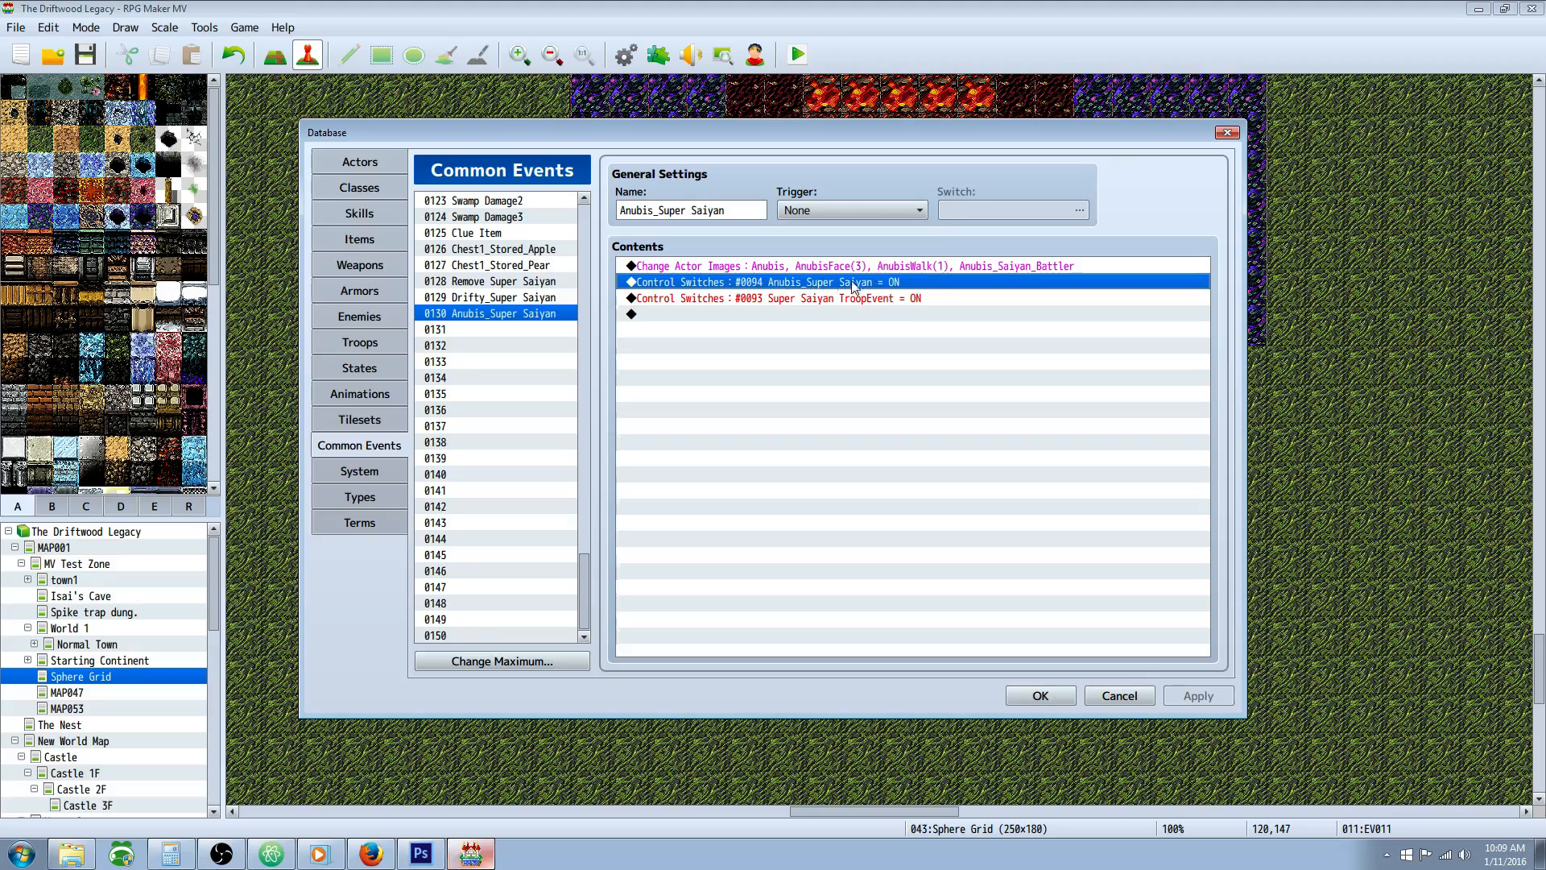
left_click(876, 299)
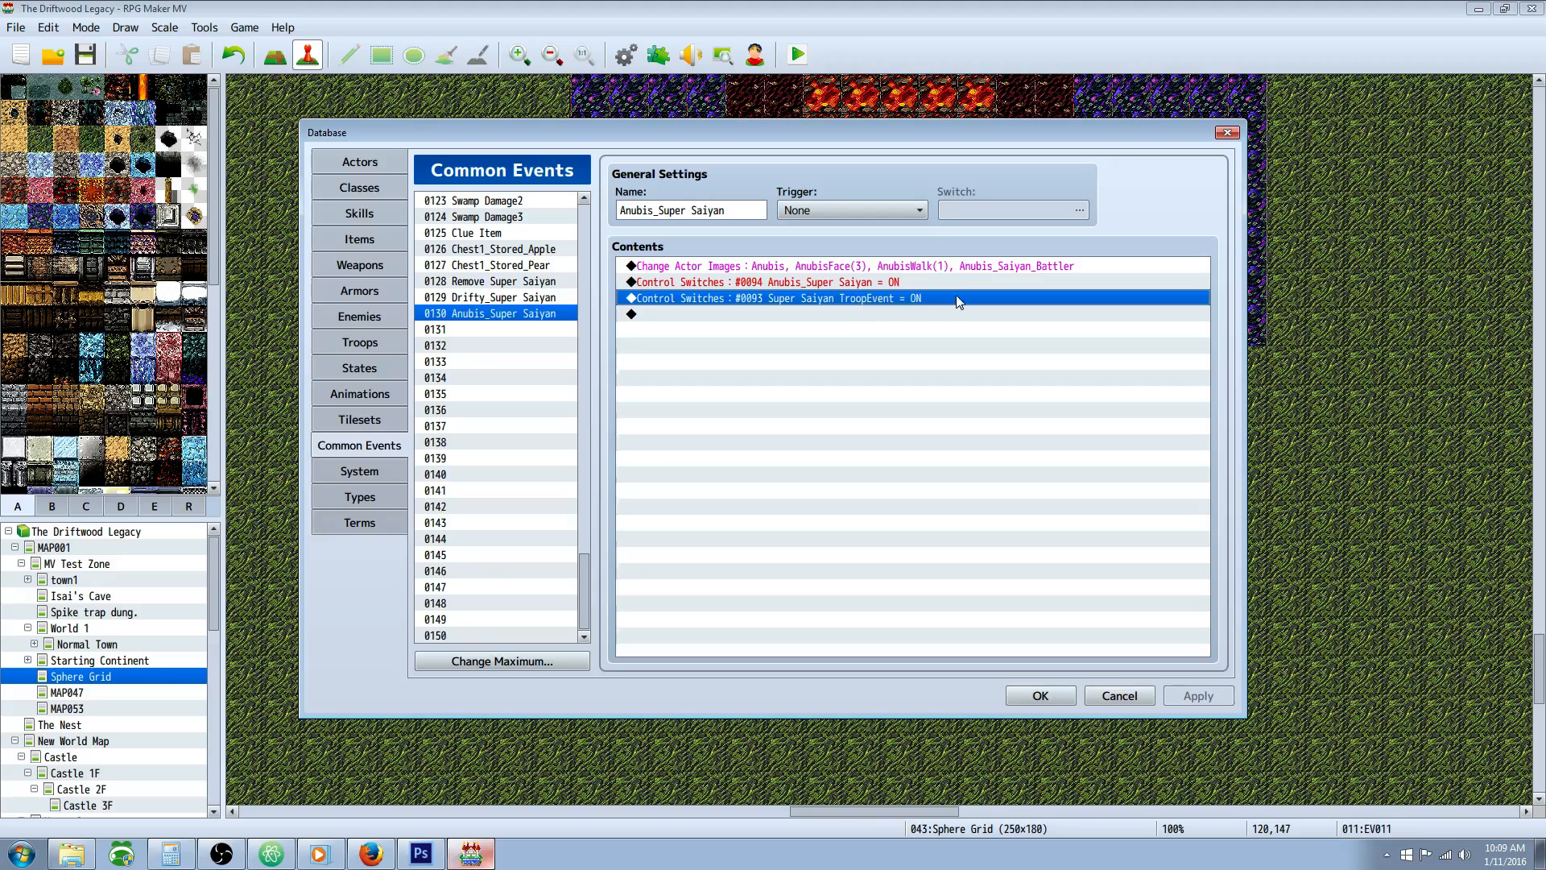
- Review the Drifty and Anubis conditional branches in the Remove Super Saiyan common event
left_click(516, 281)
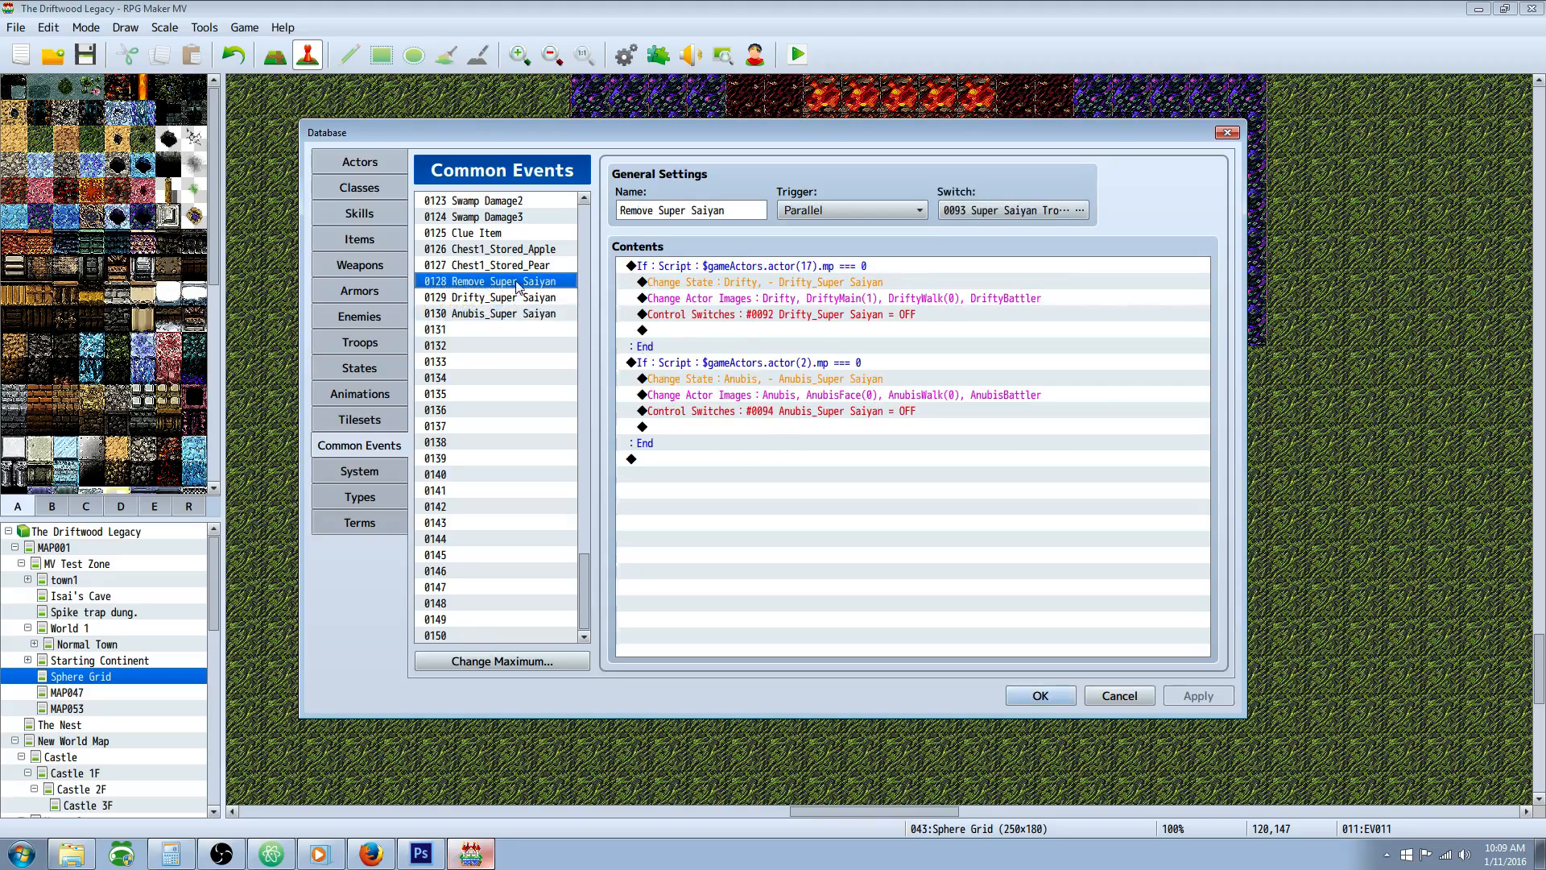
left_click(712, 268)
left_click(810, 411)
left_click(798, 346)
left_click(793, 363)
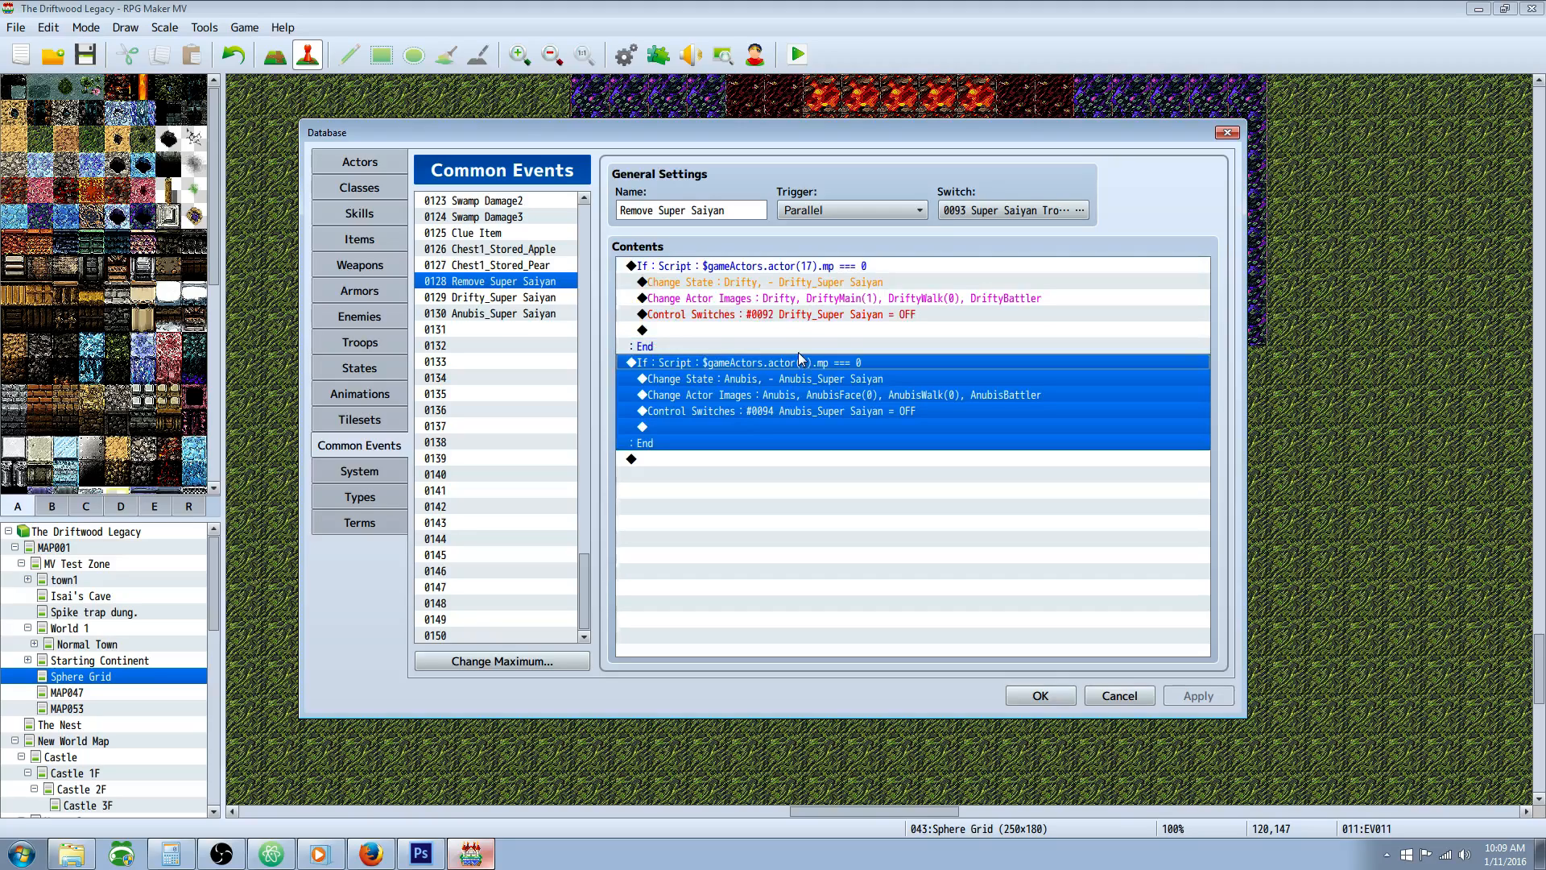
left_click(793, 266)
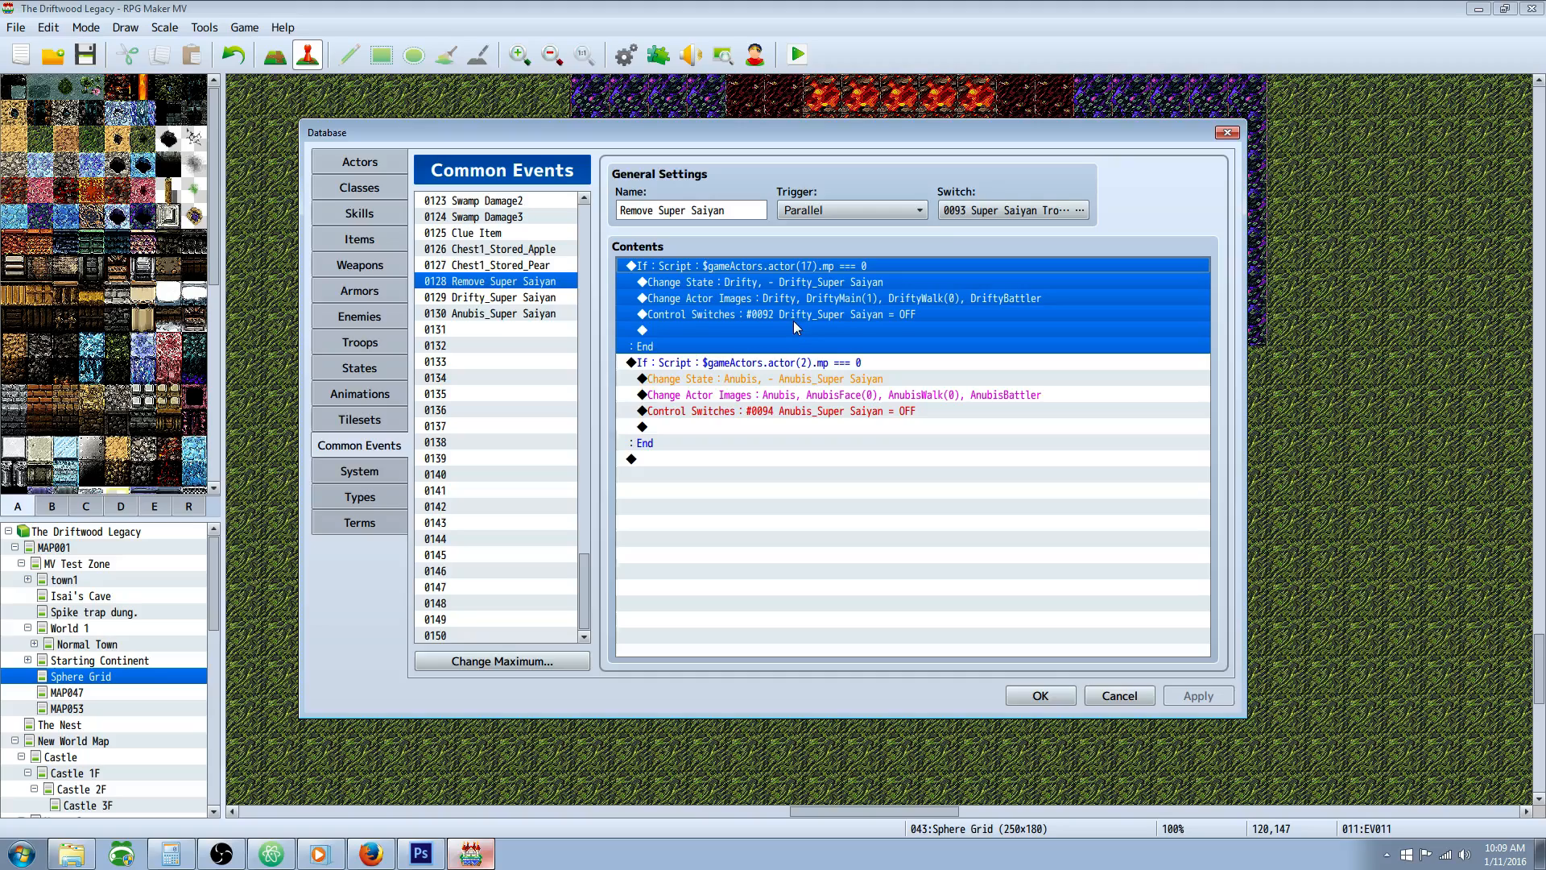
left_click(868, 441)
left_click(808, 268)
- Check Drifty's entry in the actor database, then review the commands of the Drifty_Super Saiyan common event
left_click(499, 298)
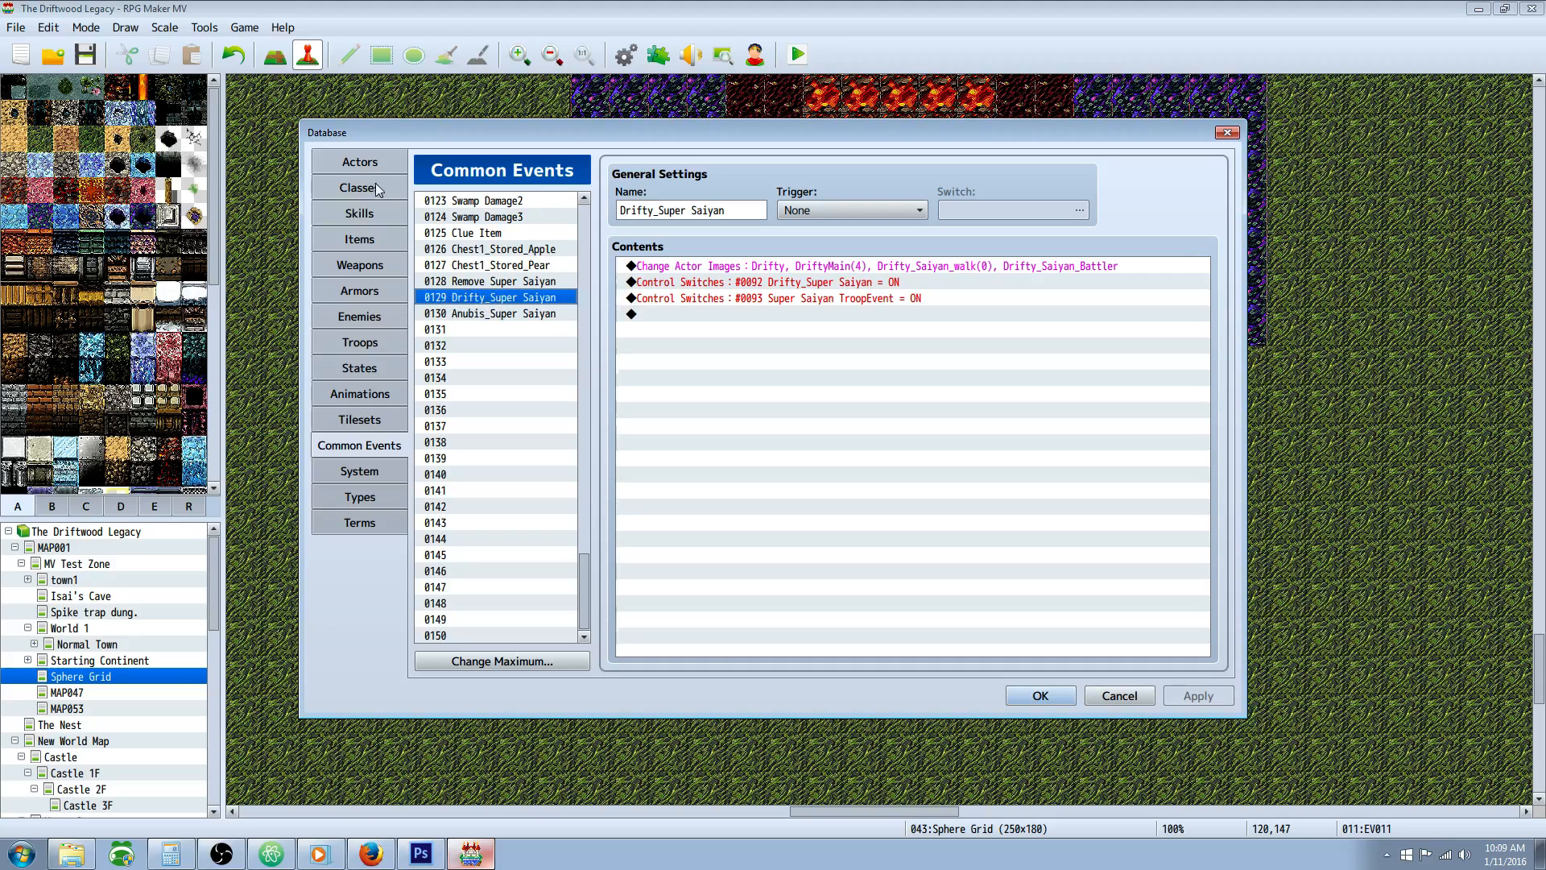
left_click(360, 162)
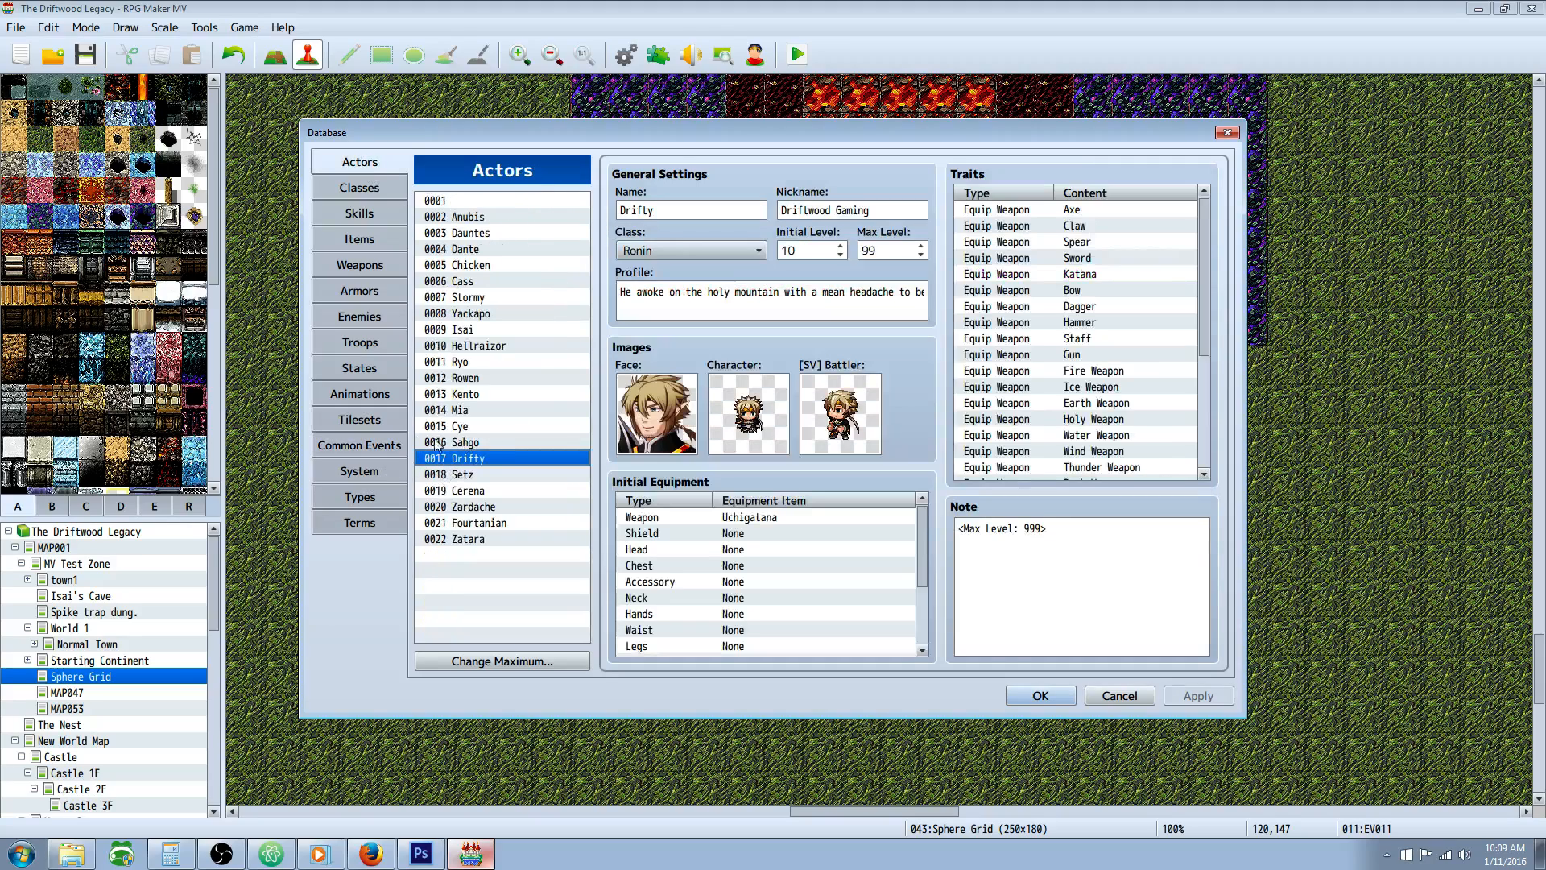
left_click(377, 452)
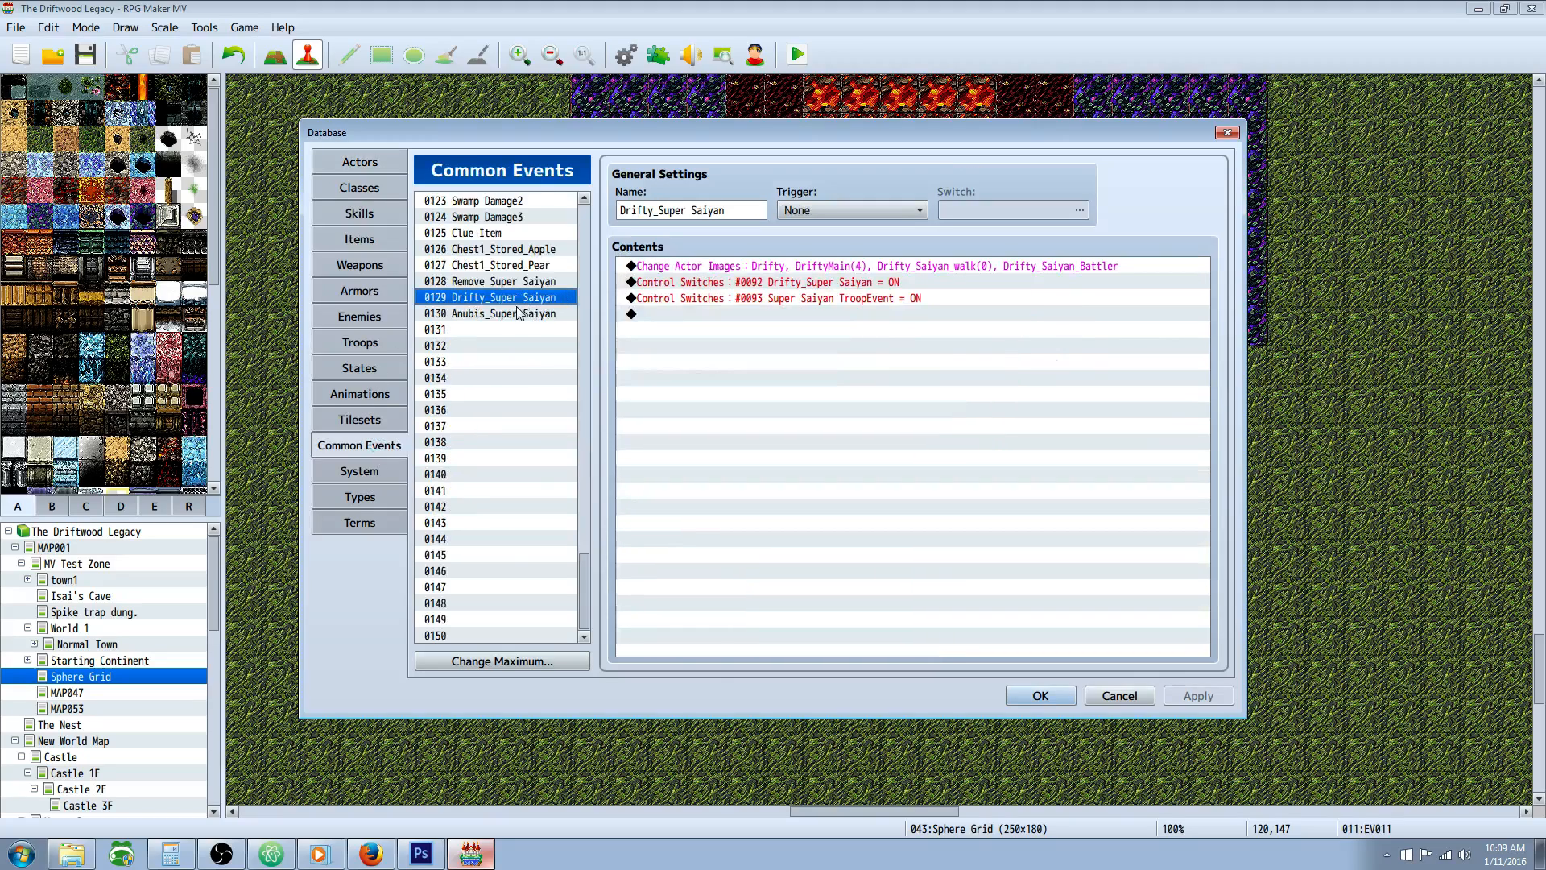
left_click(678, 284)
left_click(748, 271)
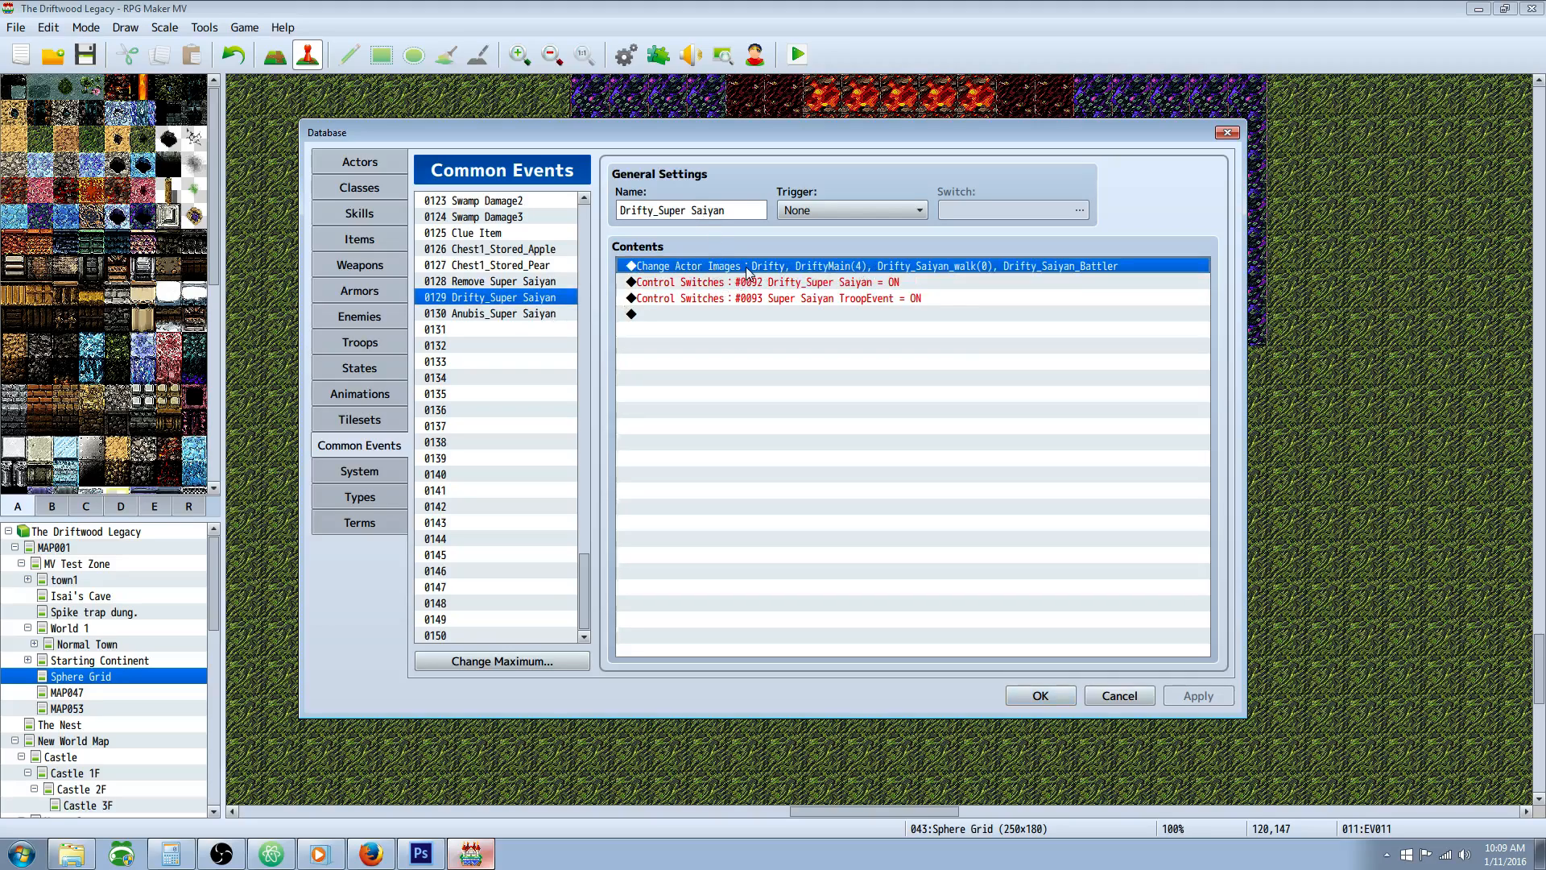
- Add a conditional branch with the script $gameActors.actor(17).mp === 0 at the end of the Remove Super Saiyan common event
left_click(504, 282)
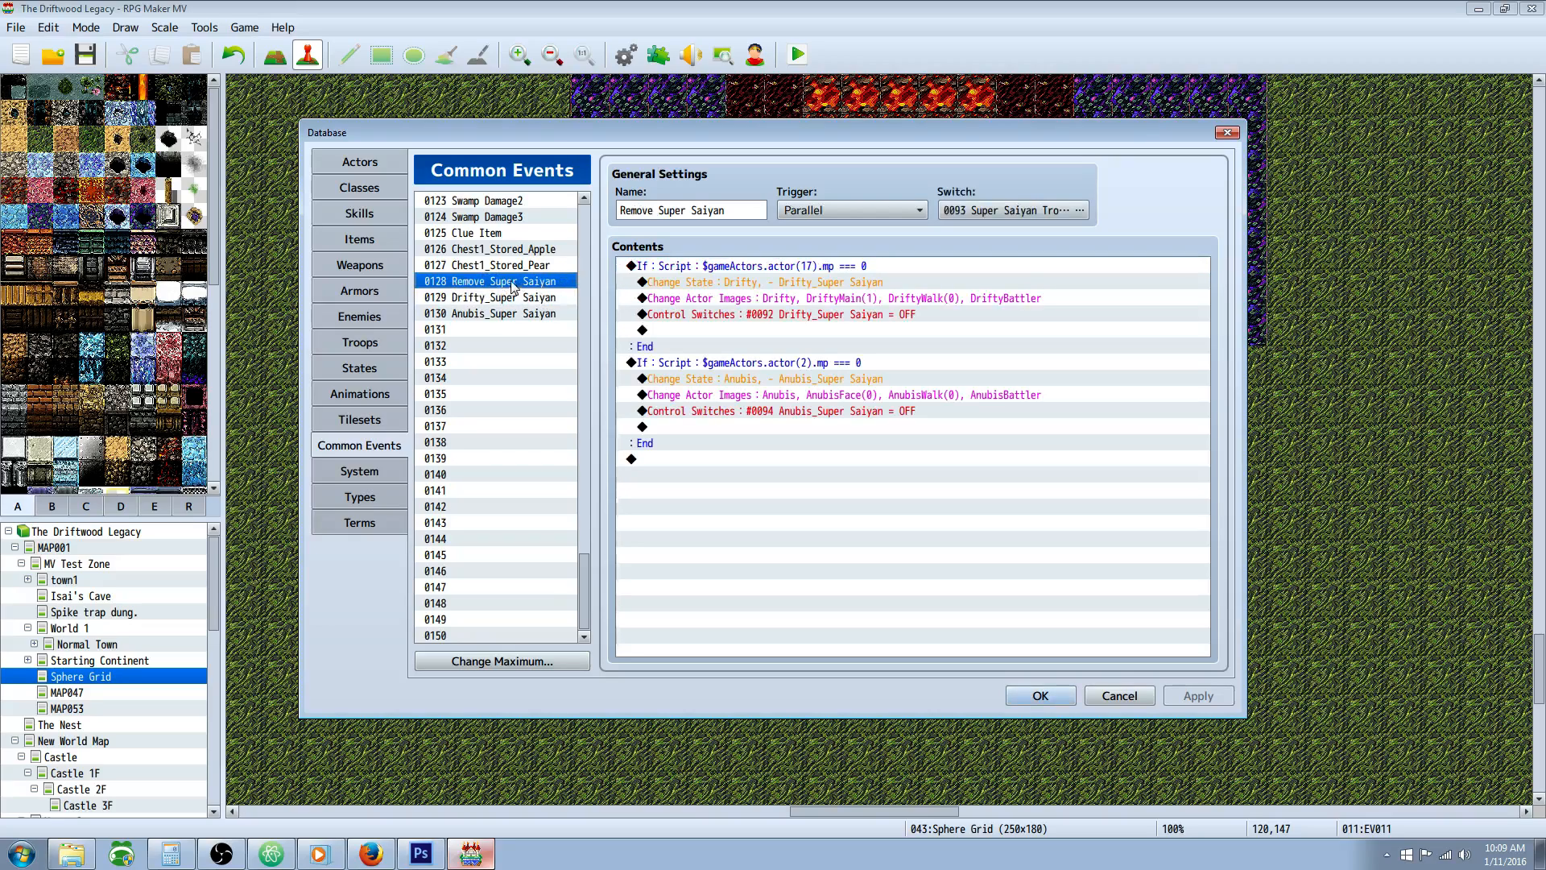
left_click(711, 272)
right_click(707, 459)
left_click(725, 468)
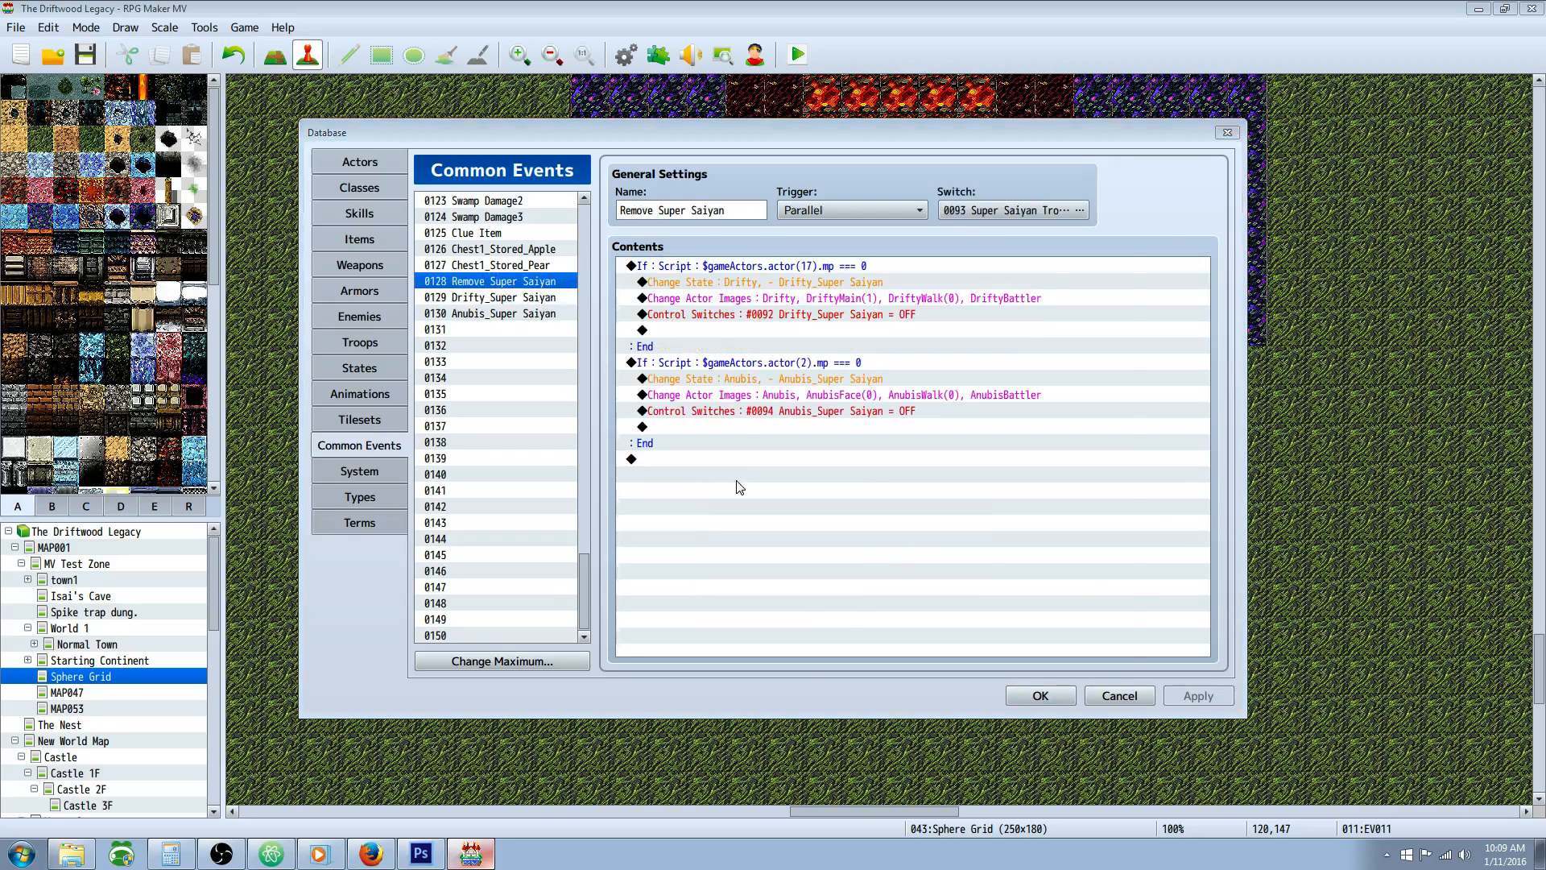
left_click(722, 210)
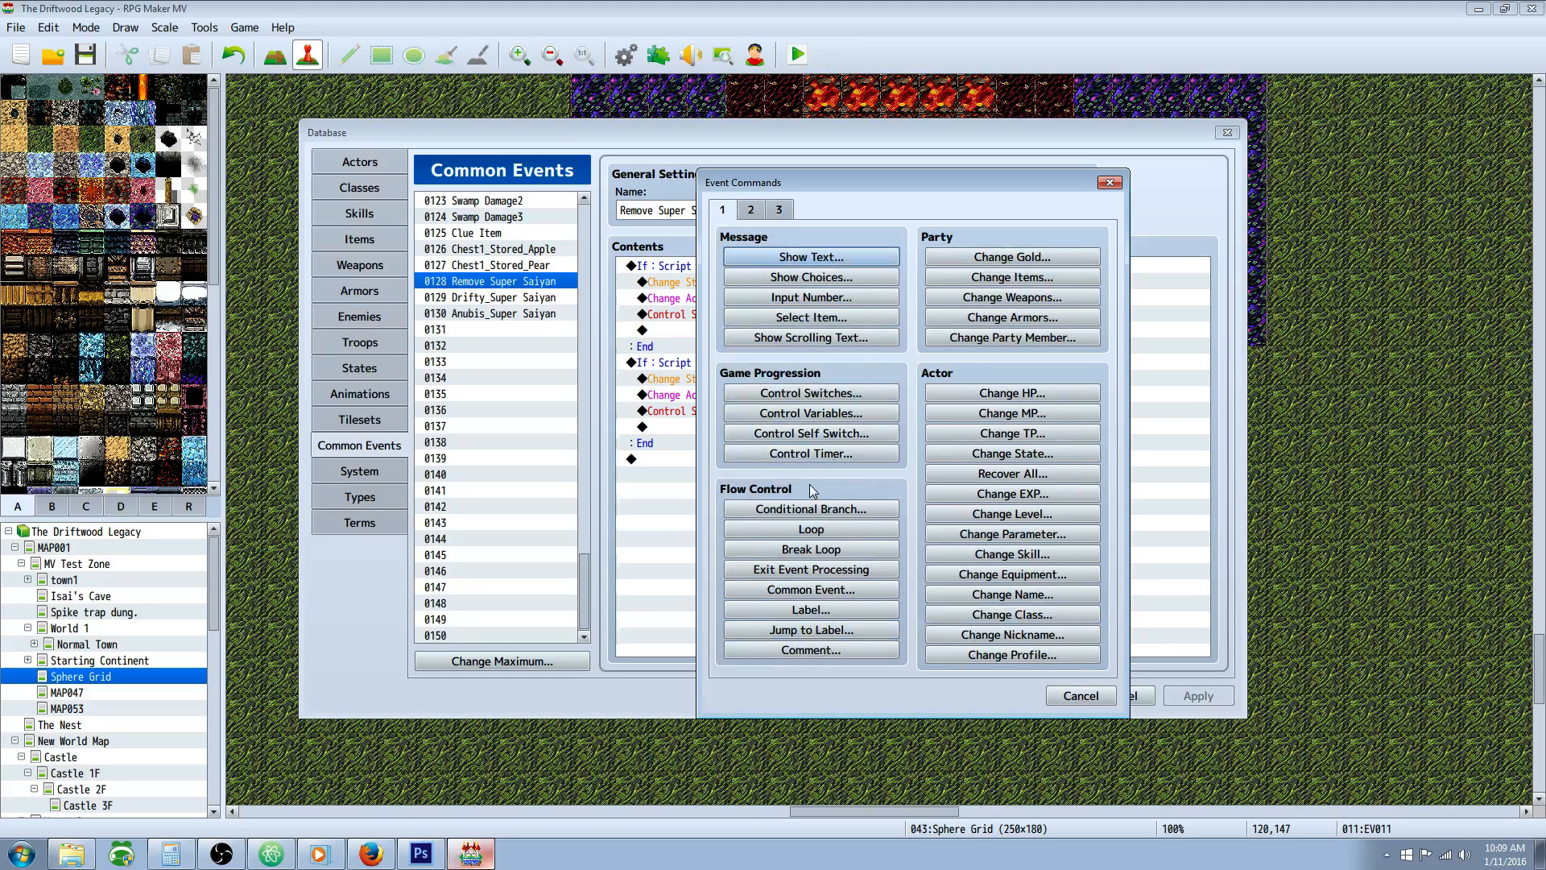
left_click(813, 511)
left_click(826, 318)
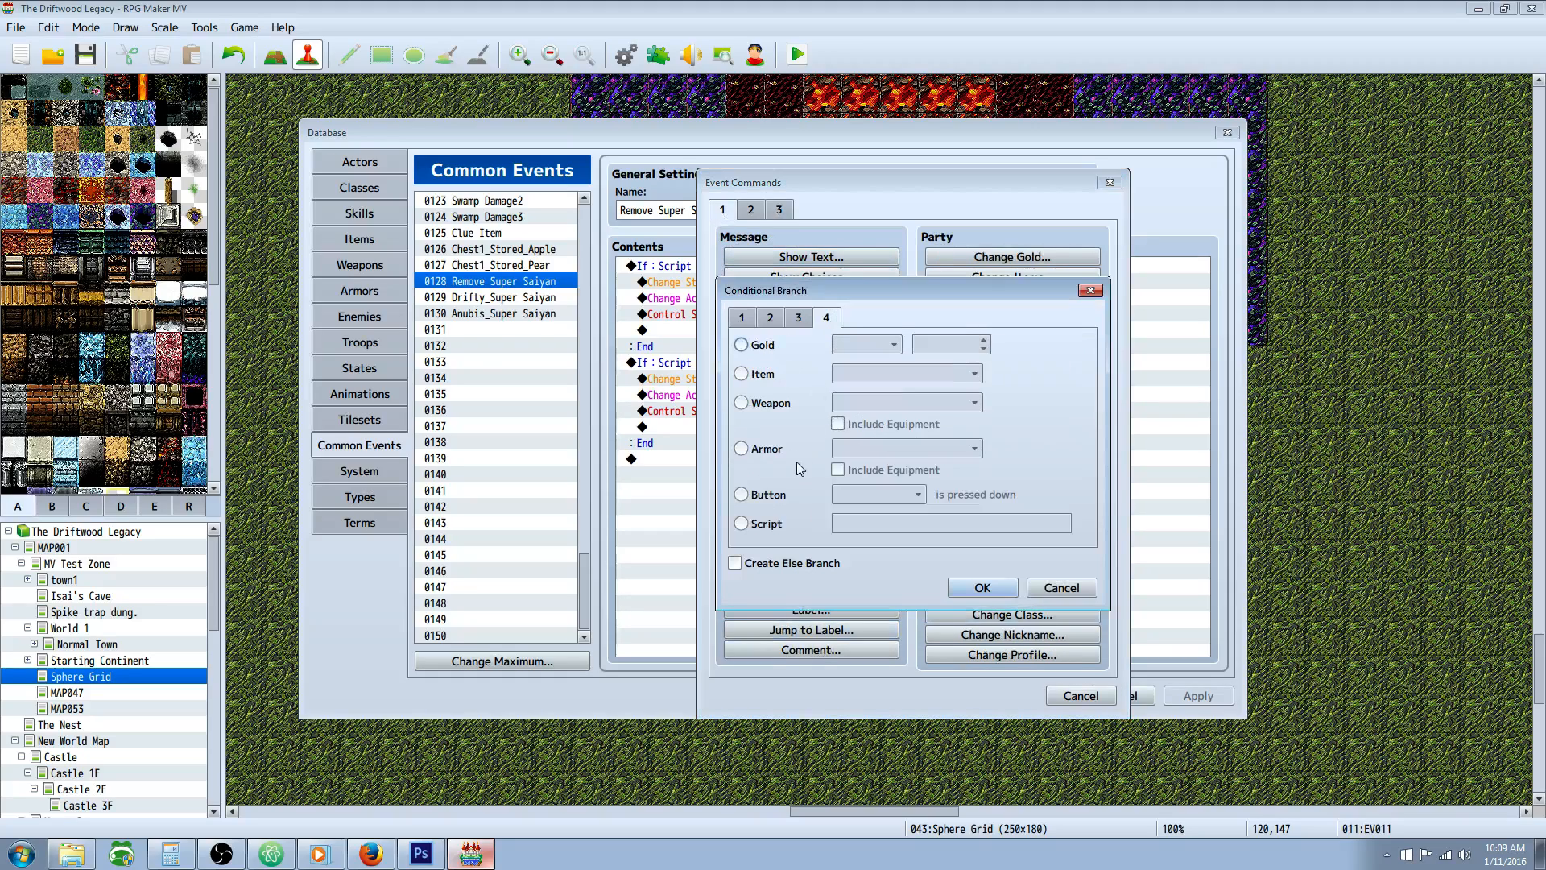
left_click(766, 524)
left_click(858, 521)
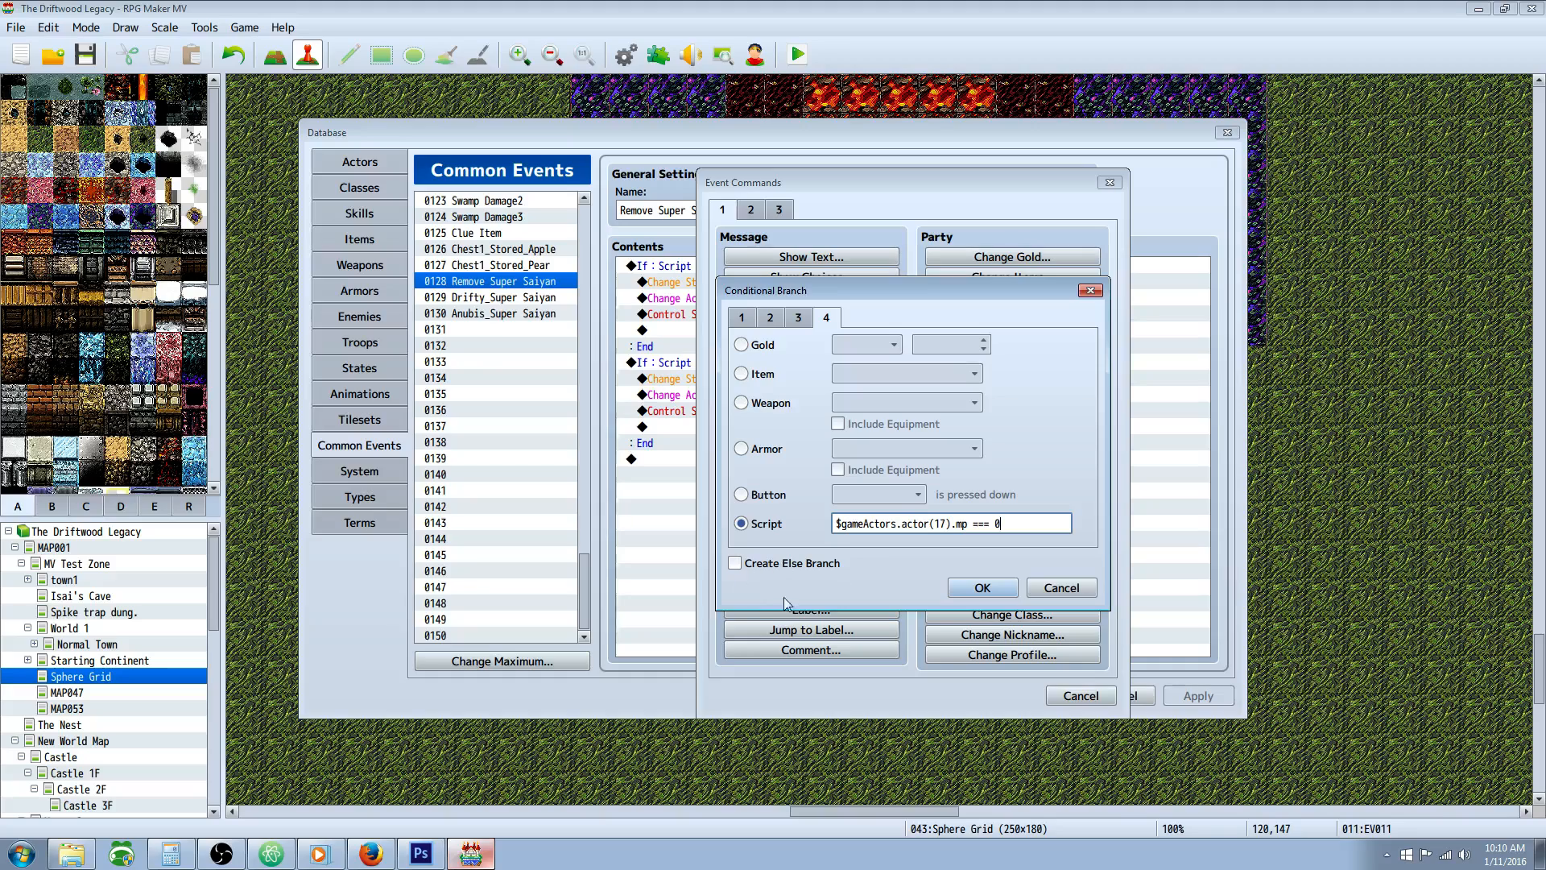
left_click(982, 587)
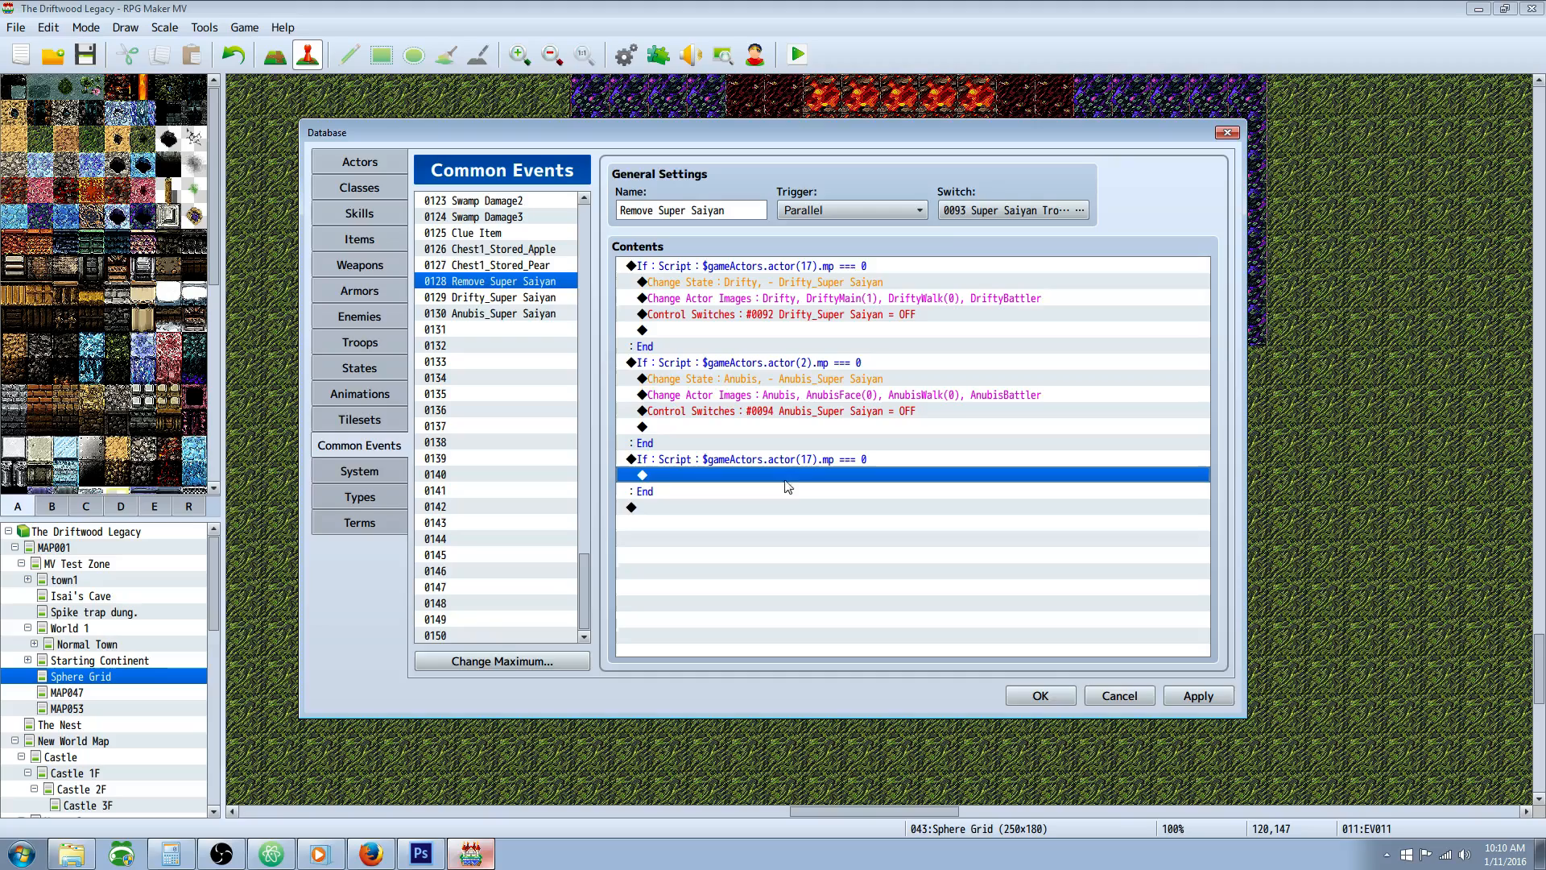
left_click(766, 283)
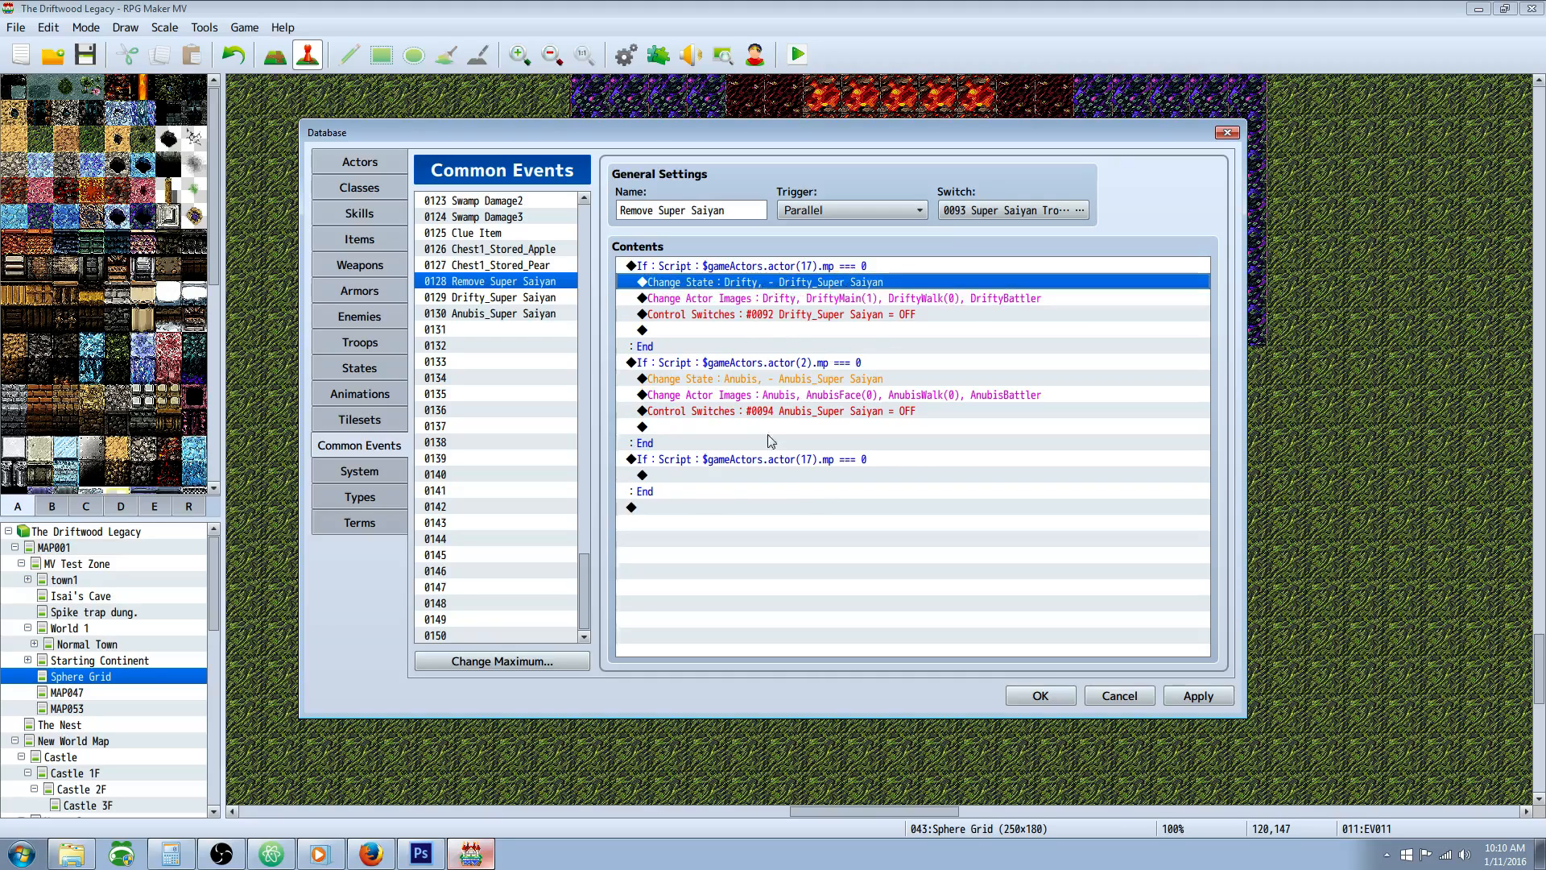
left_click(745, 474)
right_click(712, 482)
left_click(744, 488)
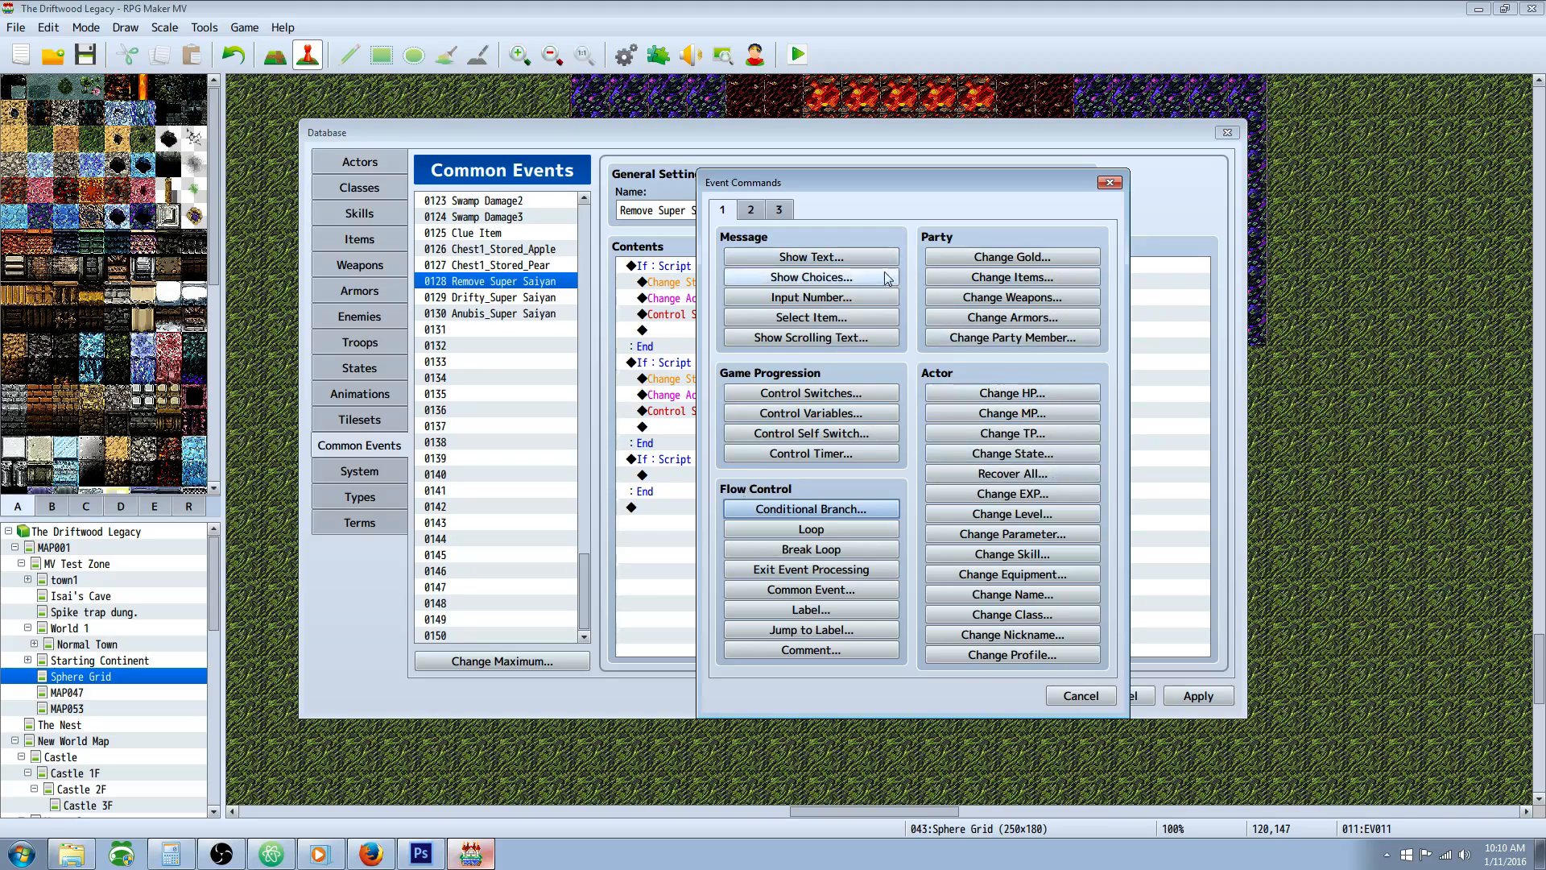
left_click(750, 210)
left_click(724, 210)
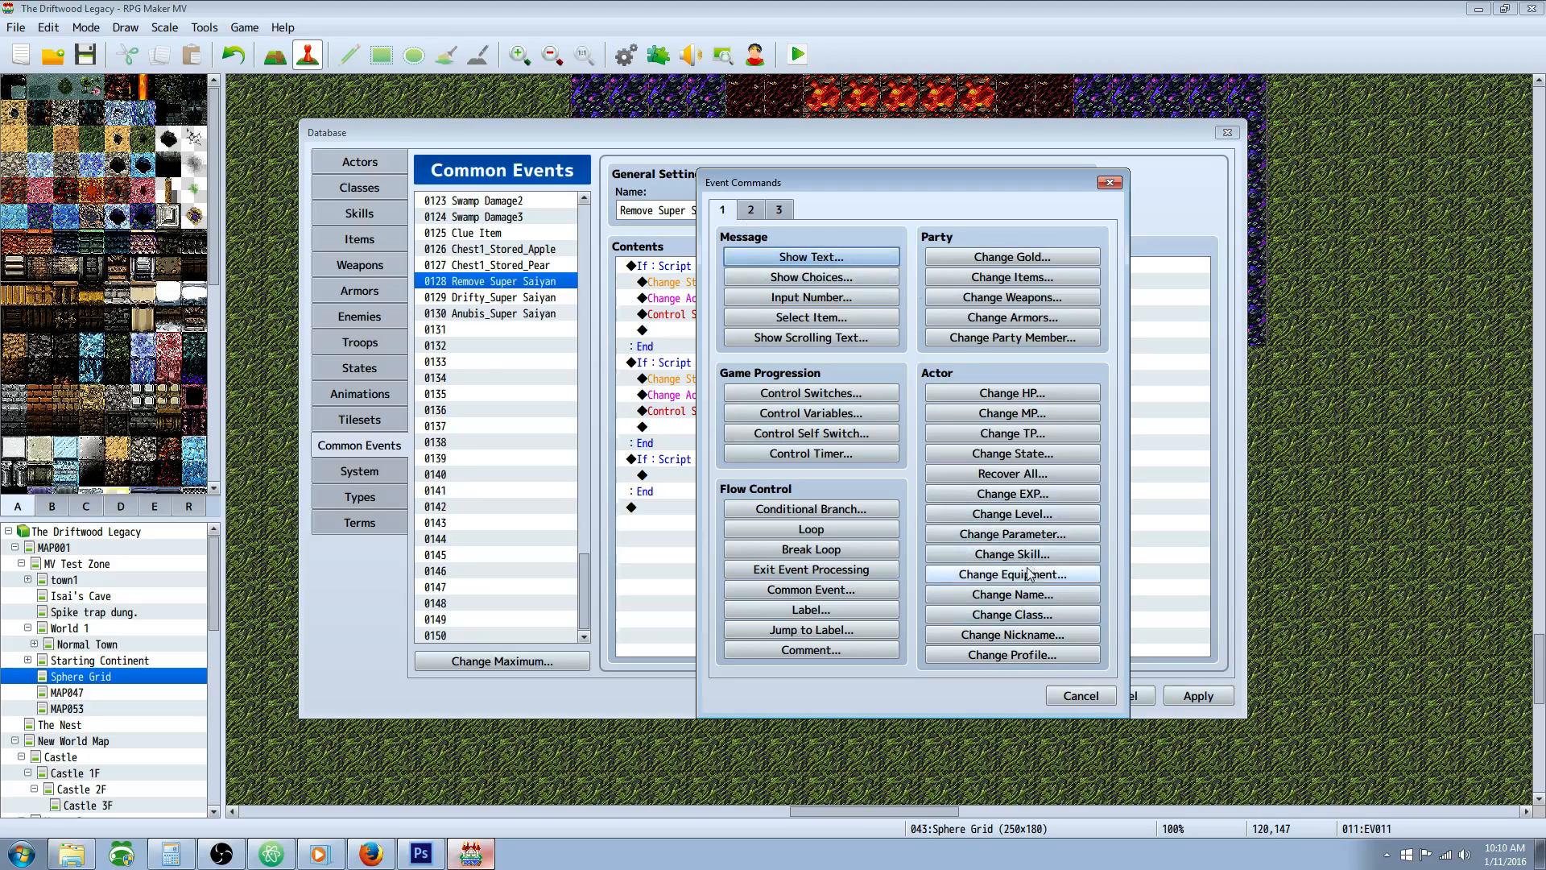
left_click(1013, 456)
left_click(969, 378)
left_click(968, 377)
left_click(969, 377)
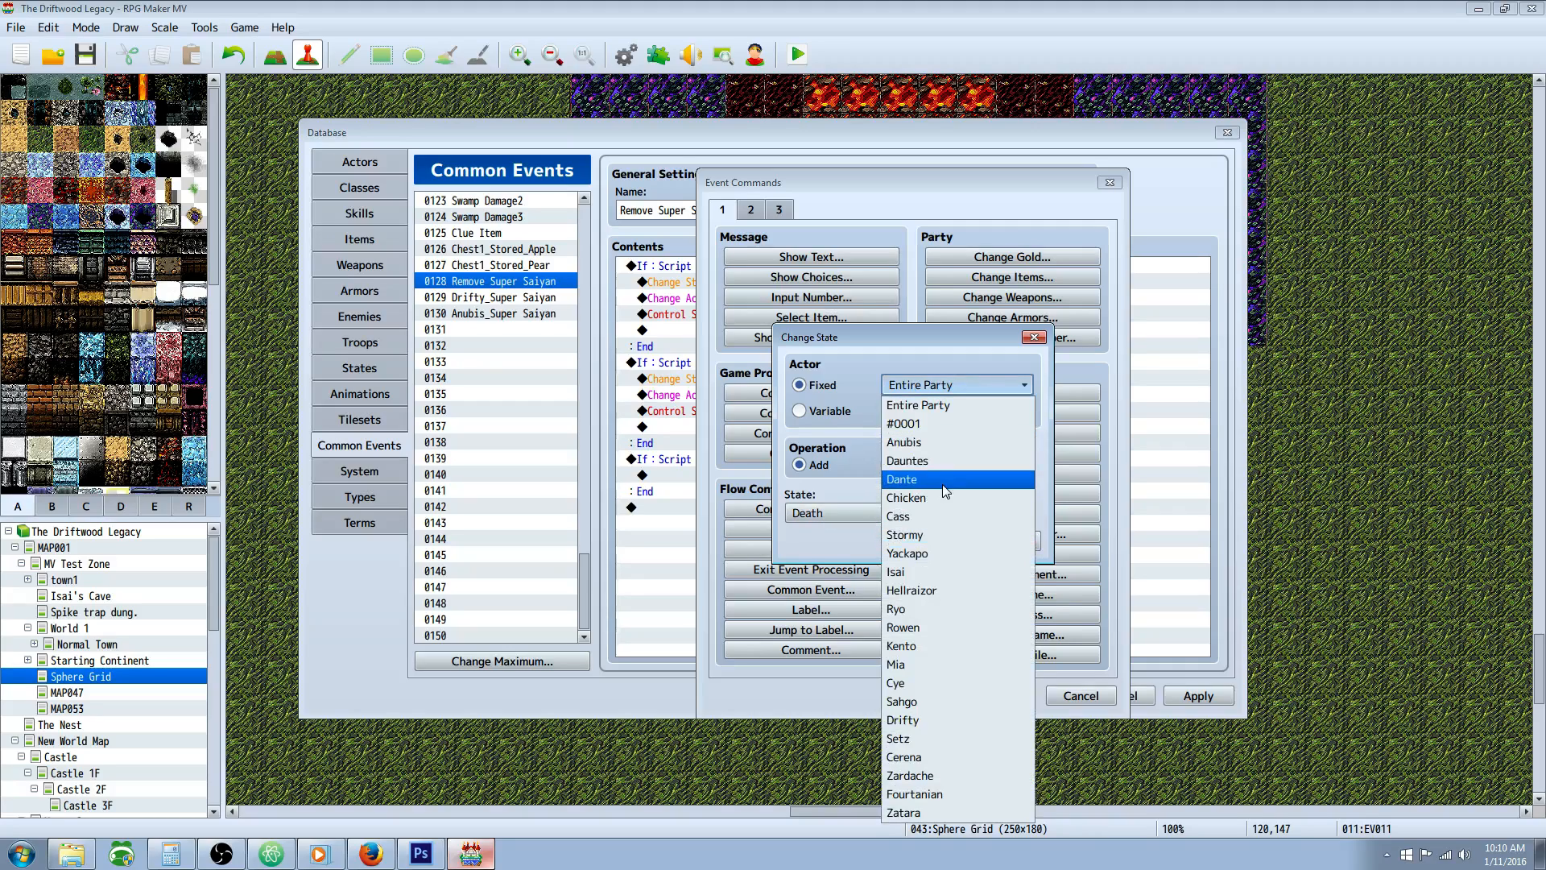
left_click(961, 719)
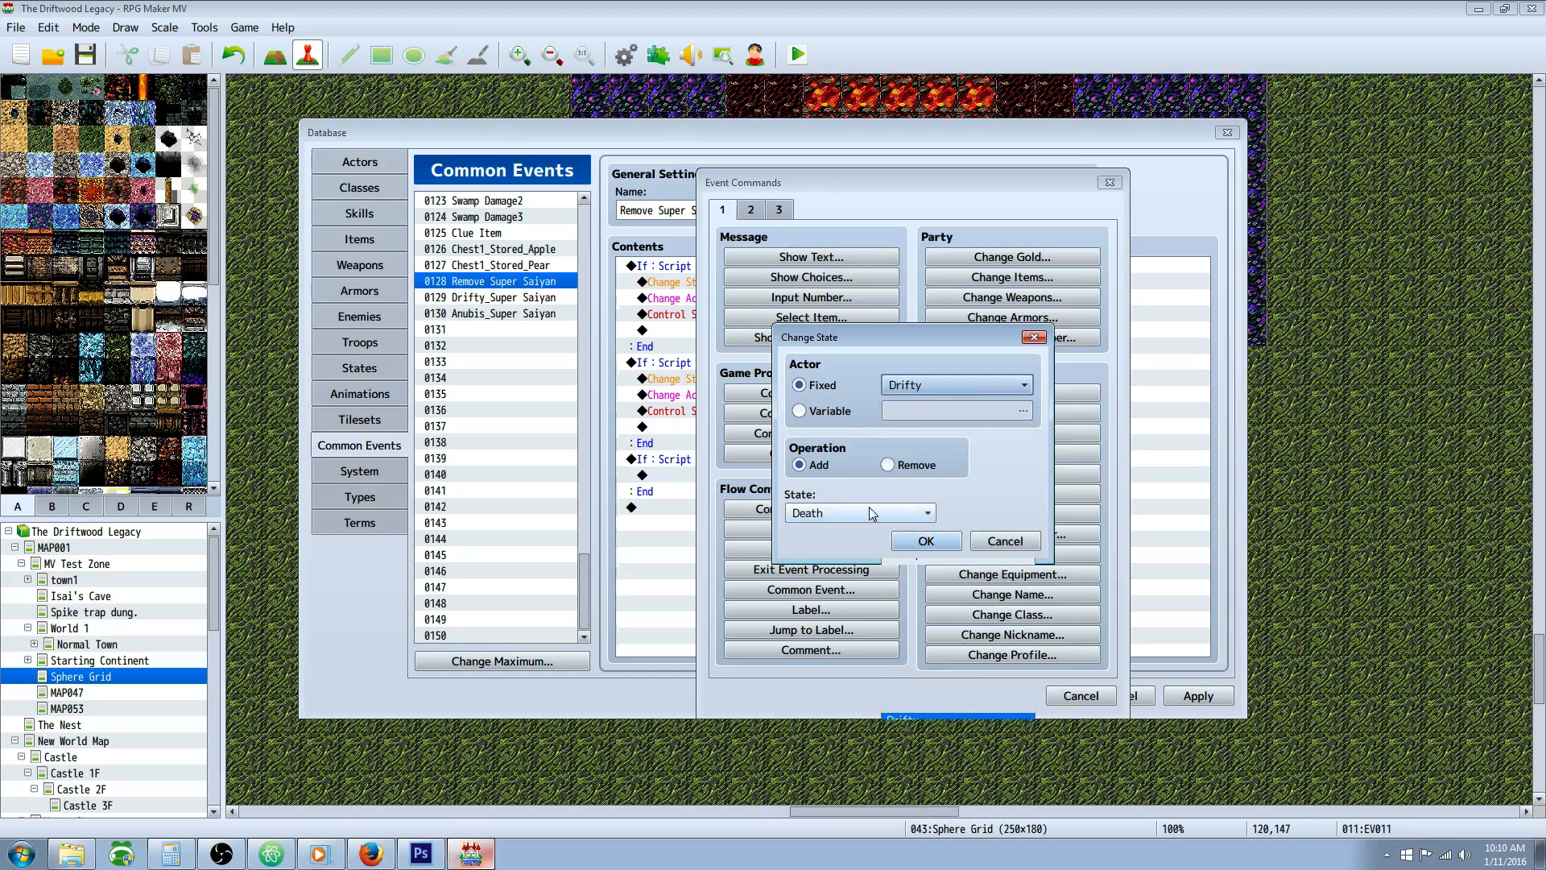
left_click(916, 465)
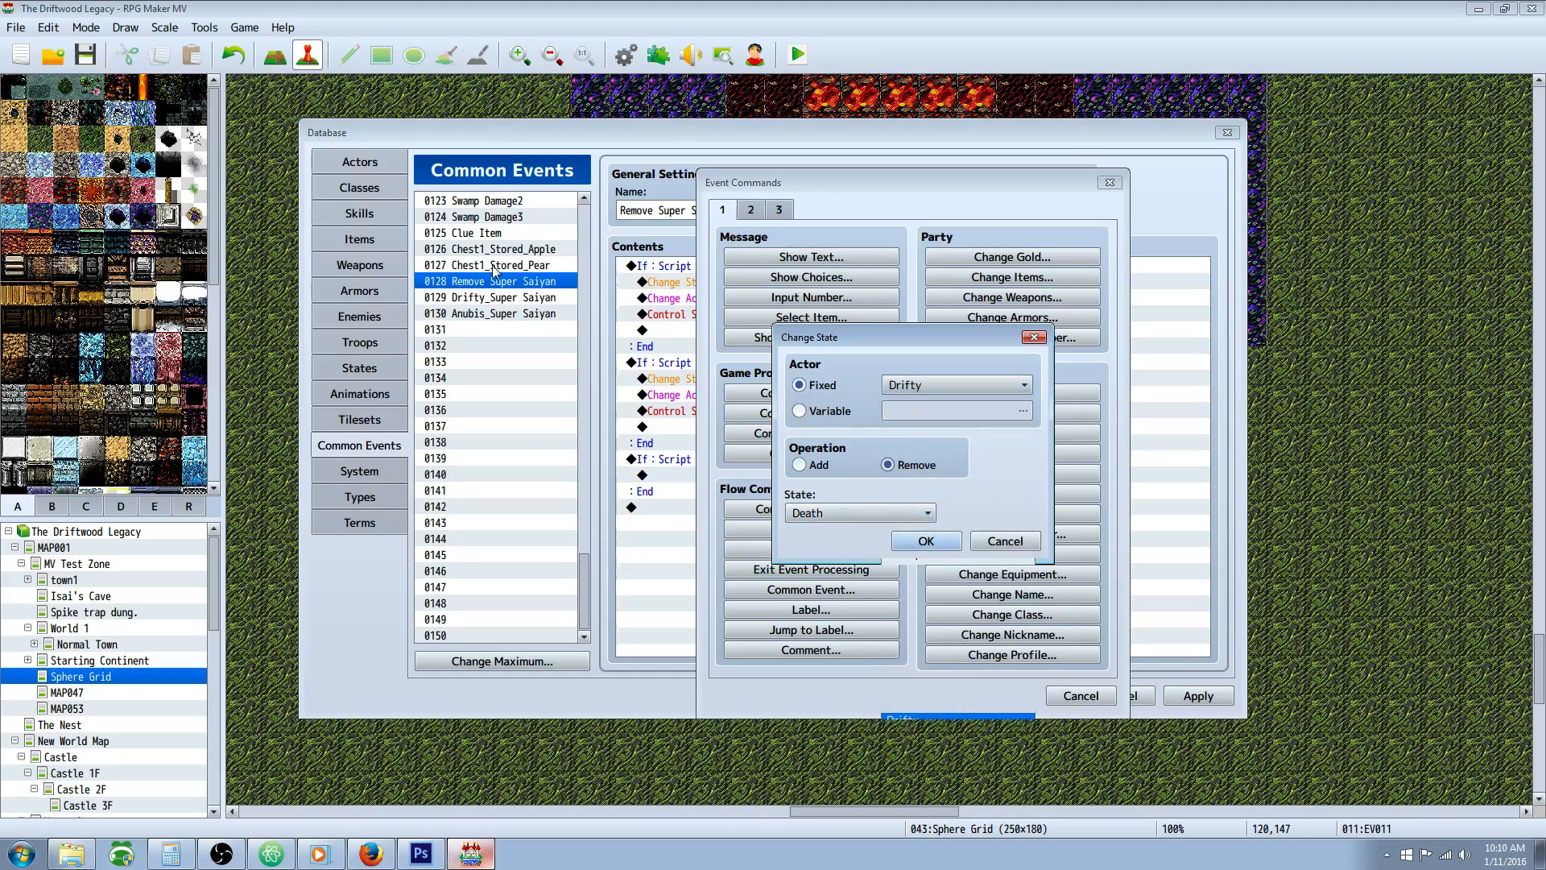
left_click(901, 519)
left_click_drag(931, 463, 932, 842)
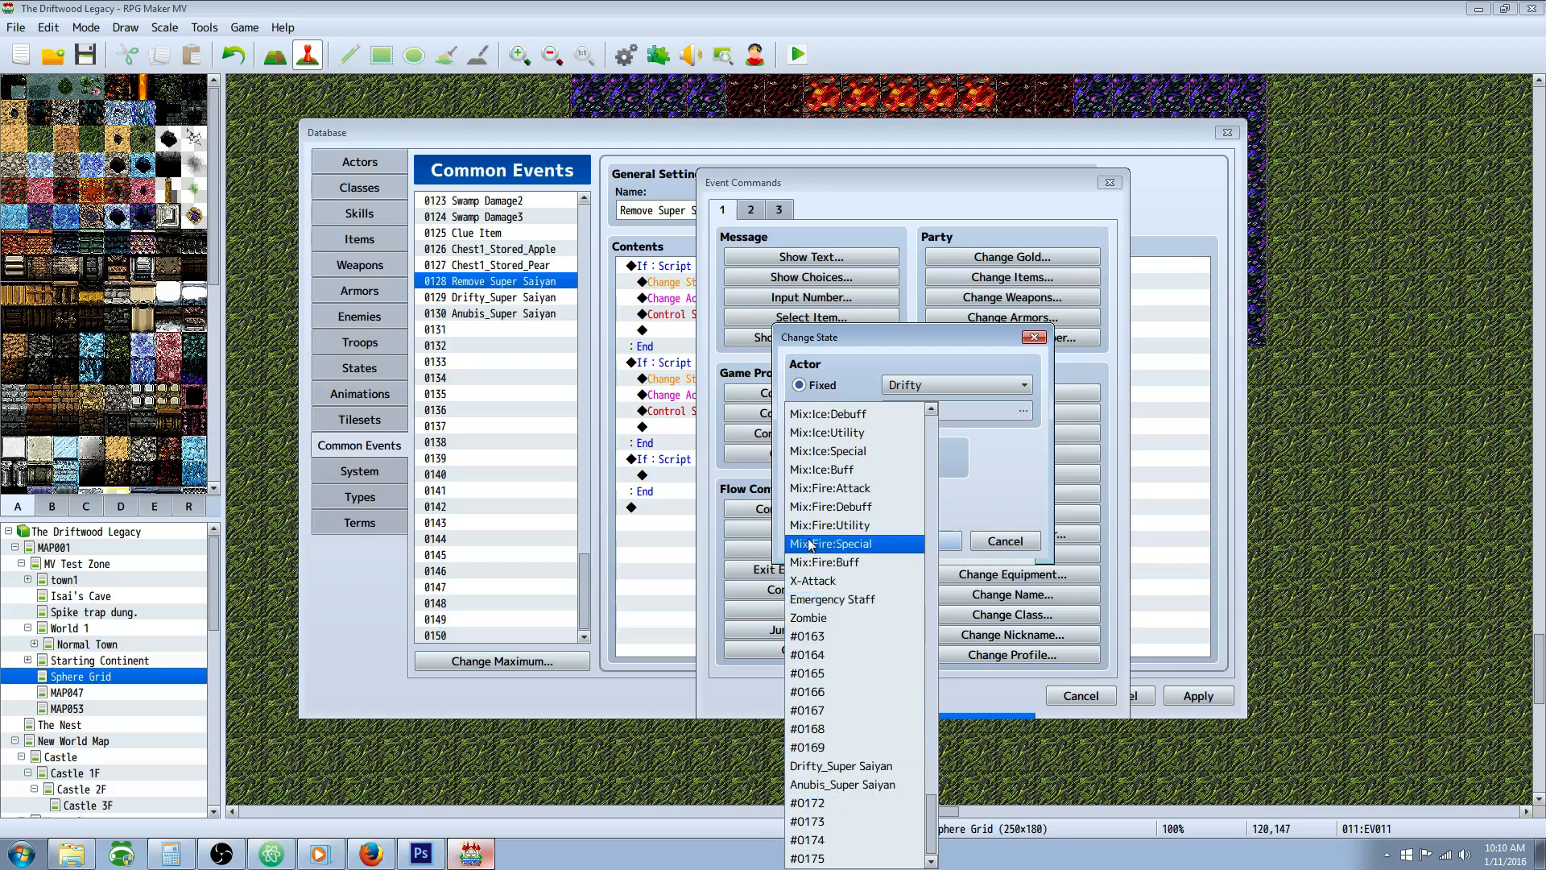
left_click(989, 497)
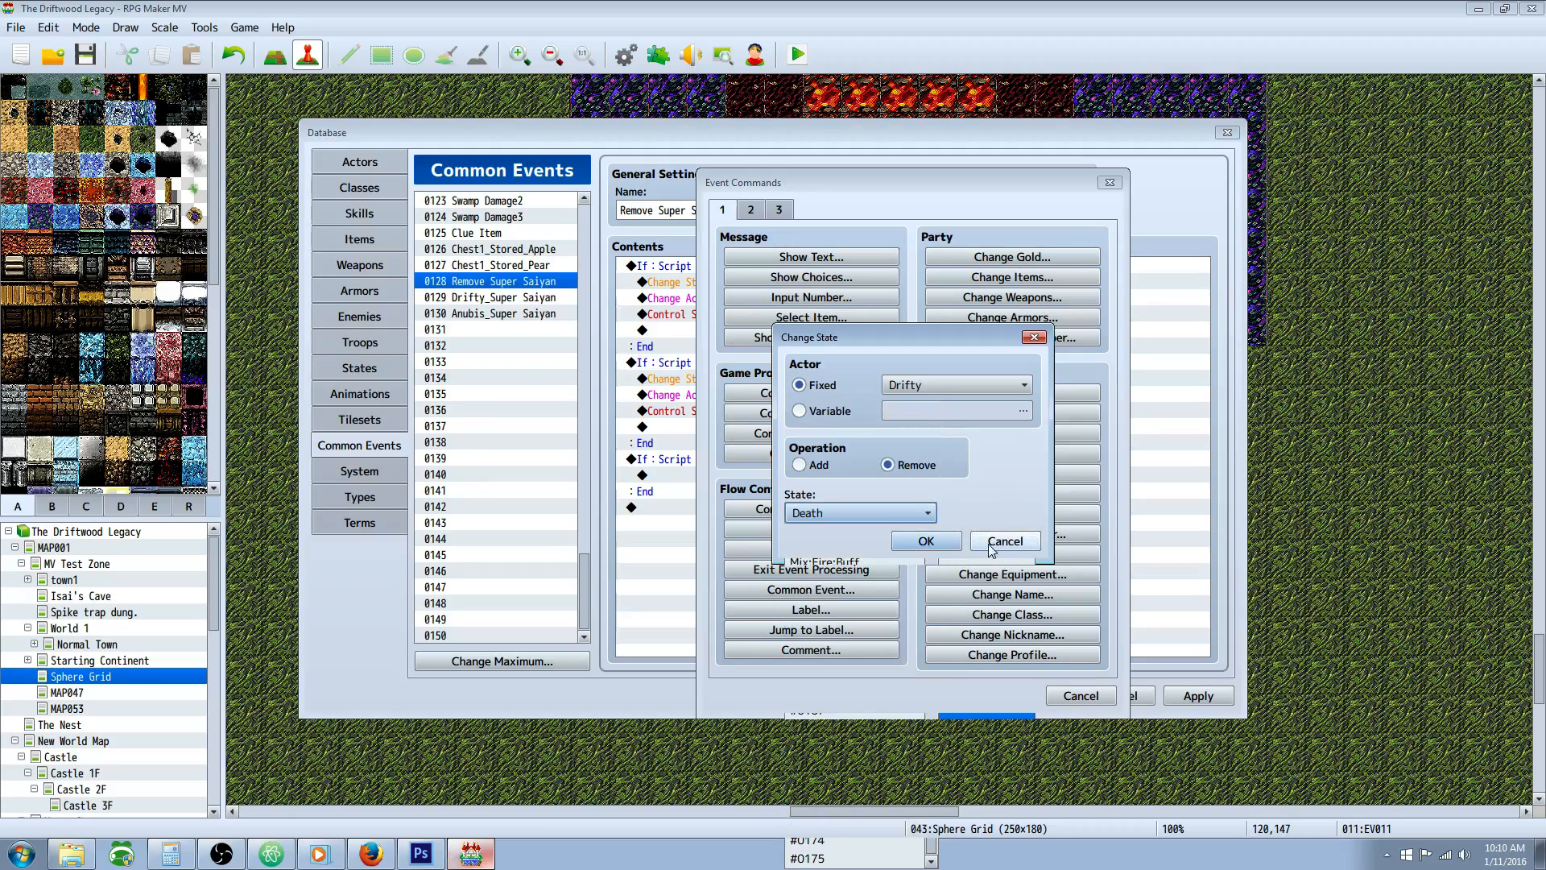
left_click(998, 541)
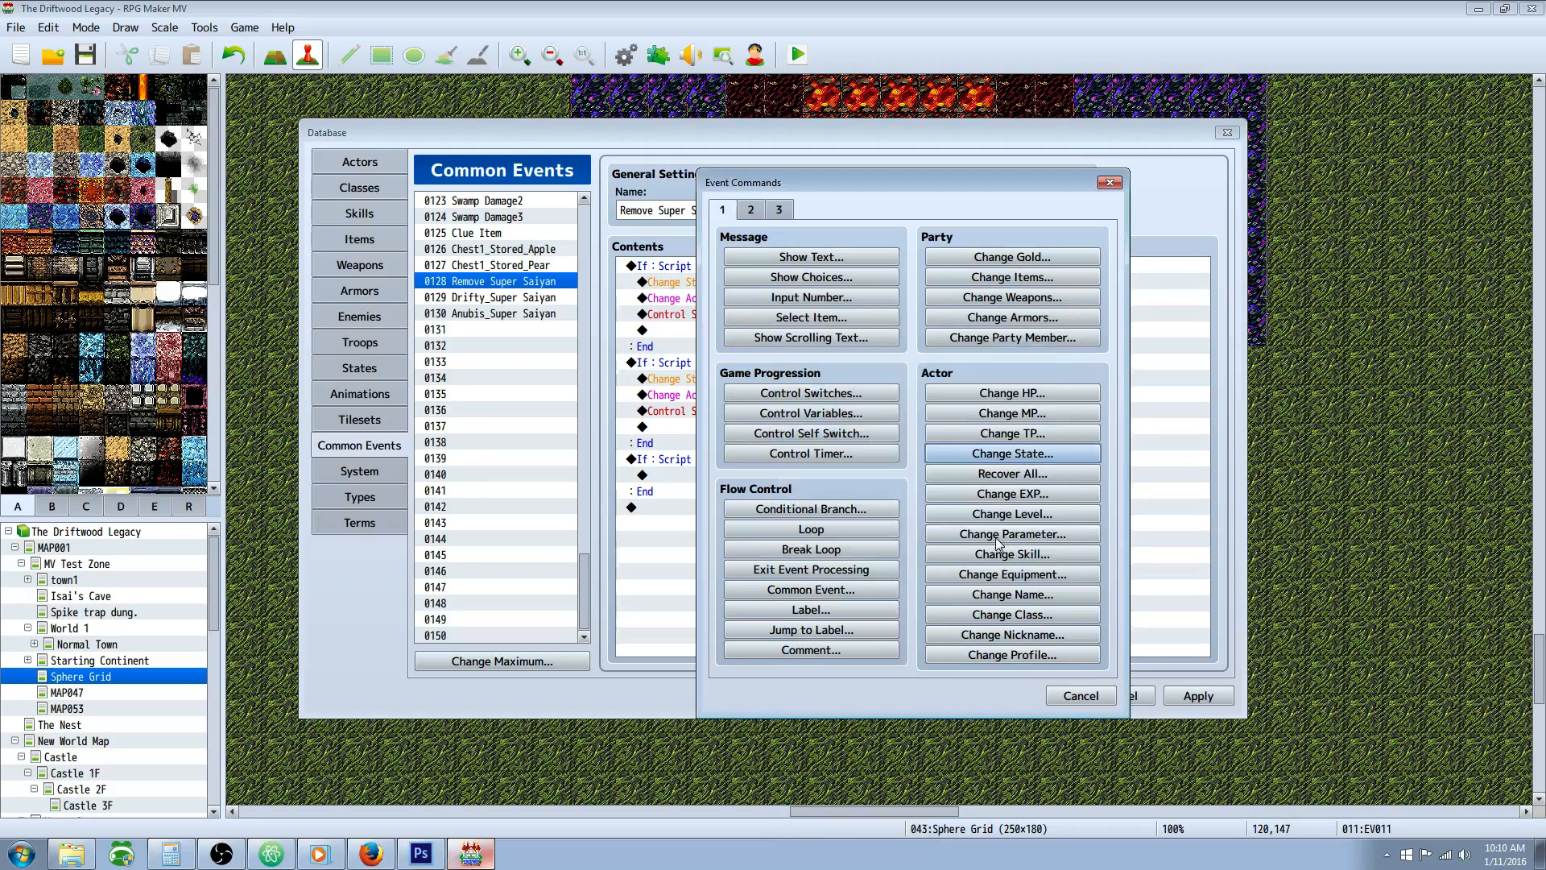
left_click(1081, 695)
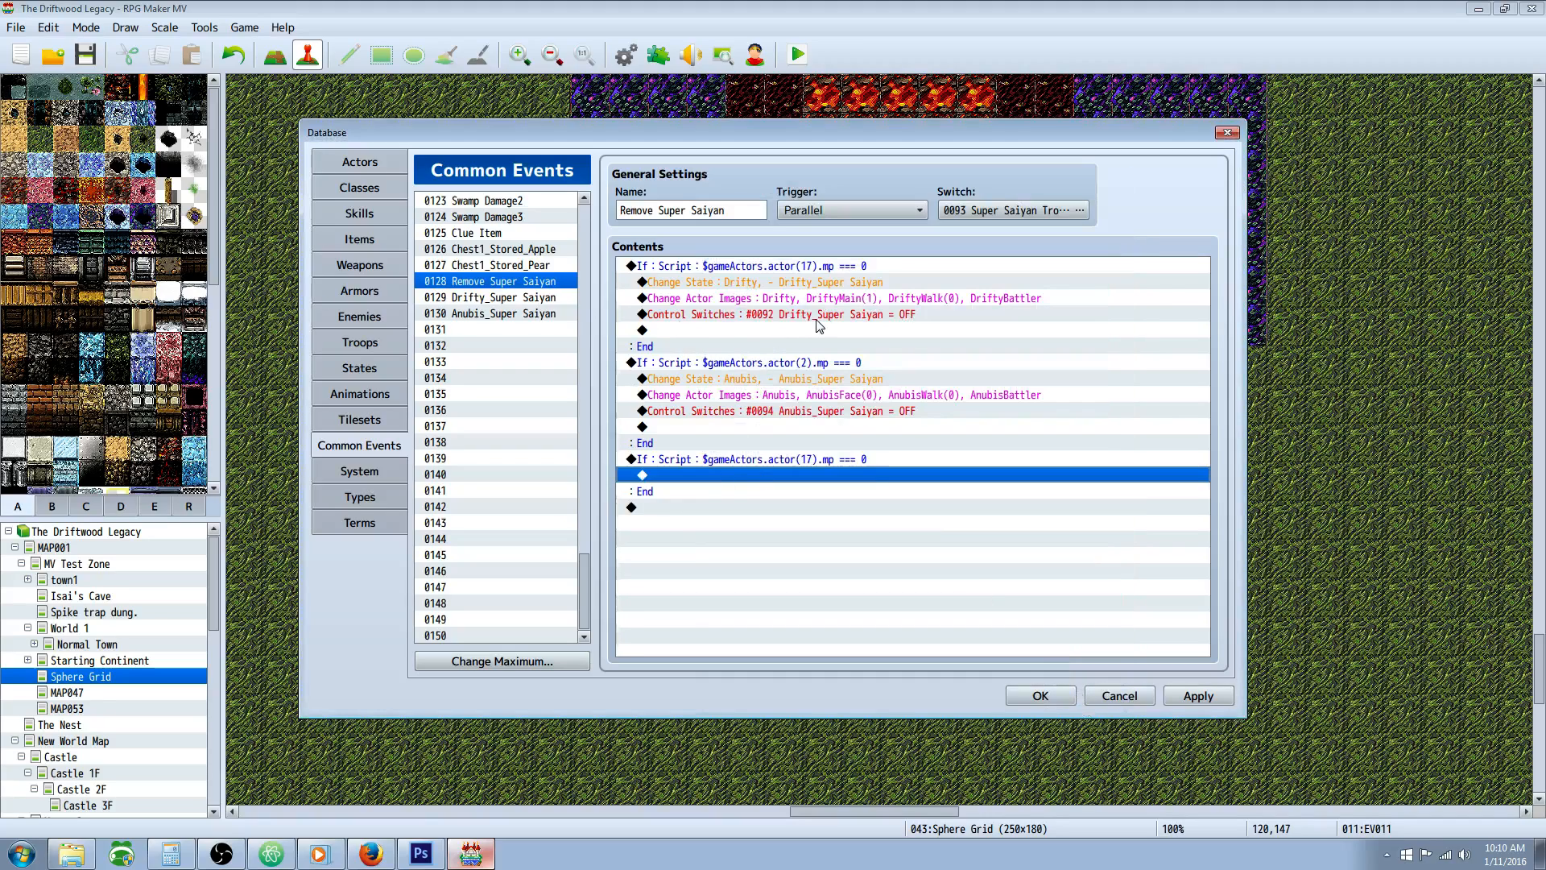
- Compare the settings, traits and passive condition notes of the Drifty_Super Saiyan and Anubis_Super Saiyan states
left_click(379, 371)
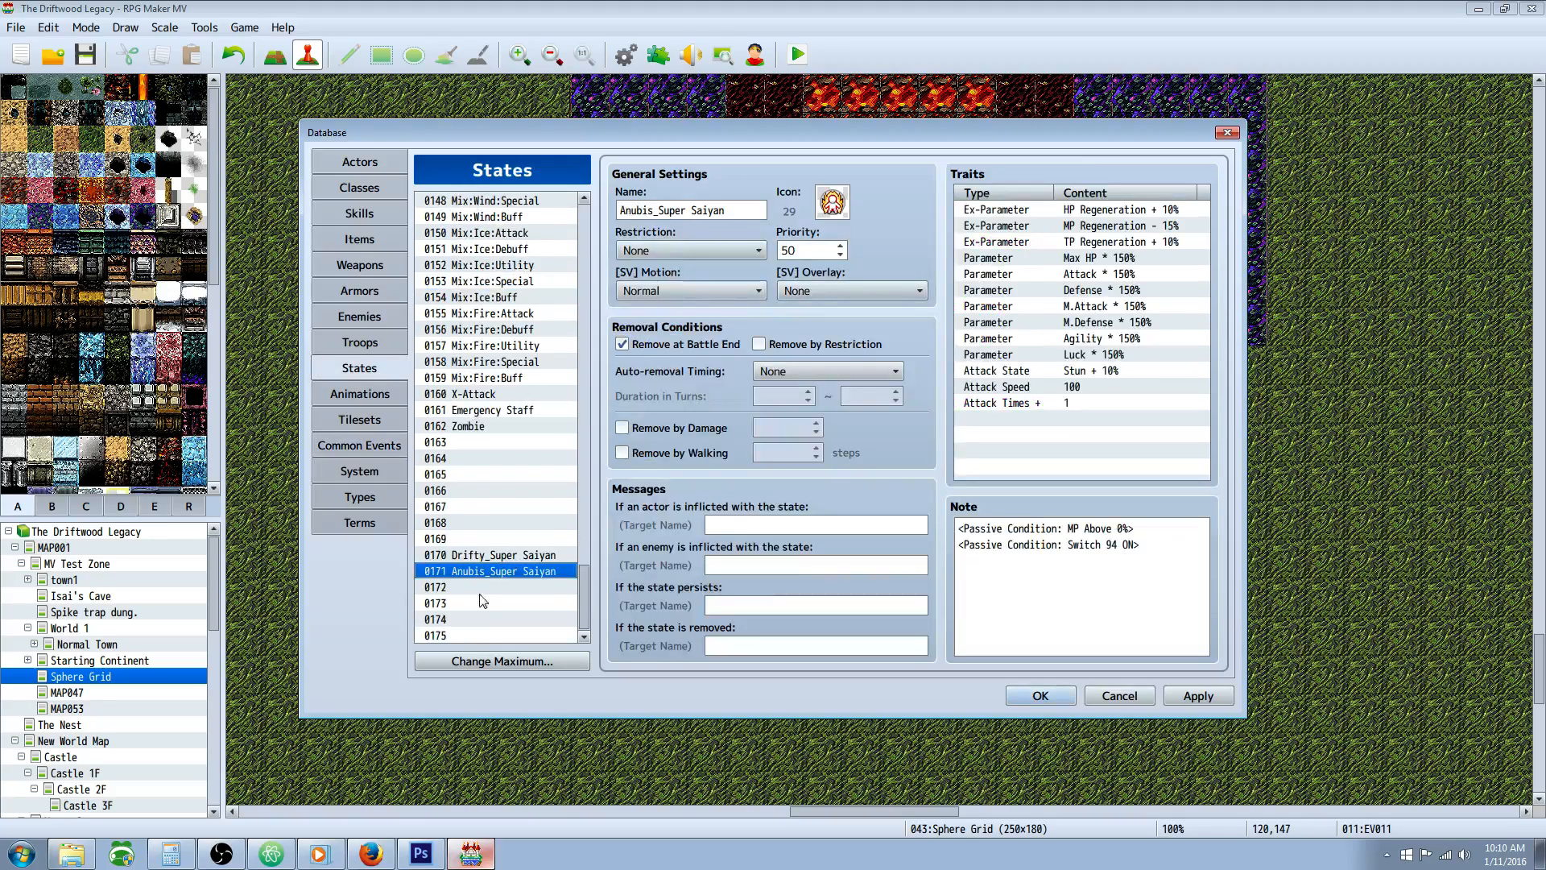
left_click(536, 556)
left_click(535, 570)
left_click(534, 555)
left_click(534, 571)
left_click(535, 557)
left_click(536, 574)
left_click(535, 555)
left_click(536, 571)
left_click(535, 555)
left_click(537, 570)
left_click(533, 556)
left_click(525, 569)
left_click(512, 555)
left_click(507, 572)
left_click(518, 555)
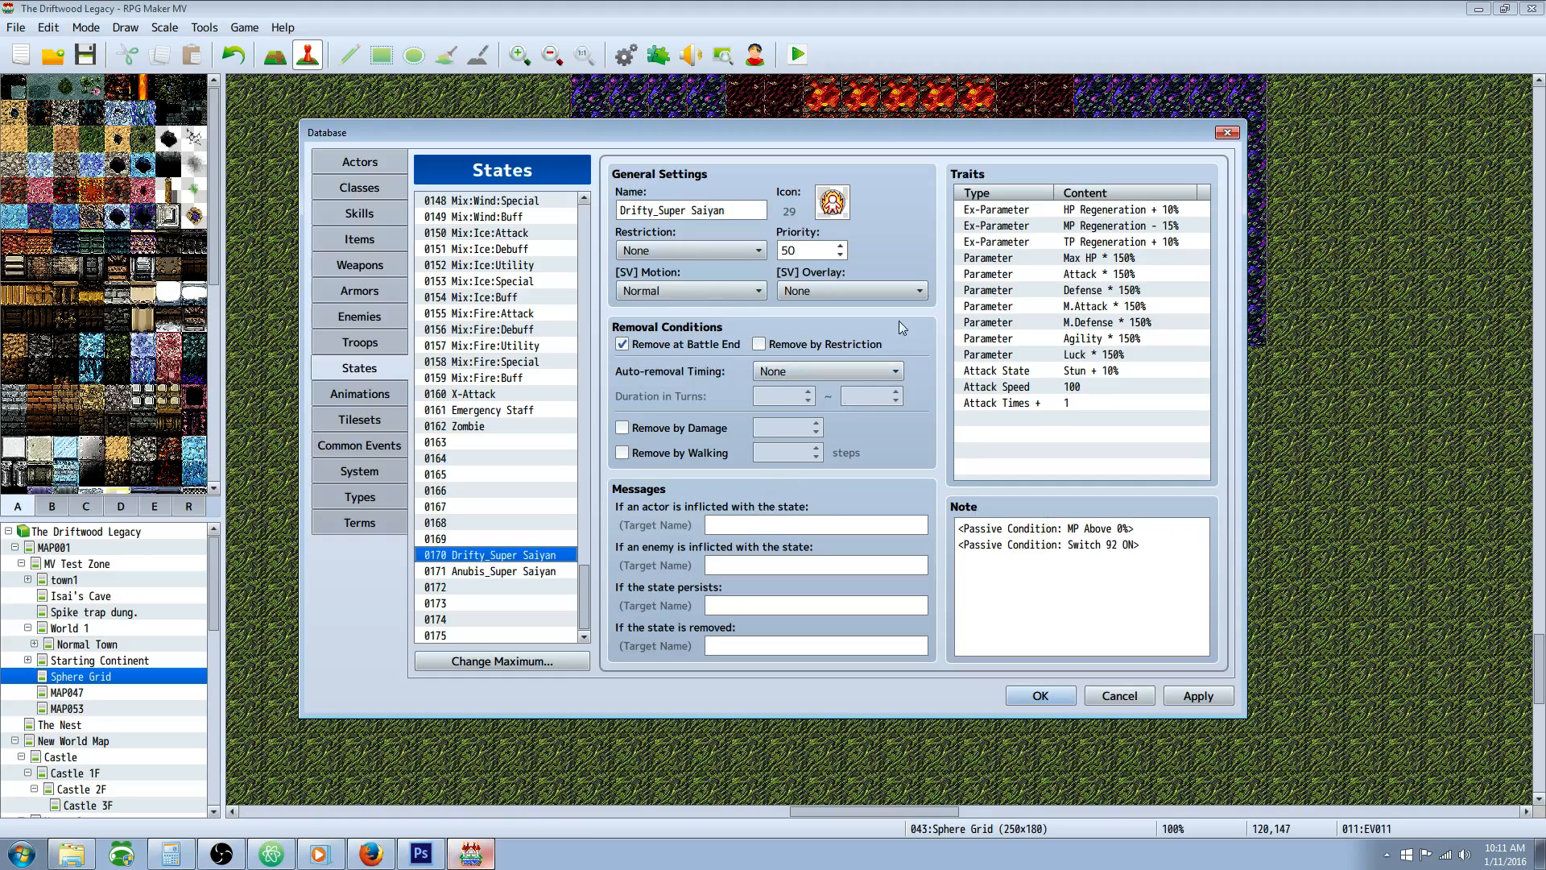
- Examine the regeneration, parameter and attack traits of the Drifty_Super Saiyan state
left_click(1107, 211)
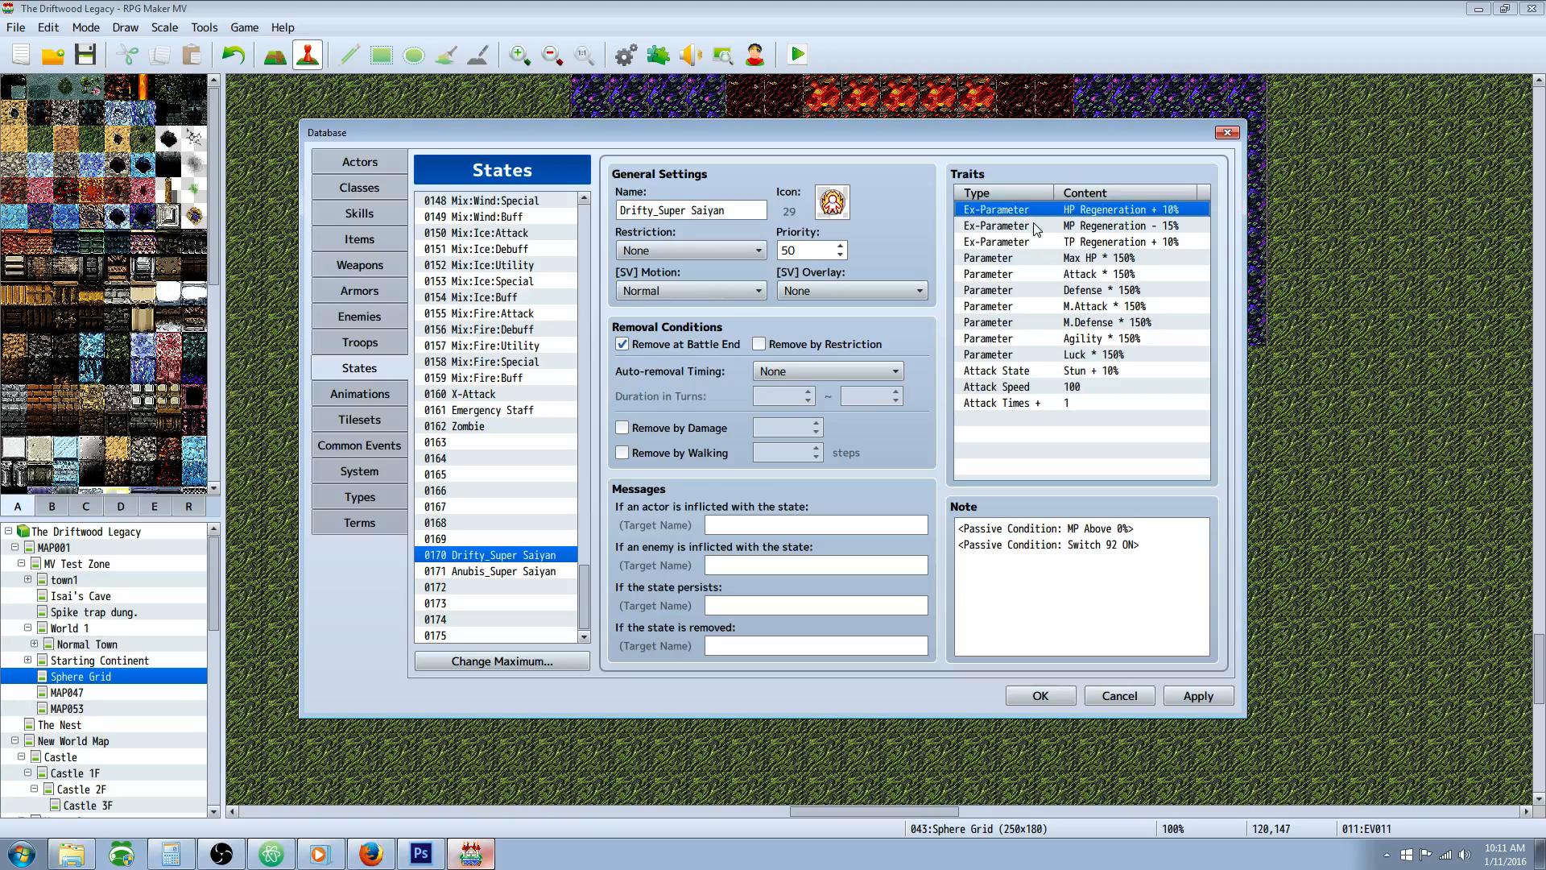
left_click(1073, 259)
left_click(1068, 275)
left_click(1069, 308)
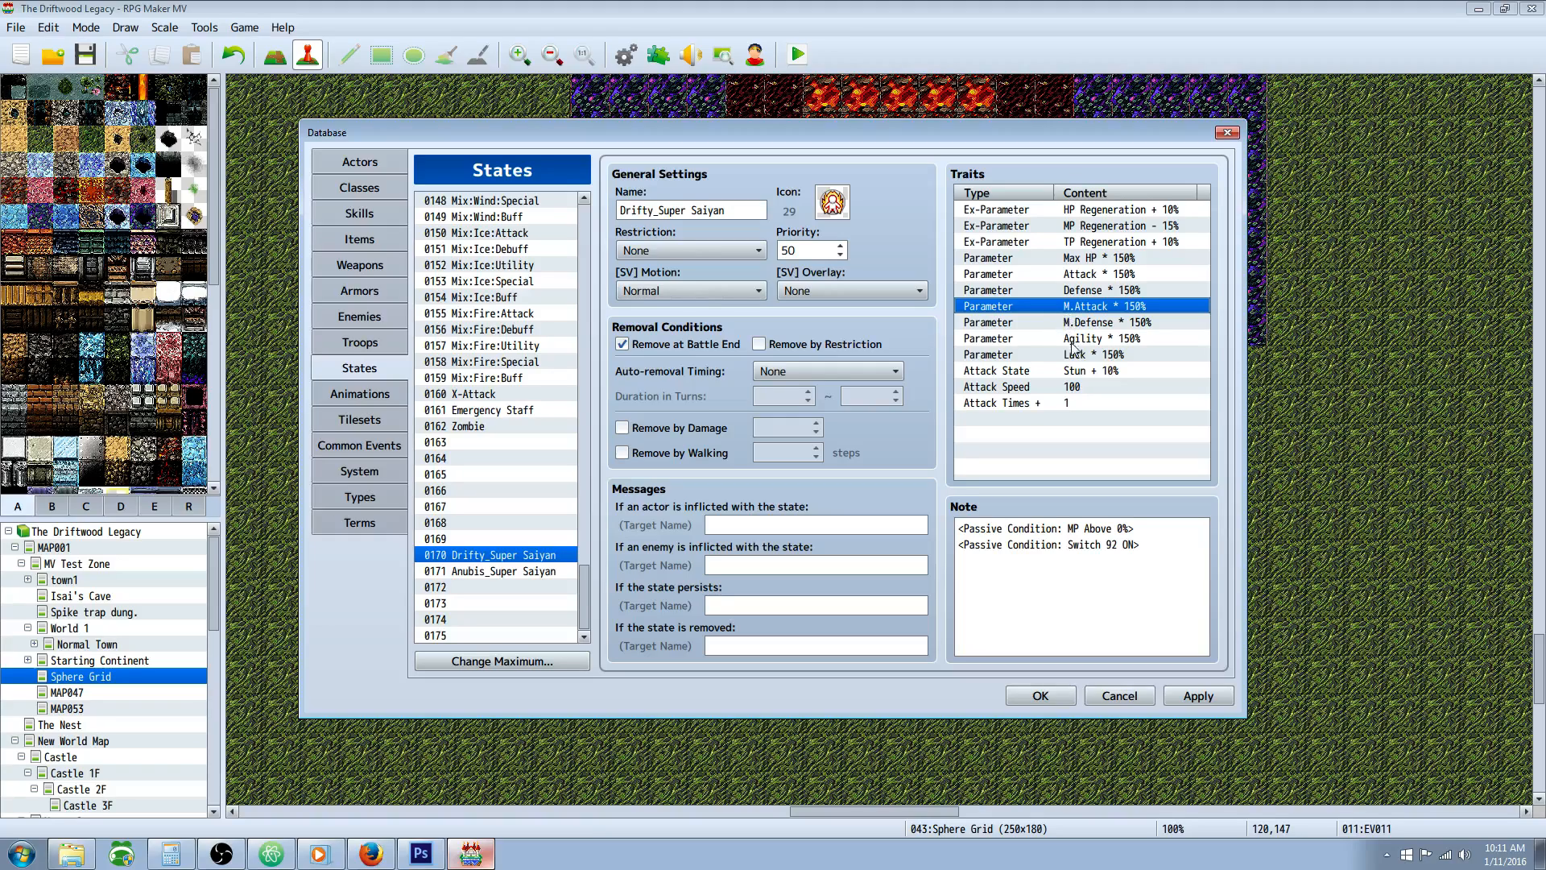
left_click(1080, 402)
left_click(1079, 211)
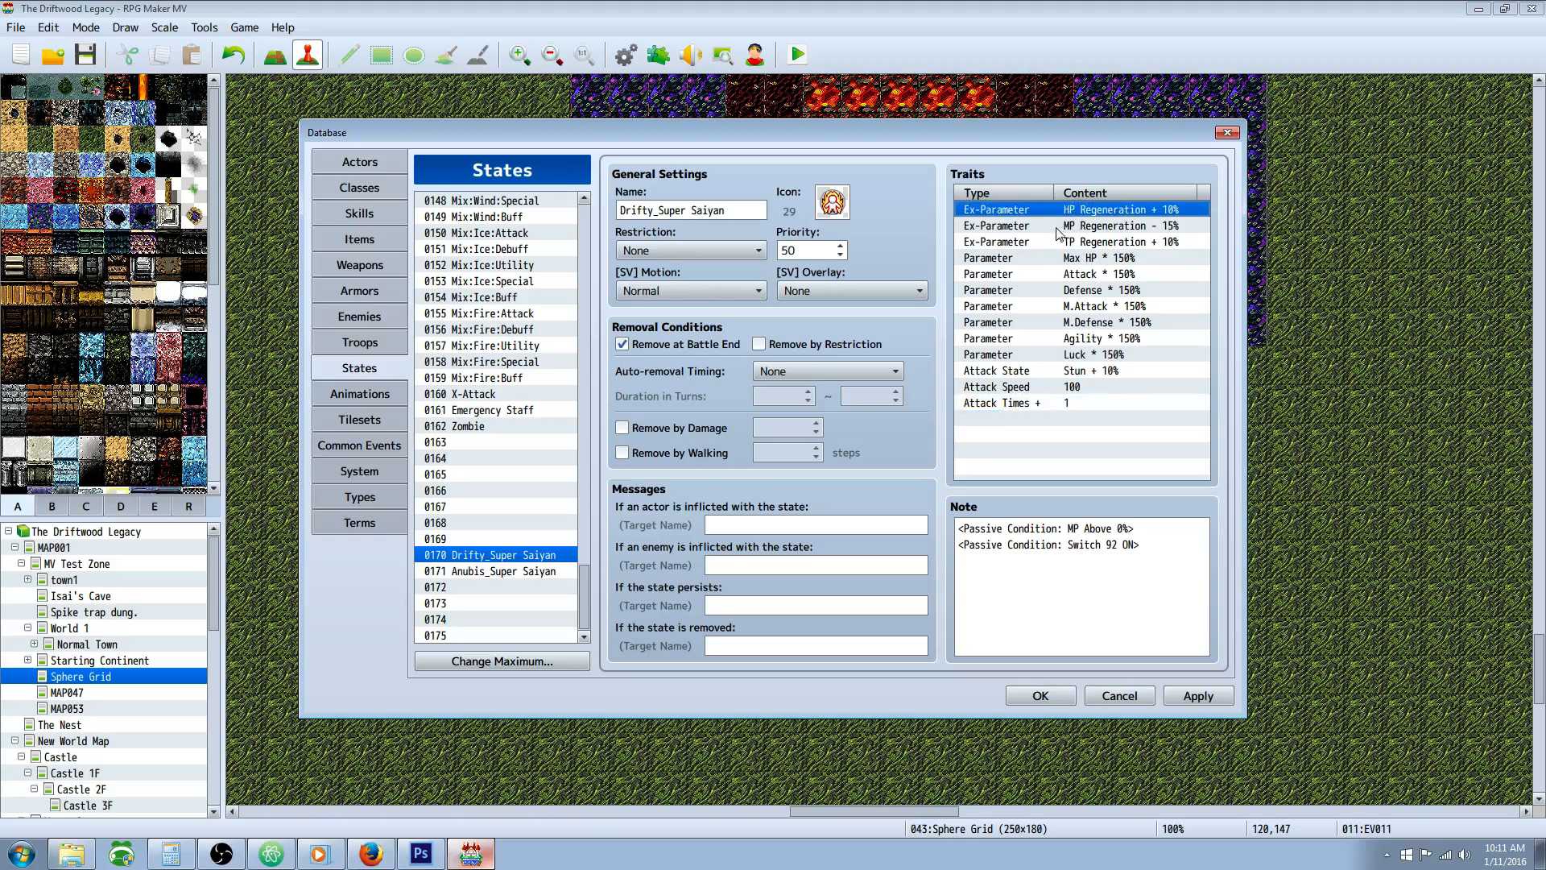
left_click(1056, 241)
left_click(1070, 213)
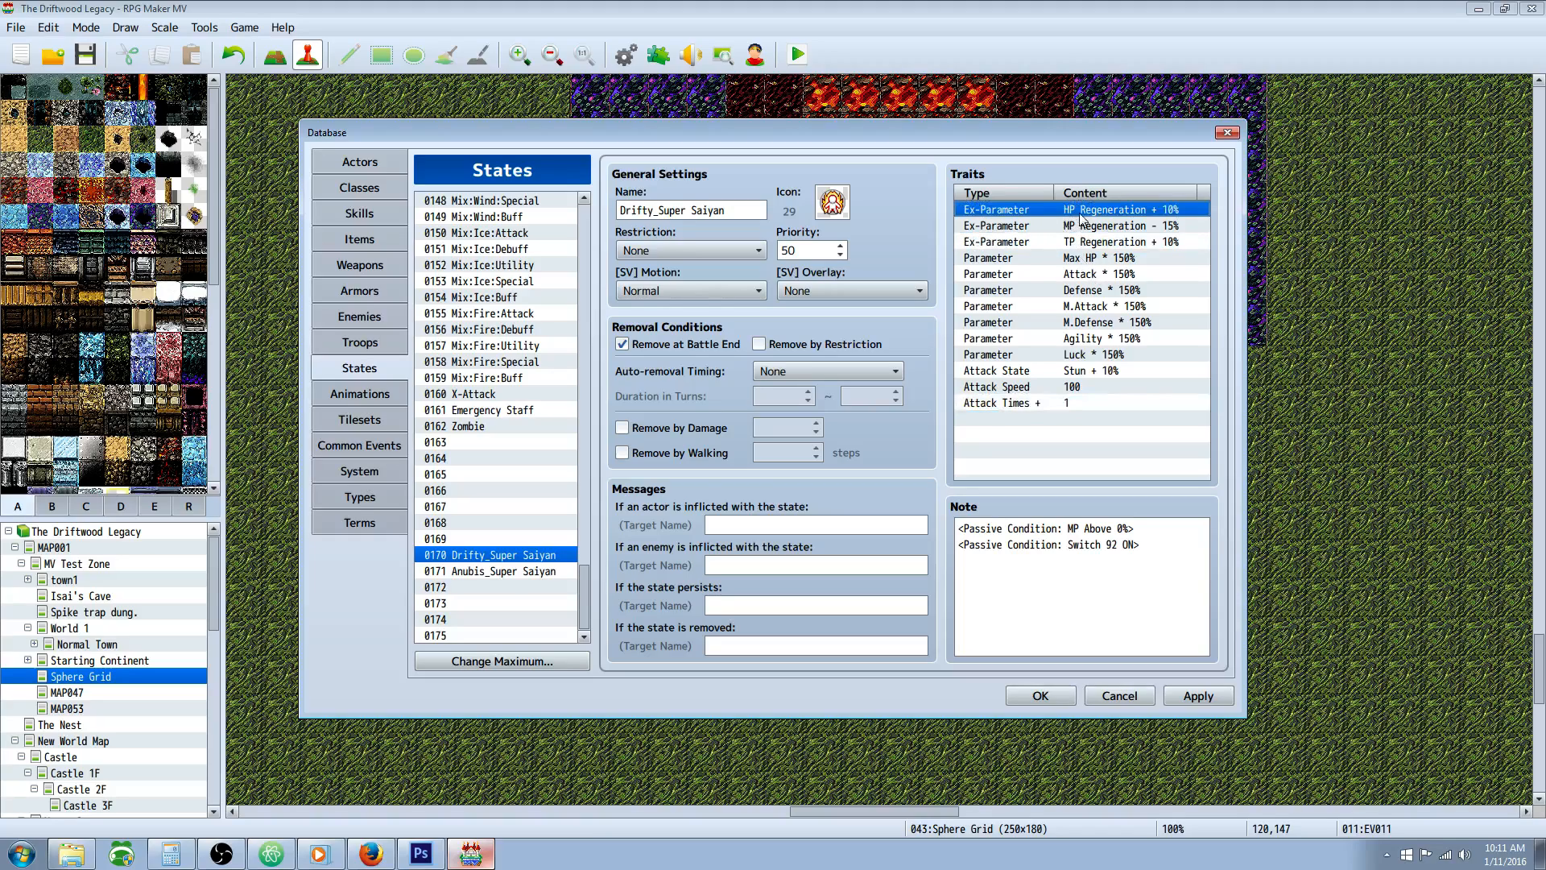
- Set the MP Regeneration trait of the Drifty_Super Saiyan state to -20 %
left_click(1173, 229)
double_click(1124, 228)
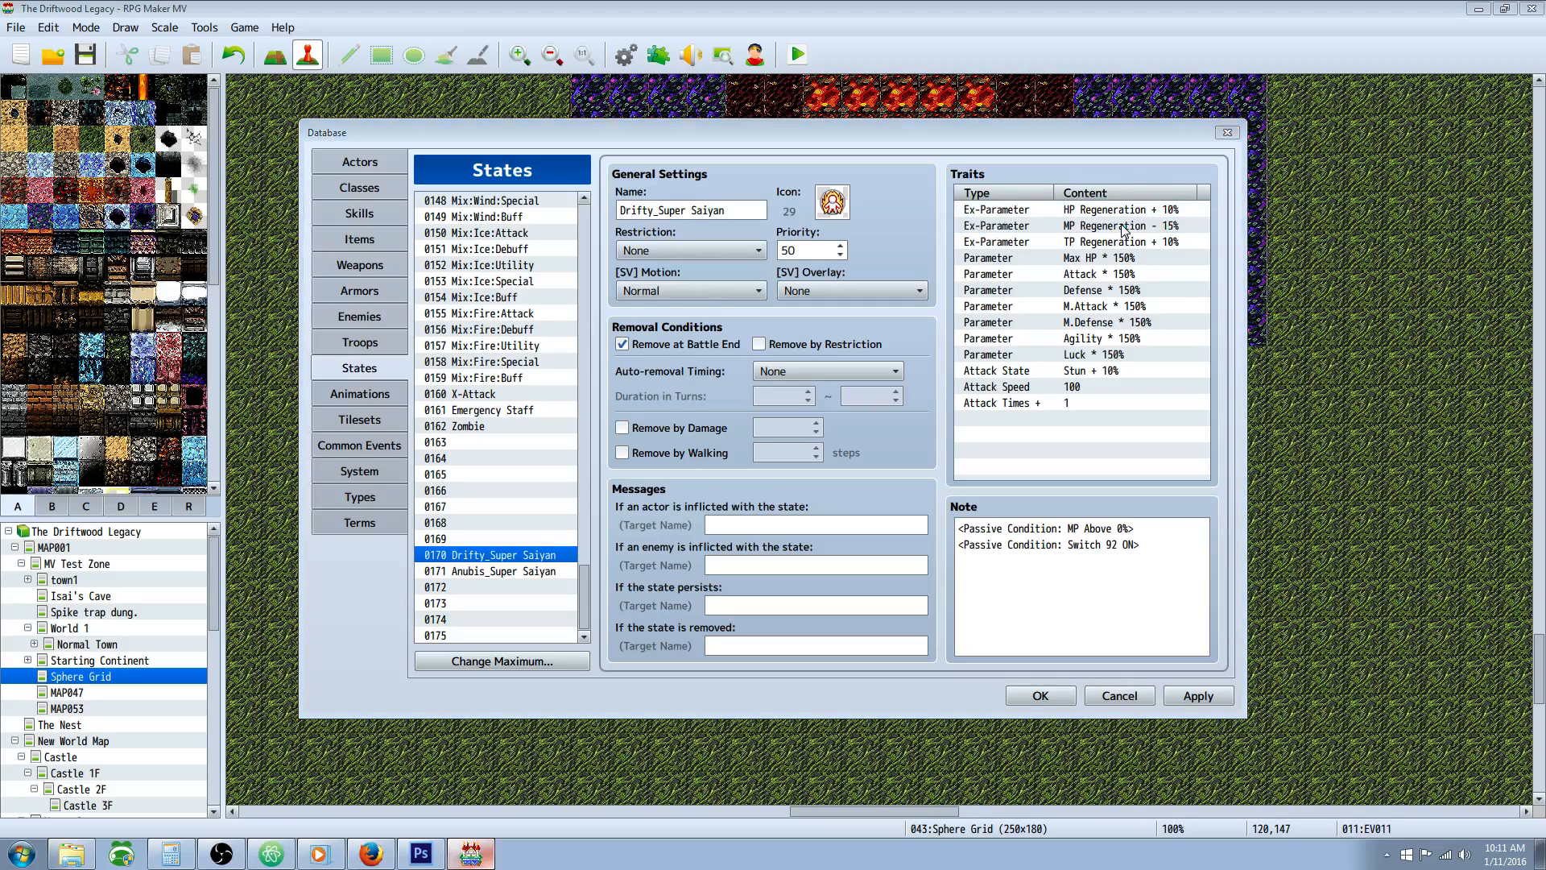
type("-20")
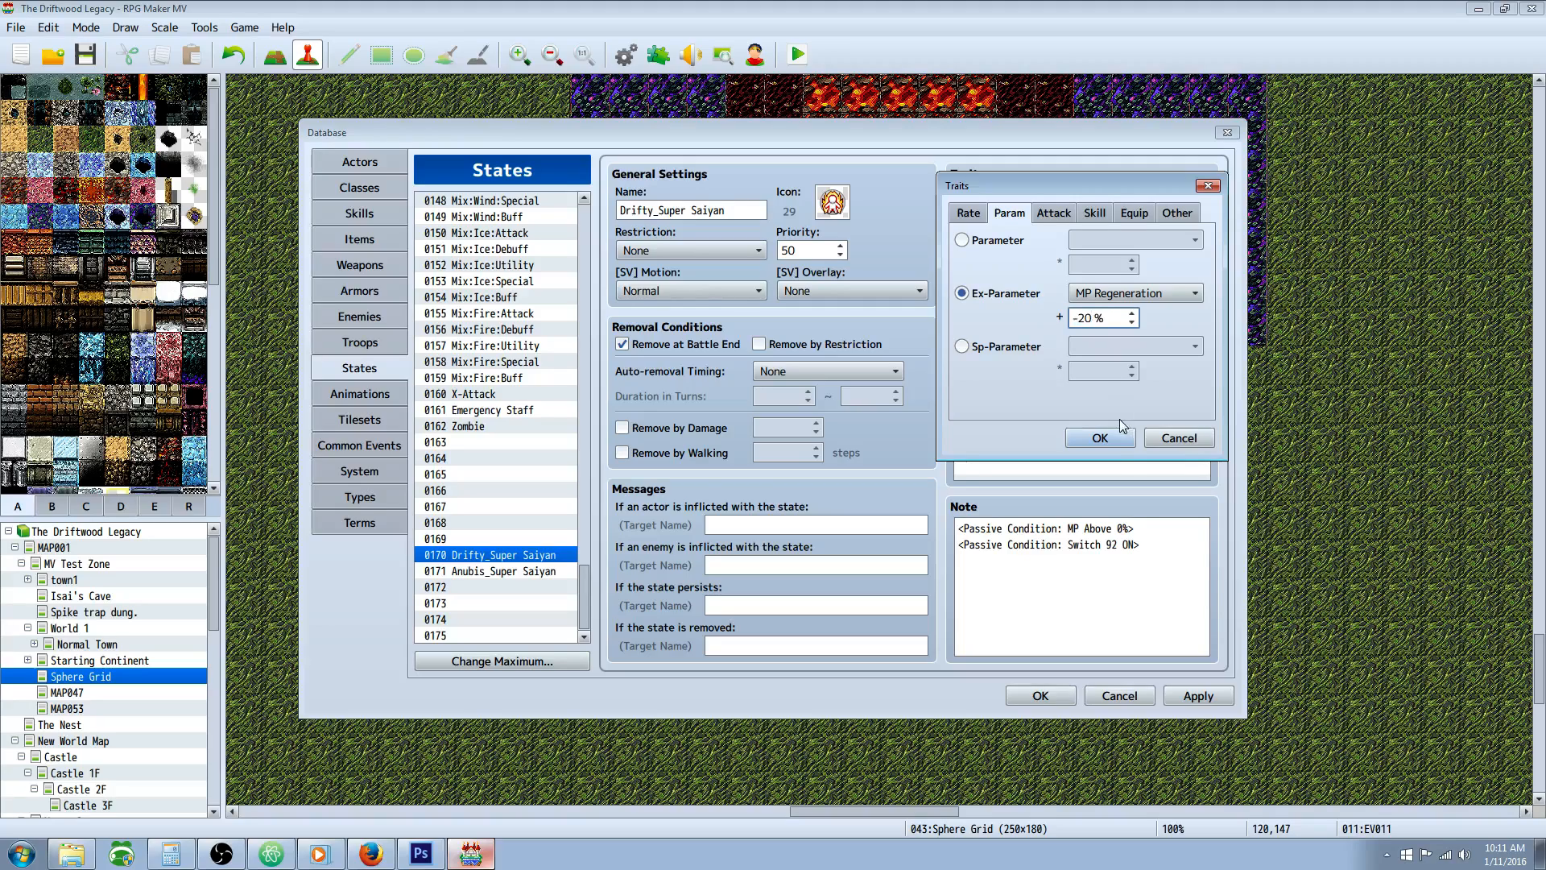
left_click(1102, 439)
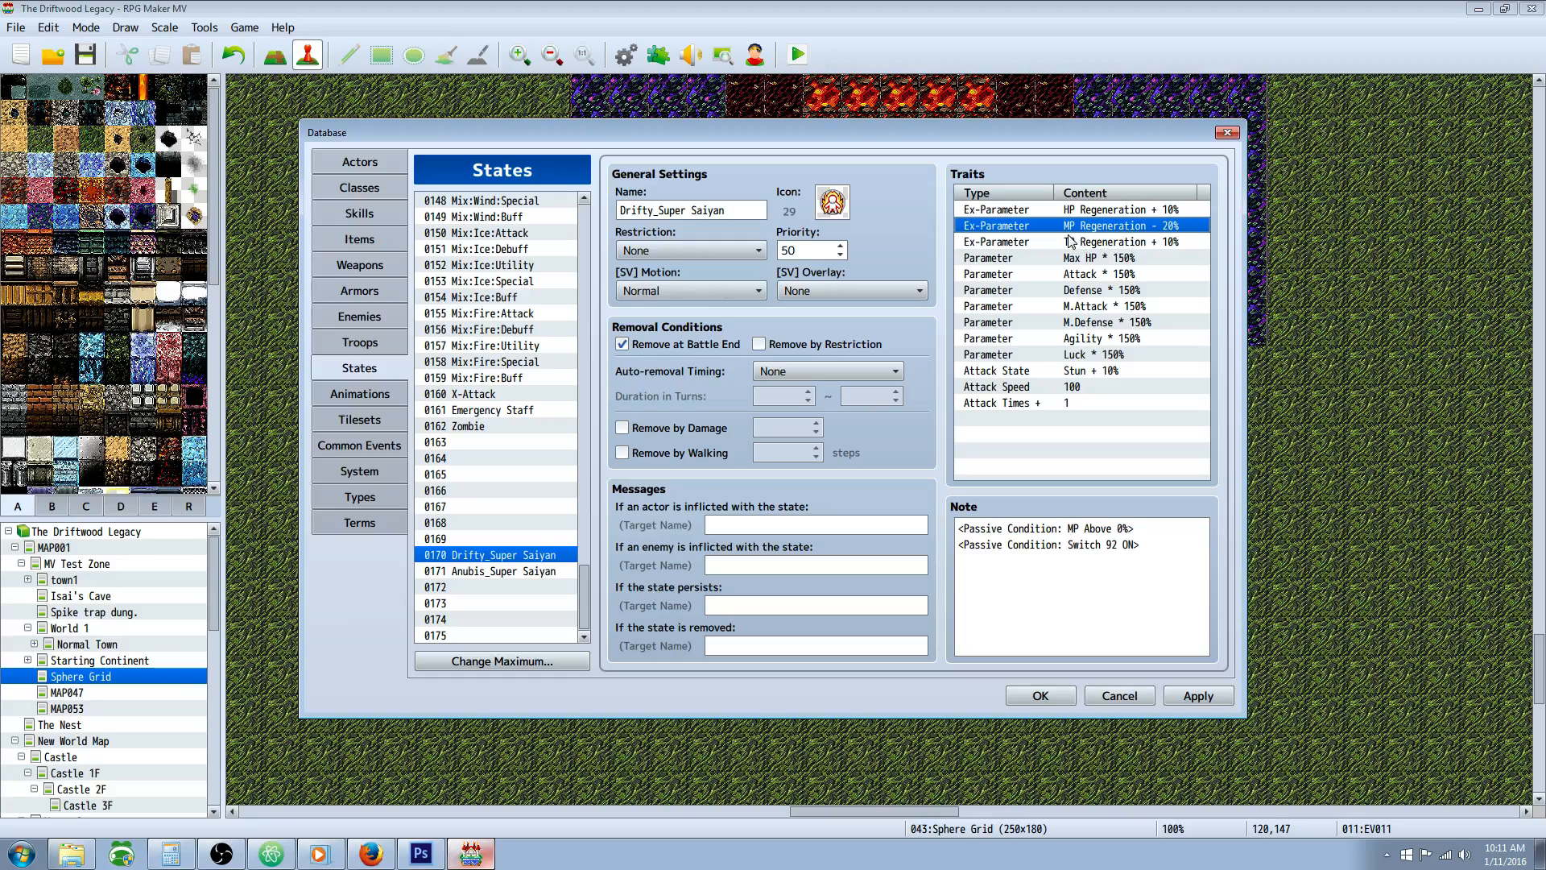
left_click(1128, 241)
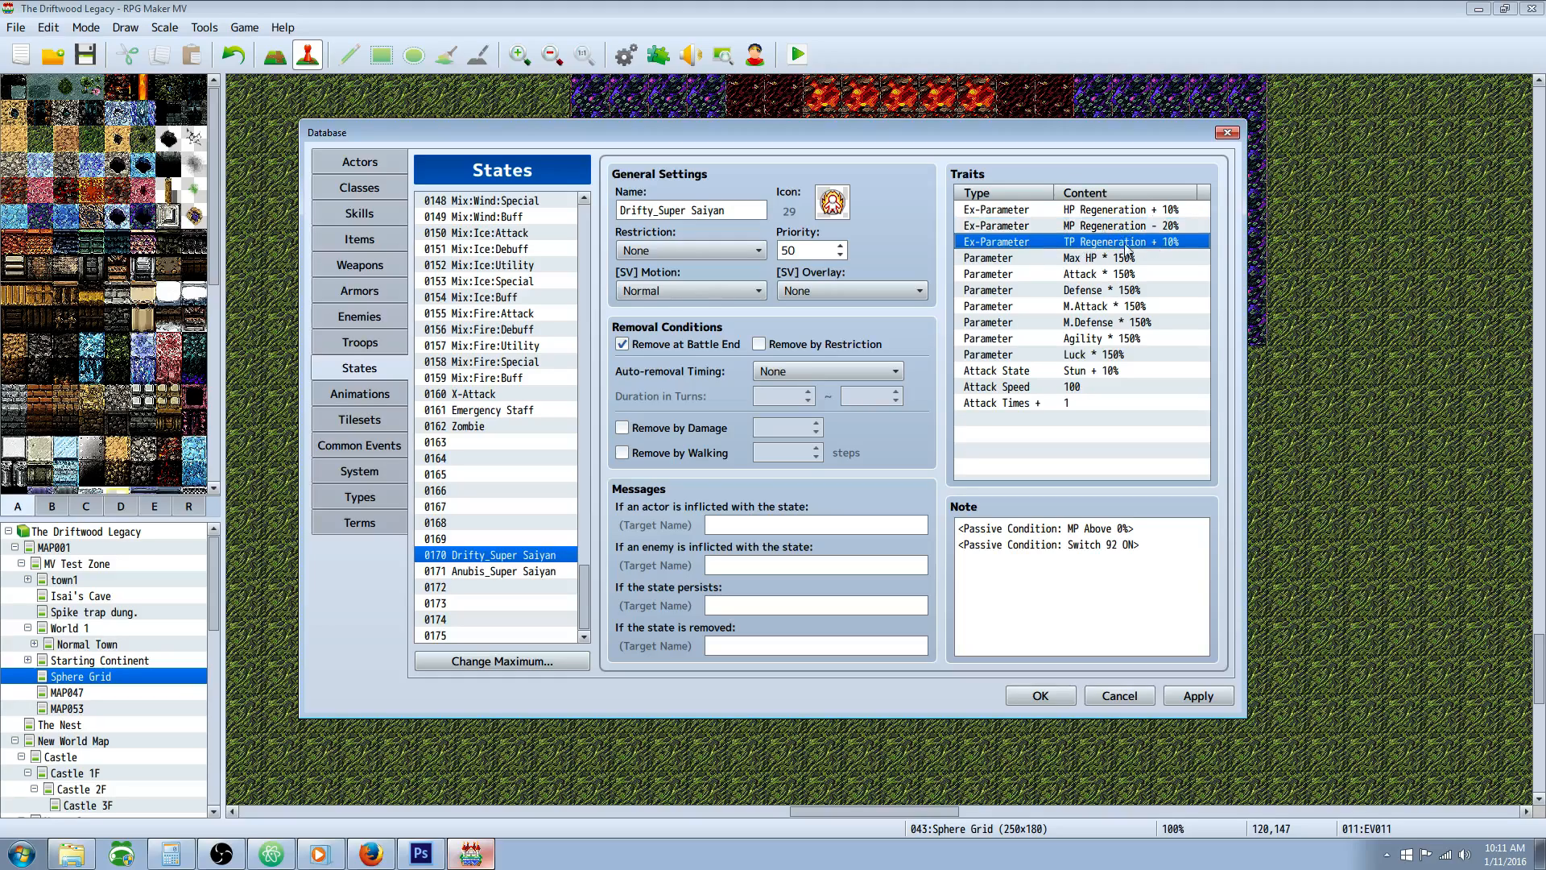
- Examine which parameters a new Parameter trait offers for the Drifty_Super Saiyan state, without adding one
left_click(1083, 260)
left_click(1057, 419)
right_click(1058, 419)
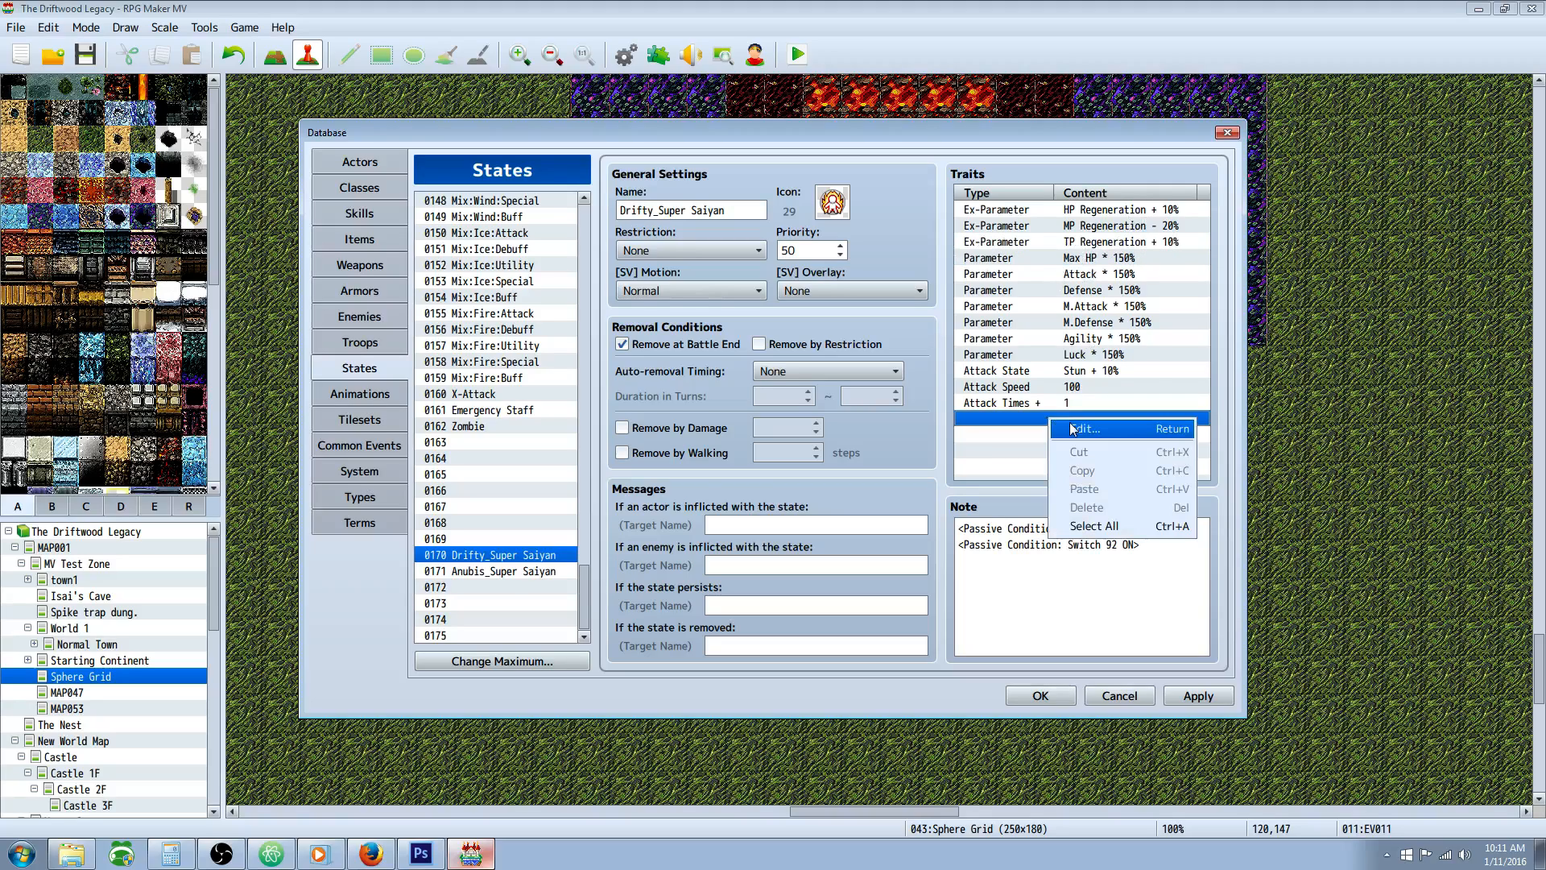
left_click(1072, 428)
left_click(1008, 214)
left_click(961, 240)
left_click(1118, 239)
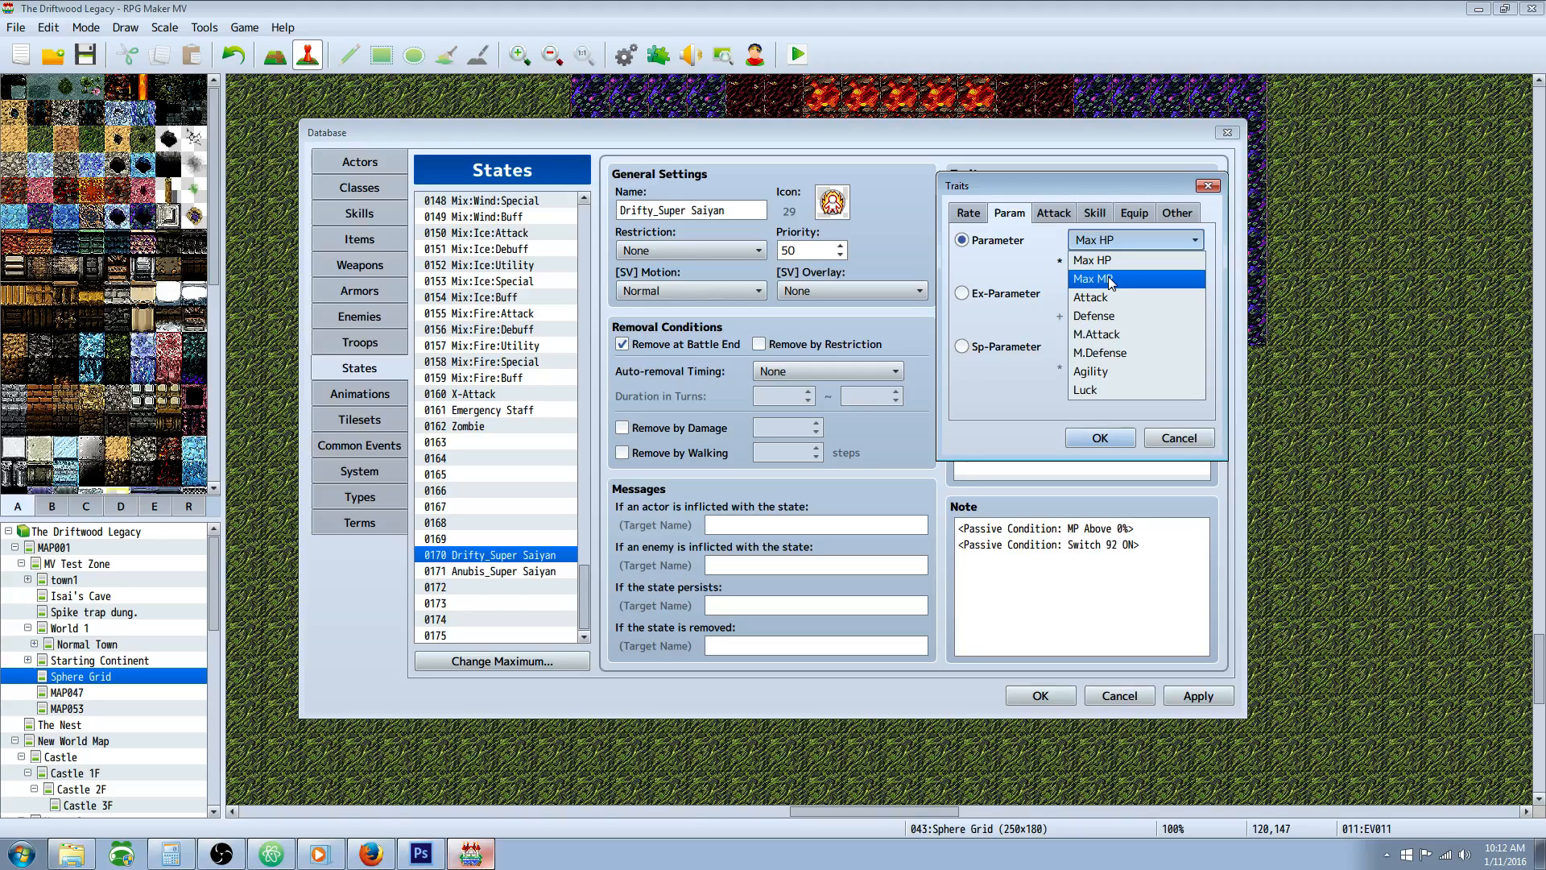
left_click(1102, 439)
left_click(1101, 438)
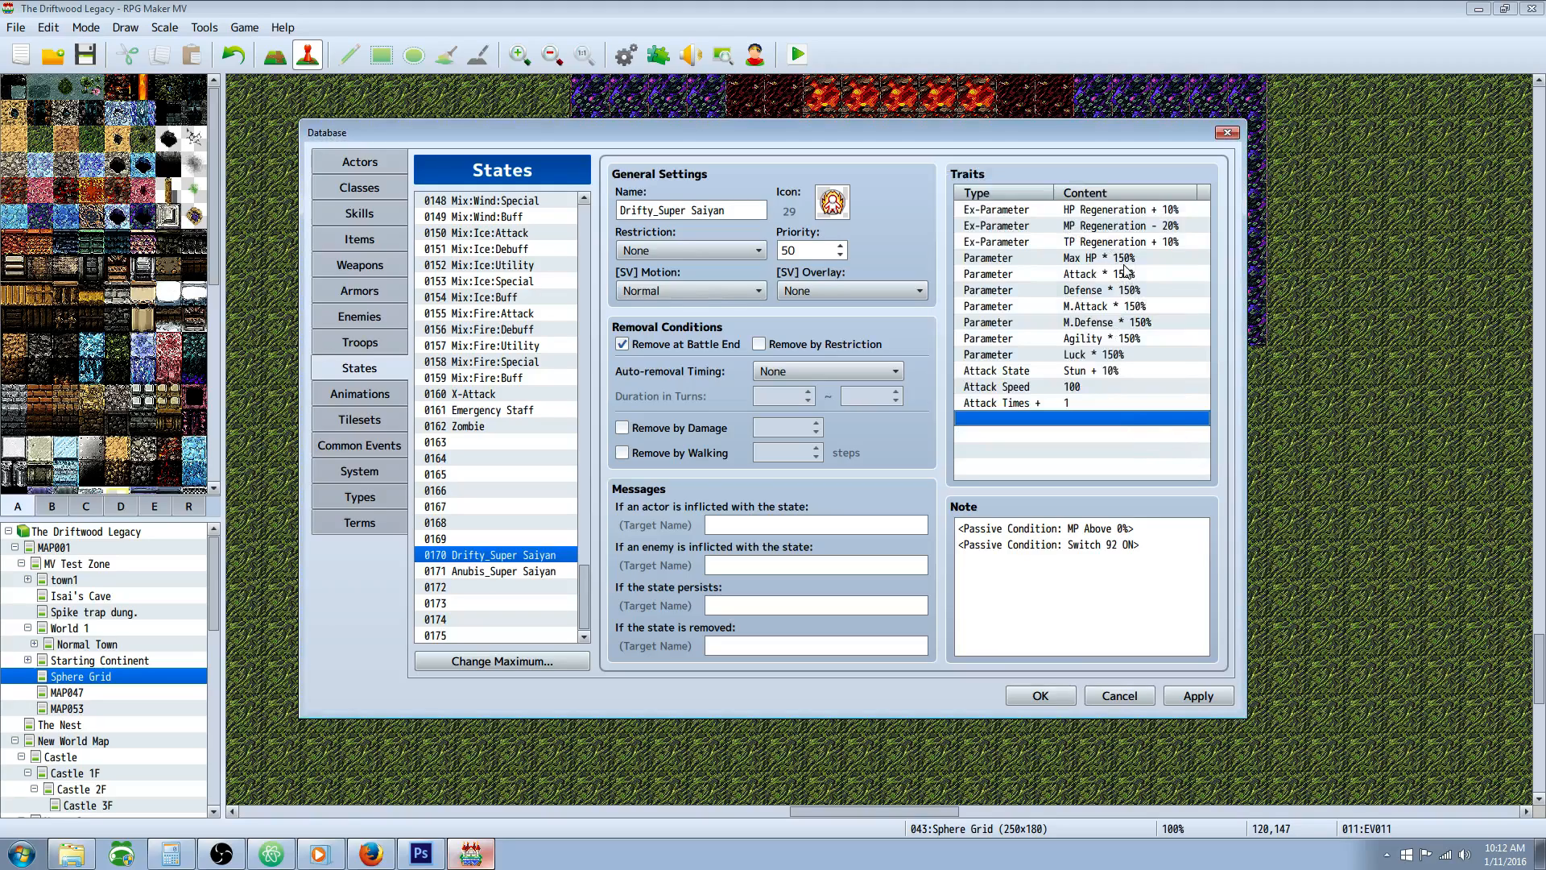
- Examine the states available for a new Attack State trait of the Drifty_Super Saiyan state, without adding one
left_click(1099, 370)
left_click(1041, 415)
double_click(1041, 416)
left_click(1050, 213)
left_click(1022, 270)
left_click(1119, 269)
mouse_move(1201, 331)
left_mouse_down()
mouse_move(1186, 712)
mouse_move(1191, 359)
left_mouse_up()
scroll(1123, 497, "up", 1)
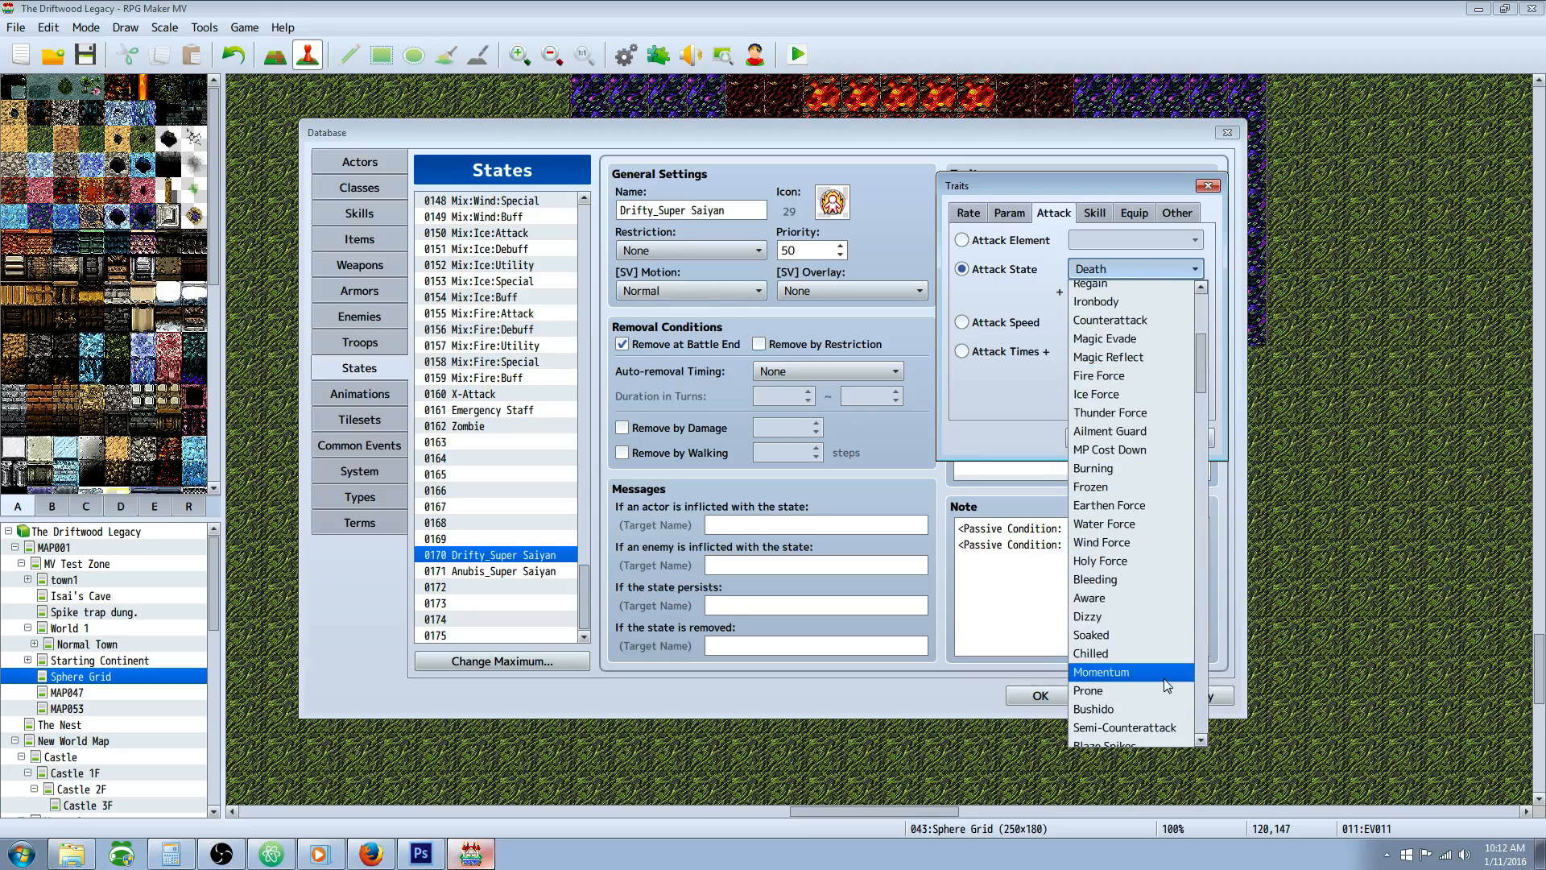
left_click(1017, 386)
left_click(1179, 439)
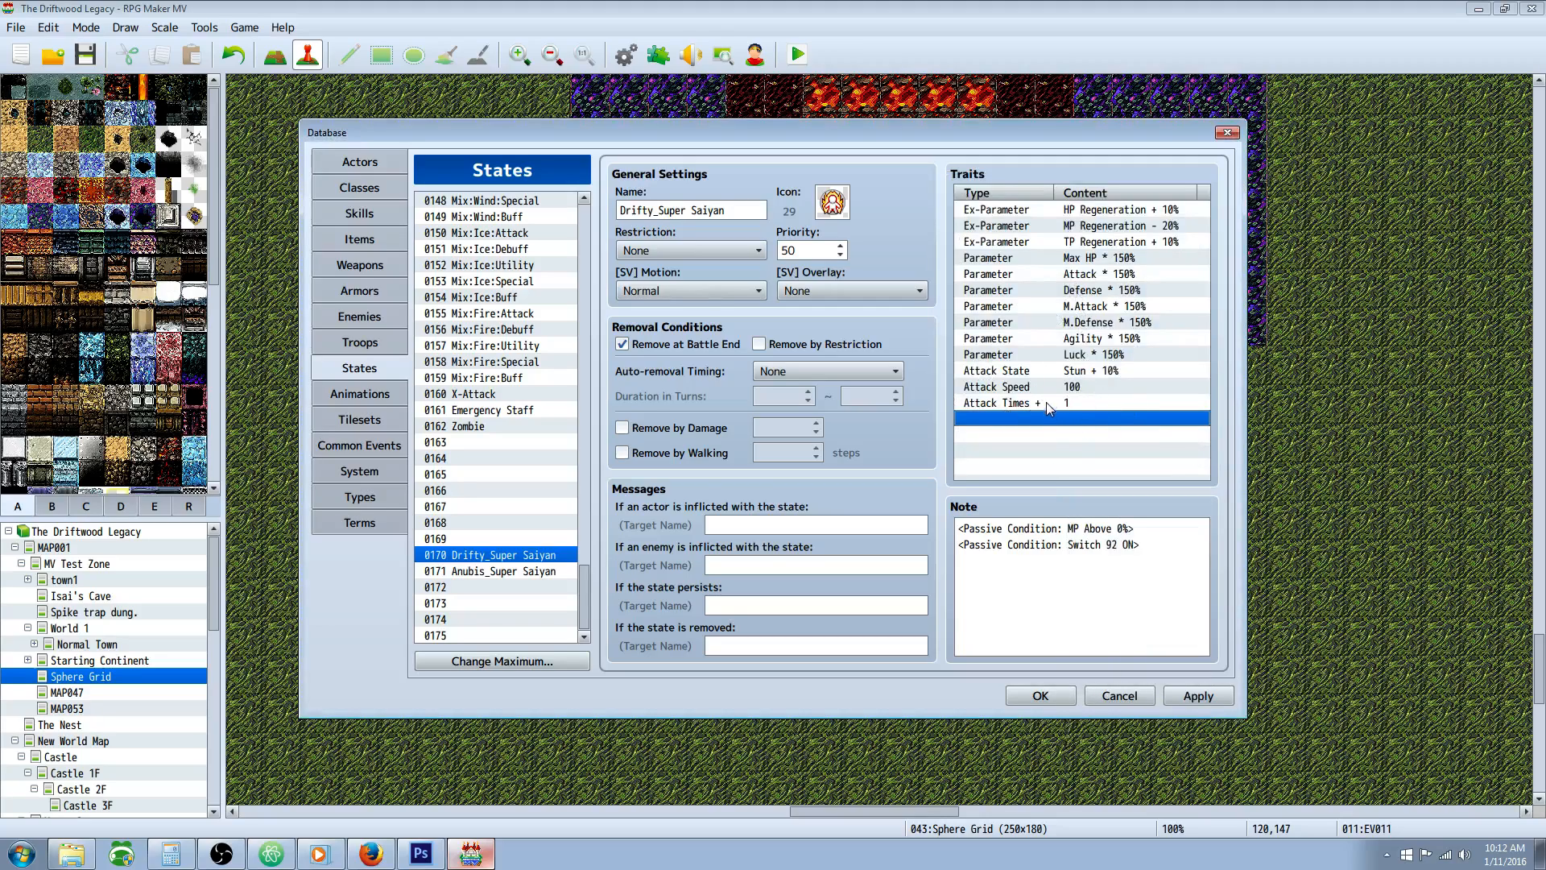
- Examine the Attack Speed option for a new trait of the Drifty_Super Saiyan state, without adding it
left_click(1043, 374)
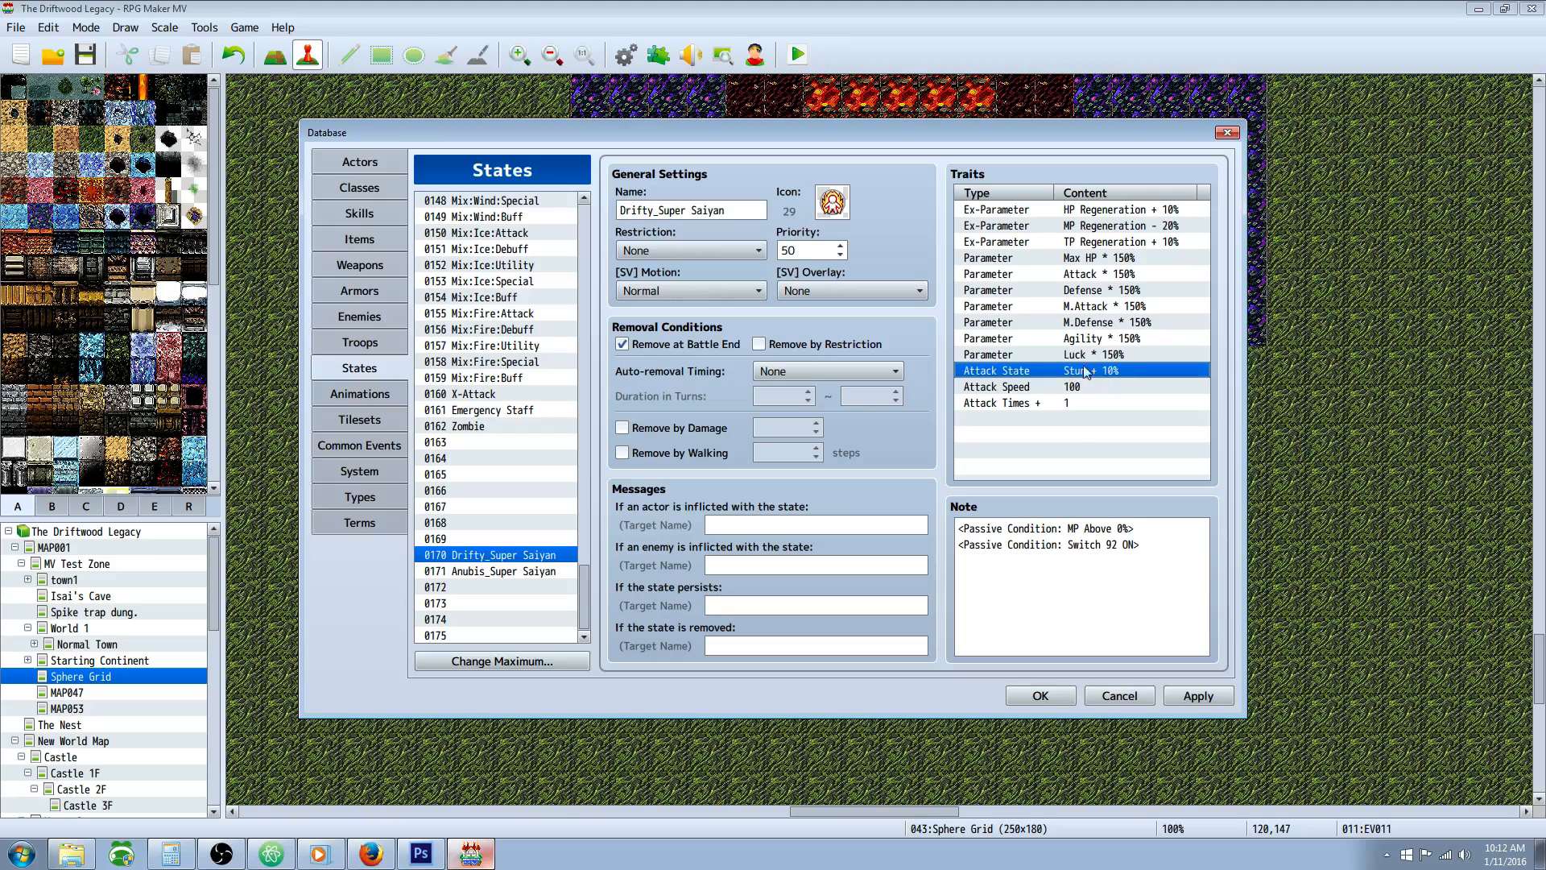
left_click(1065, 388)
right_click(1006, 418)
left_click(1044, 427)
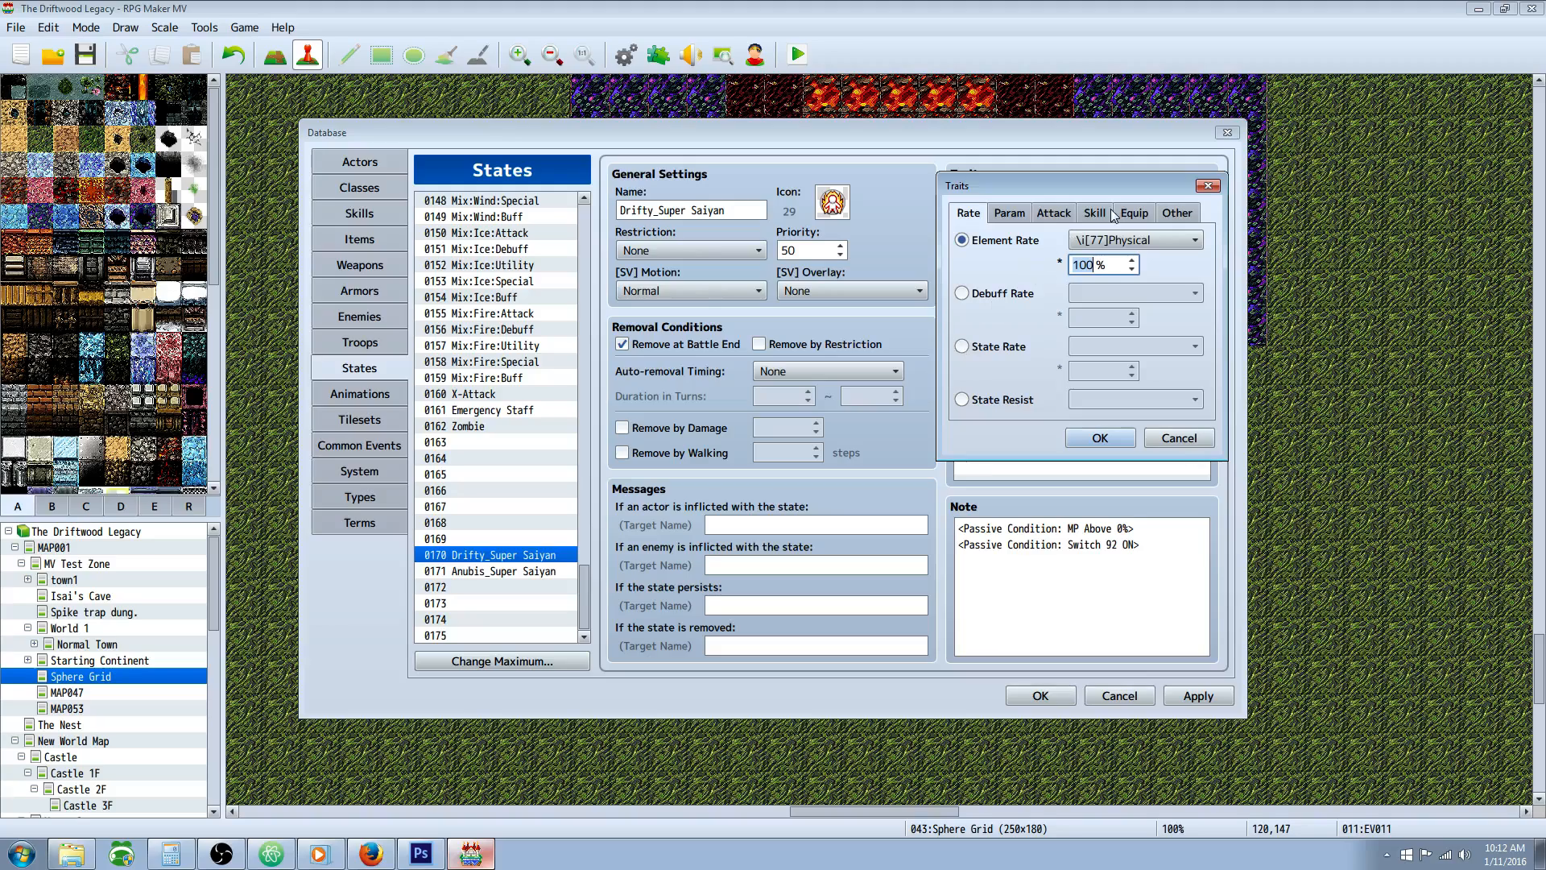
left_click(1060, 216)
left_click(1017, 320)
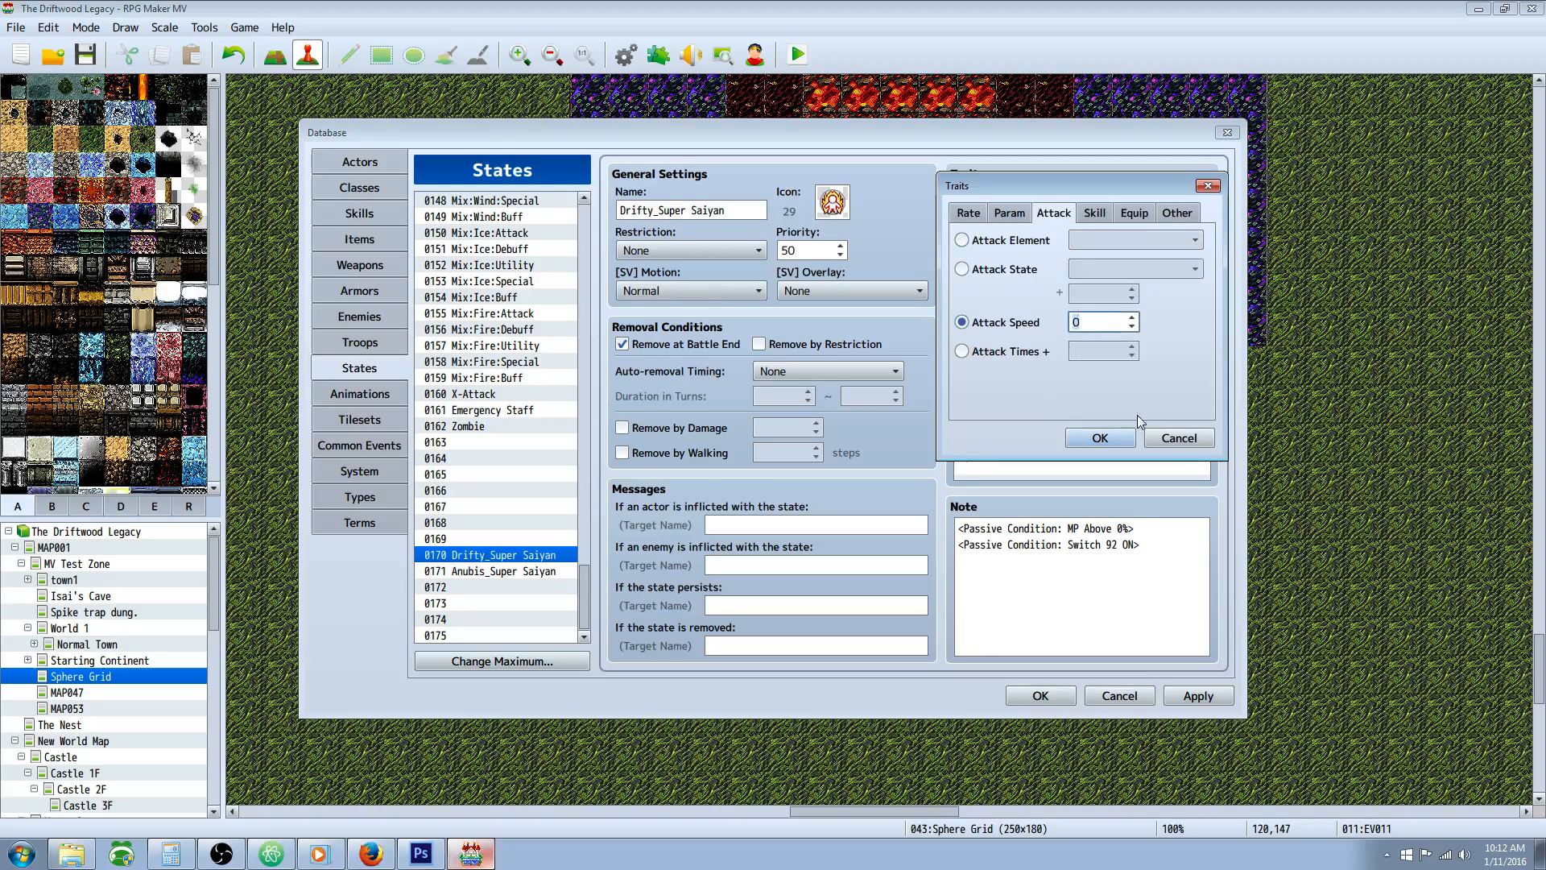
left_click(1174, 438)
left_click(1067, 400)
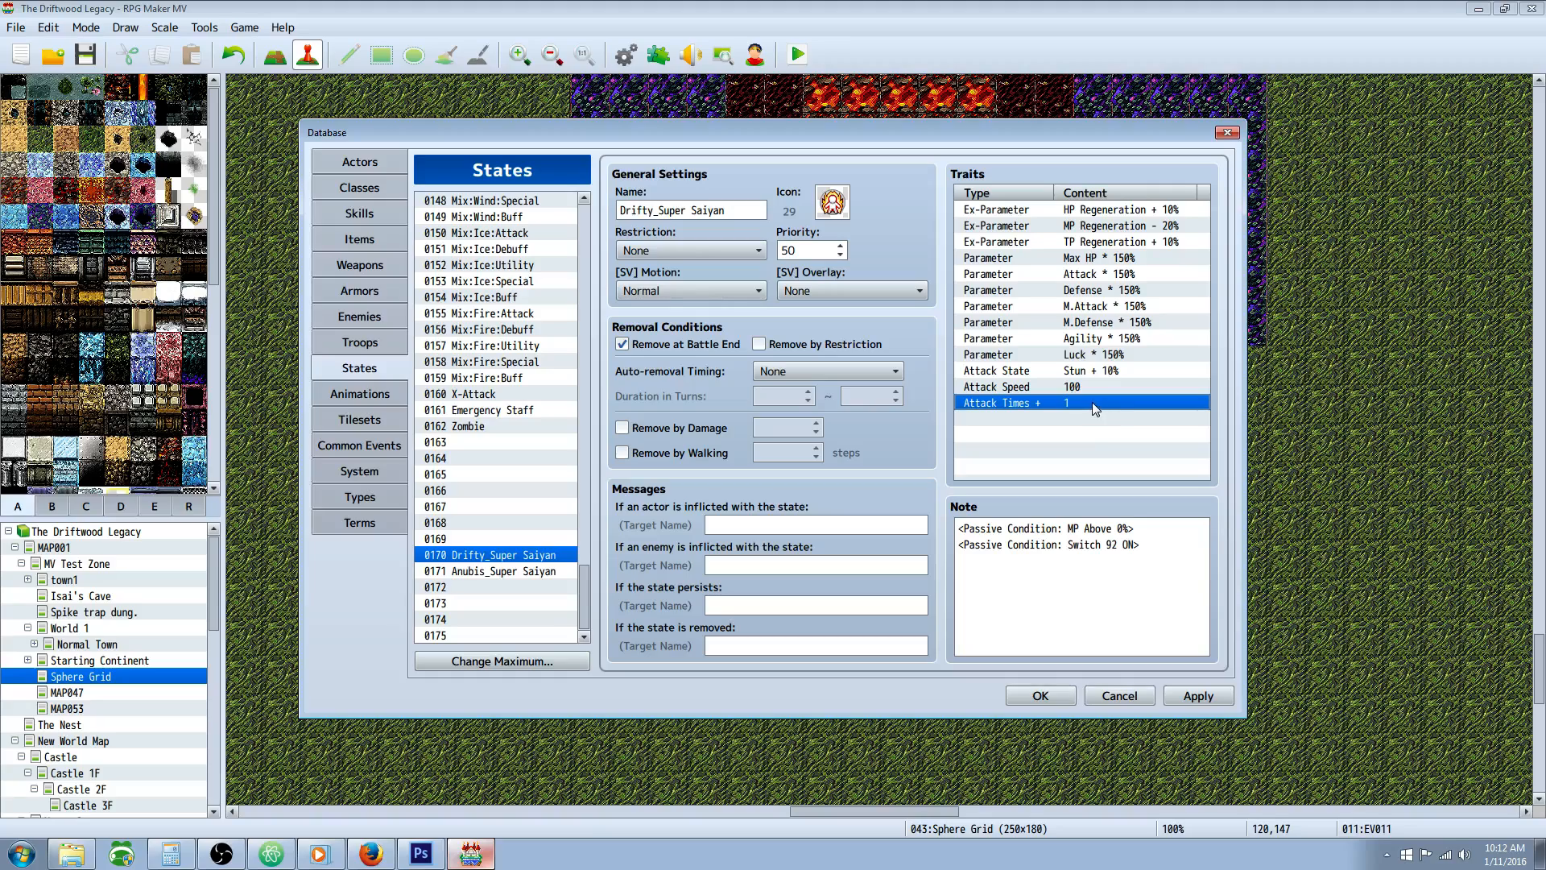
- Examine the Attack Times + option for a new trait of the Drifty_Super Saiyan state, trying a value of 1
right_click(1092, 402)
left_click(1013, 402)
right_click(1021, 426)
left_click(1049, 428)
left_click(1053, 213)
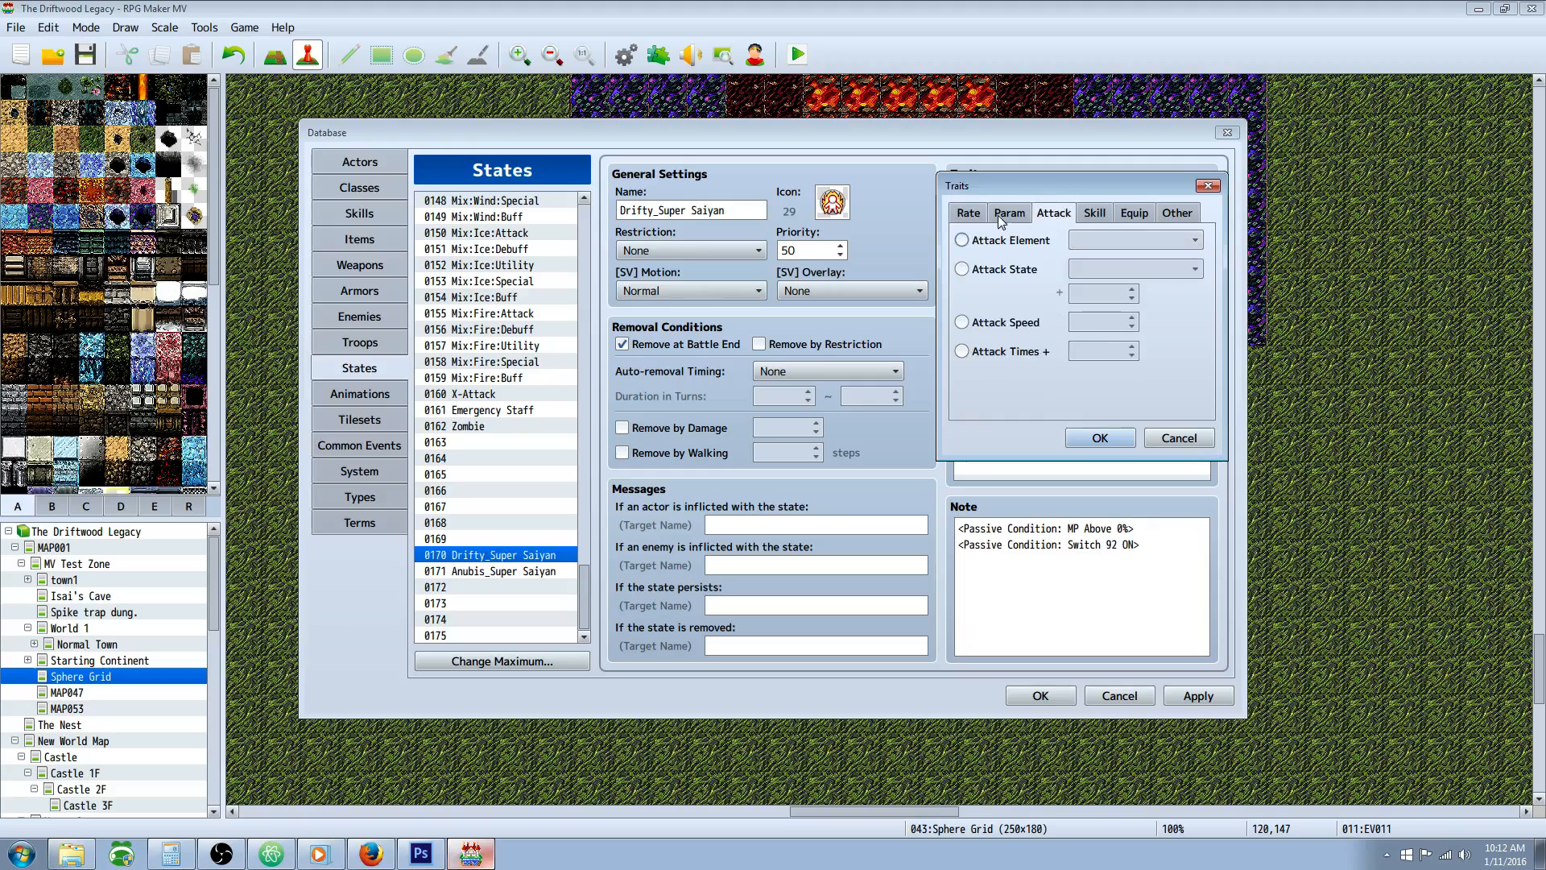
left_click(1033, 325)
left_click(1033, 354)
left_click(1073, 357)
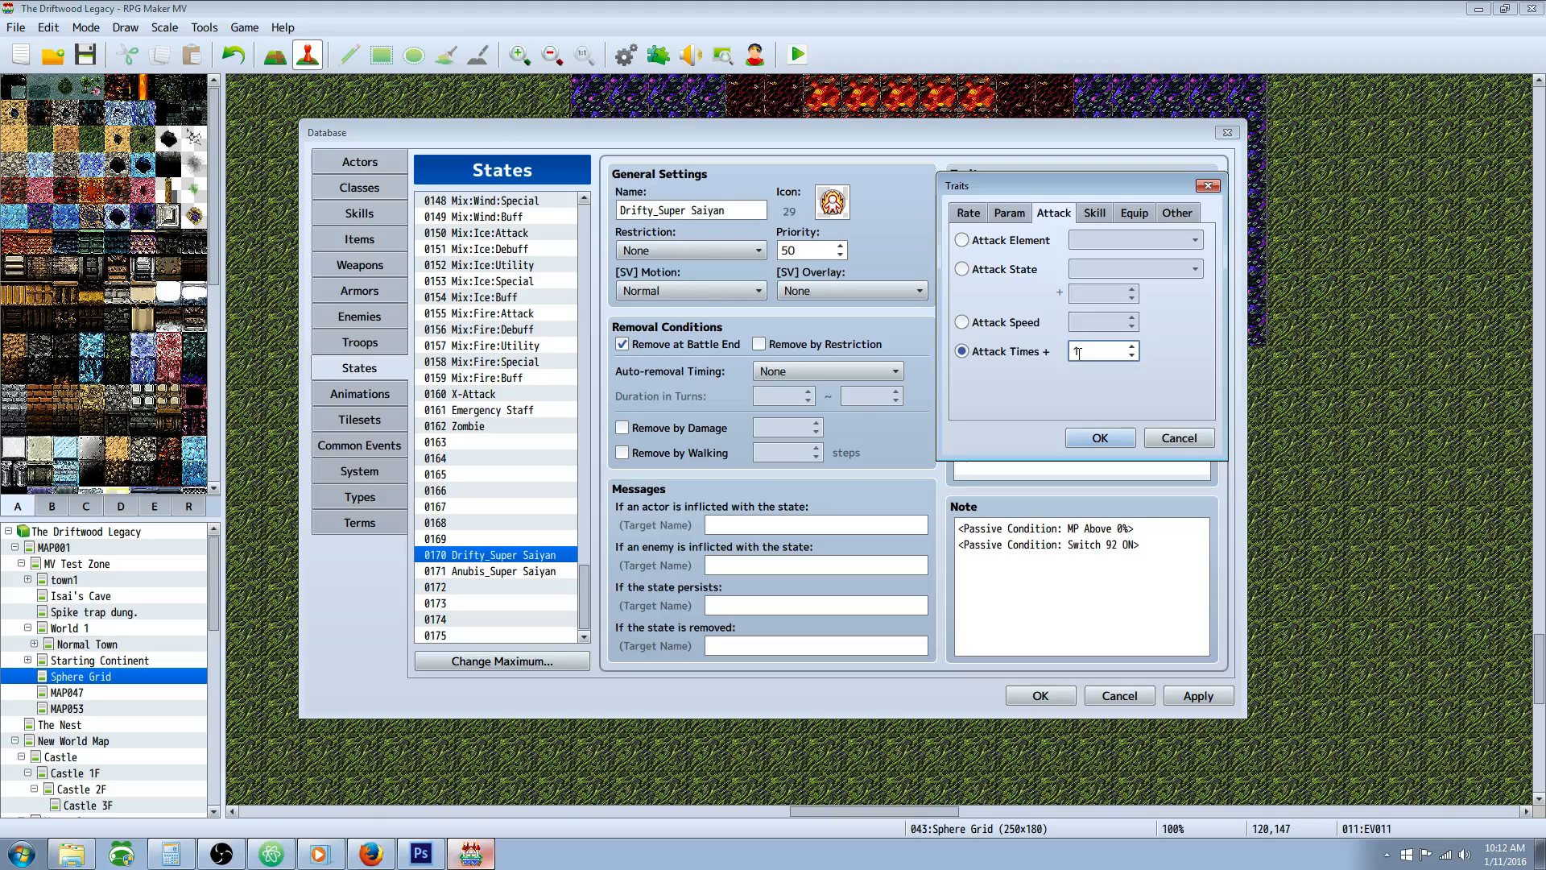
type("1")
key("Return")
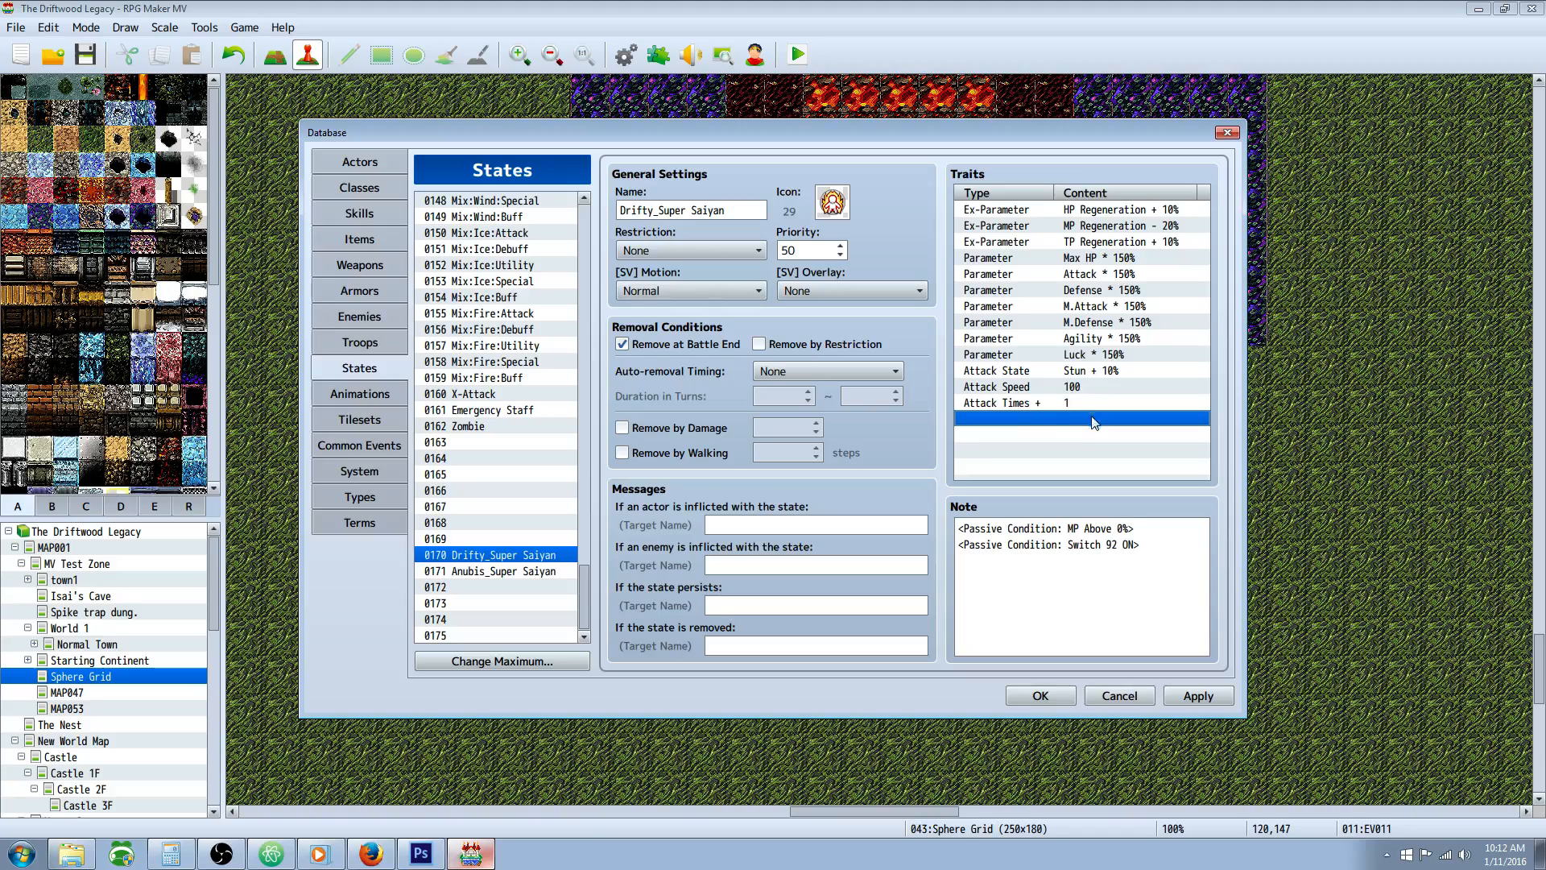
left_click(1064, 401)
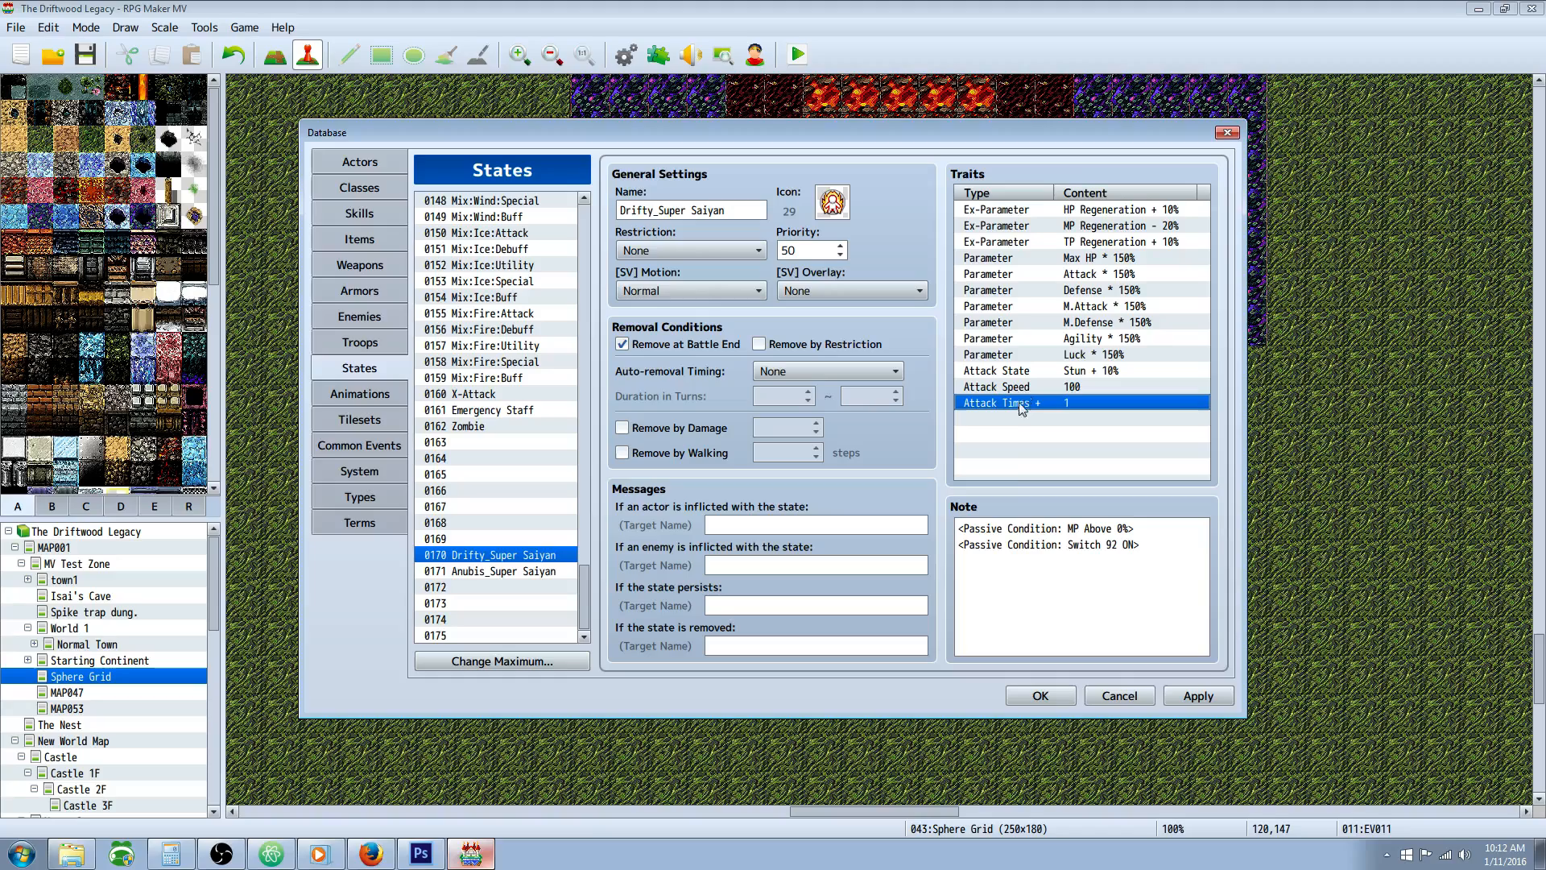
- Review the MP and switch passive condition lines in the note of the Drifty_Super Saiyan state
left_click(979, 533)
key("ctrl+a")
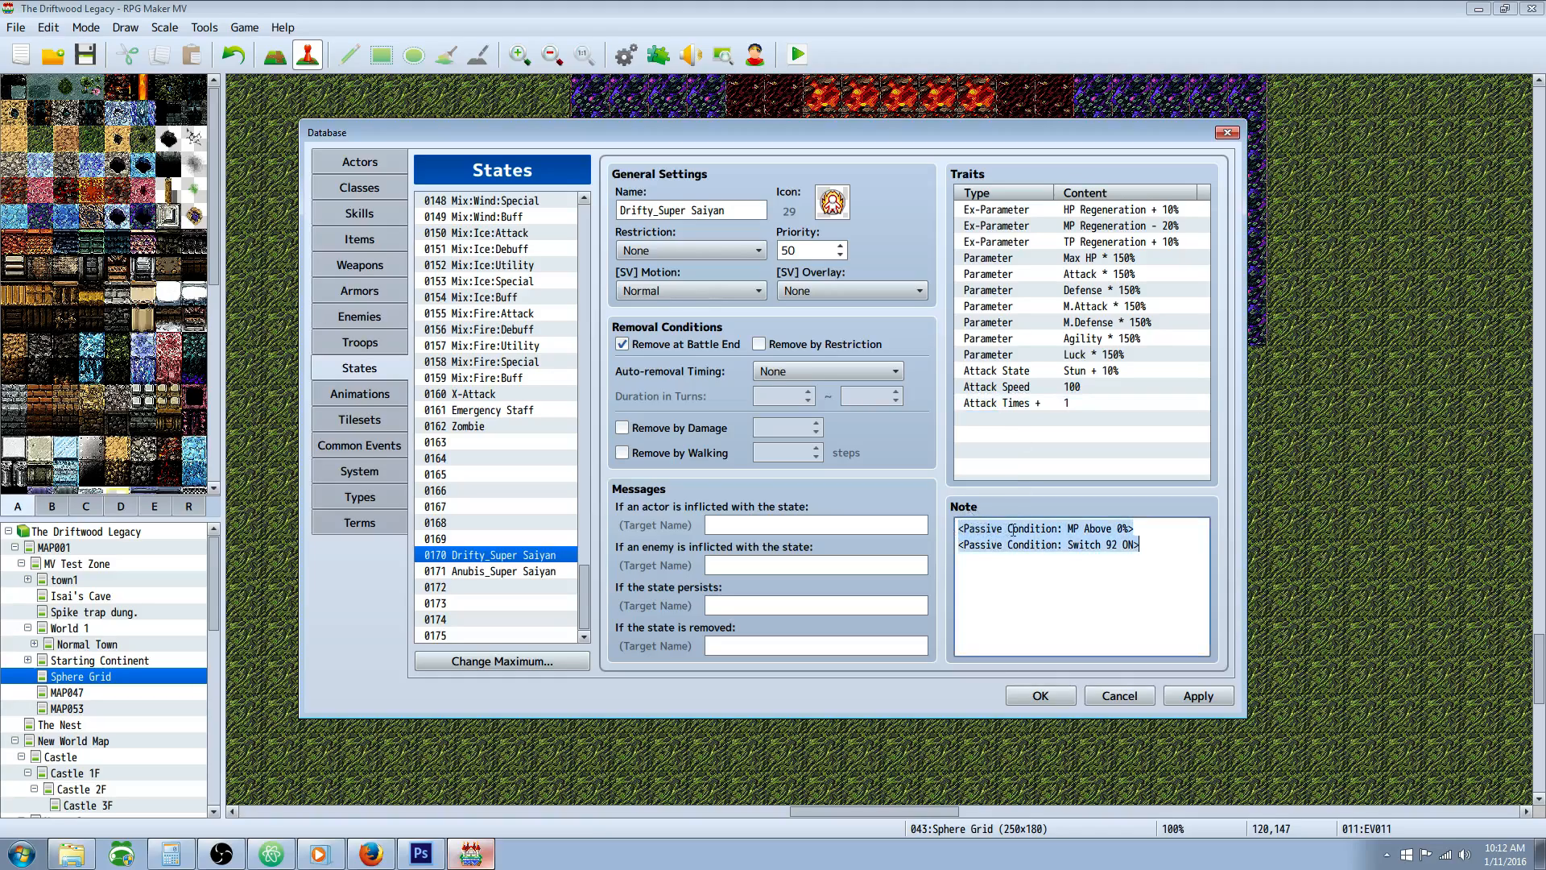
left_click(1059, 527)
key("Delete")
type("M")
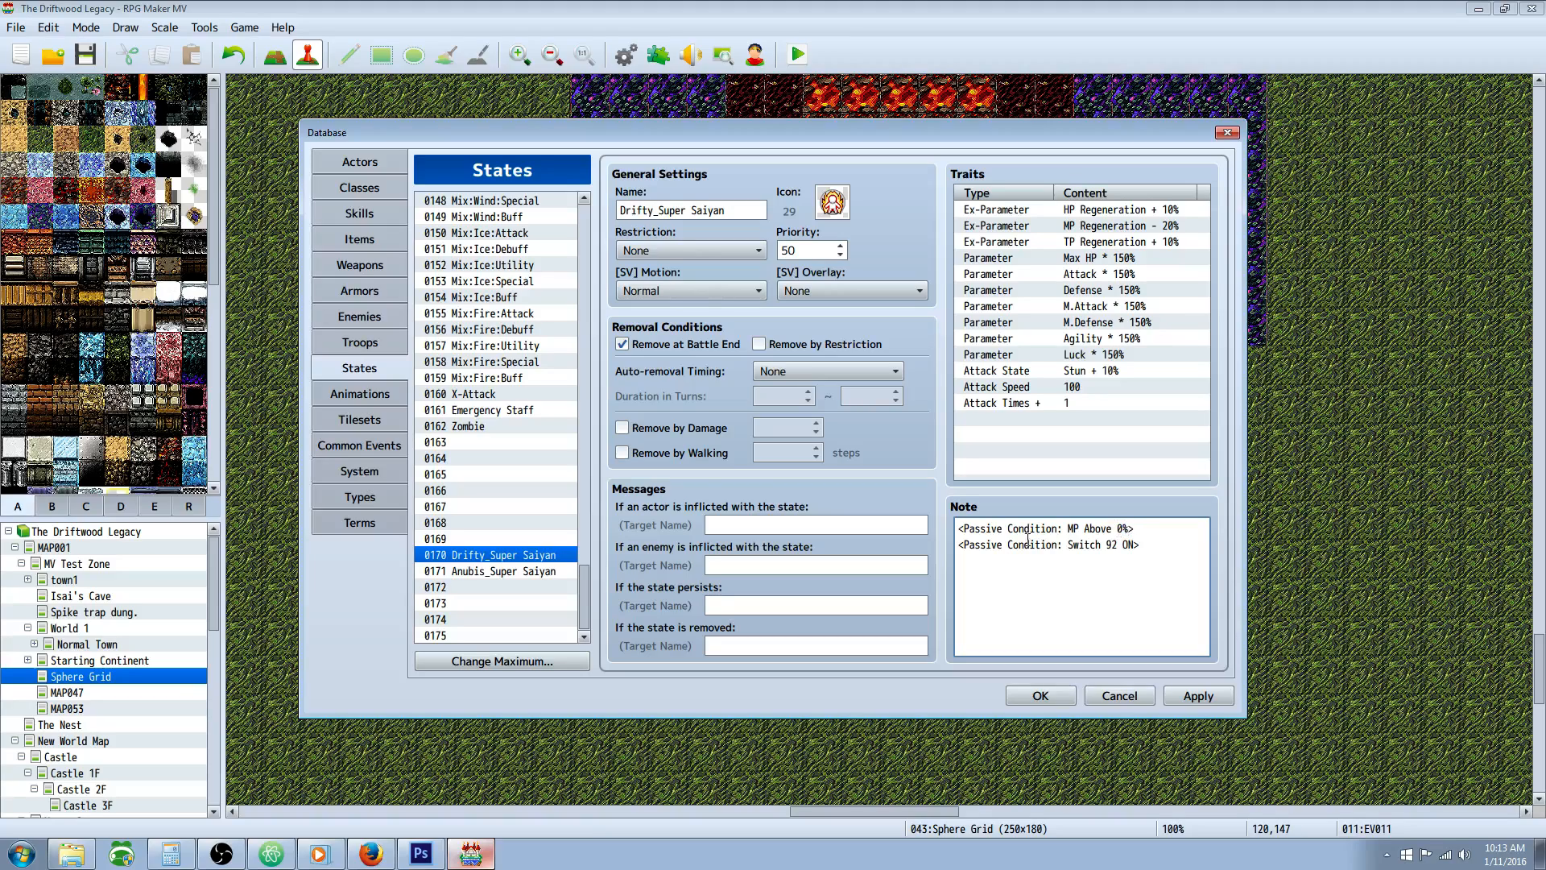
left_click_drag(960, 544, 1134, 548)
left_click(1073, 547)
key("ctrl+a")
left_click(1136, 555)
left_click_drag(1151, 553, 944, 529)
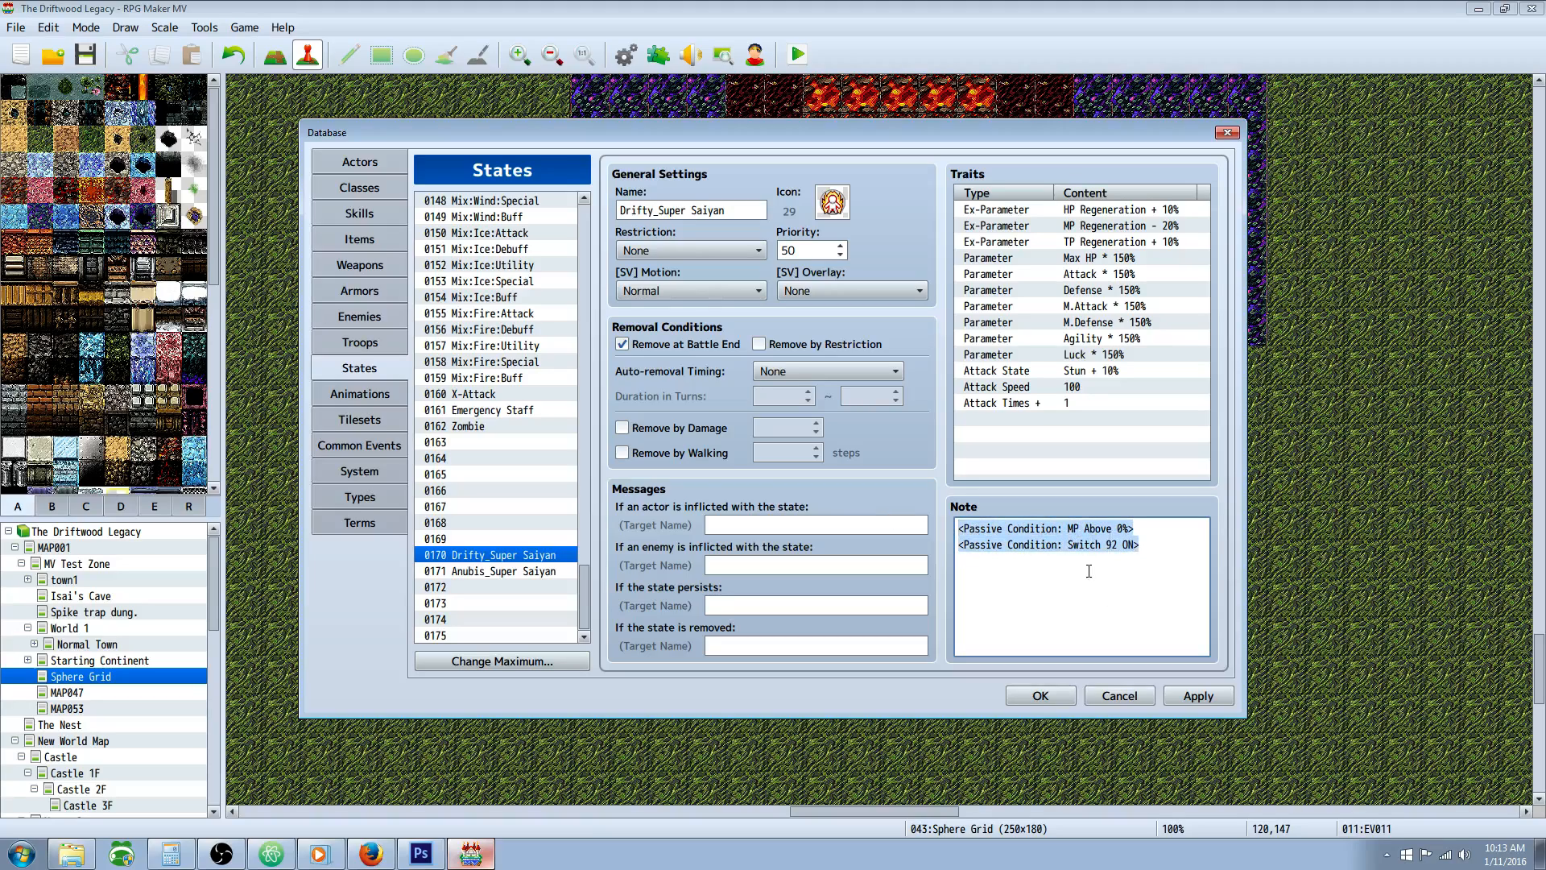
key("Right")
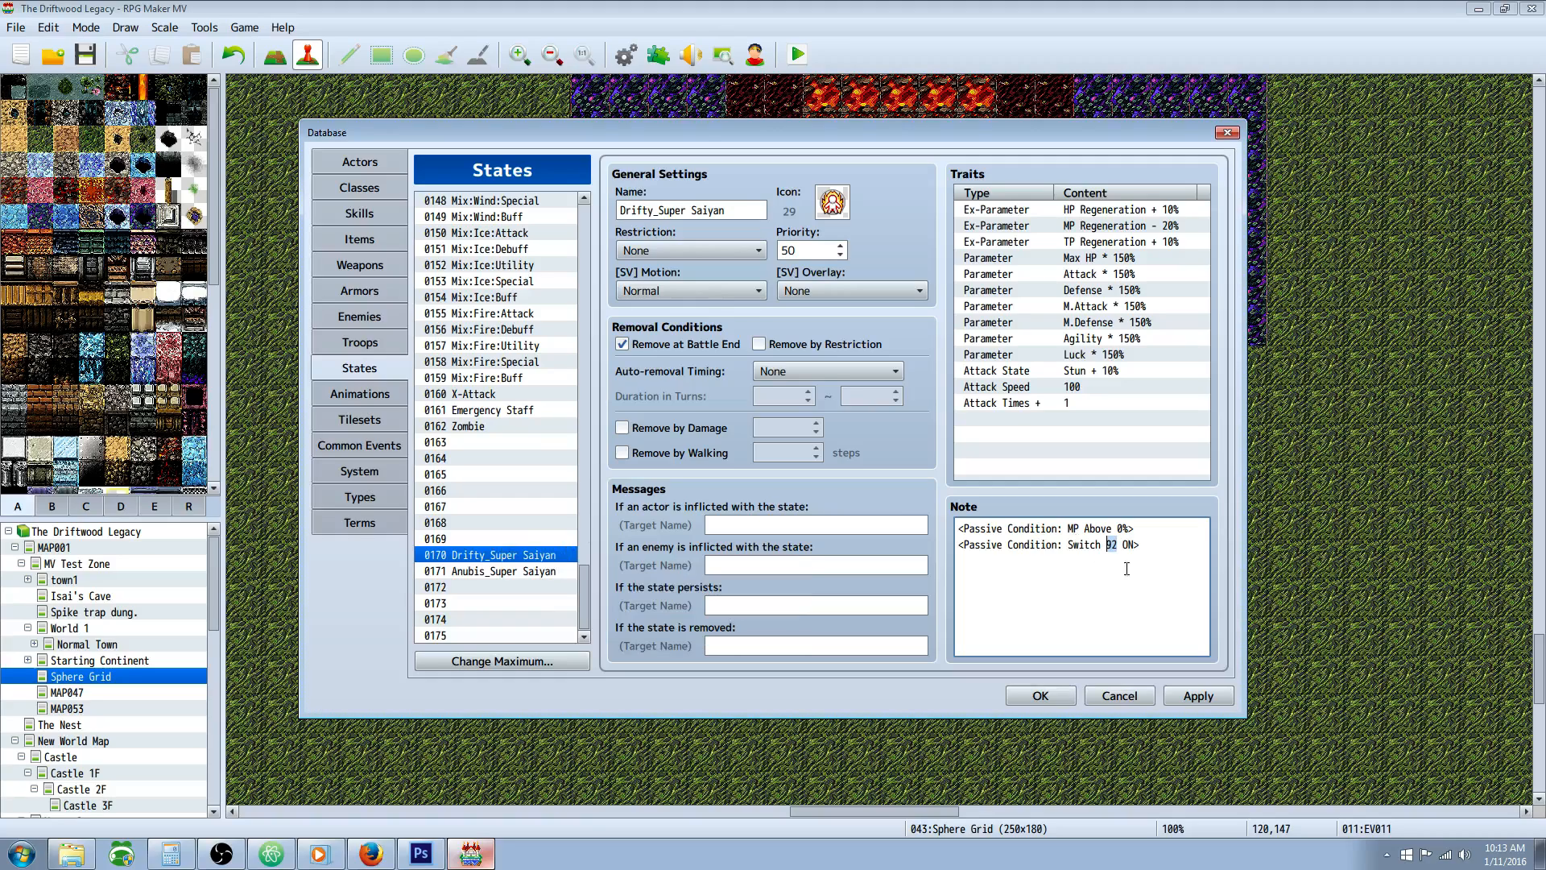
- Compare the switch numbers in the passive condition notes of the Anubis_Super Saiyan and Drifty_Super Saiyan states
left_click(505, 571)
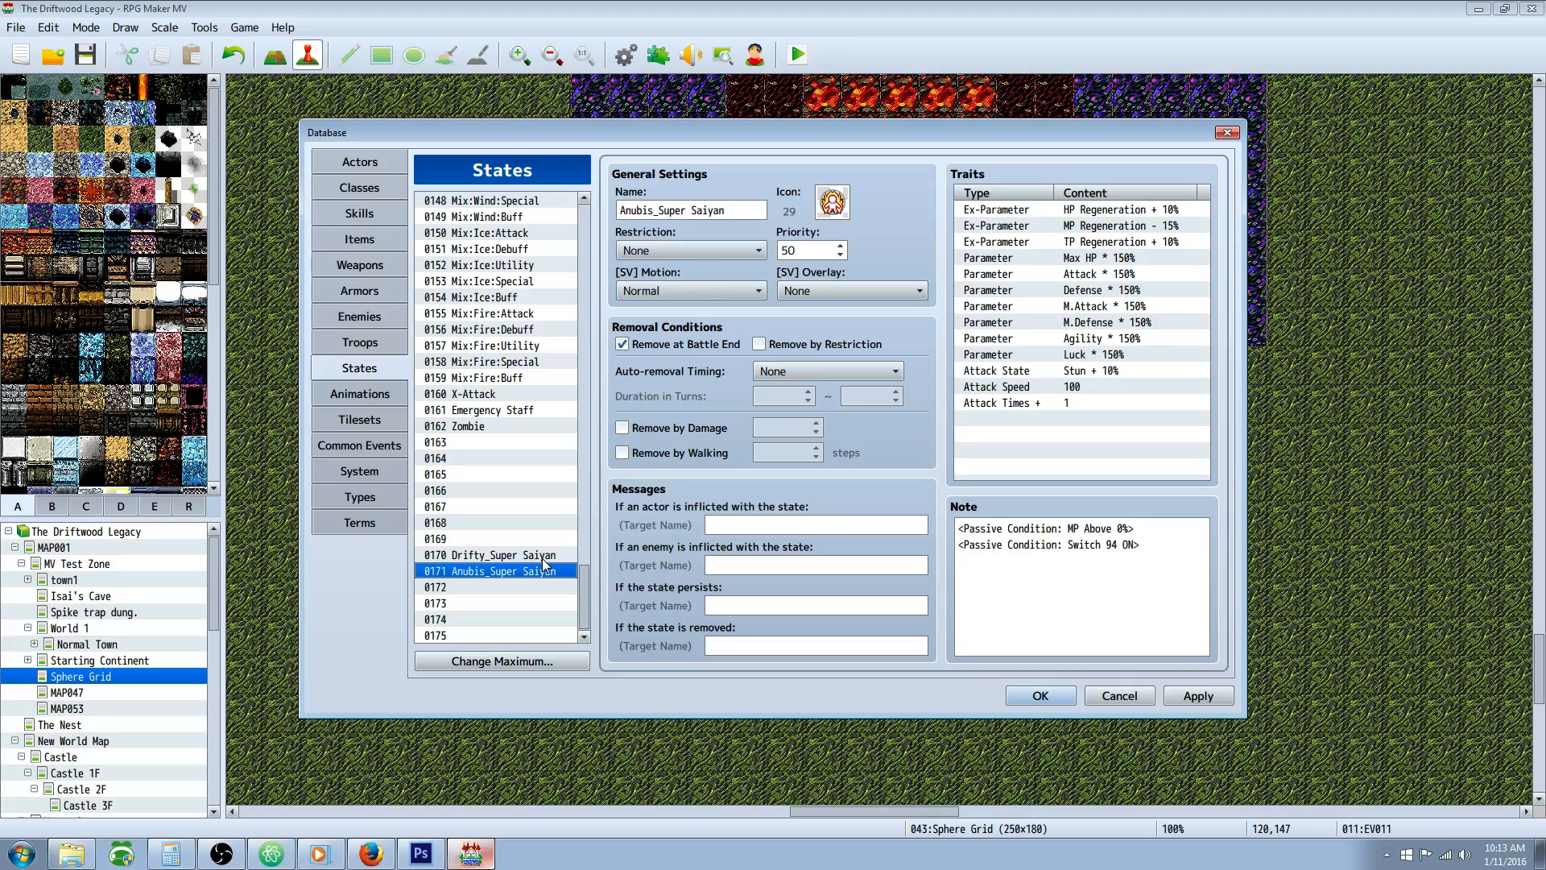
double_click(1111, 545)
left_click(514, 557)
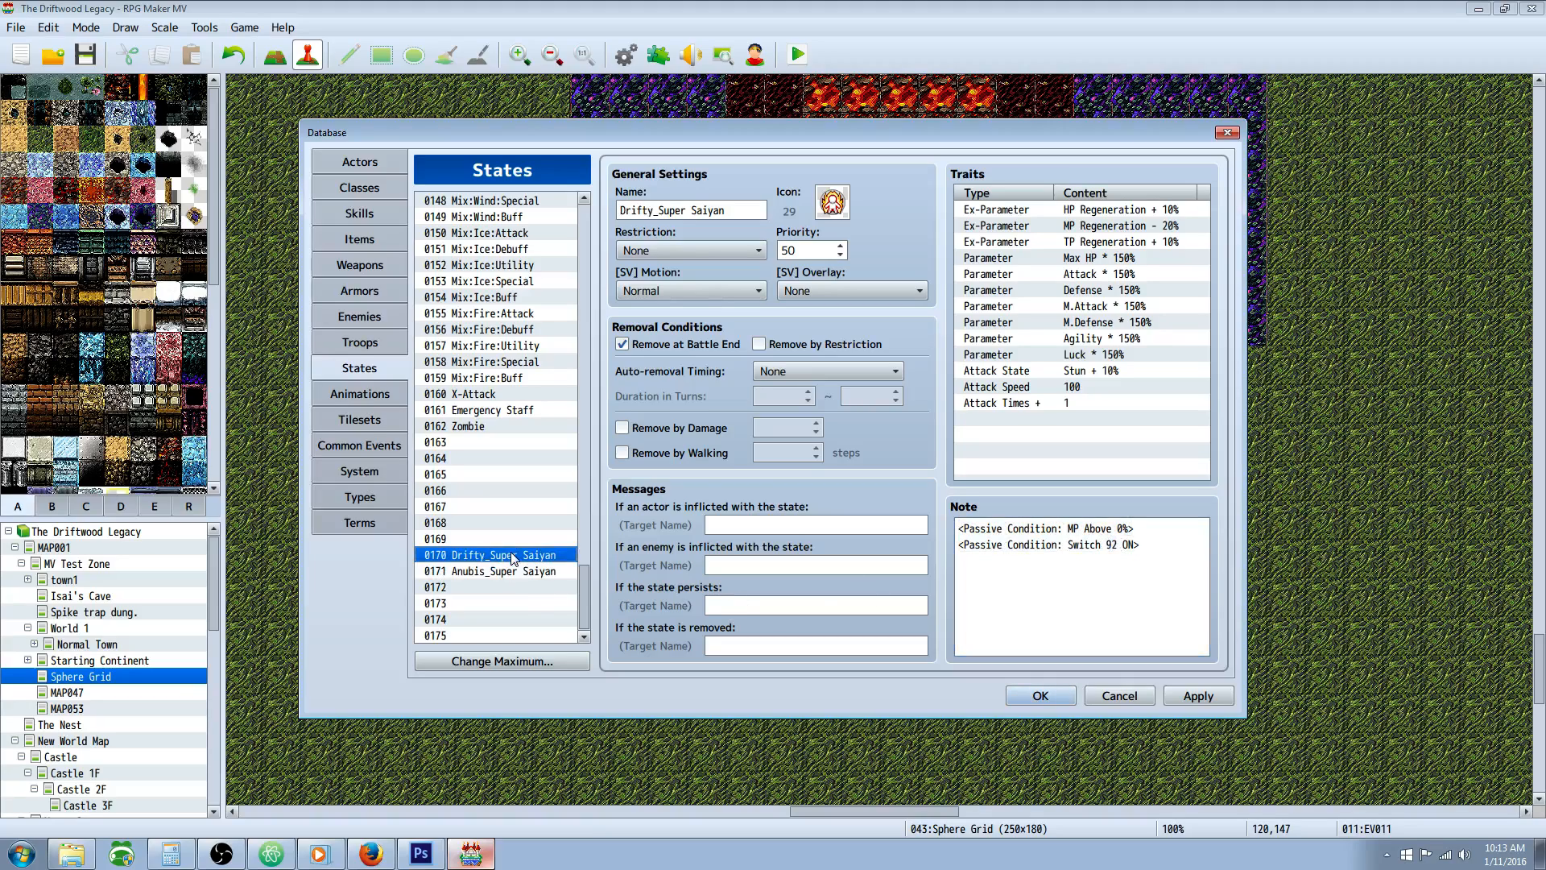
left_click(1112, 546)
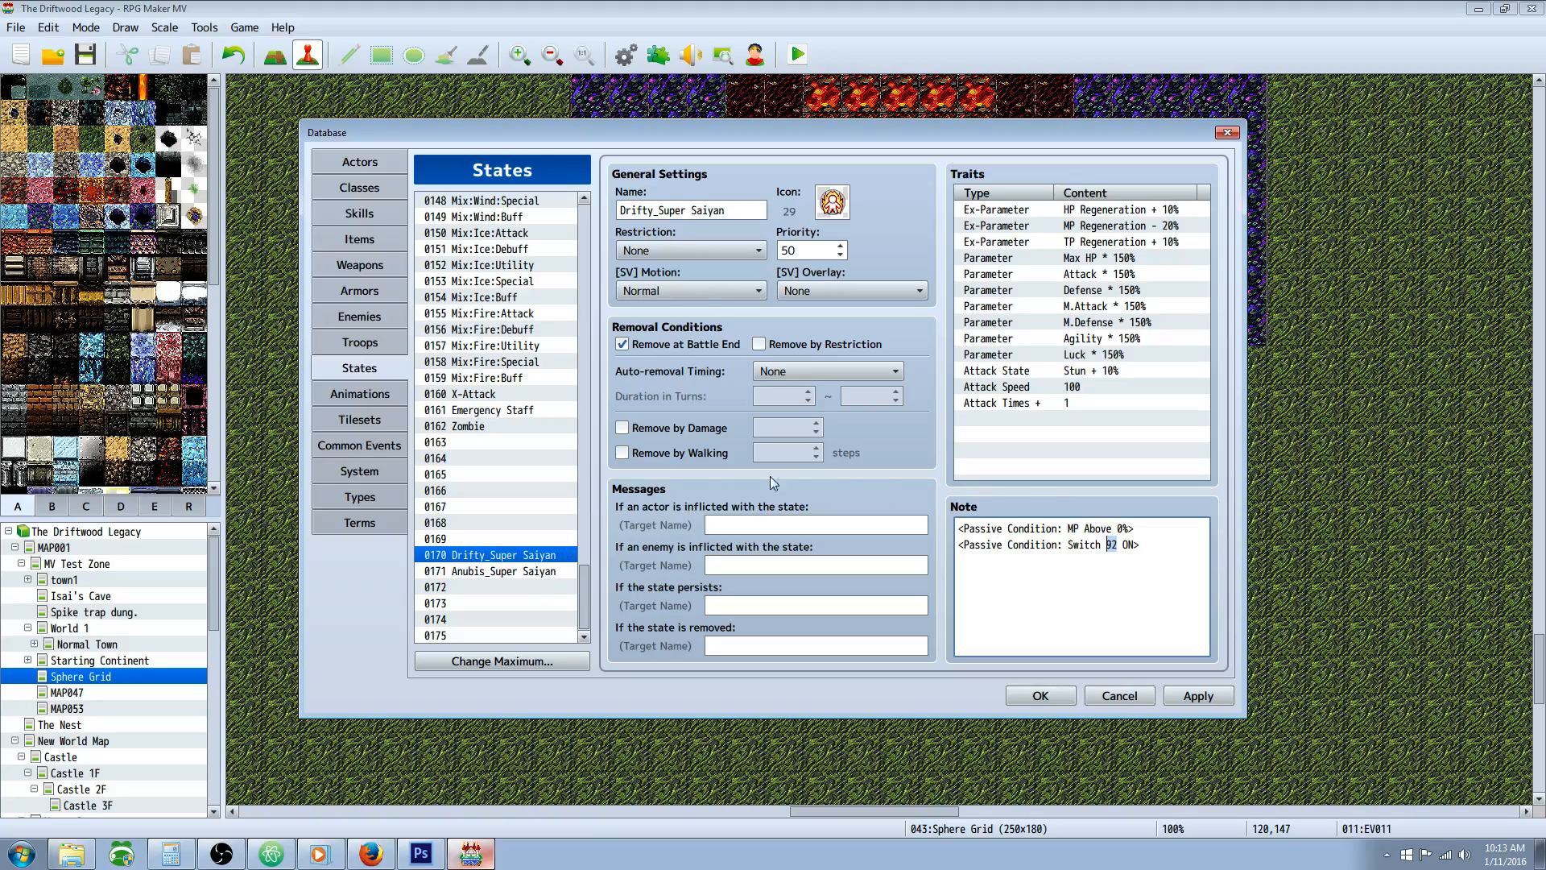
- Copy the Drifty_Super Saiyan state into empty slot 0172 and clear that slot again
right_click(505, 561)
left_click(522, 567)
right_click(495, 586)
left_click(530, 613)
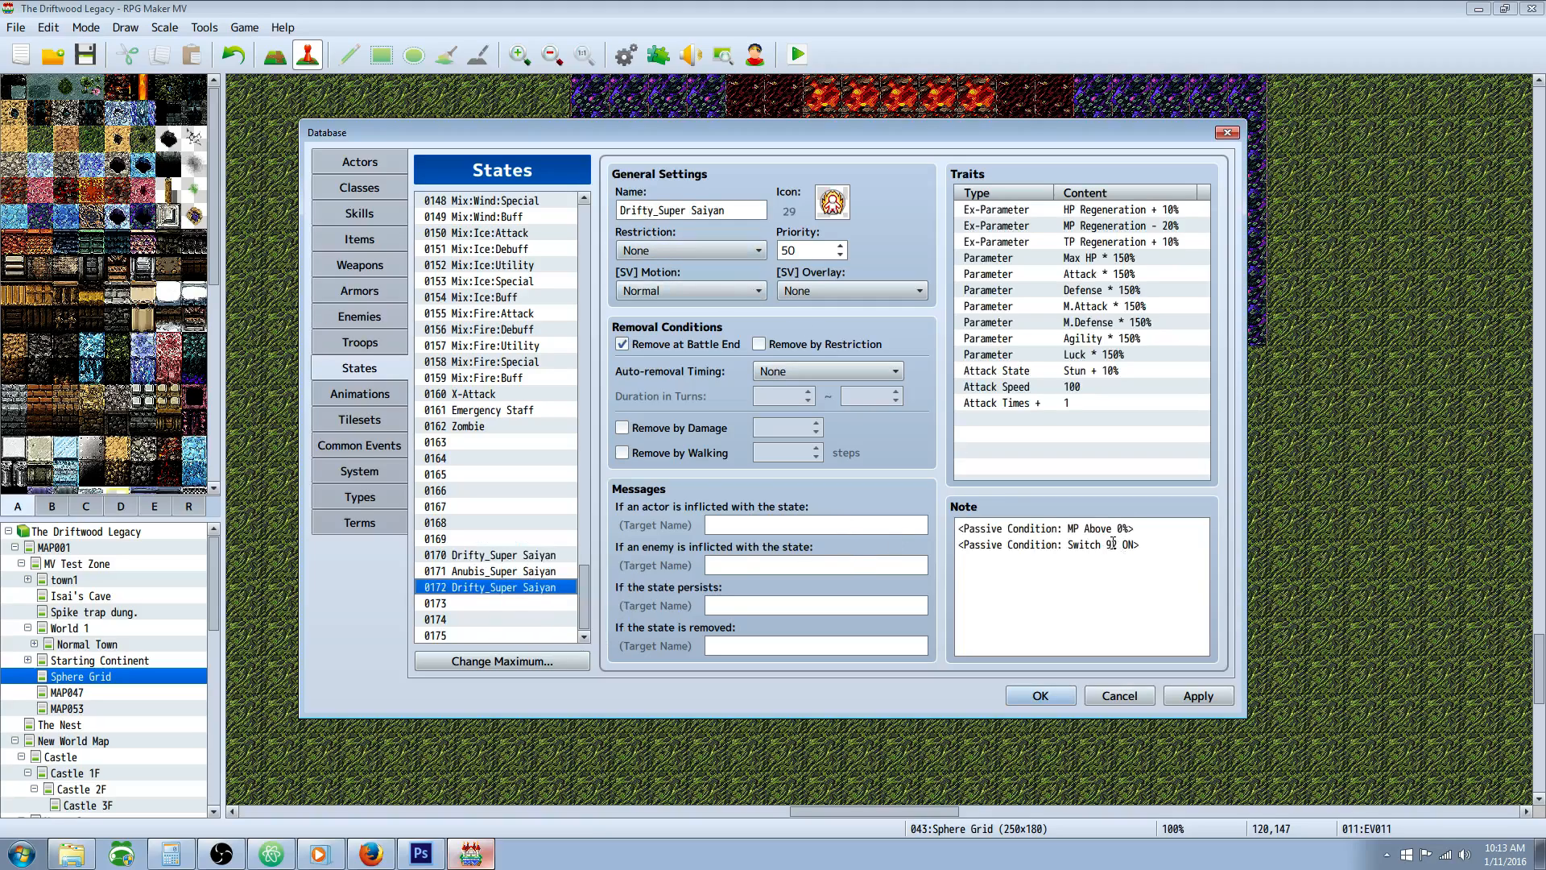
right_click(497, 587)
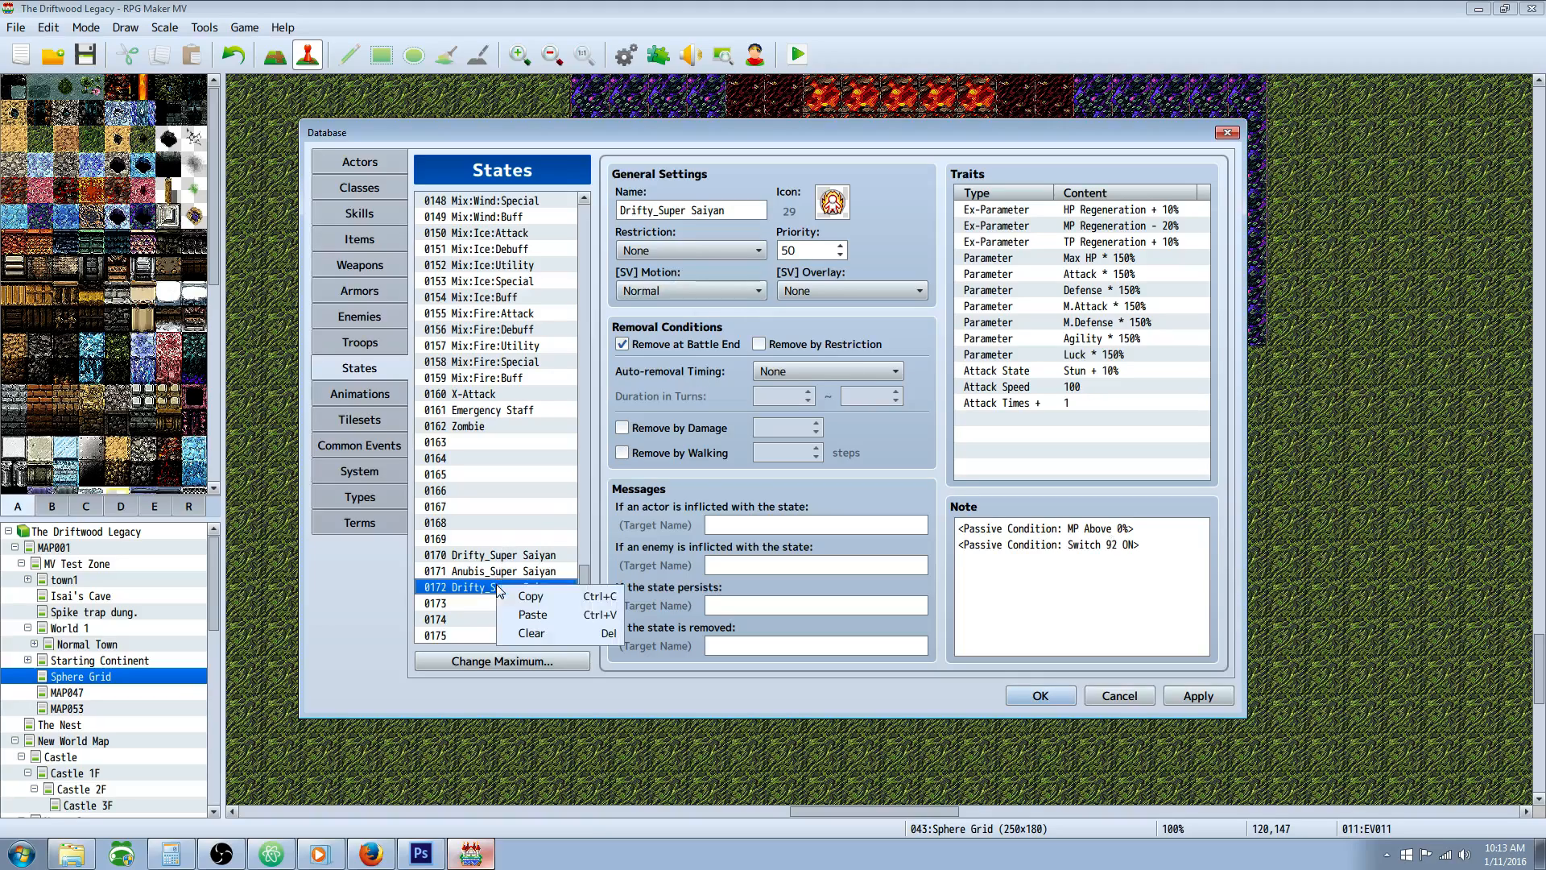
left_click(533, 633)
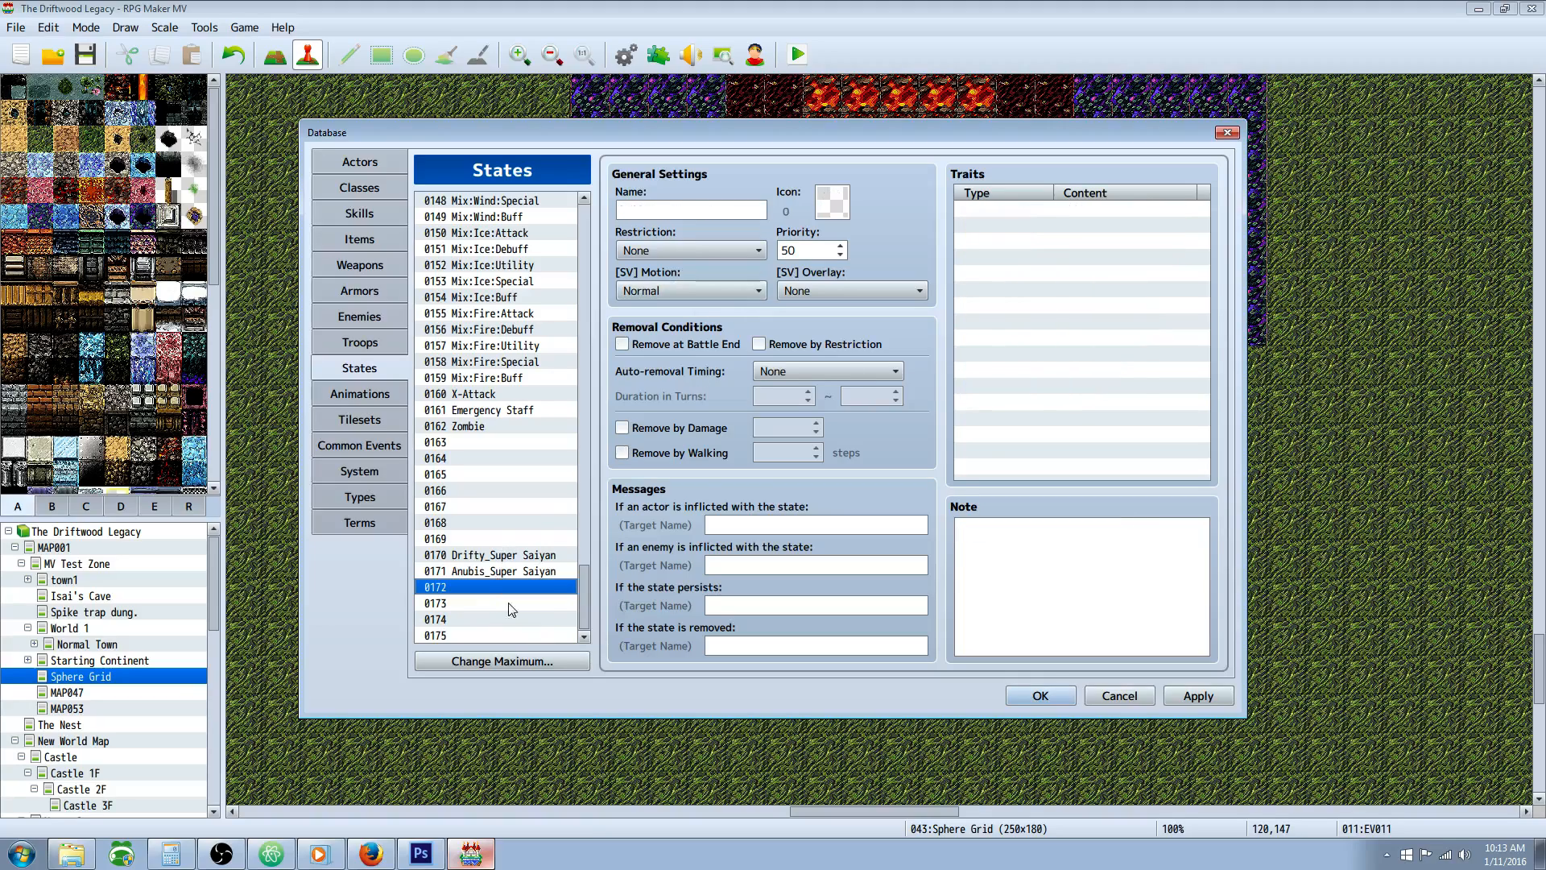
- Examine the Change State command that removes Drifty_Super Saiyan from Drifty in the Remove Super Saiyan common event
left_click(359, 445)
left_click(860, 367)
left_click(780, 284)
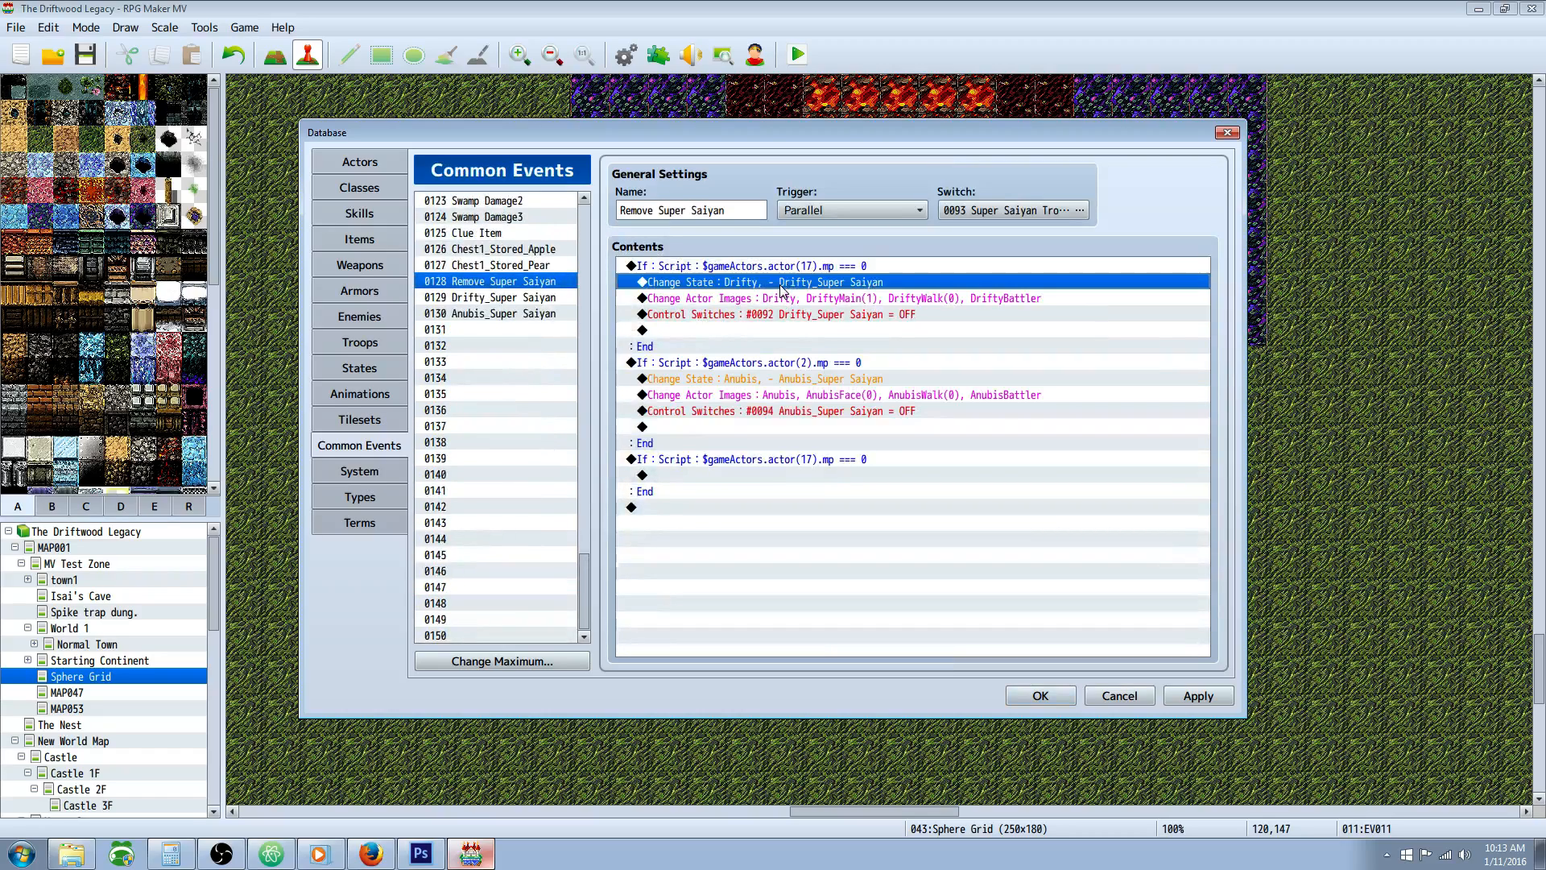
left_click(720, 272)
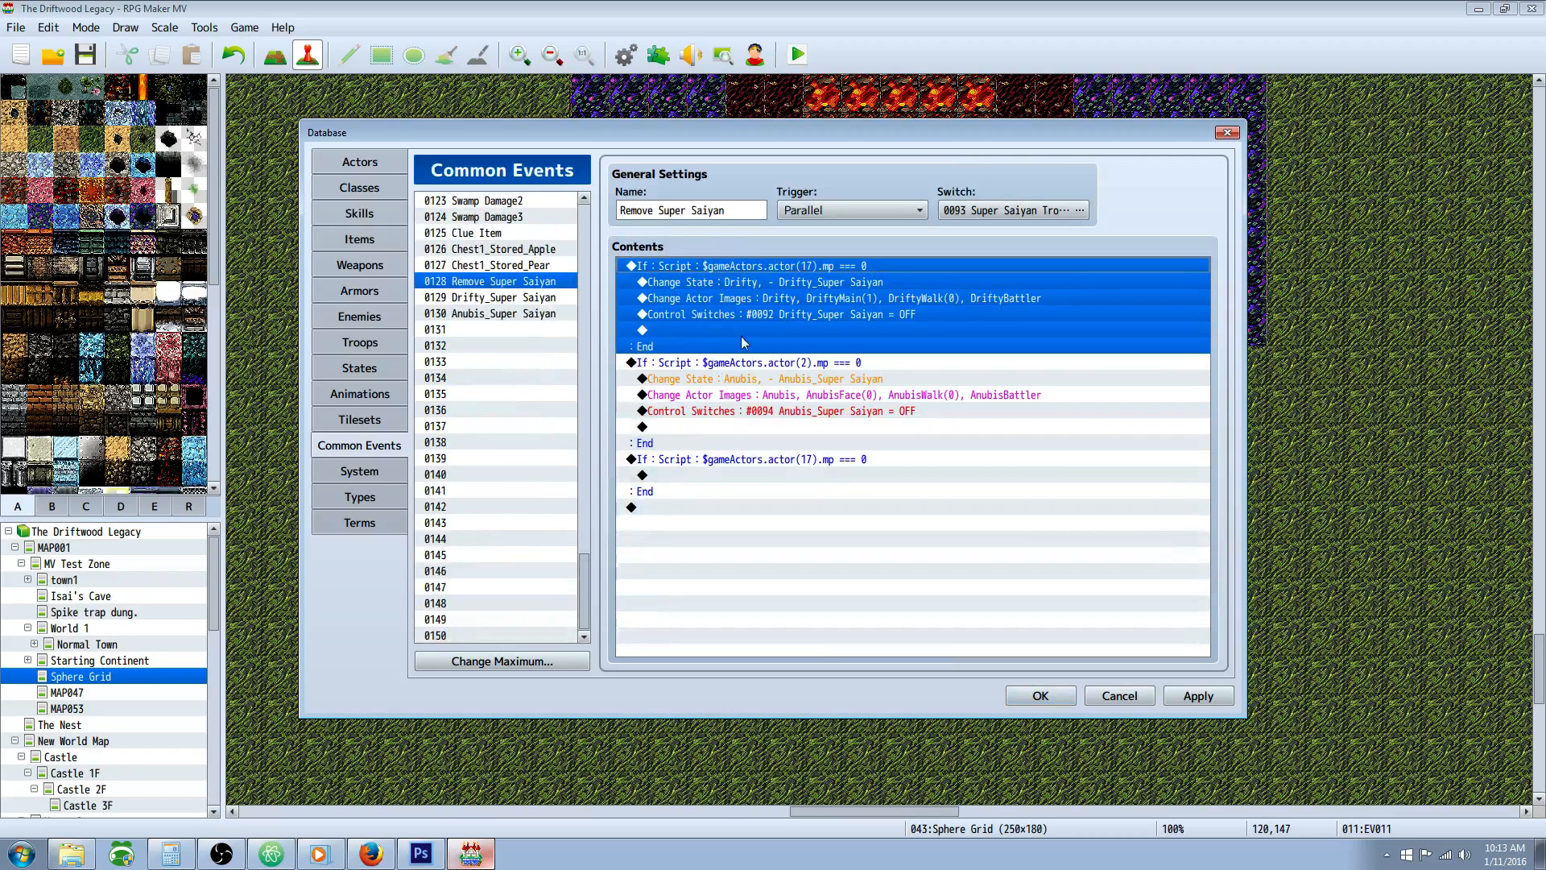
right_click(785, 285)
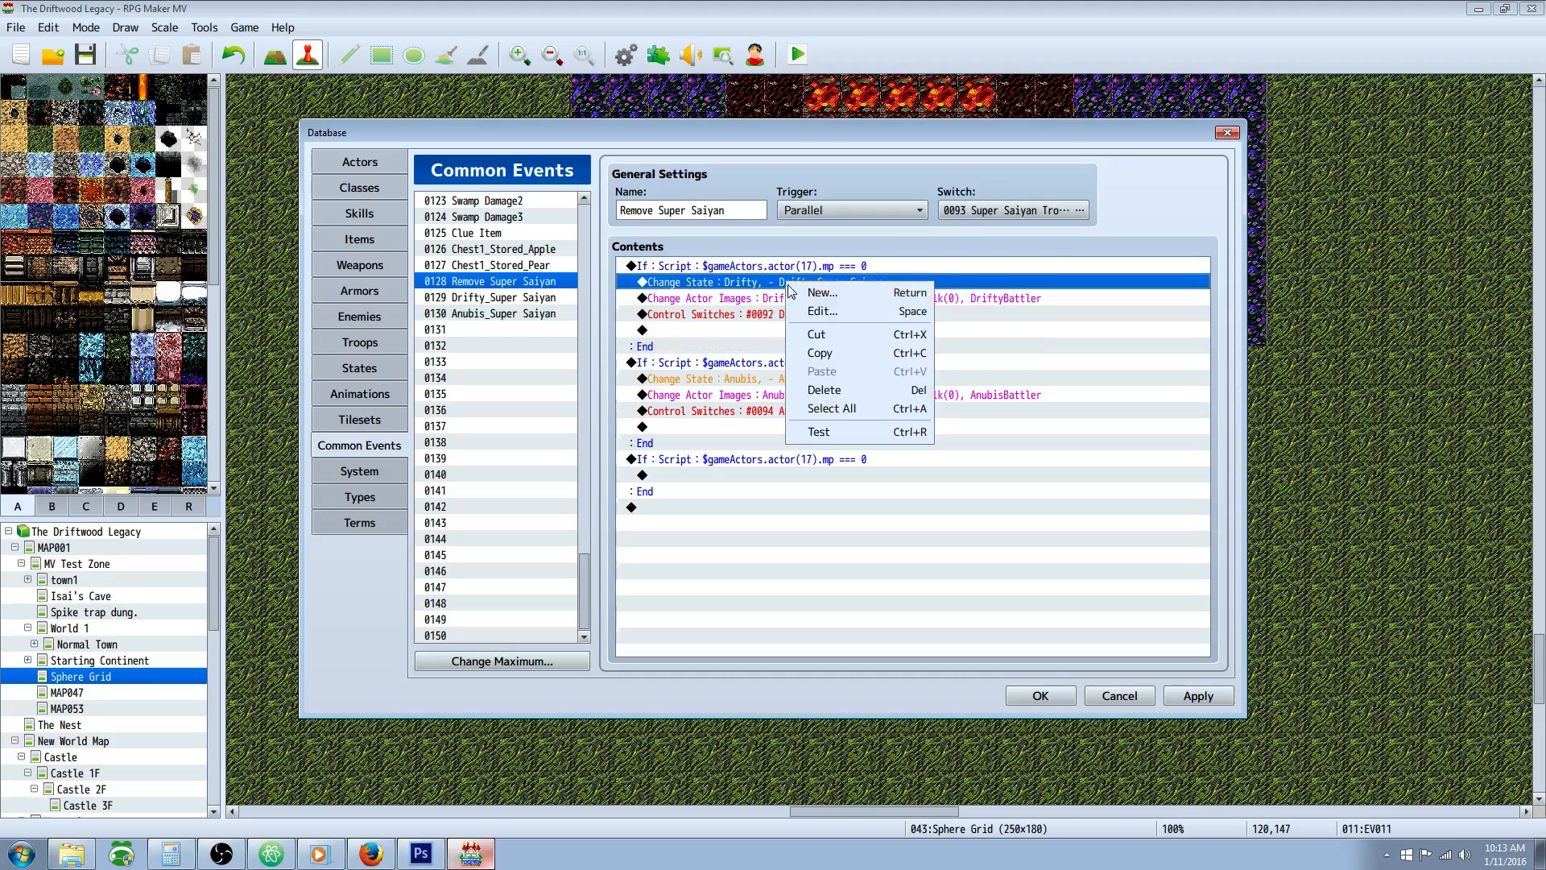
left_click(825, 313)
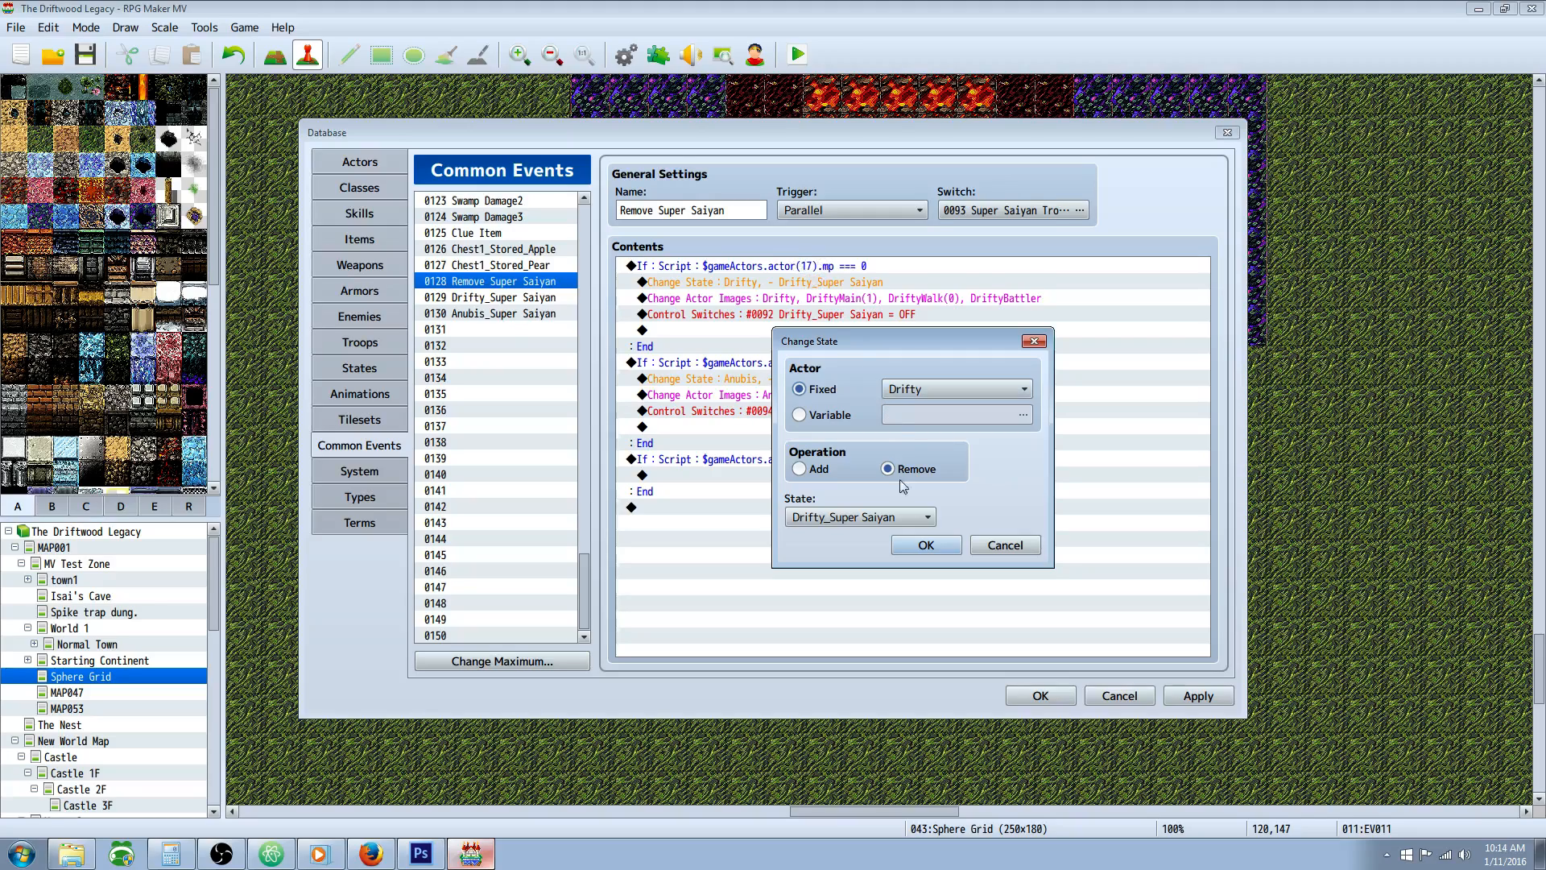
left_click(995, 546)
- Examine the face, character and battler images in Drifty's Change Actor Images command of the Remove Super Saiyan common event
left_click(739, 300)
right_click(739, 300)
left_click(786, 334)
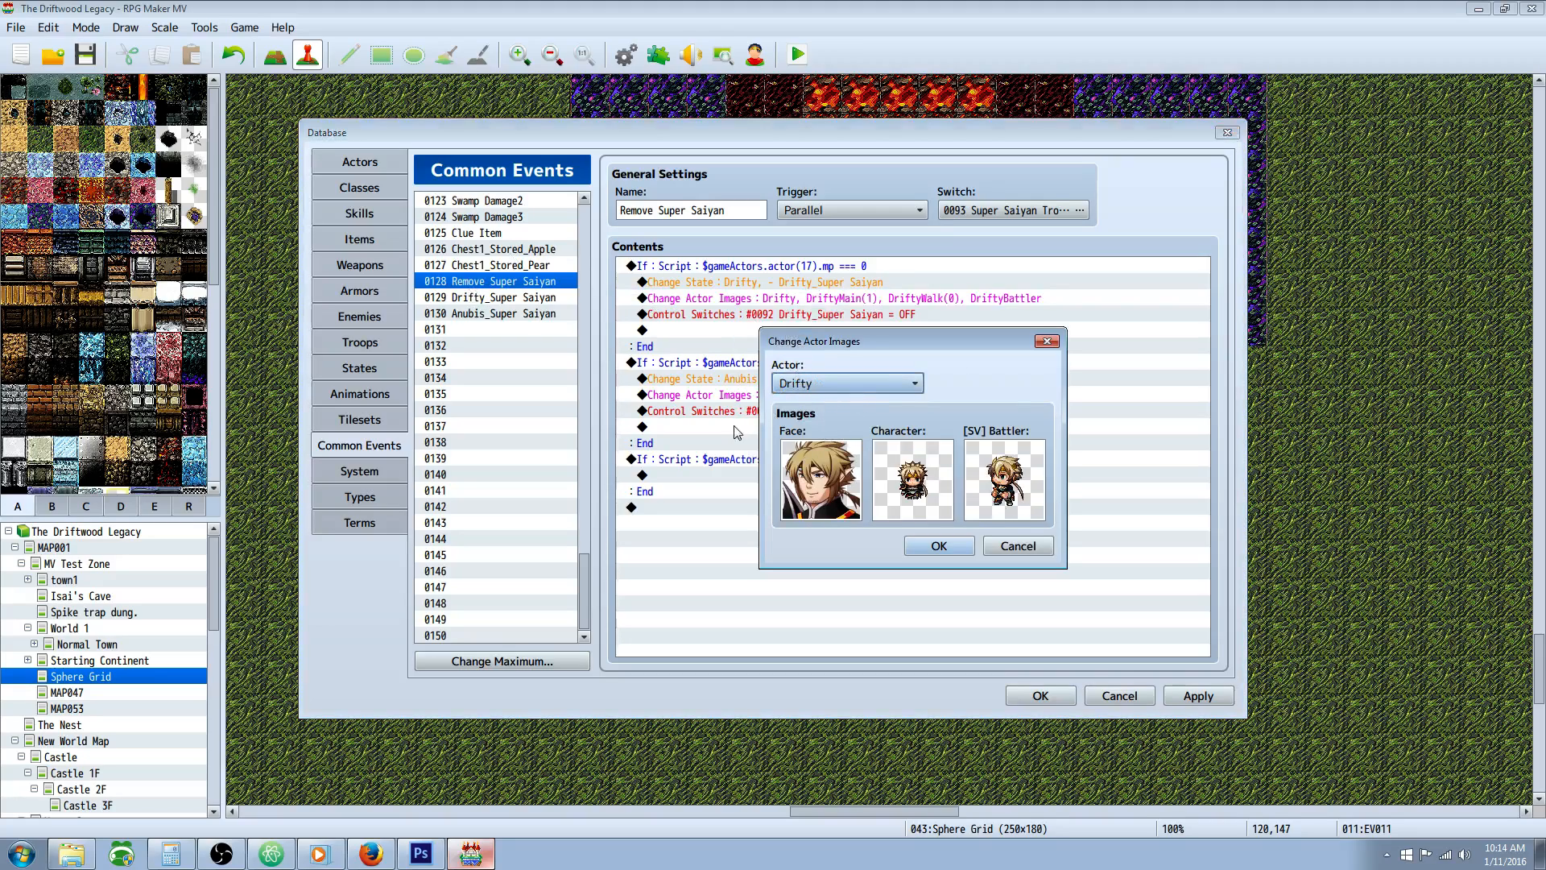
left_click(1028, 553)
- Add a Change Actor Images command with Drifty's default images at the end of the Remove Super Saiyan common event
right_click(760, 493)
left_click(749, 557)
right_click(683, 509)
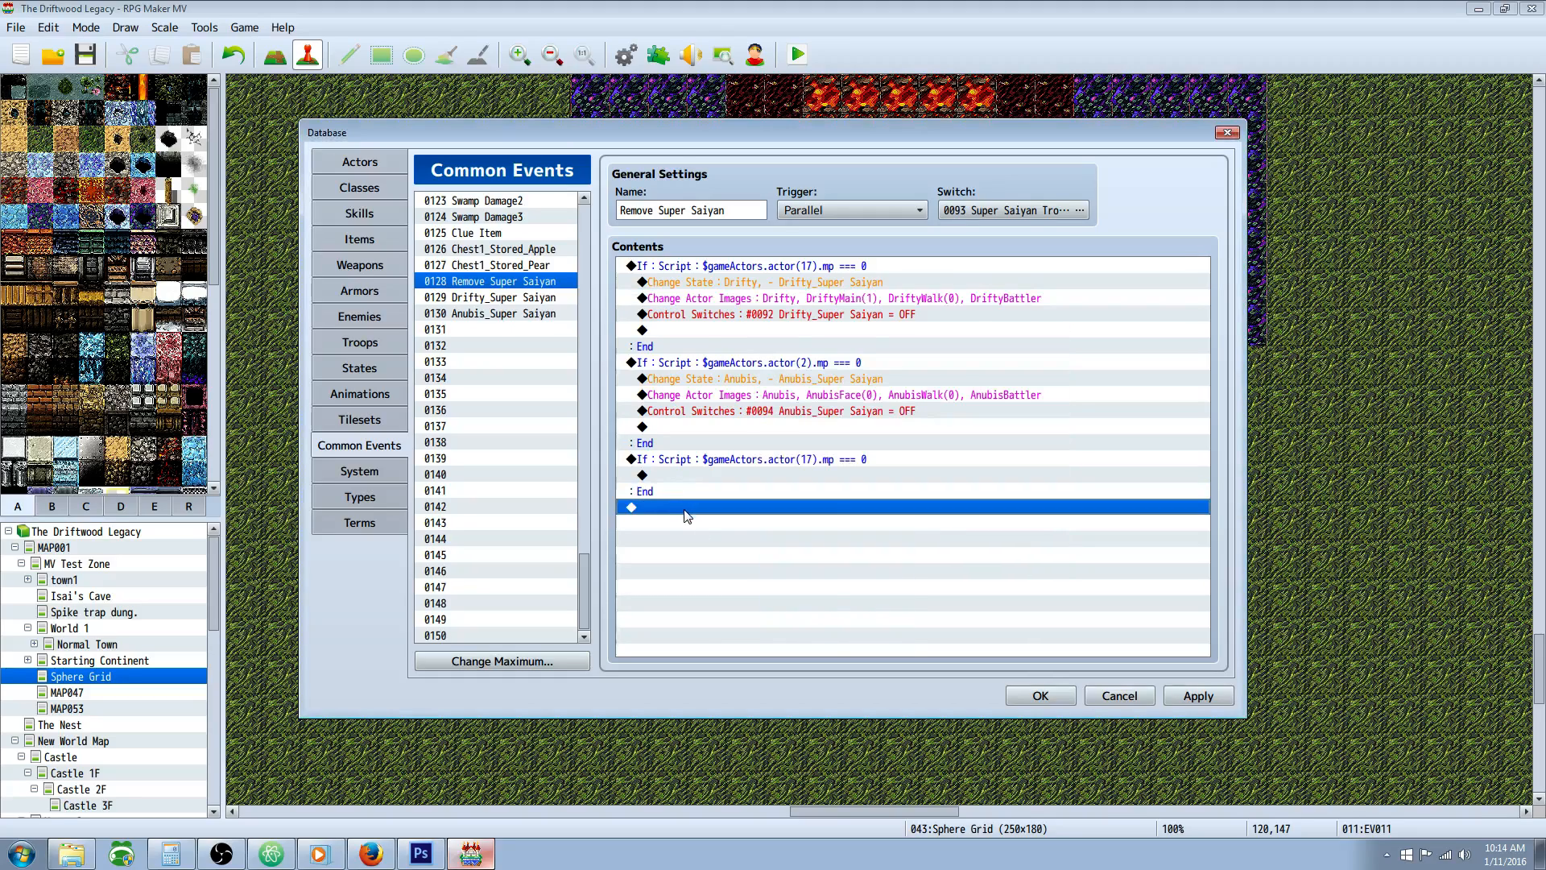
left_click(716, 521)
left_click(780, 217)
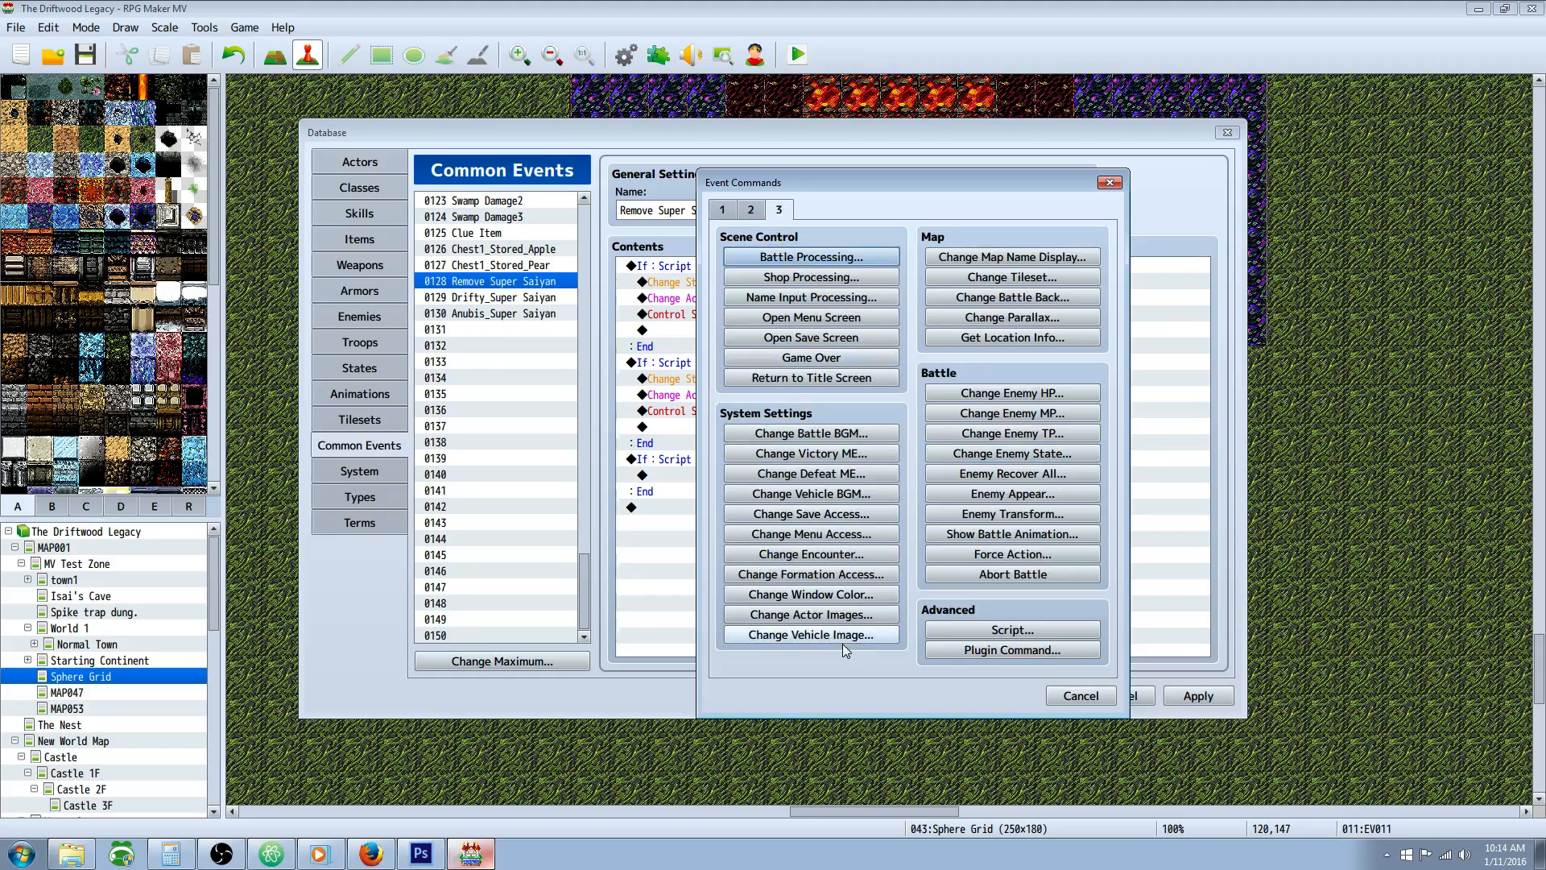
left_click(829, 614)
left_click(842, 379)
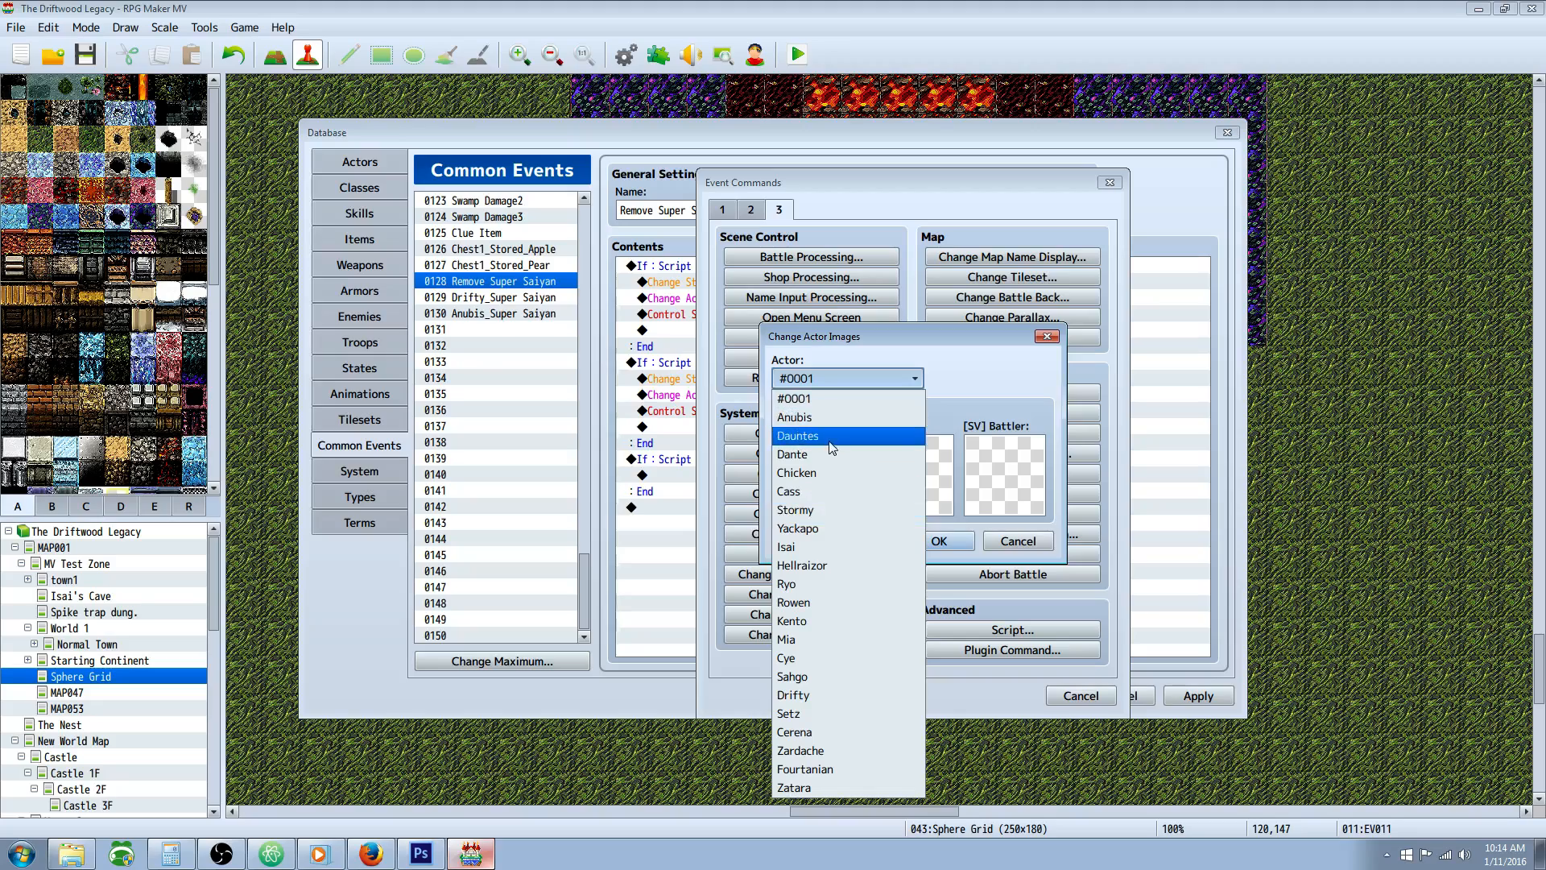
left_click(830, 694)
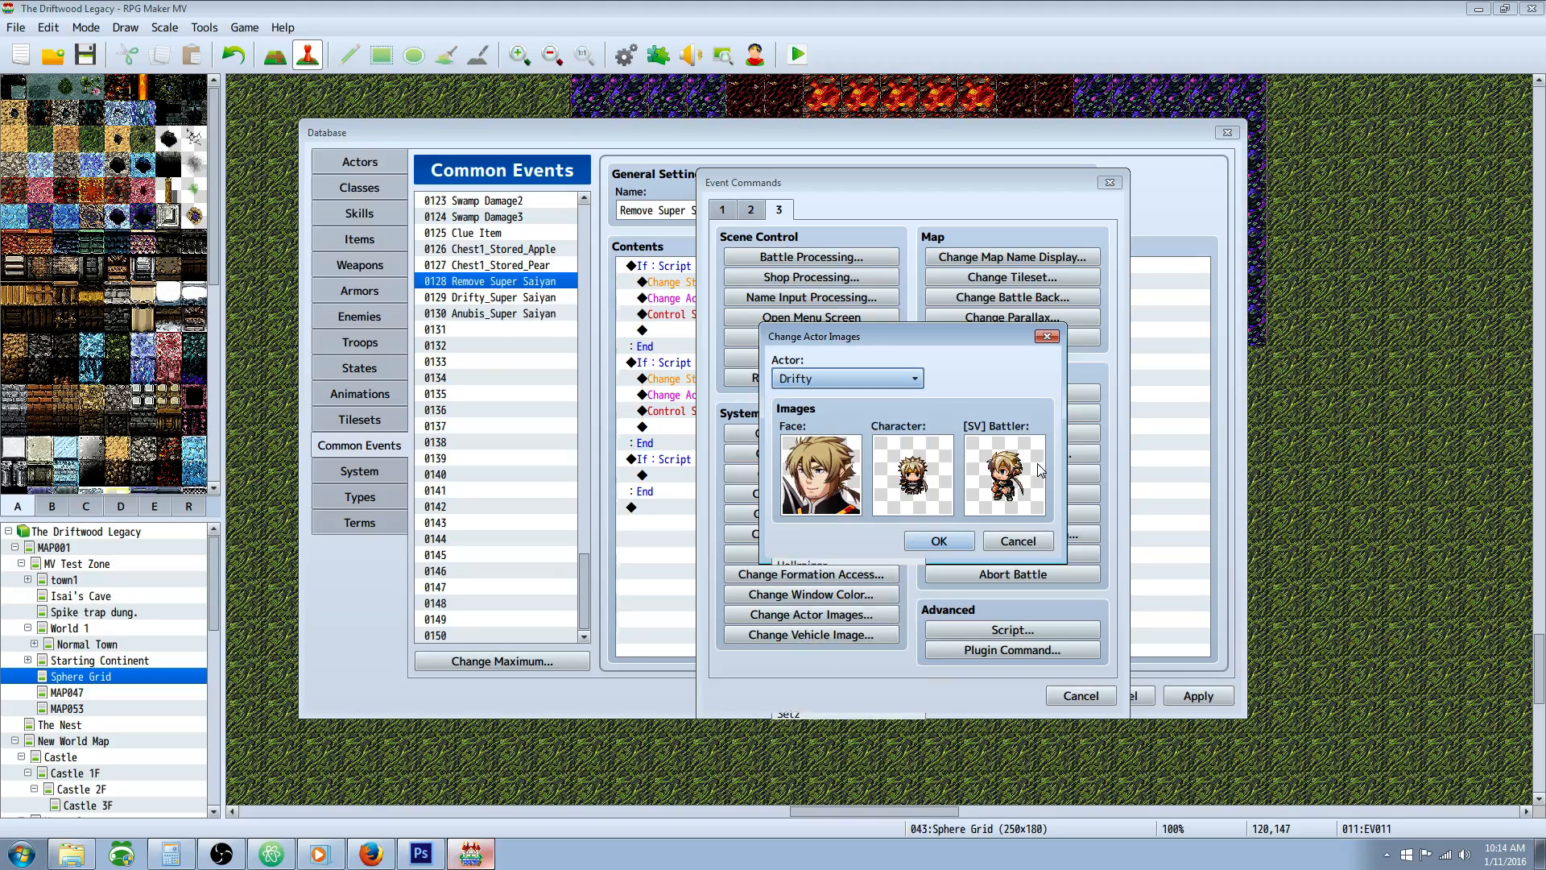
left_click(944, 541)
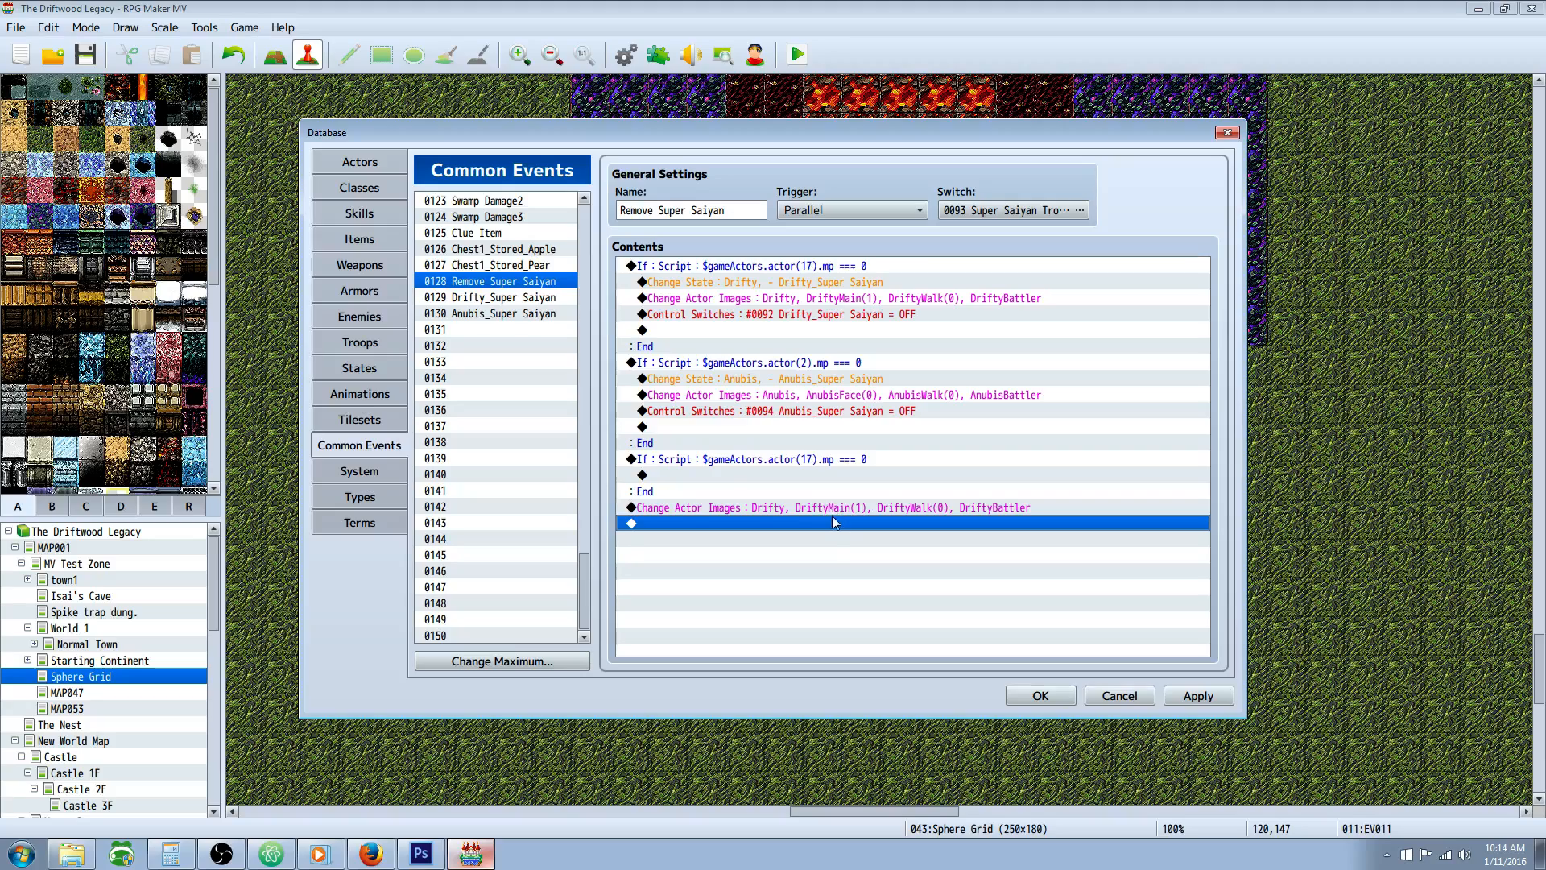
- Delete the final Change Actor Images command and the empty actor(17) conditional branch from the Remove Super Saiyan common event
key("Delete")
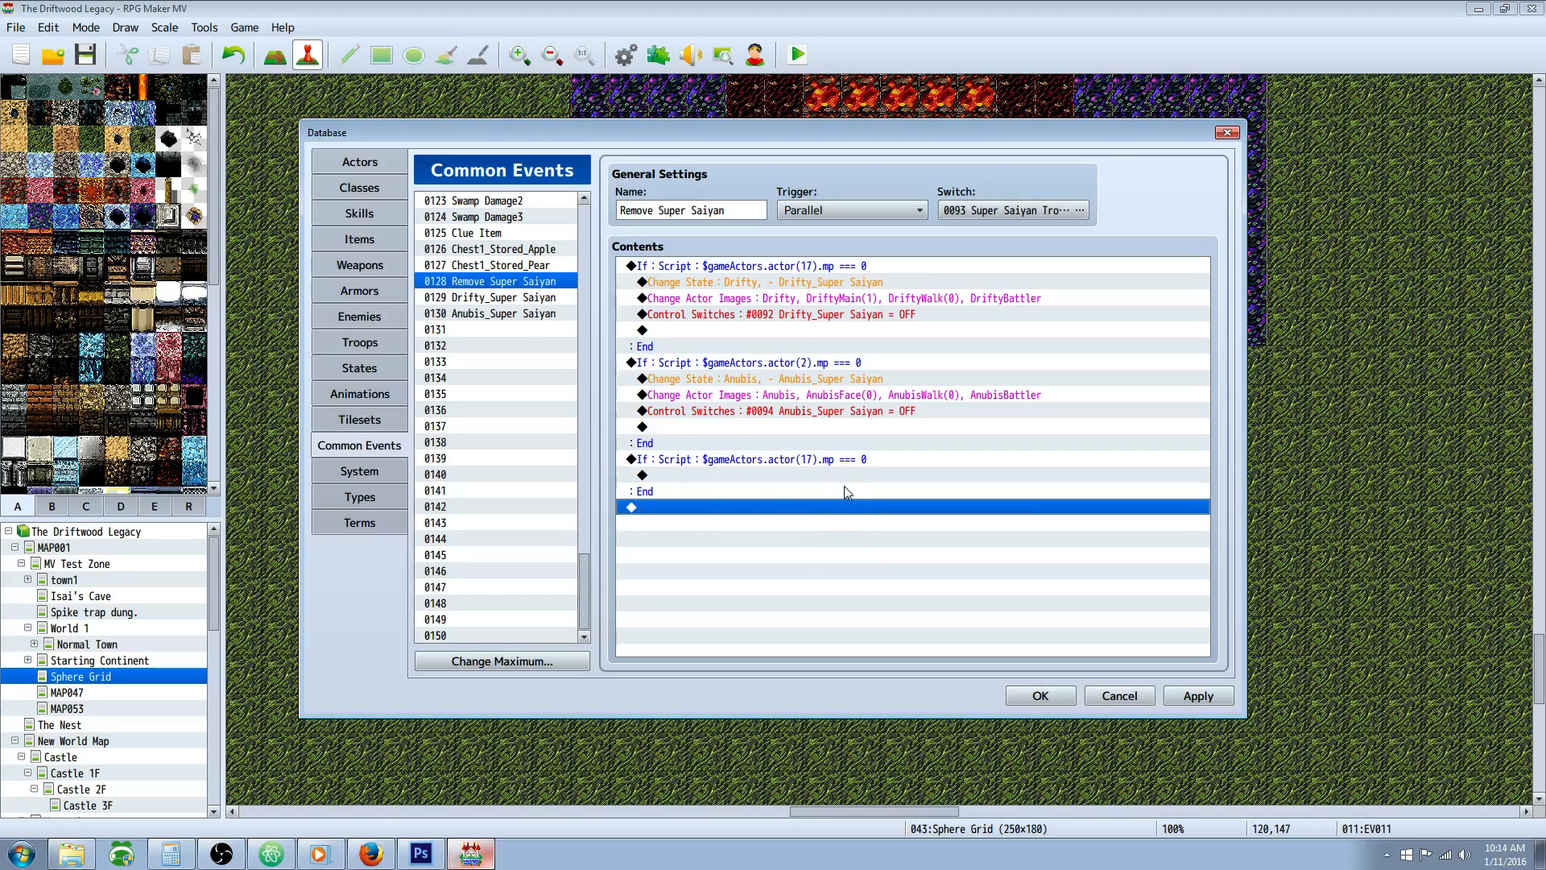
left_click(806, 461)
key("Delete")
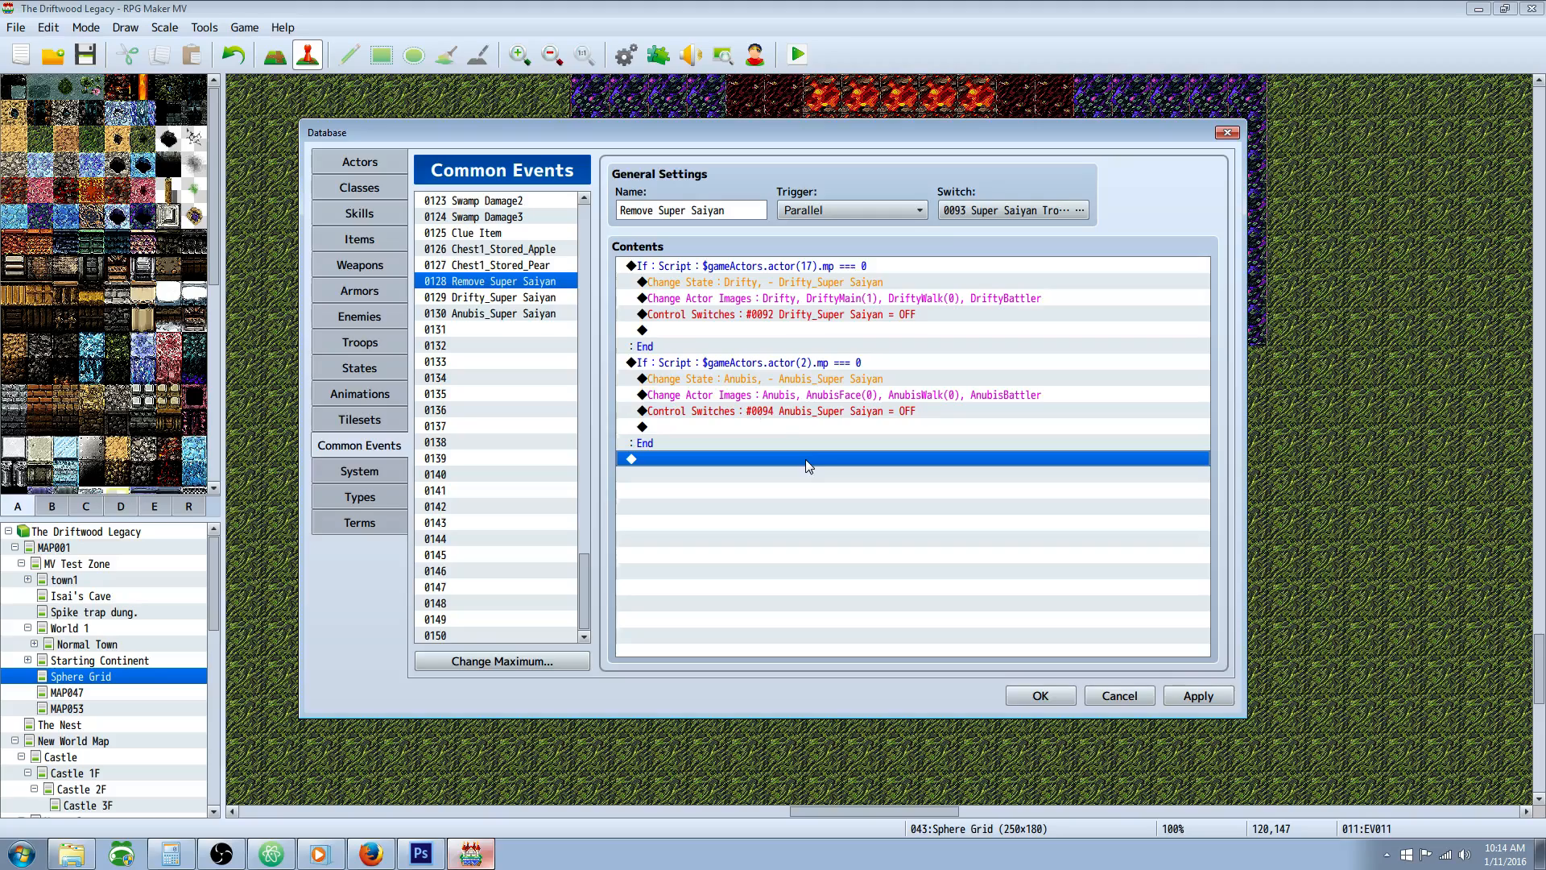
- Compare the switch commands for Drifty's transformation in the Remove Super Saiyan and Drifty_Super Saiyan common events
left_click(742, 320)
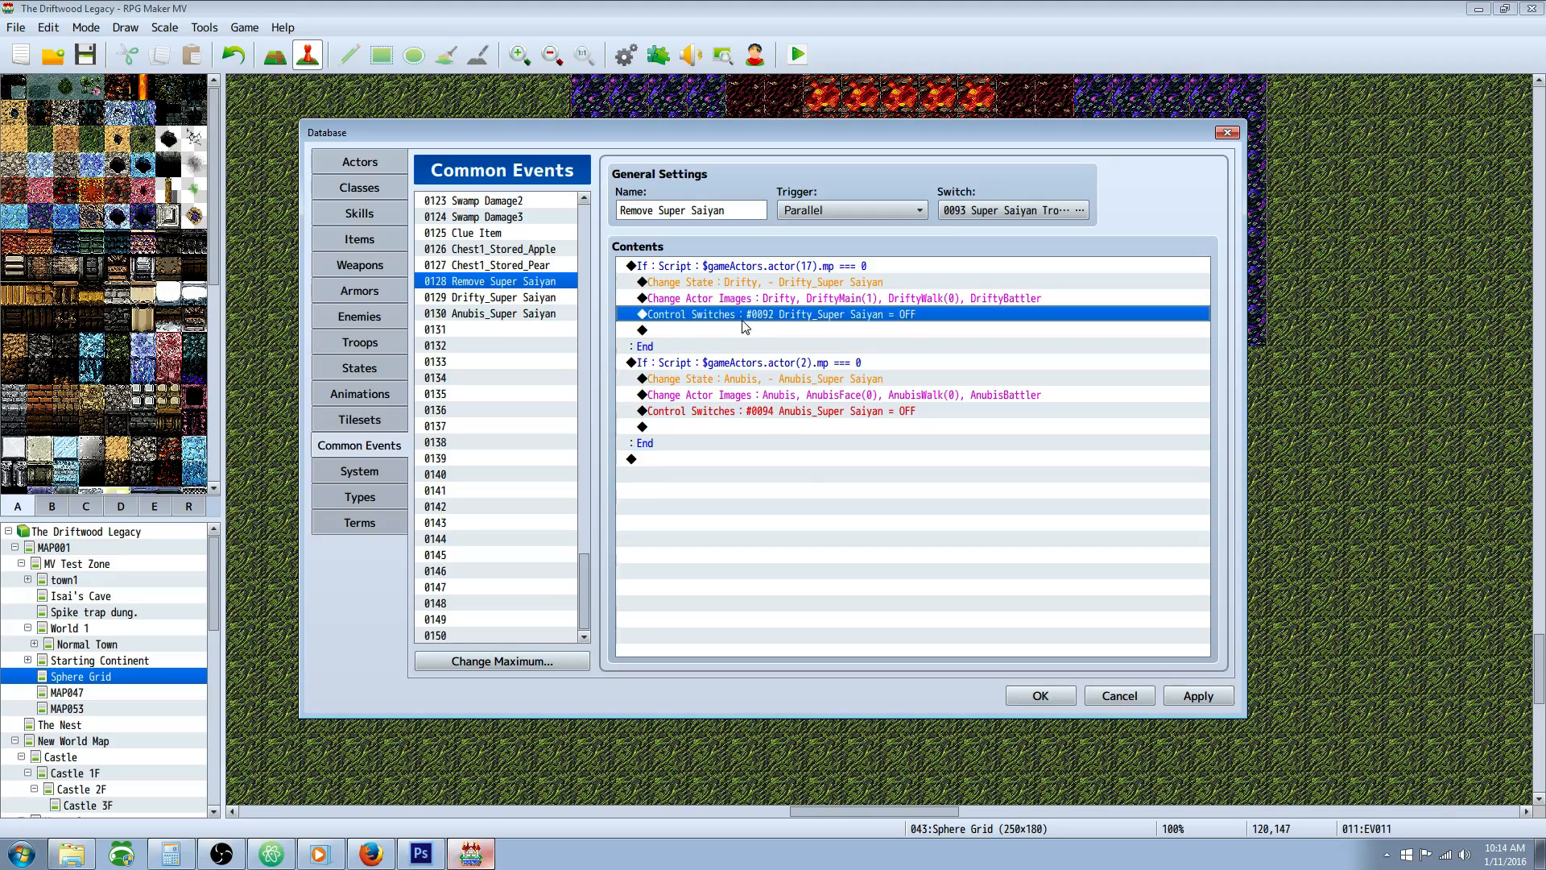
left_click(792, 325)
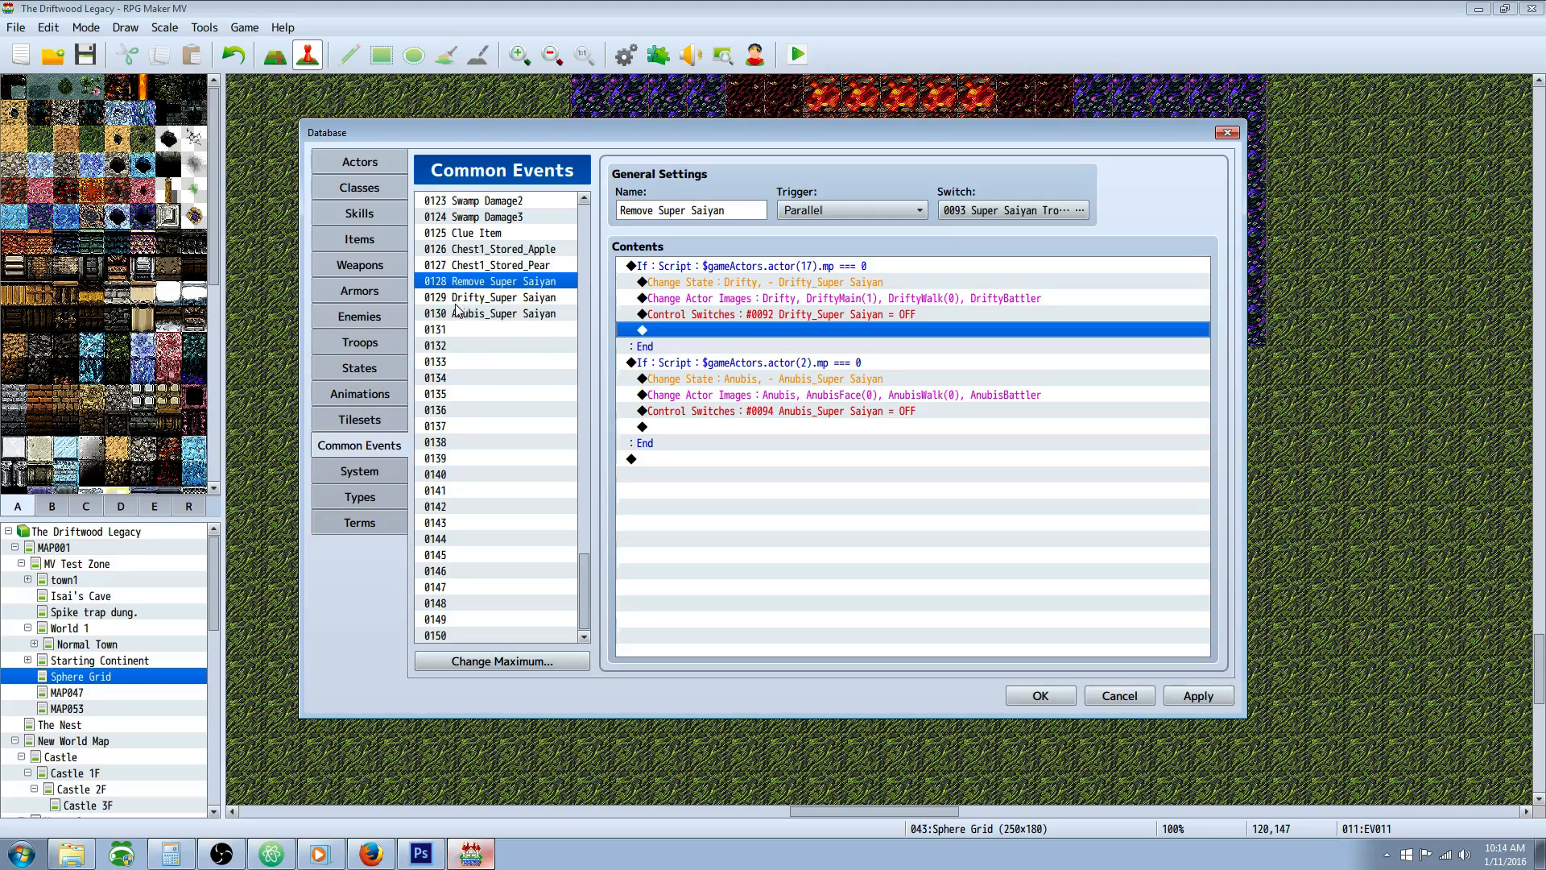
left_click(773, 316)
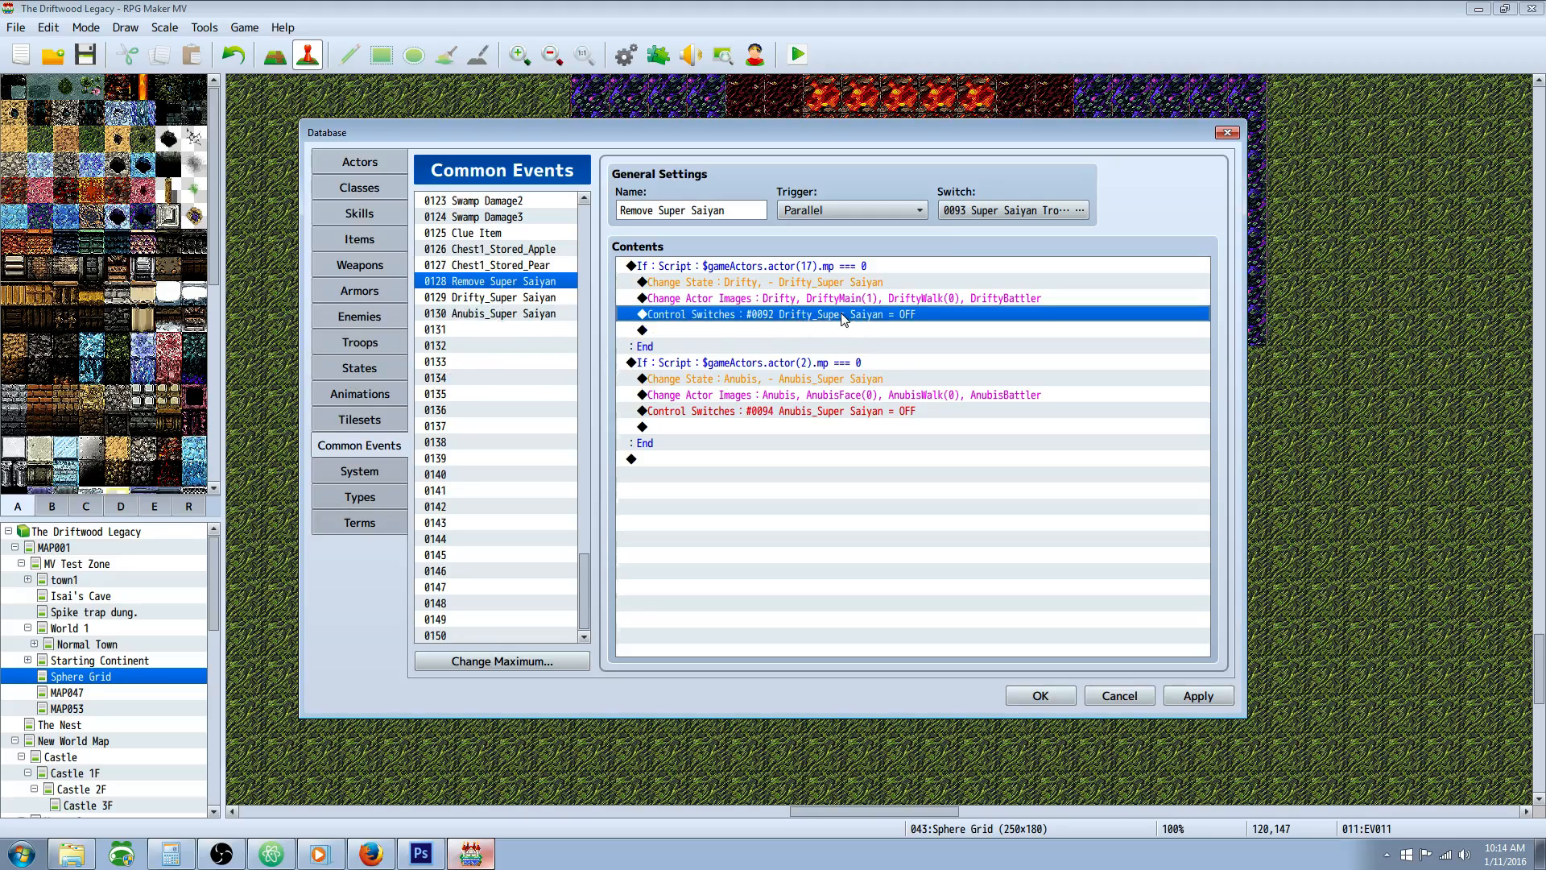
left_click(522, 300)
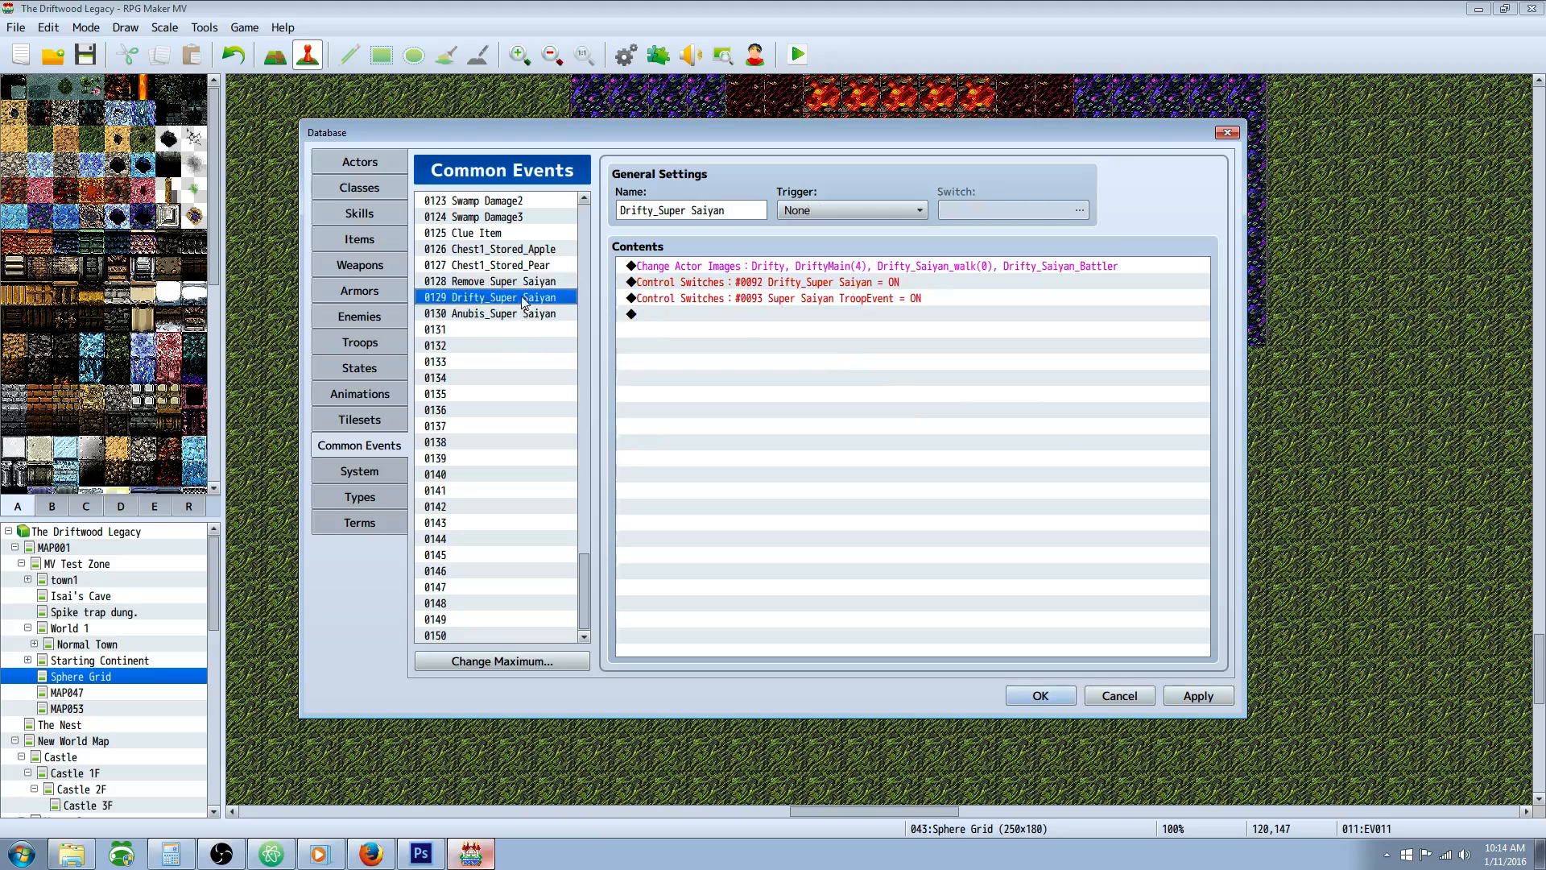
left_click(798, 286)
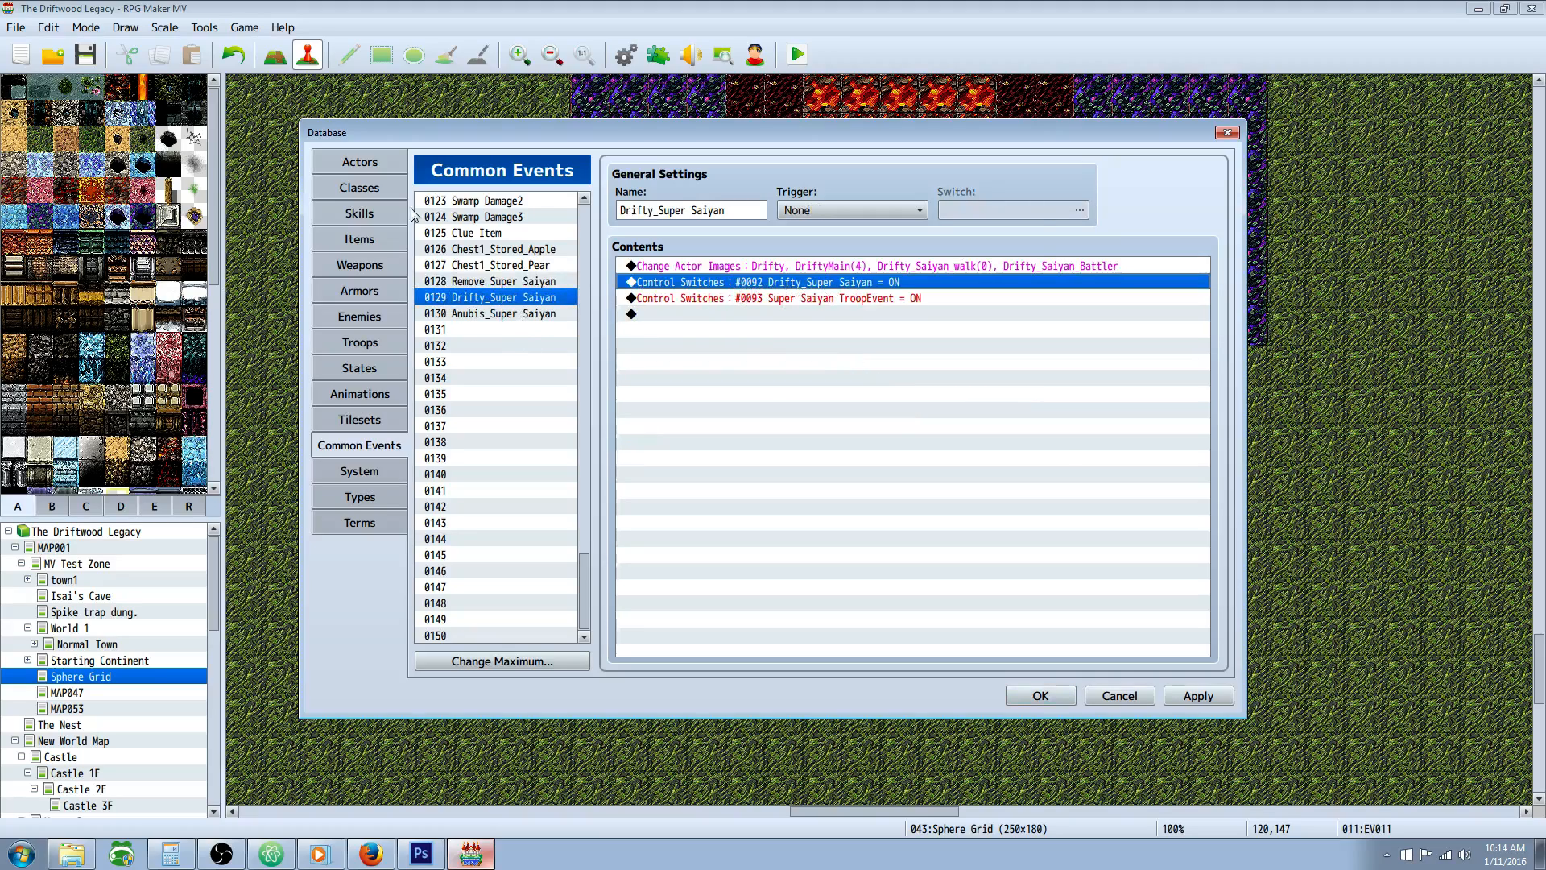
left_click(797, 269)
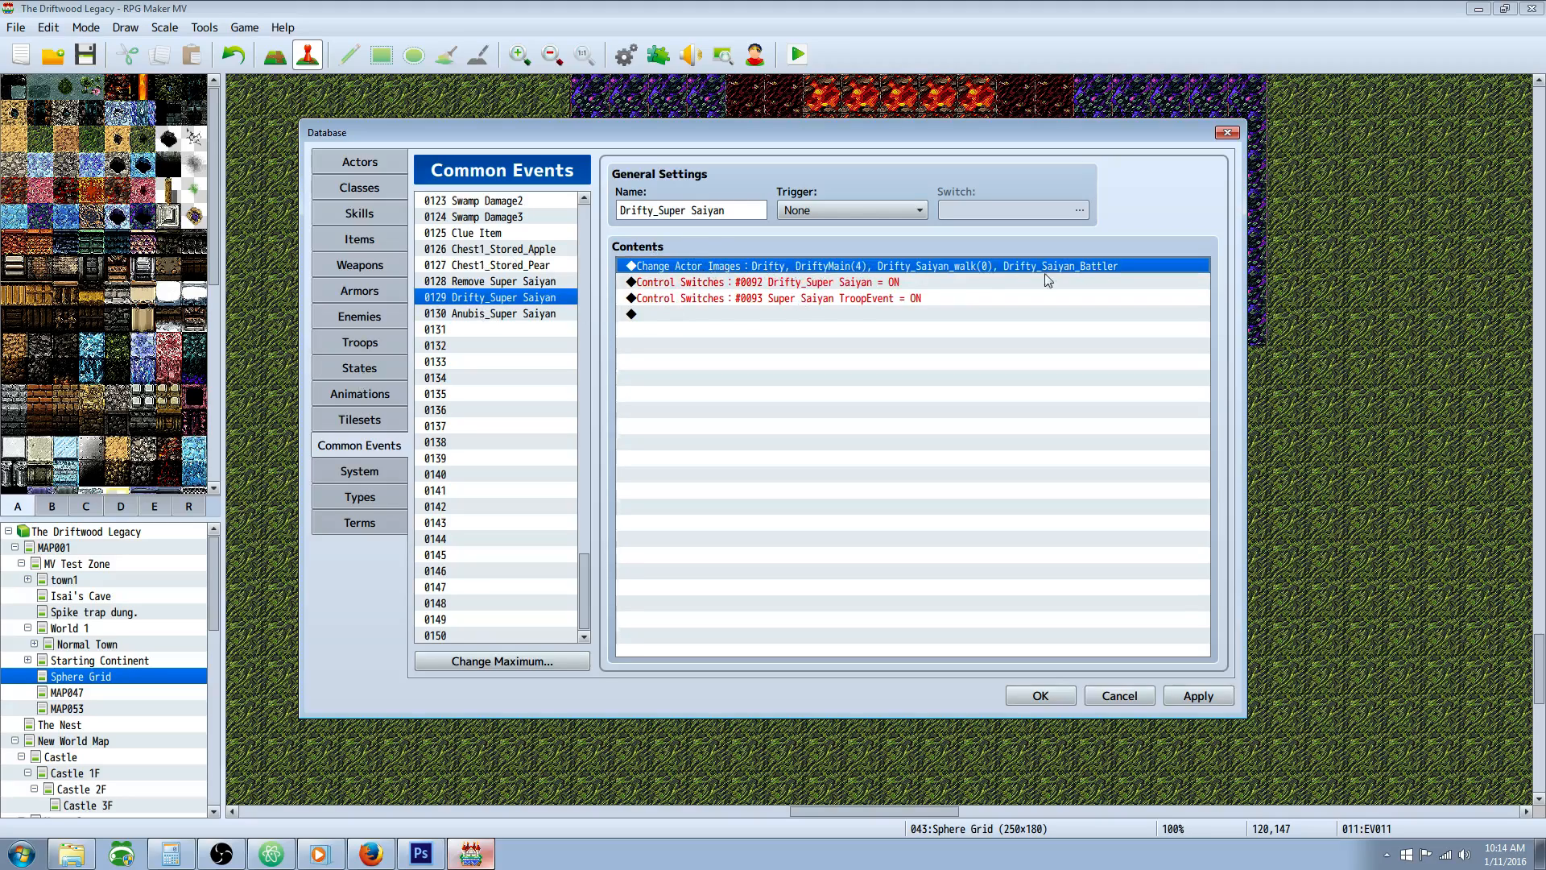
left_click(797, 295)
left_click(828, 285)
left_click(833, 296)
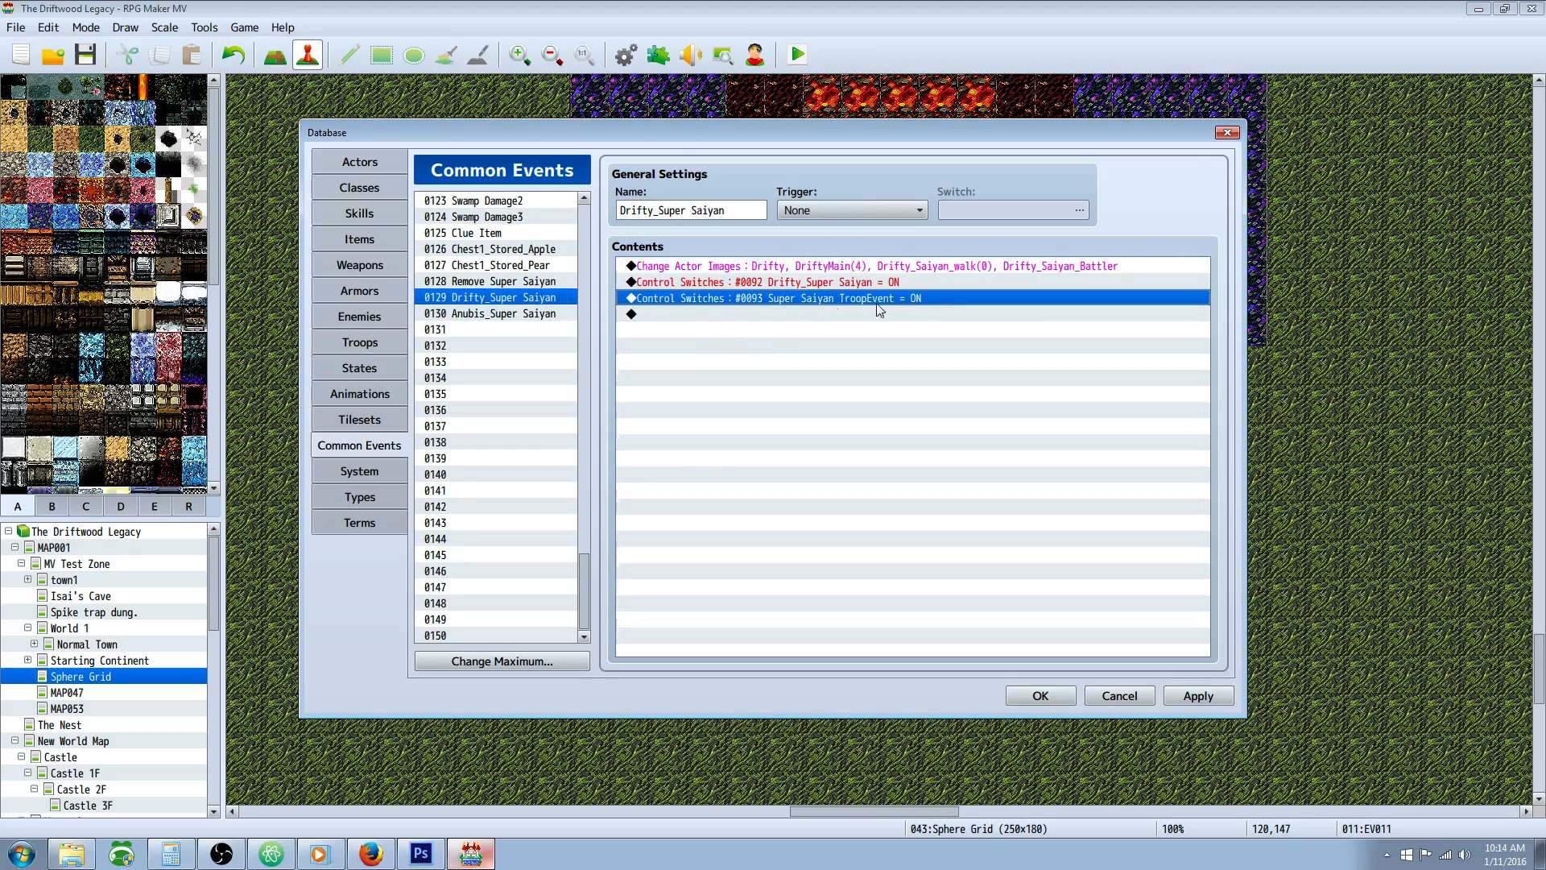
- Review the Anubis_Super Saiyan common event alongside the actor branches of the Remove Super Saiyan common event
left_click(496, 314)
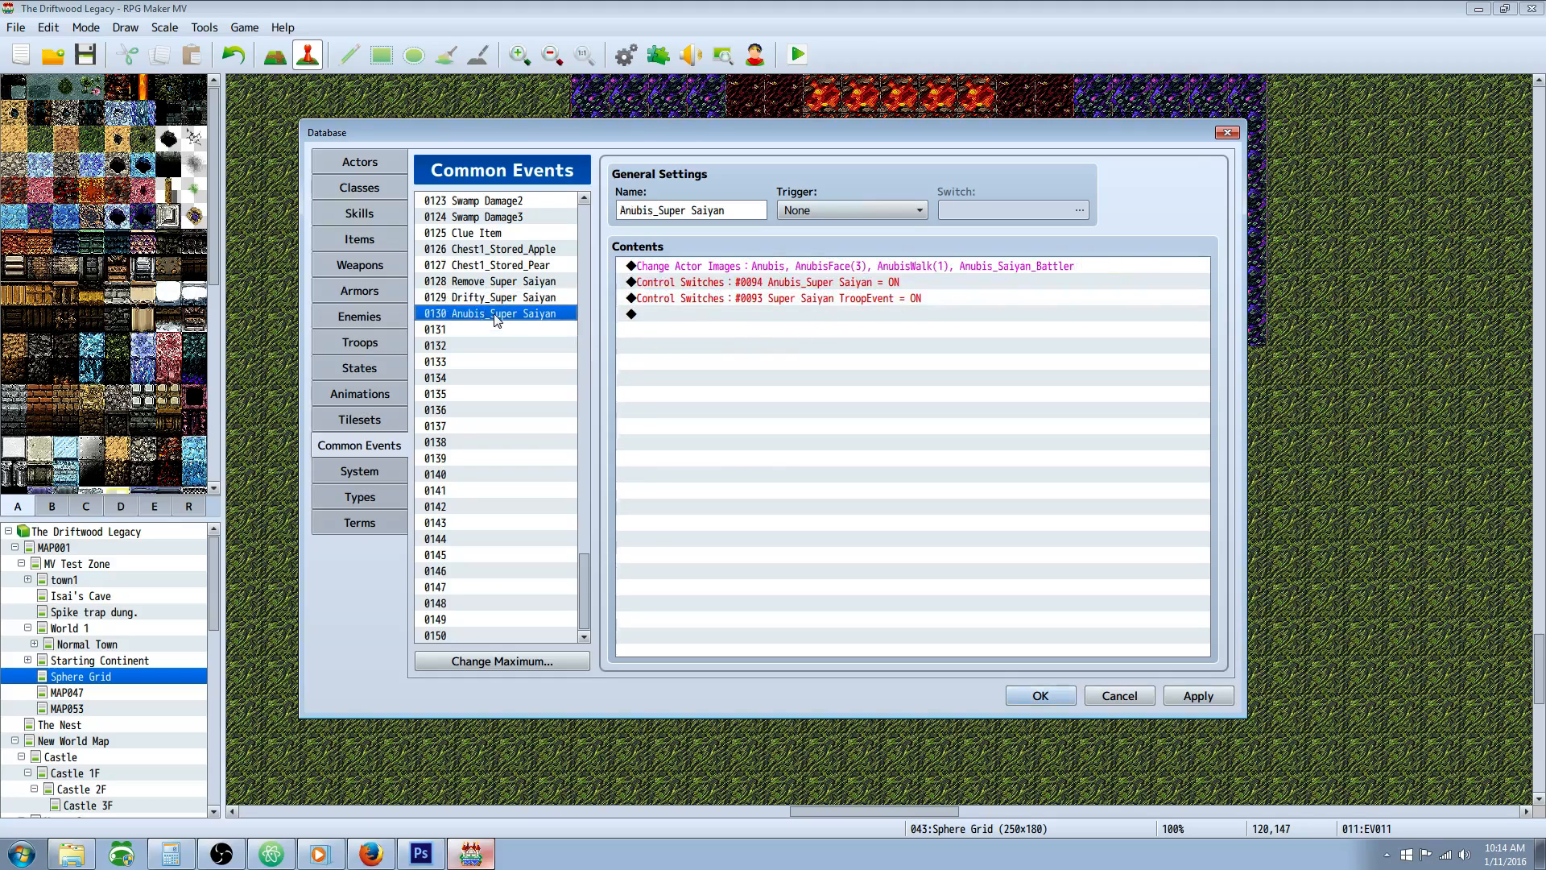
left_click(499, 329)
left_click(508, 314)
left_click(512, 297)
left_click(514, 281)
left_click(787, 268)
left_click(782, 348)
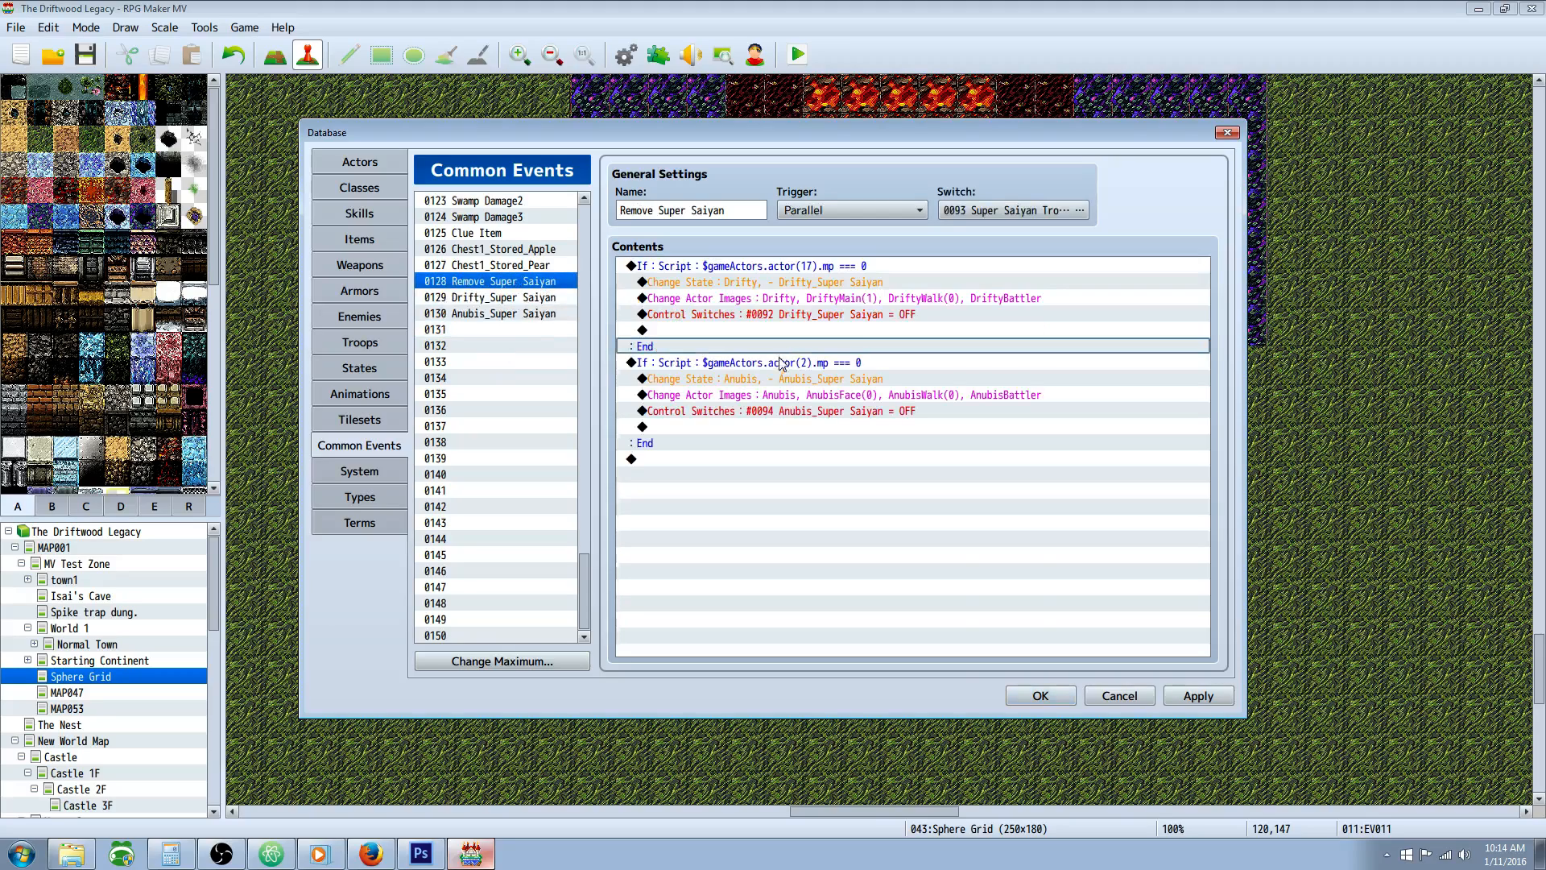
left_click(765, 376)
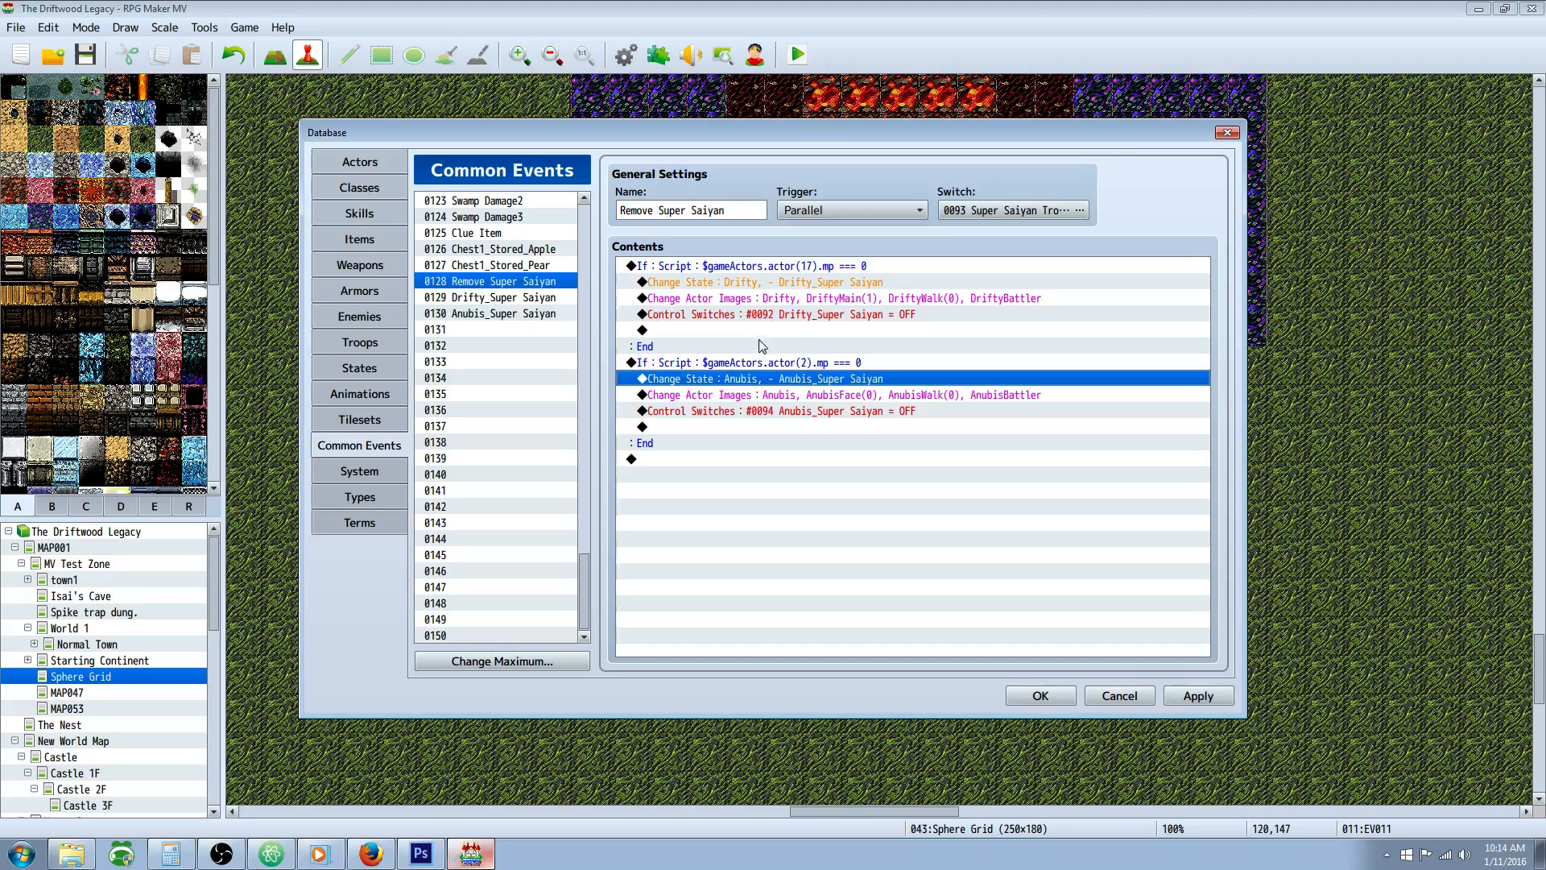
left_click(753, 268)
- Copy the actor(2) conditional branch and paste it at the end of the Remove Super Saiyan common event
left_click(758, 364)
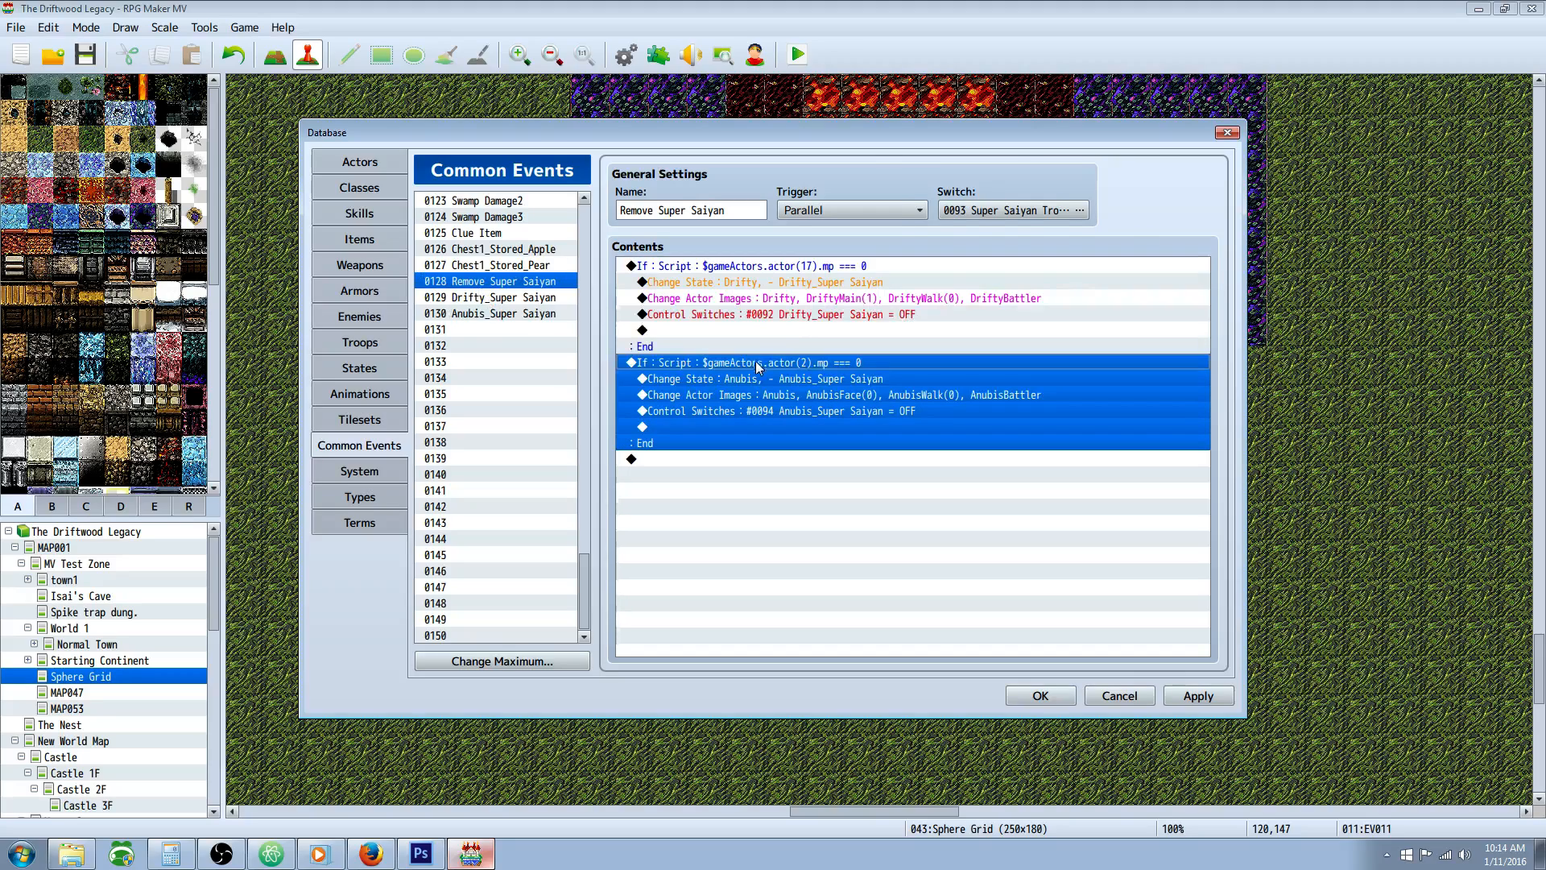
right_click(745, 369)
right_click(708, 466)
right_click(709, 466)
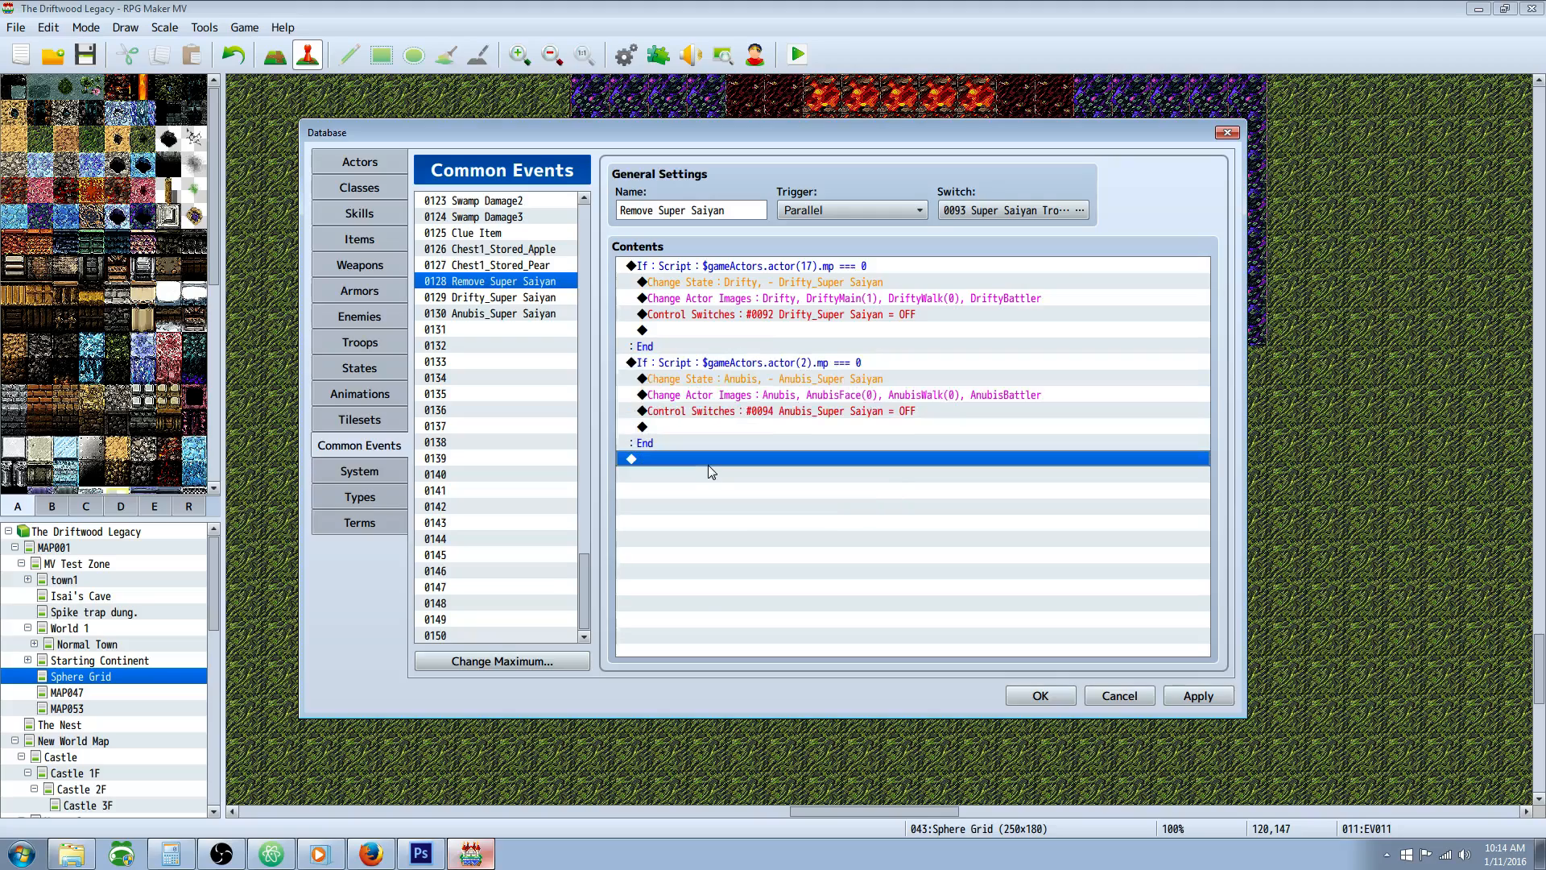
left_click(745, 556)
- Examine the script condition and the Change State settings in the pasted actor(2) branch, leaving both unchanged
right_click(753, 459)
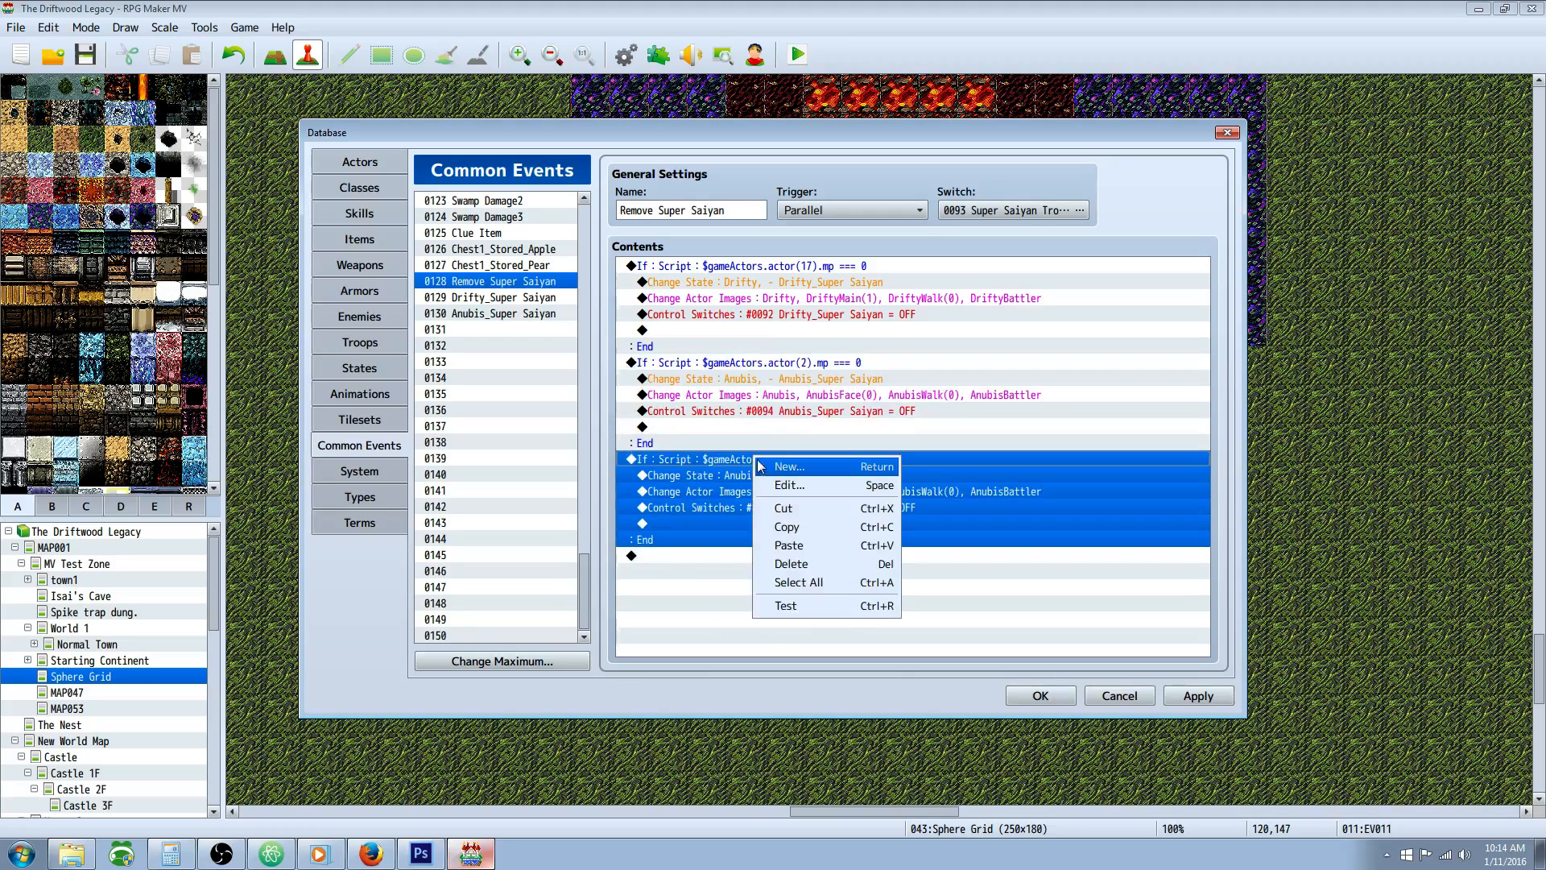
left_click(794, 486)
left_click(937, 527)
left_click(982, 591)
left_click(837, 478)
right_click(835, 481)
left_click(904, 507)
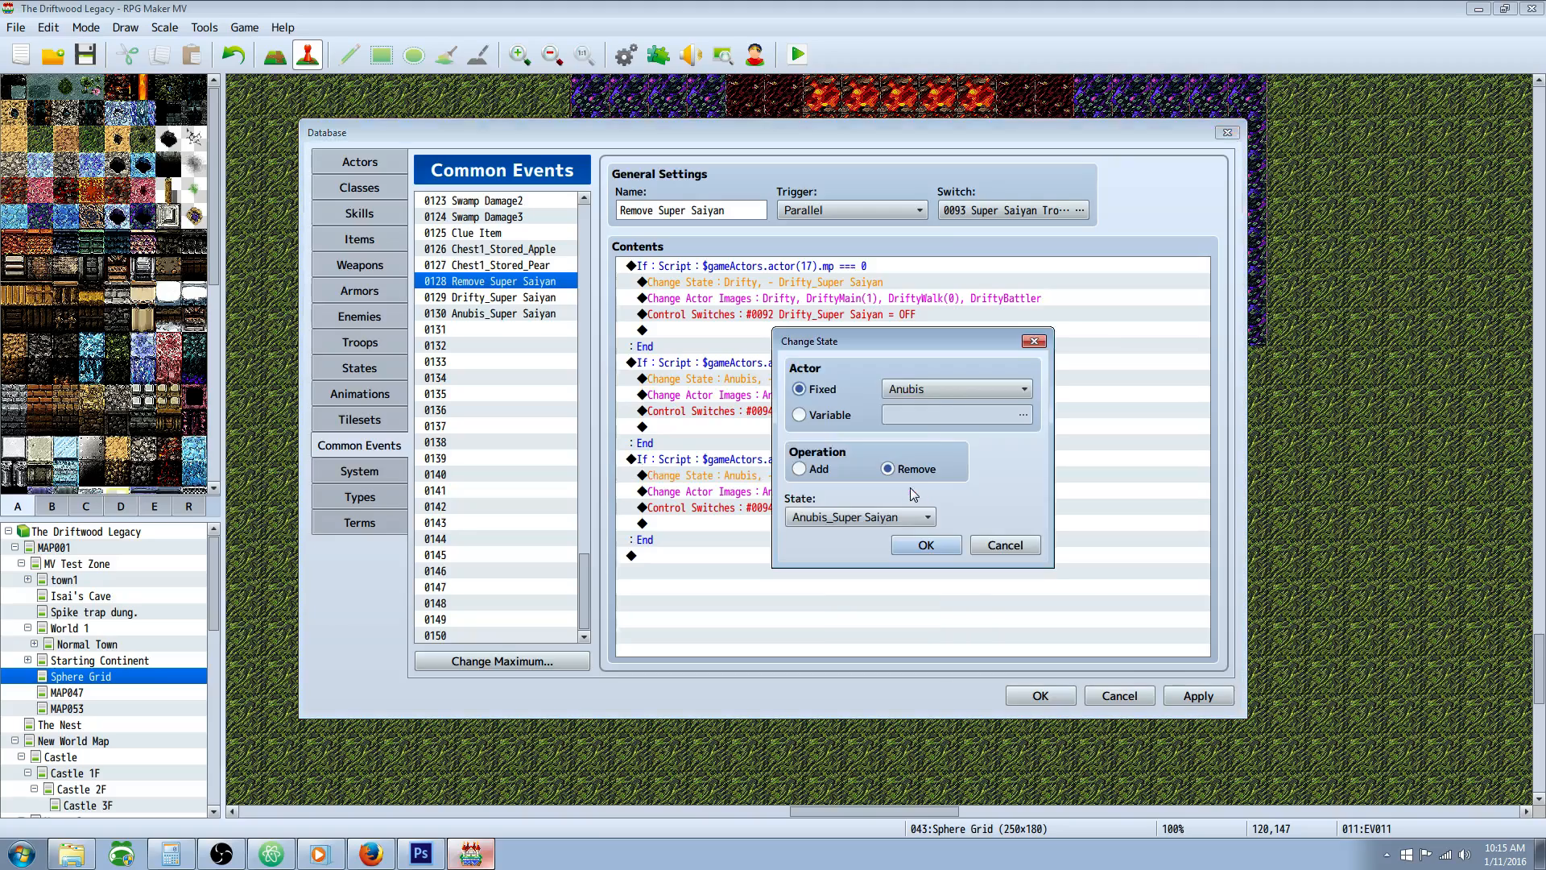
left_click(1021, 542)
- Examine the Change Actor Images and Control Switches settings in the pasted actor(2) branch
left_click(825, 495)
right_click(826, 494)
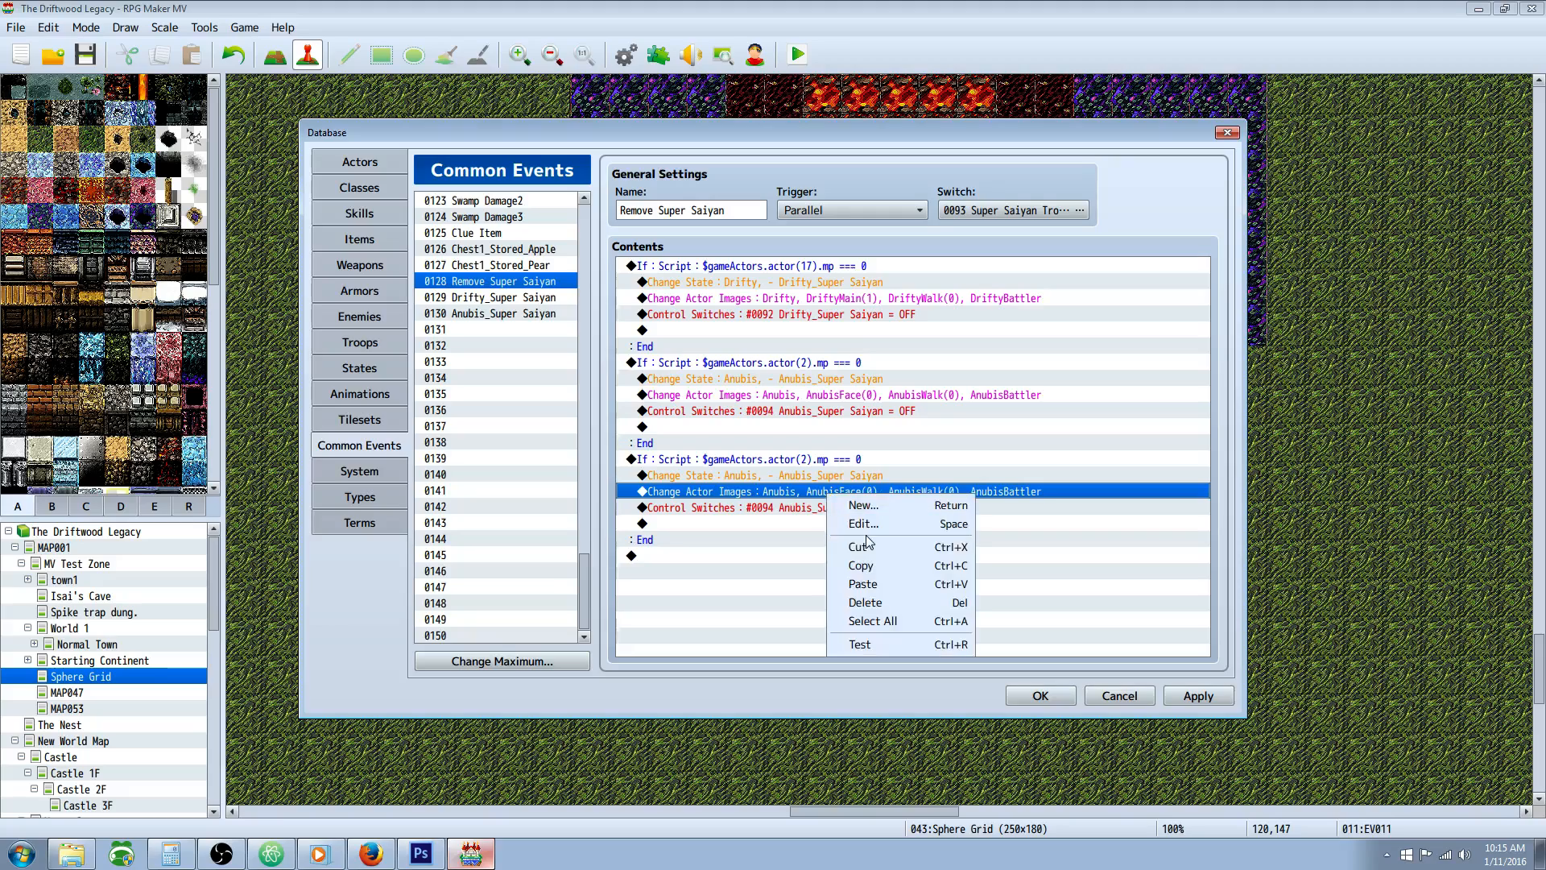
left_click(854, 522)
left_click(1018, 548)
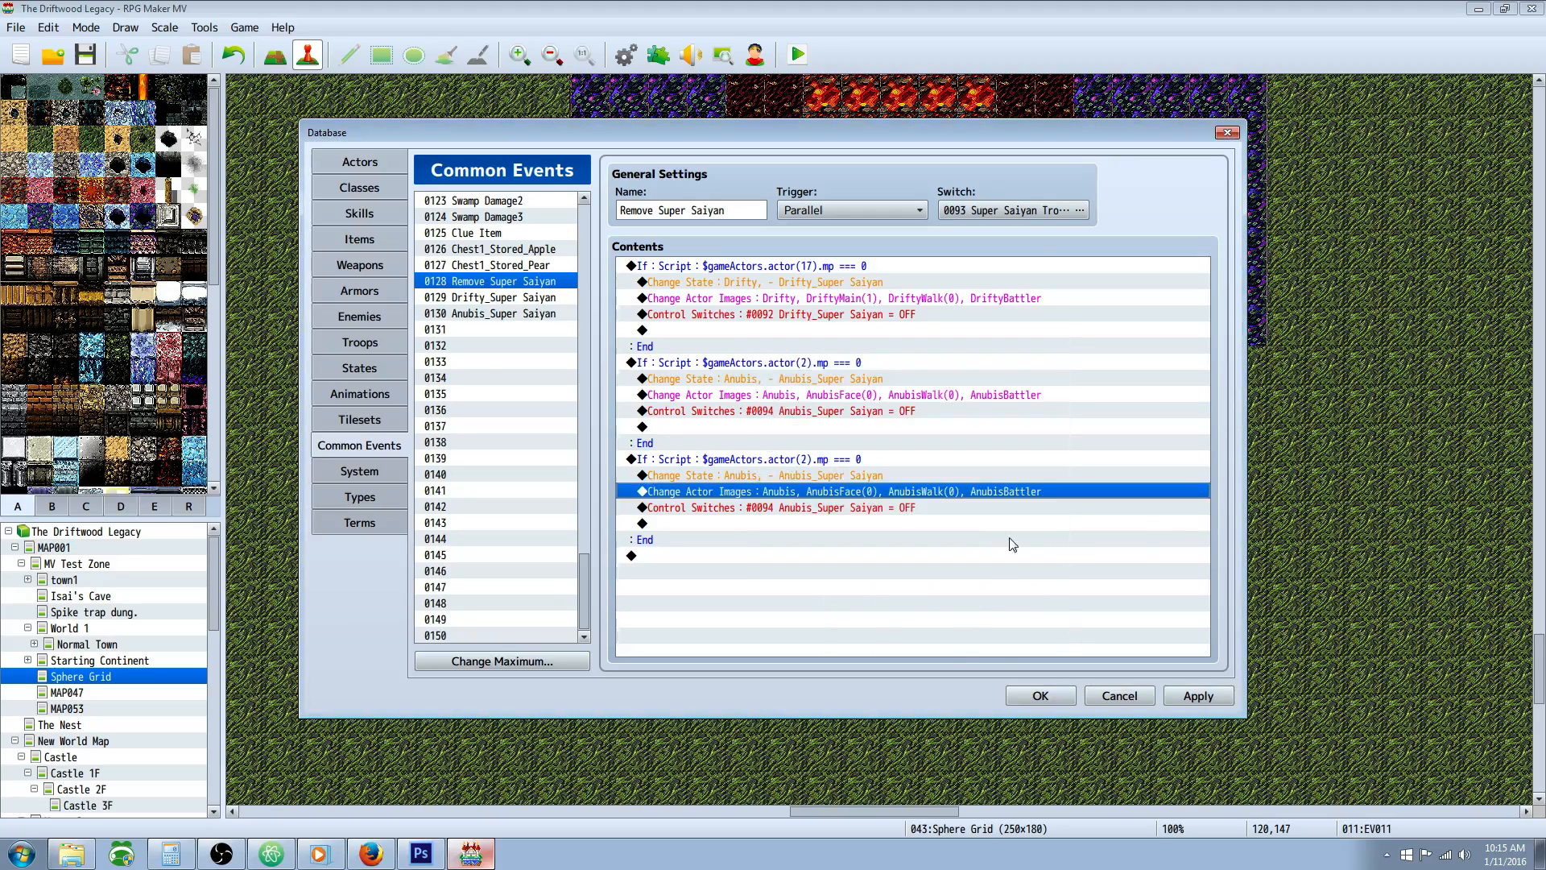
left_click(829, 509)
right_click(773, 509)
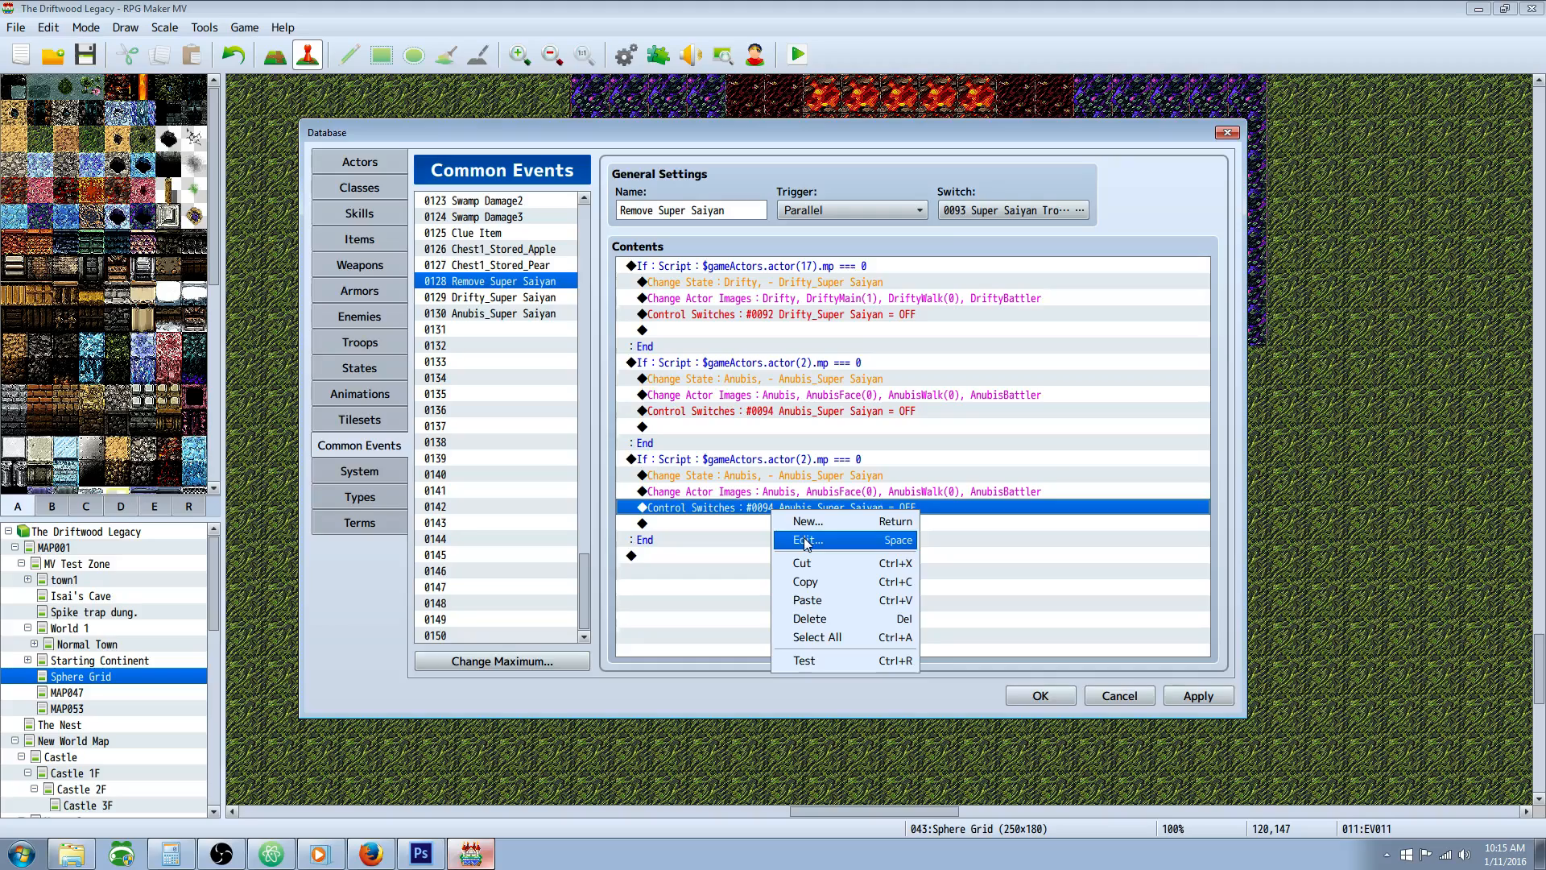
left_click(804, 536)
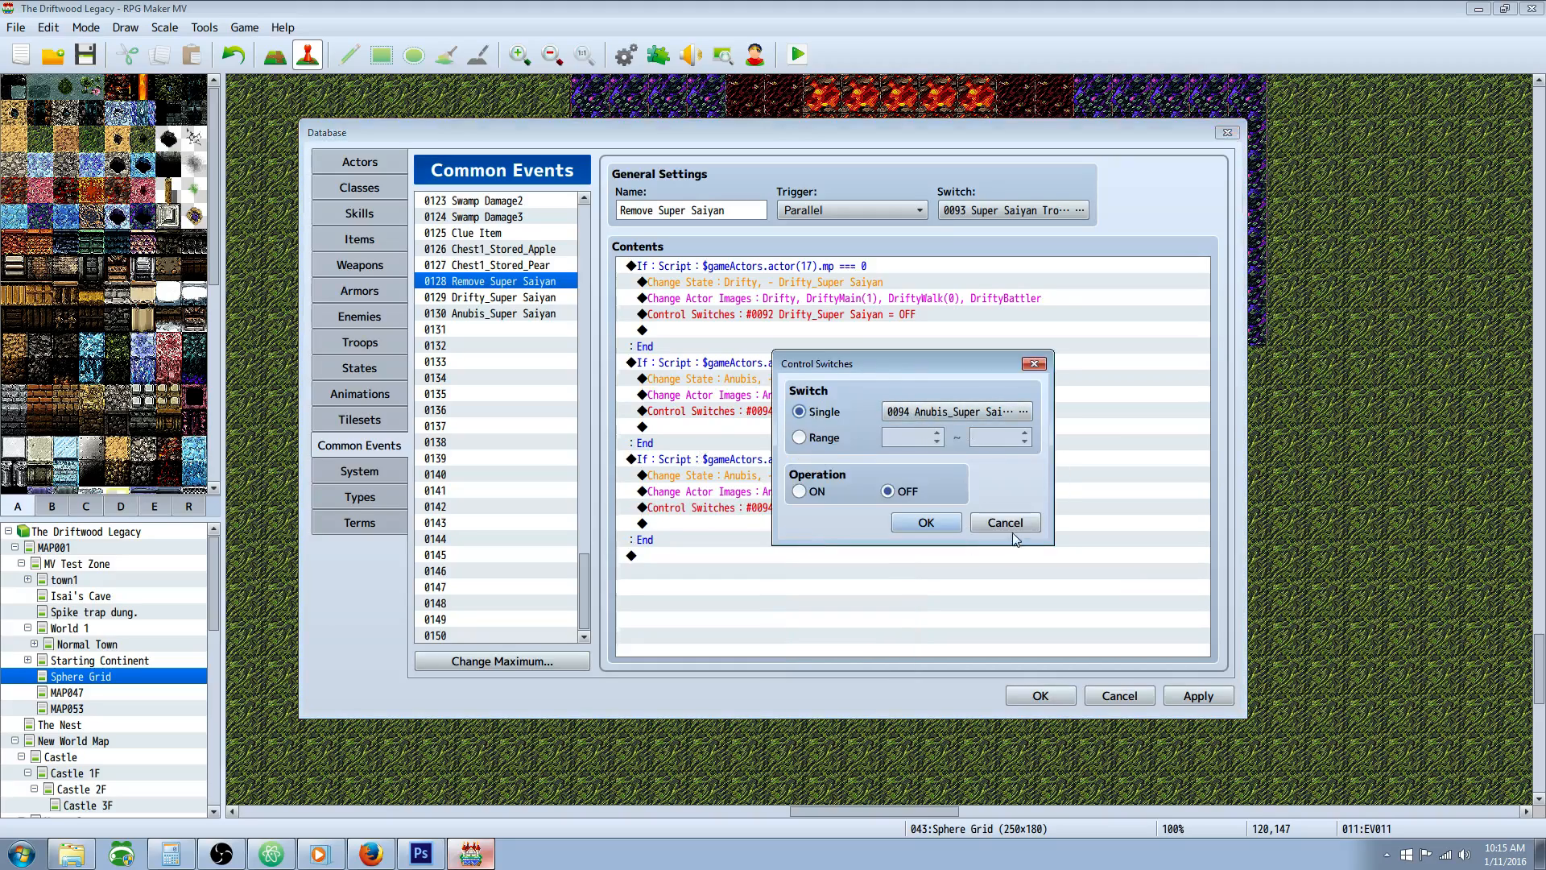
left_click(979, 521)
- Delete the pasted actor(2) conditional branch from the Remove Super Saiyan common event
left_click(819, 465)
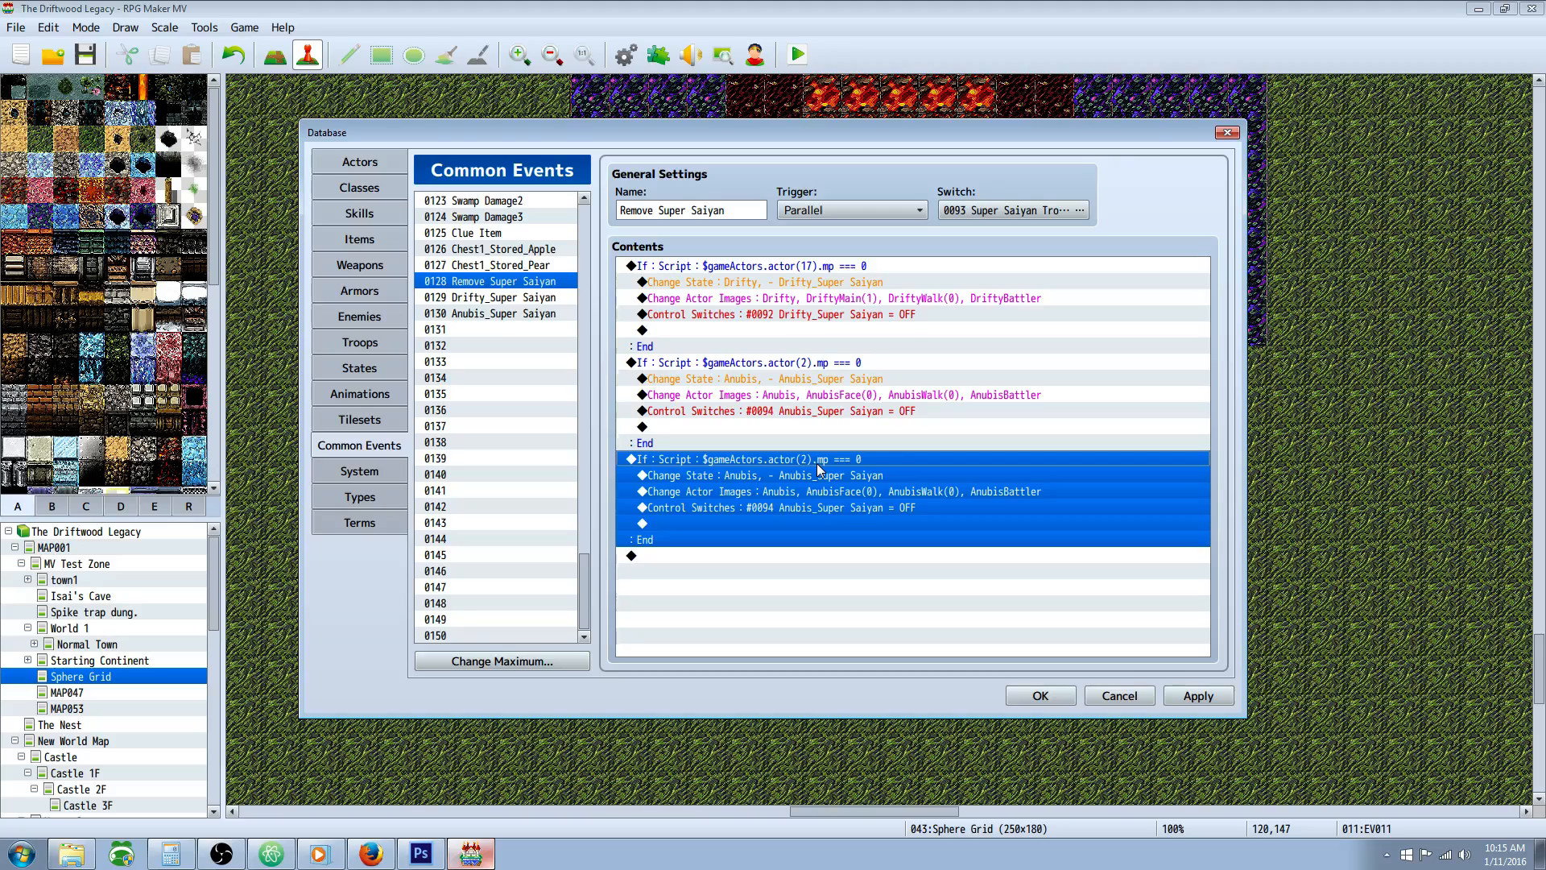
key("Delete")
- Review how the Super Saiyan TroopEvent switch links the Drifty and Anubis common events with Remove Super Saiyan
left_click(527, 300)
left_click(525, 320)
left_click(527, 302)
left_click(530, 282)
left_click(532, 298)
left_click(533, 313)
left_click(537, 284)
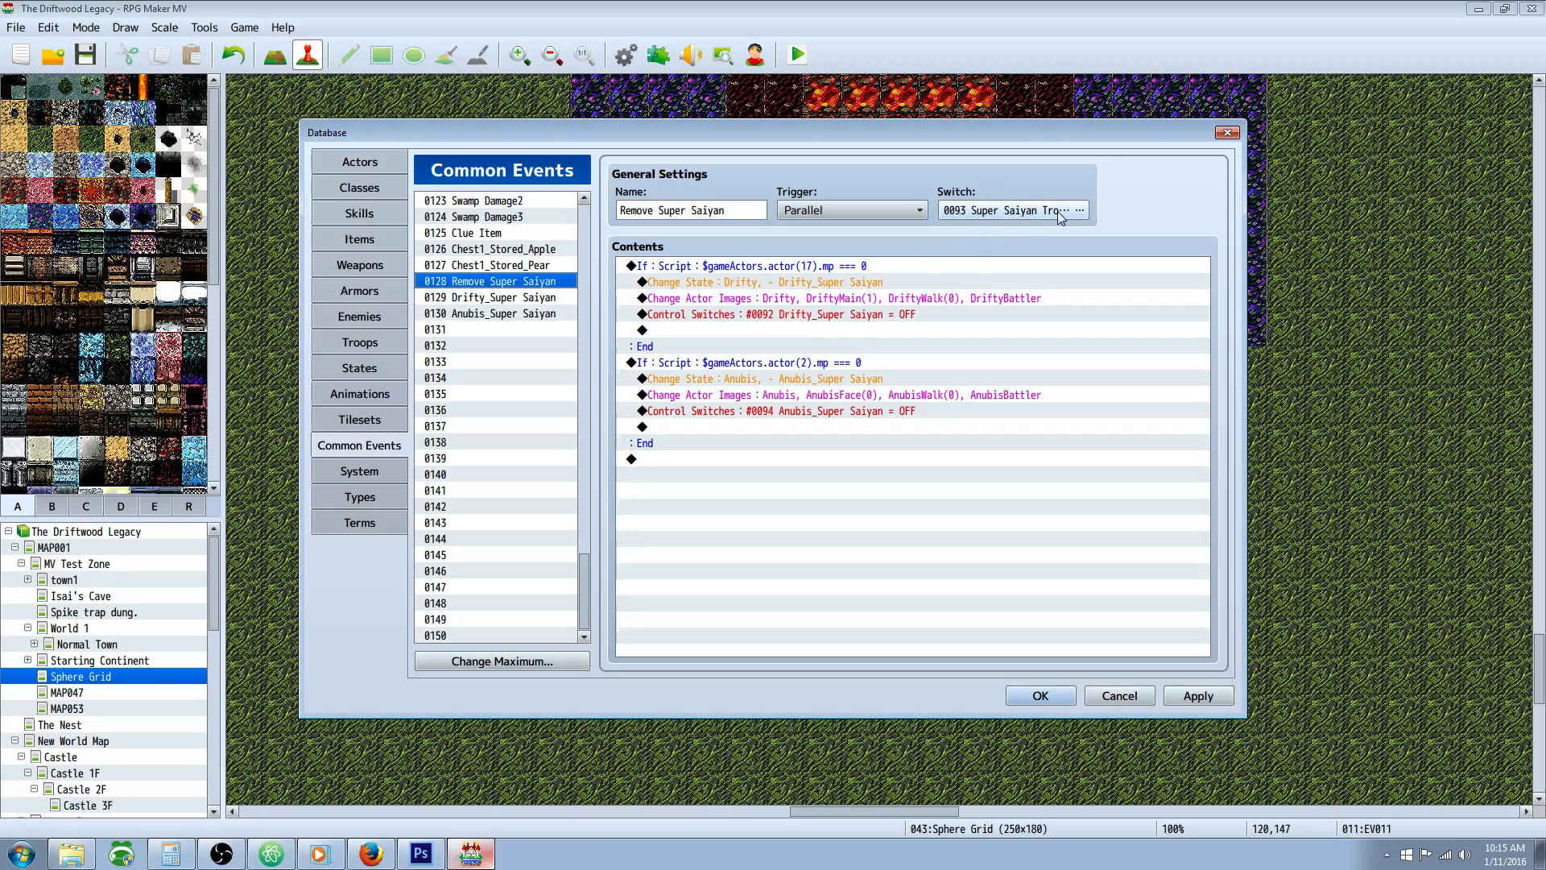
left_click(537, 298)
left_click(777, 299)
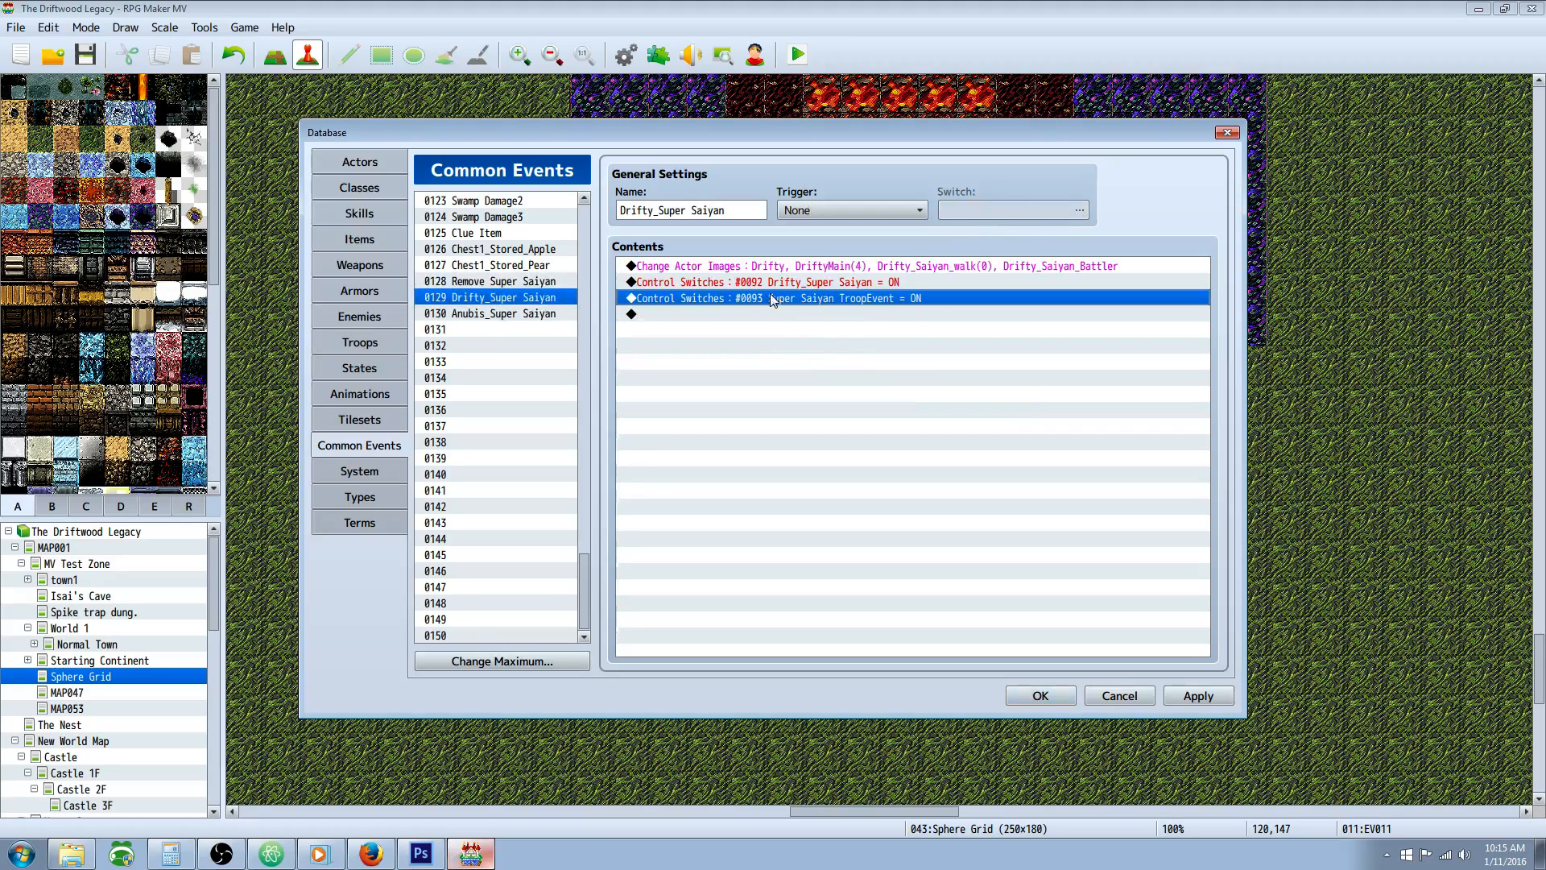
left_click(538, 282)
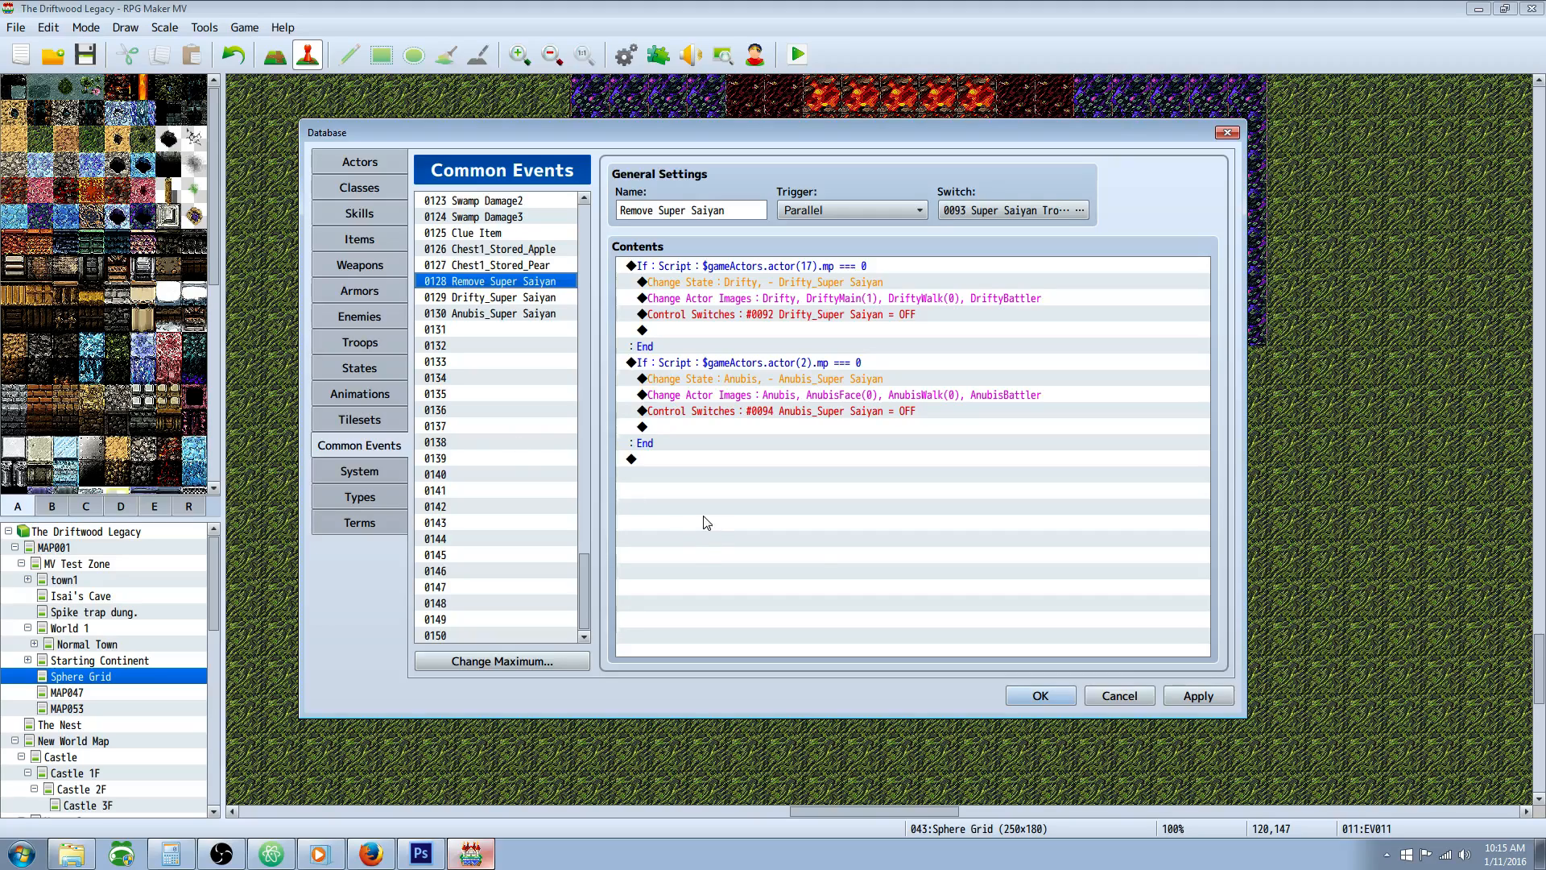
- Examine the name, description and TP cost of the Super Saiyan Drifty skill in the database
left_click(359, 213)
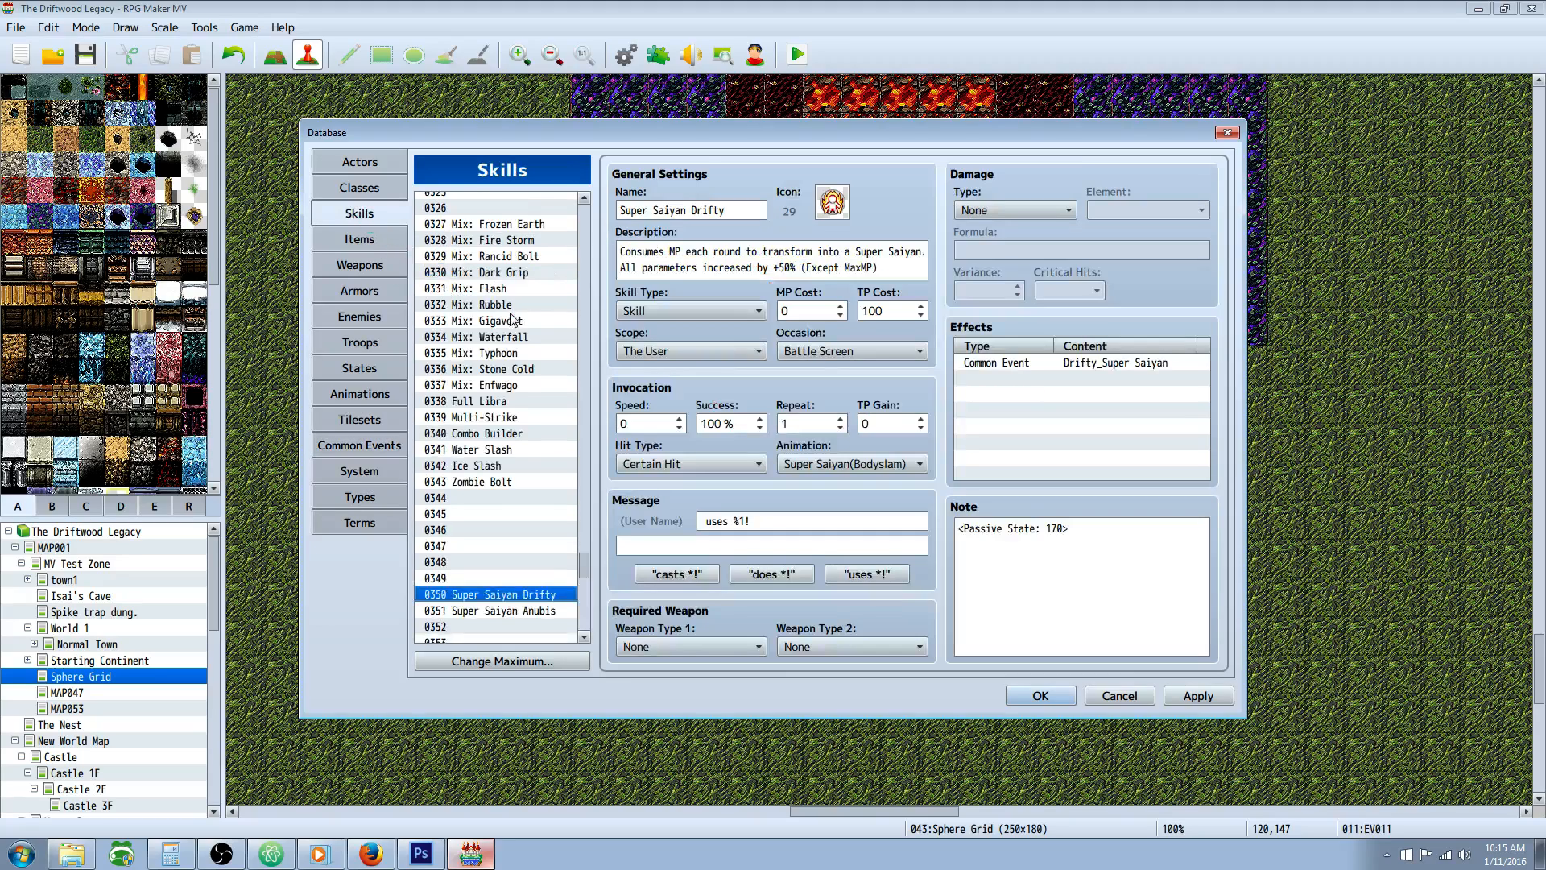
scroll(546, 568, "down", 2)
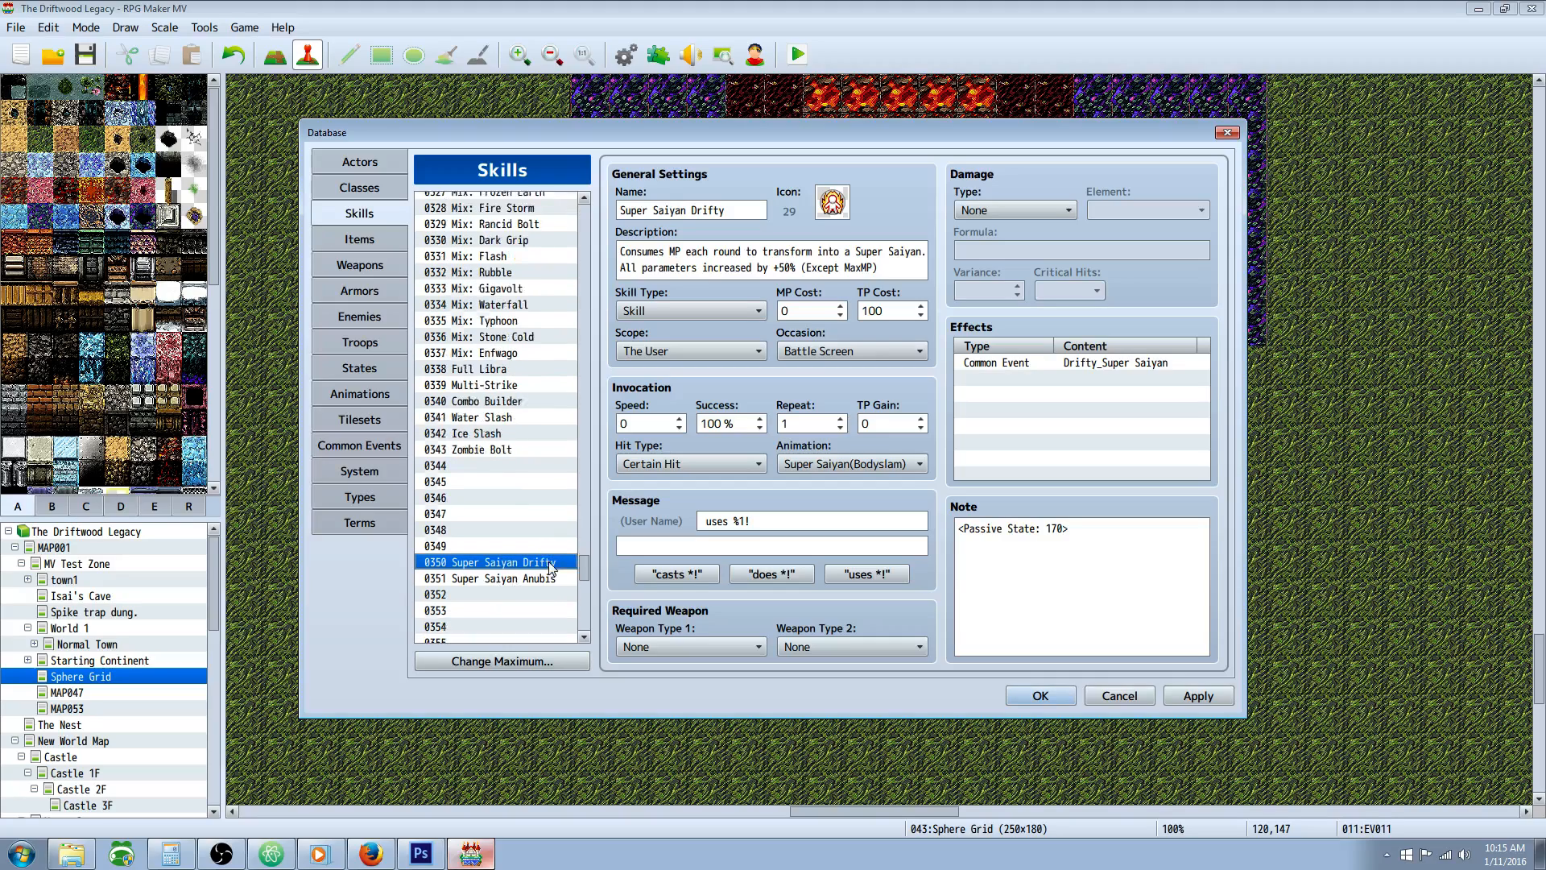
triple_click(656, 208)
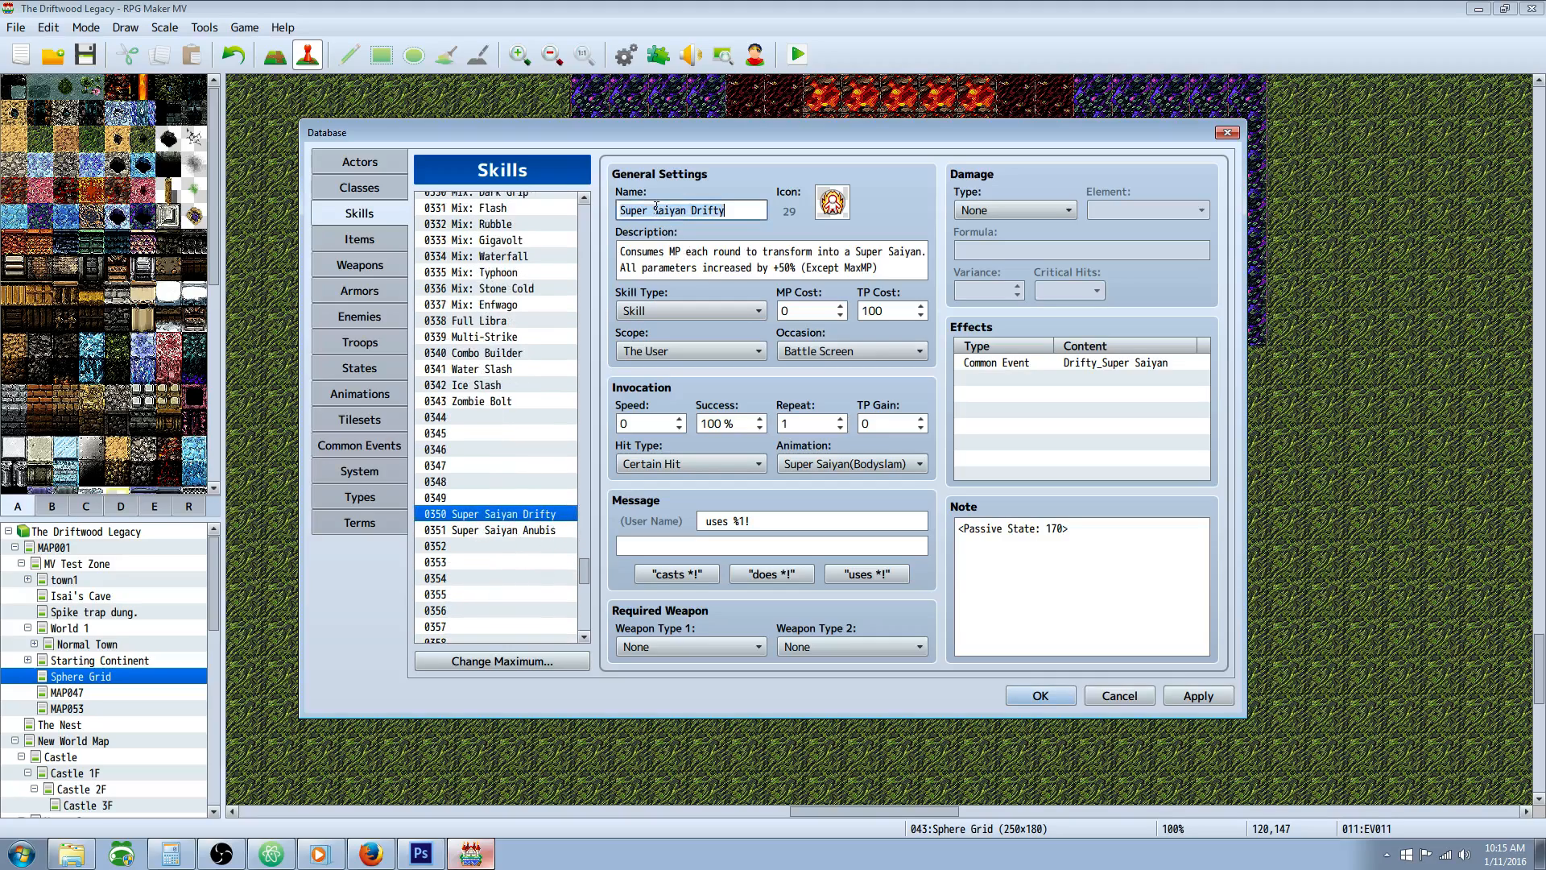
left_click_drag(690, 209, 745, 204)
triple_click(727, 266)
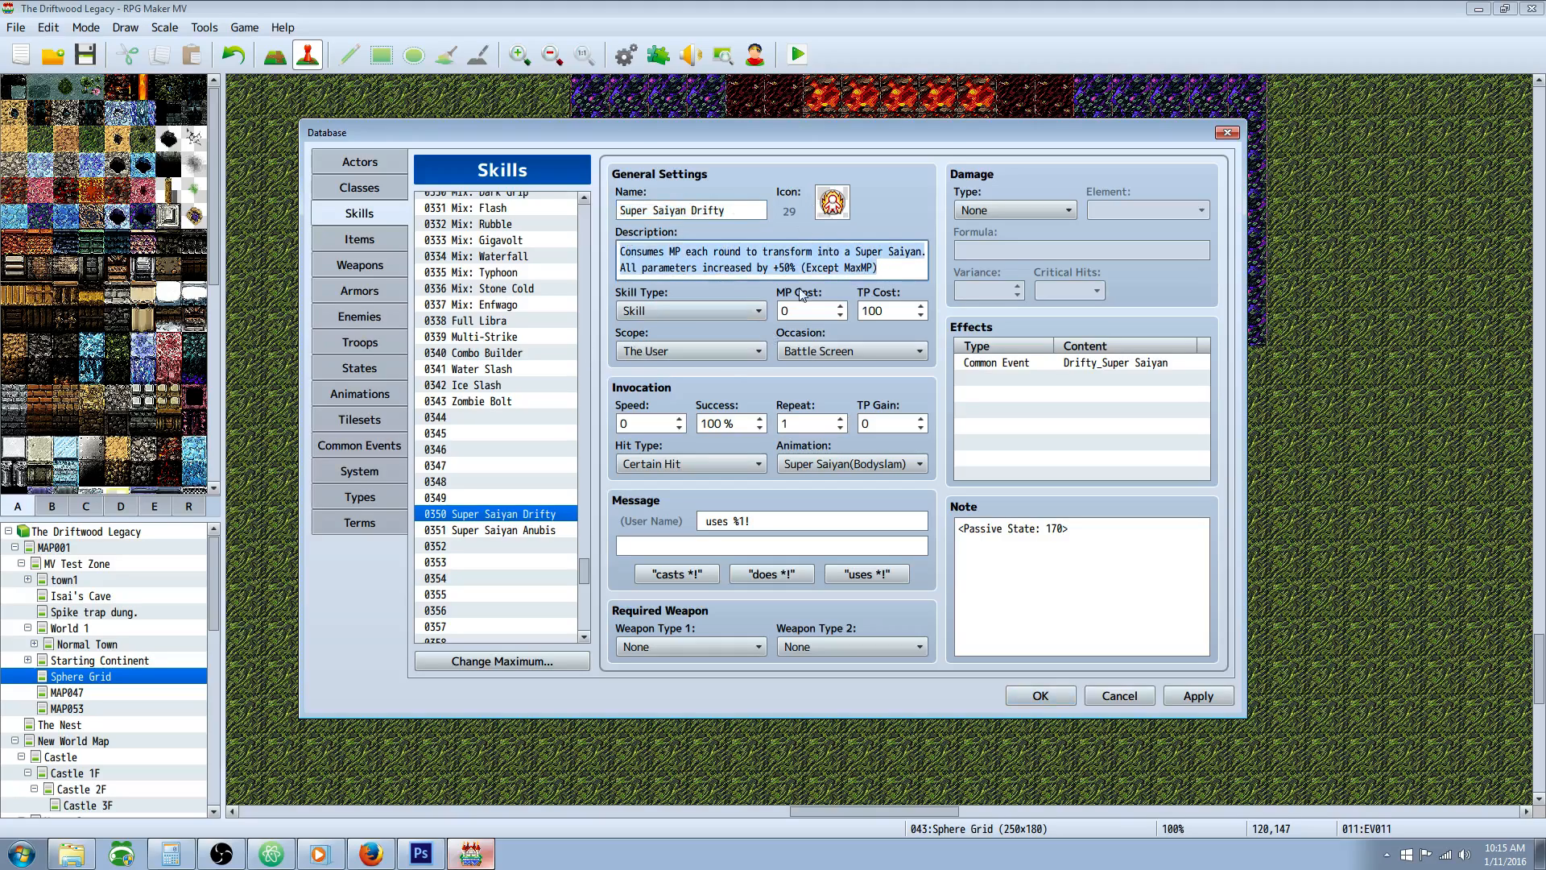
double_click(883, 311)
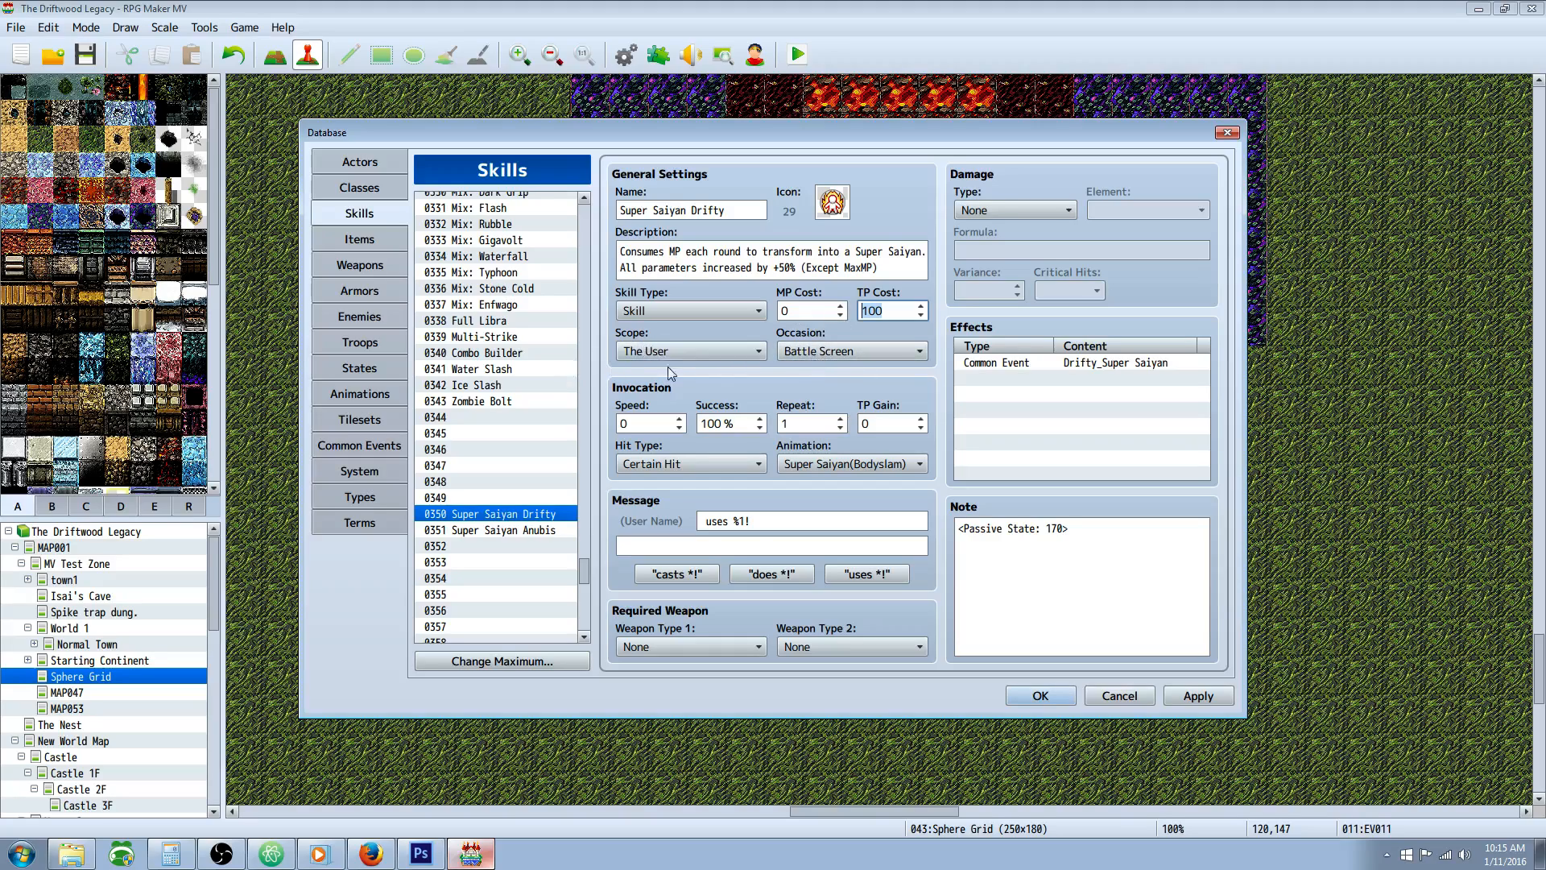
left_click(536, 529)
left_click(541, 516)
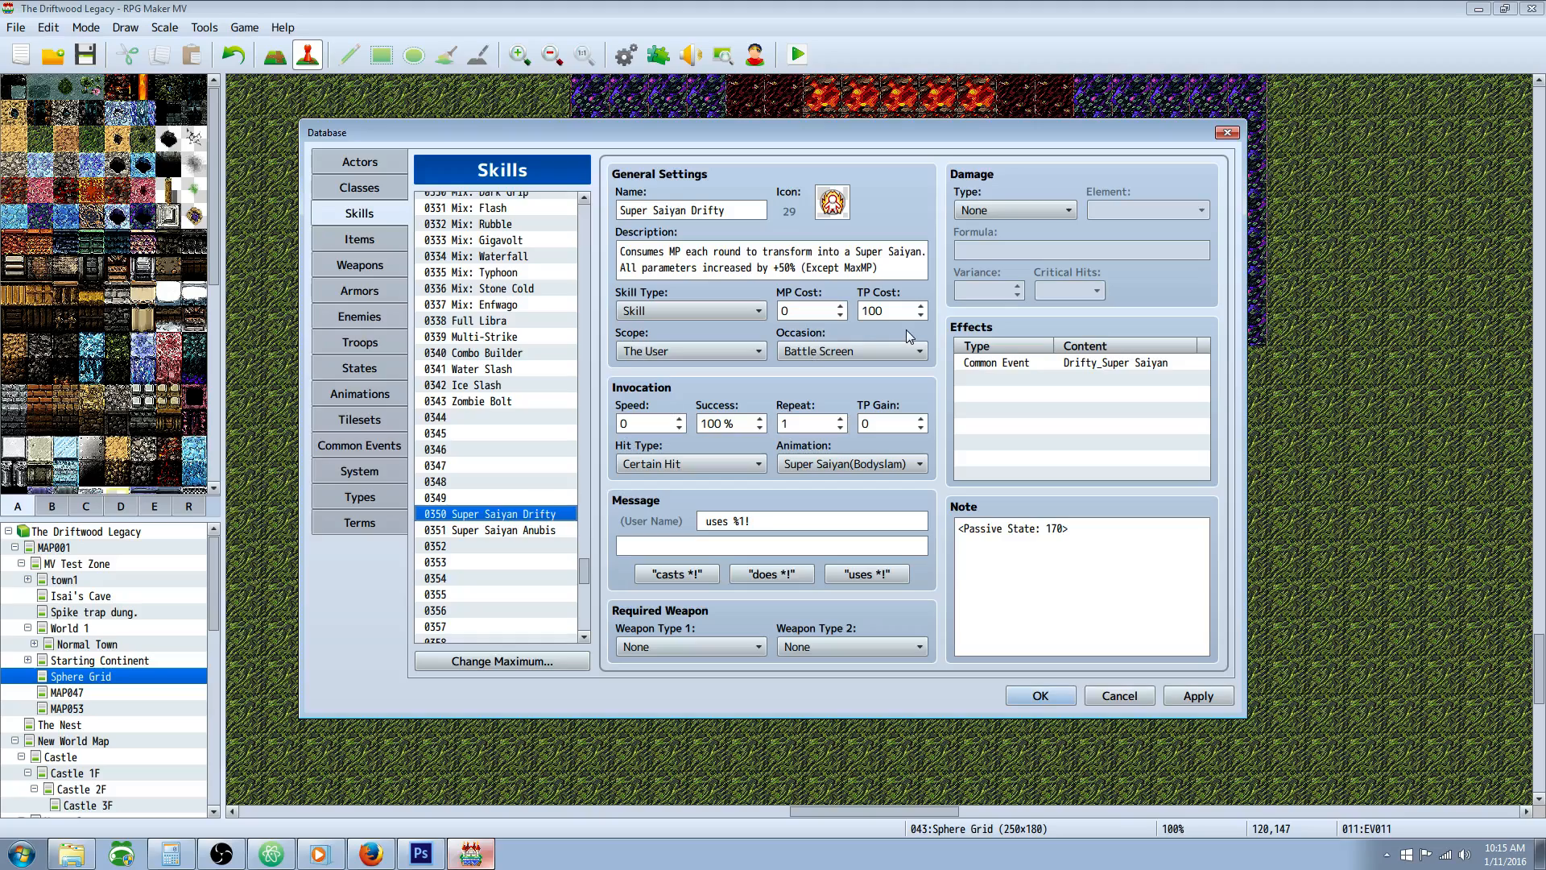
- Examine the Super Saiyan Drifty skill's common event effect and passive state note, and apply the database changes
left_click(1108, 366)
left_click(509, 528)
left_click(521, 514)
left_click(1093, 380)
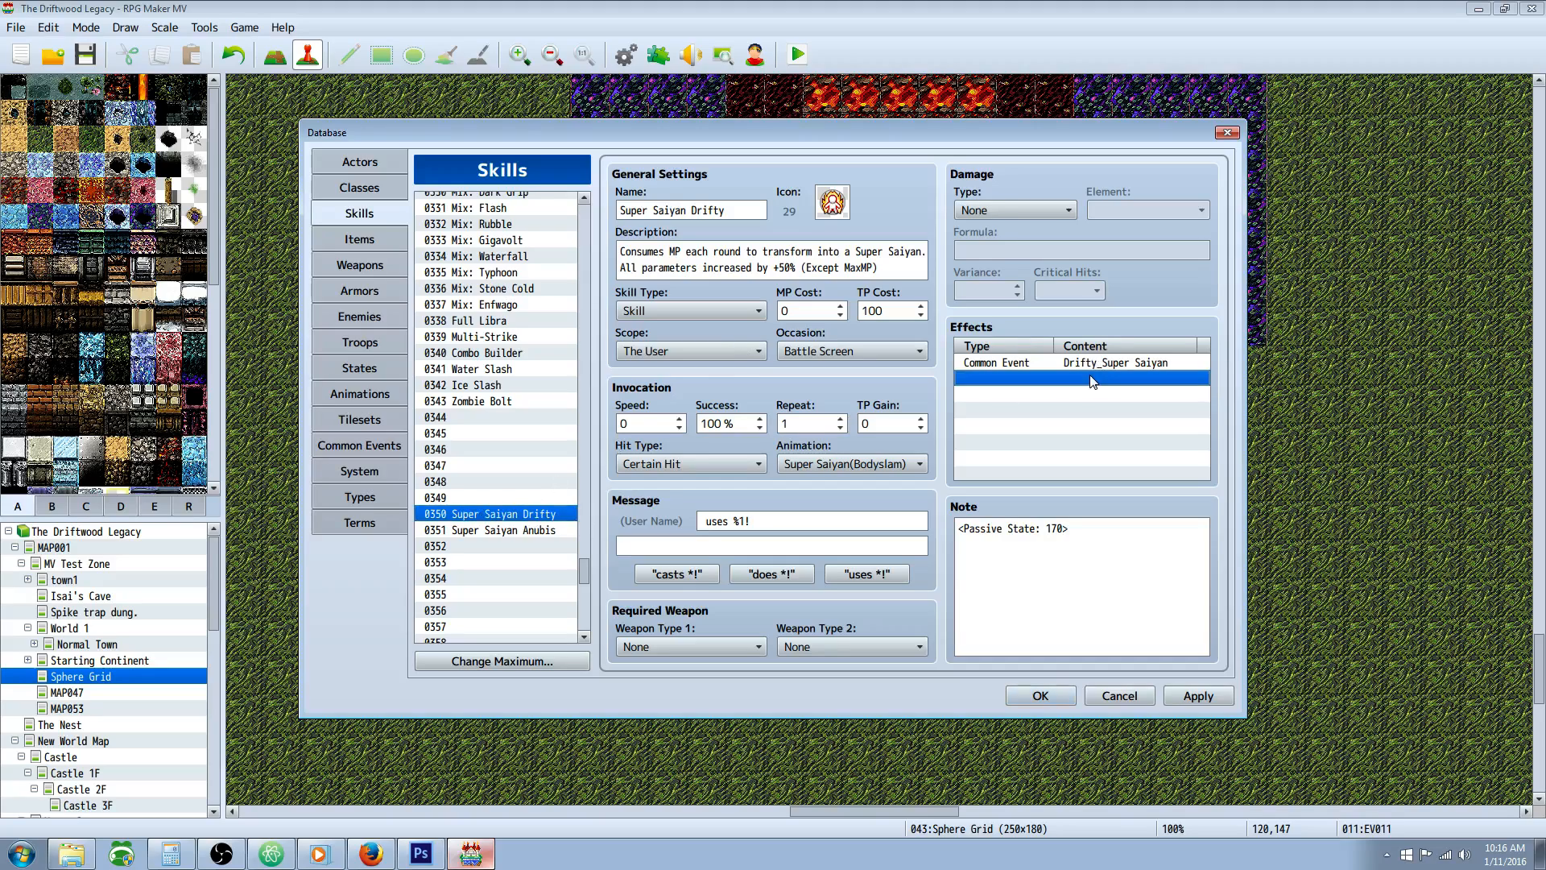
left_click(1038, 553)
left_click(983, 528)
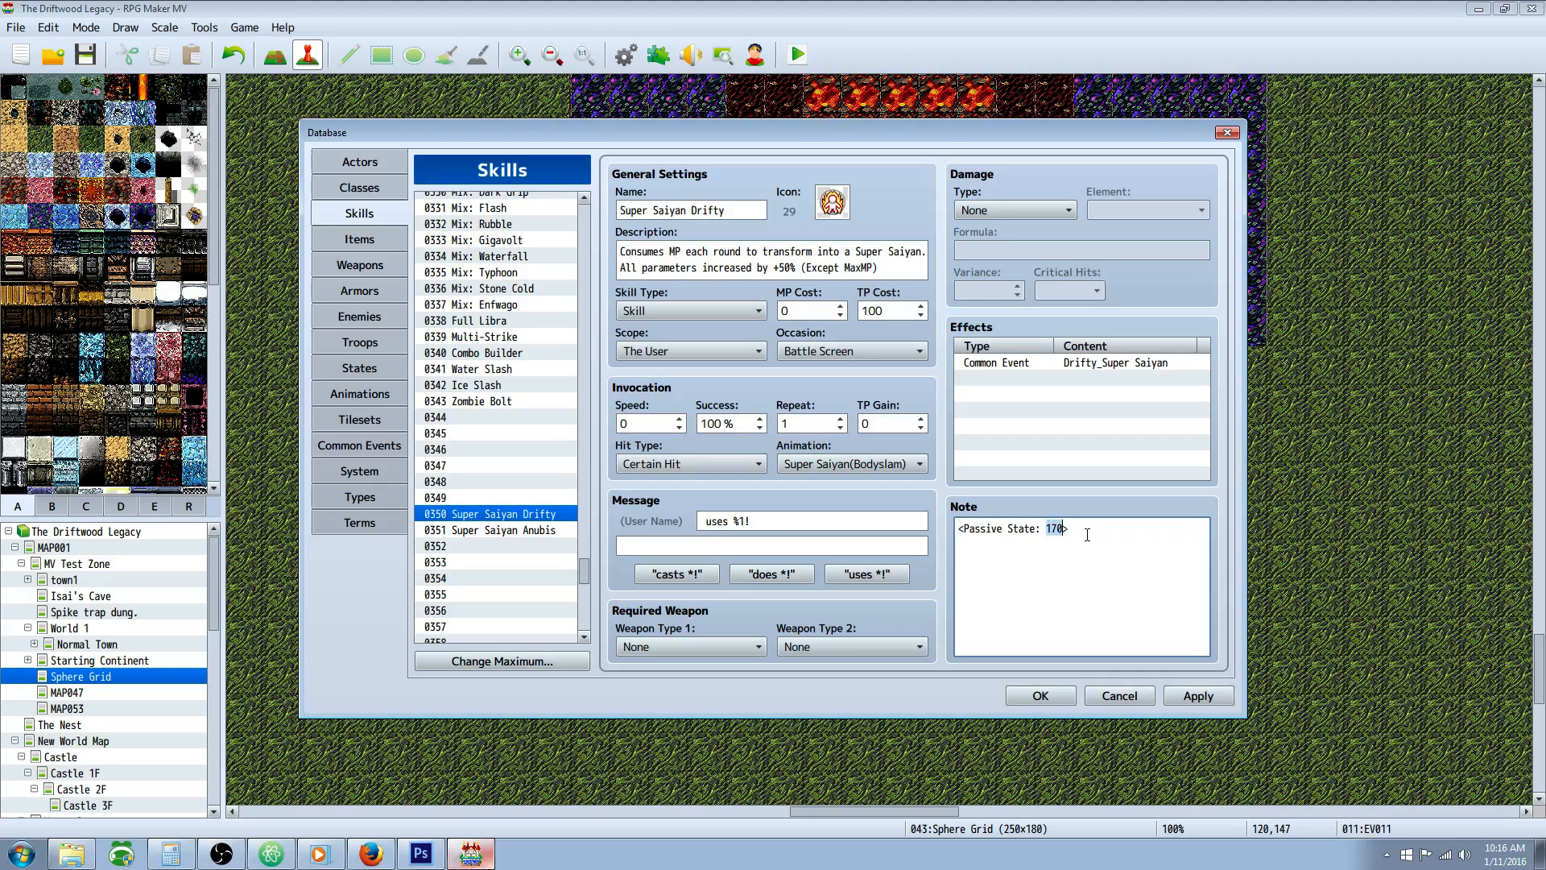
left_click(1227, 696)
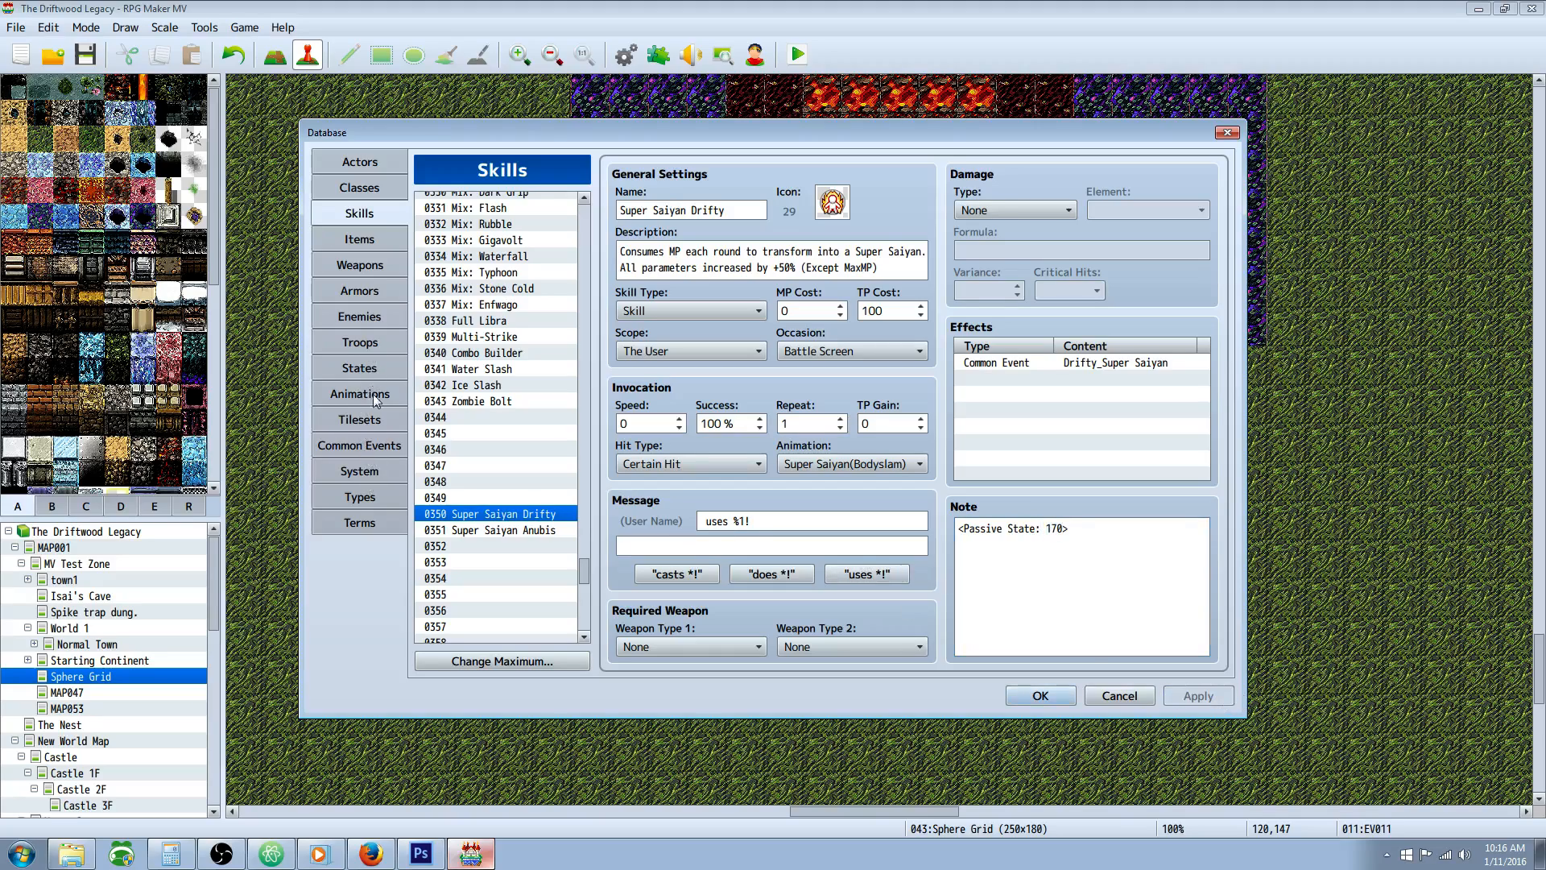
- Check the Drifty_Super Saiyan state's ID against the Passive State tag in the Super Saiyan Drifty skill's note
left_click(360, 367)
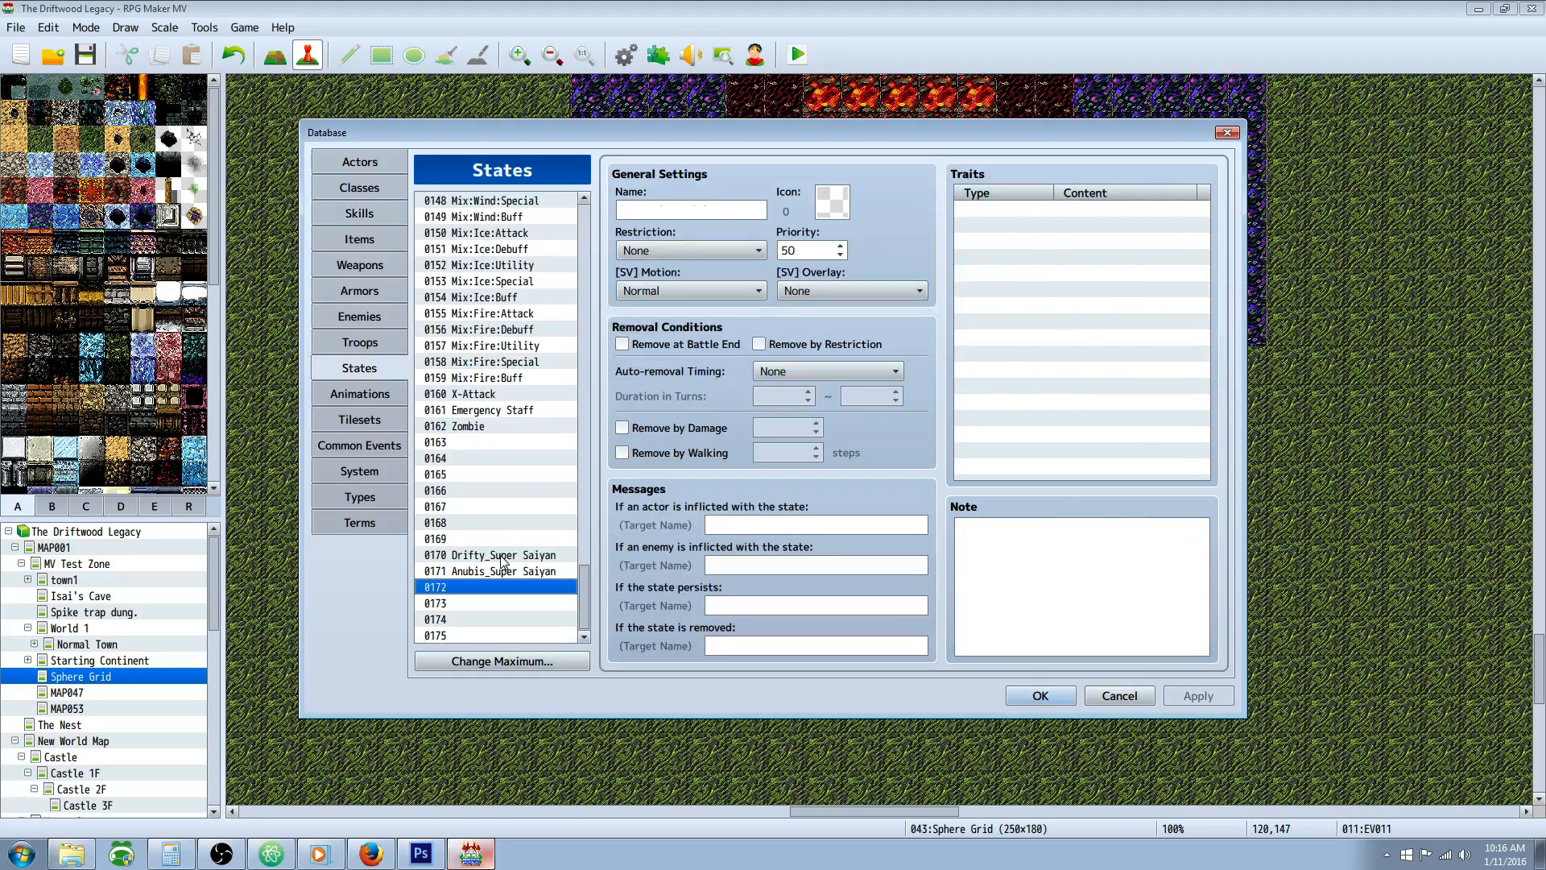
left_click(501, 556)
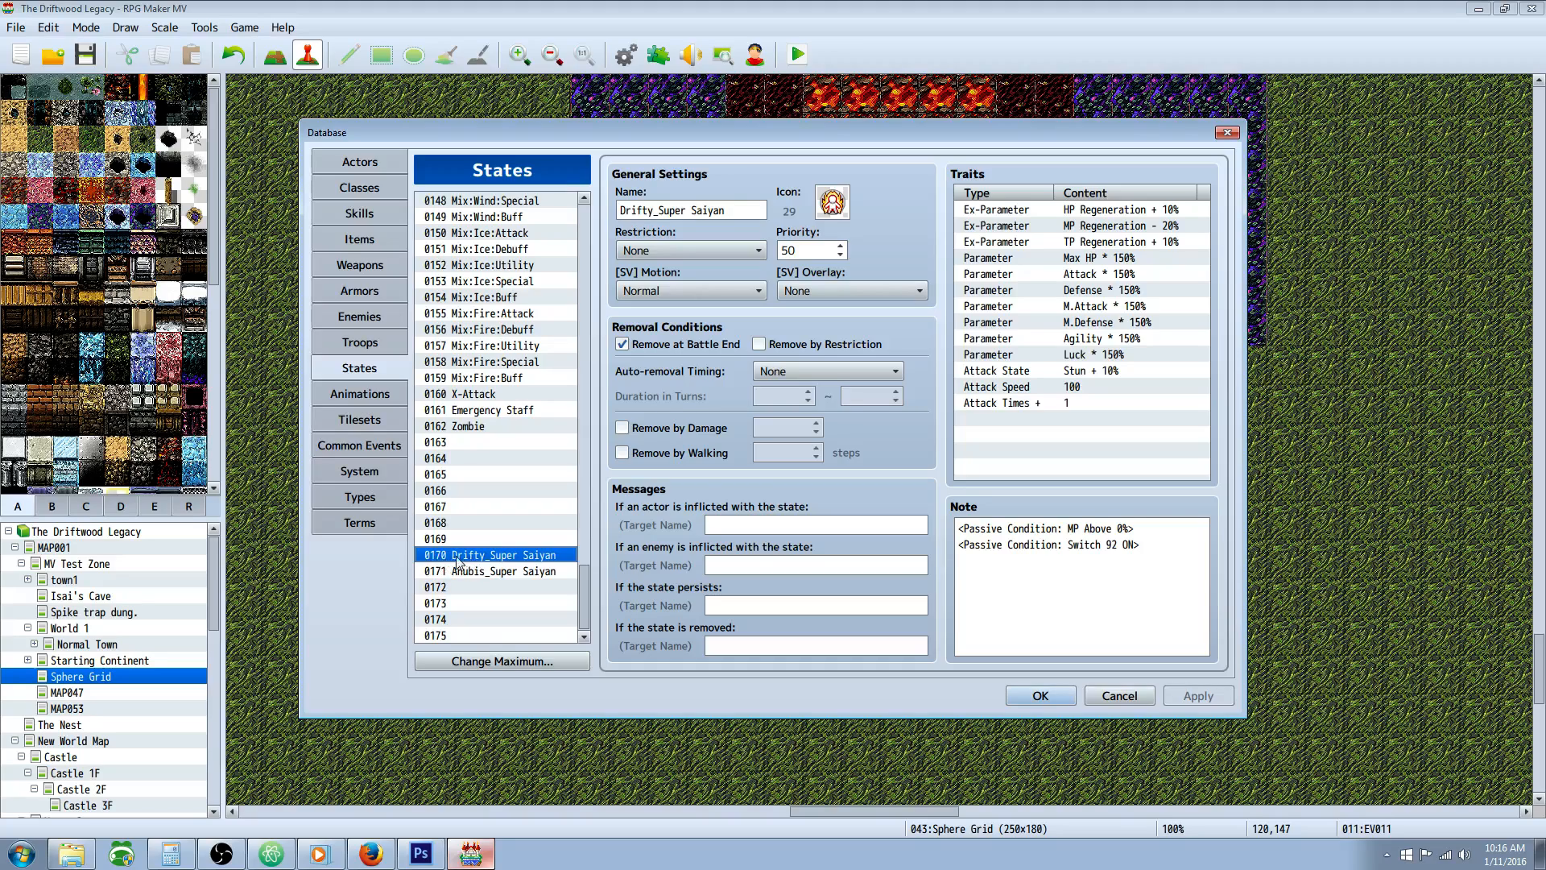
left_click(361, 214)
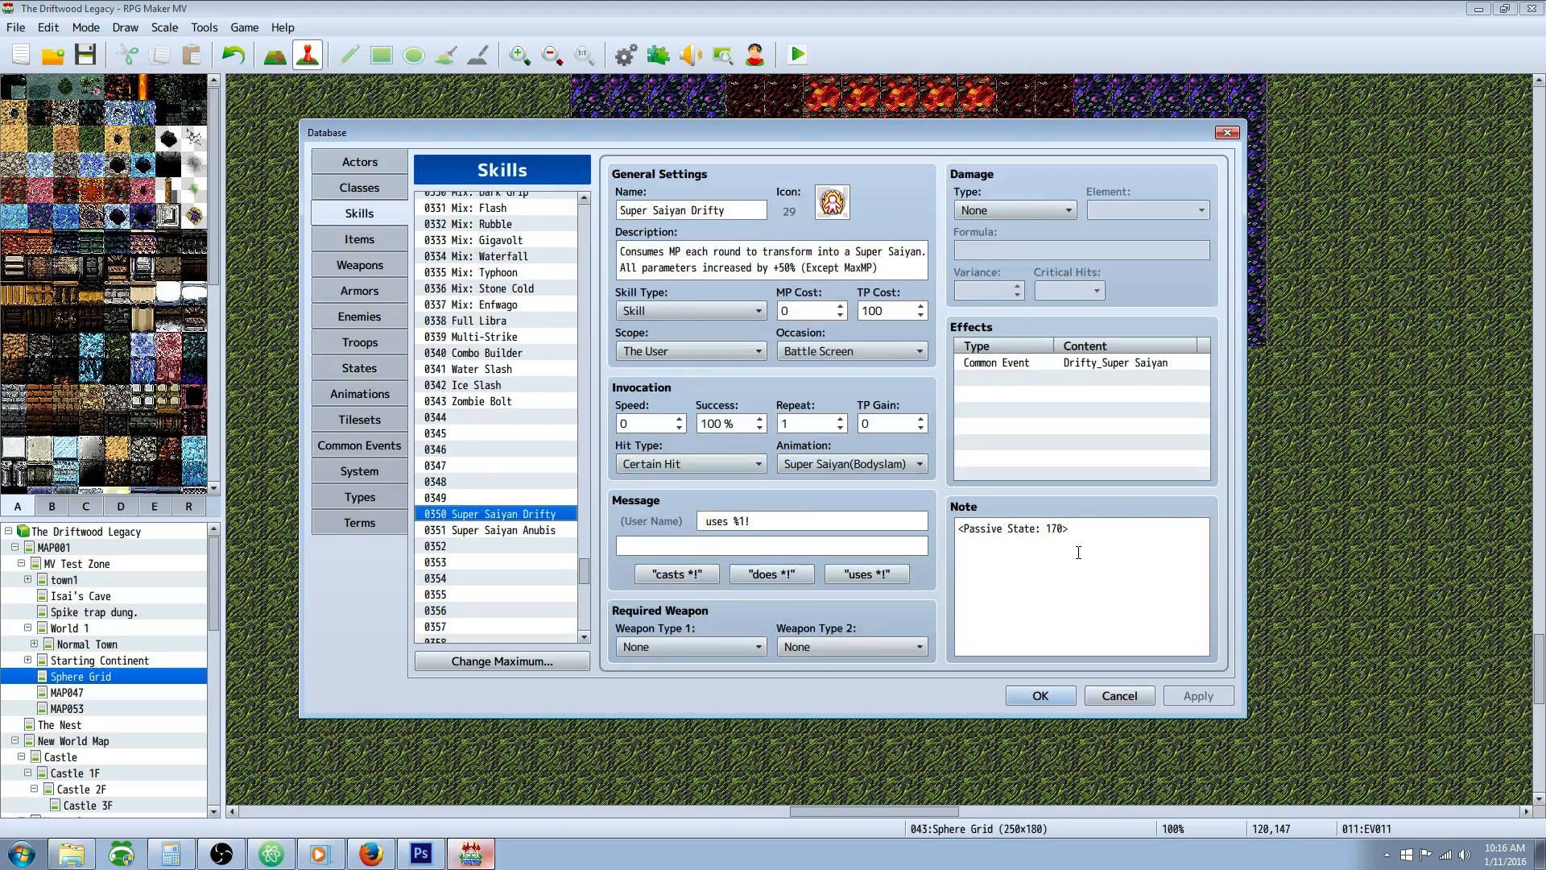
triple_click(1055, 527)
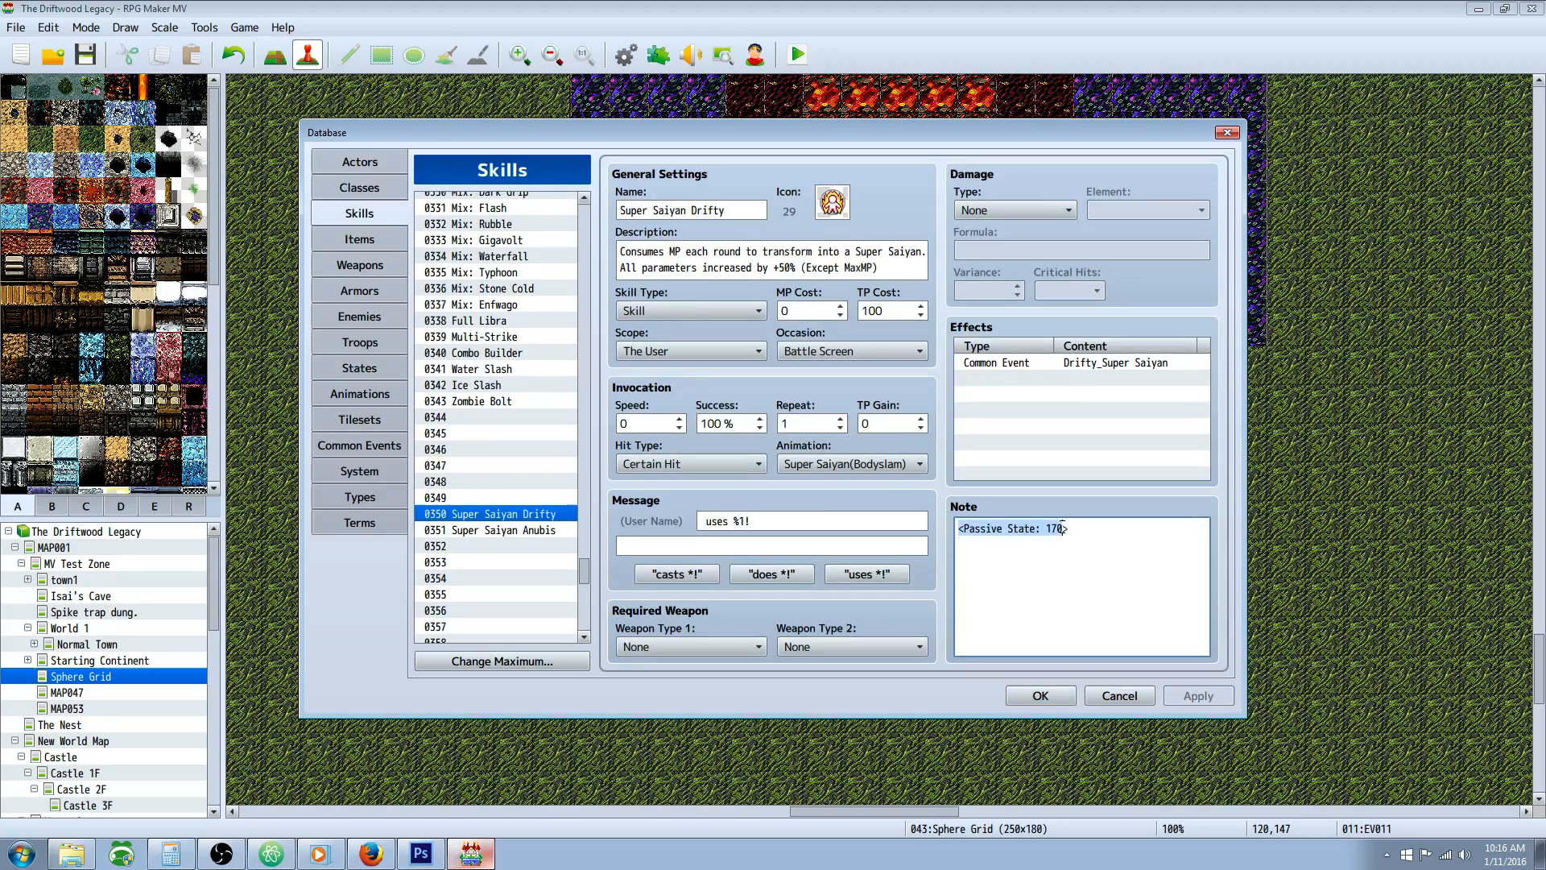
- Check the Super Saiyan Anubis skill's Passive State tag against the Anubis_Super Saiyan state's ID, and examine its common event effect
left_click(486, 530)
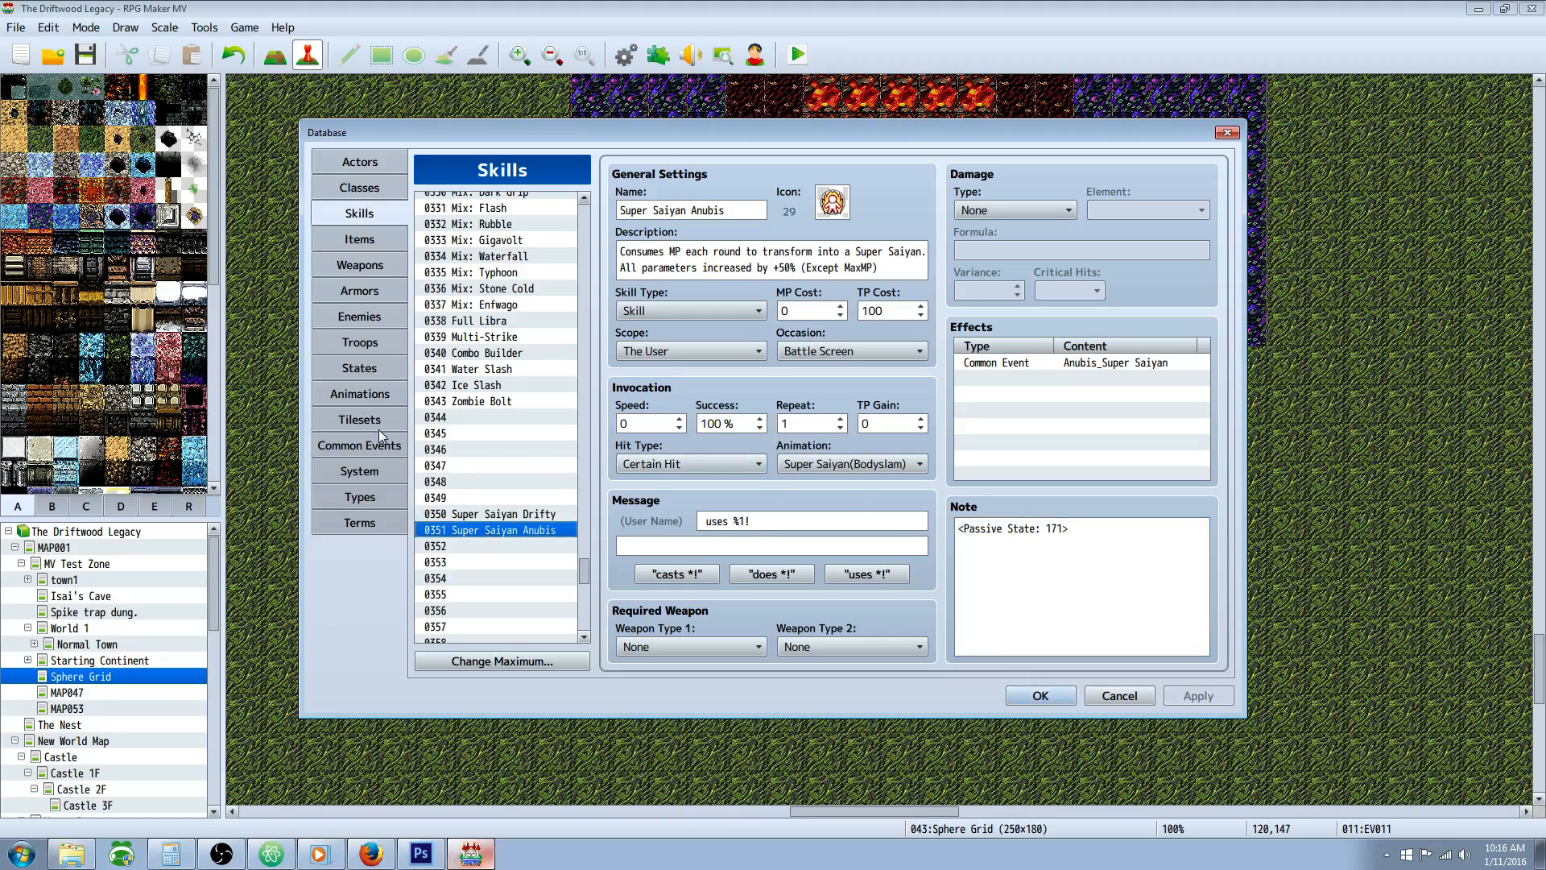
left_click(375, 369)
left_click(444, 571)
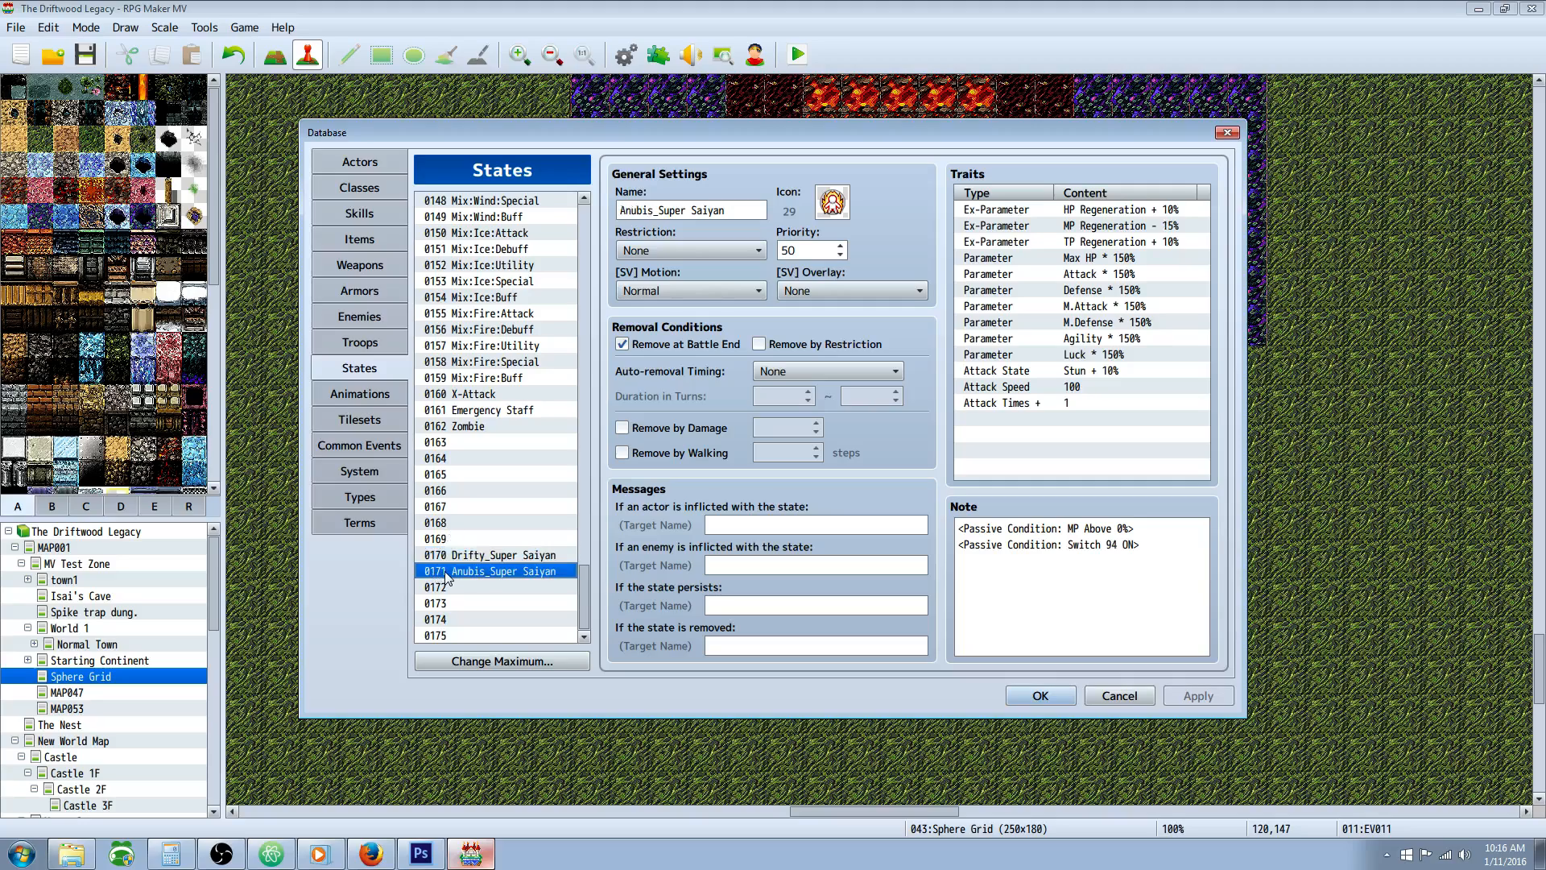
left_click(360, 215)
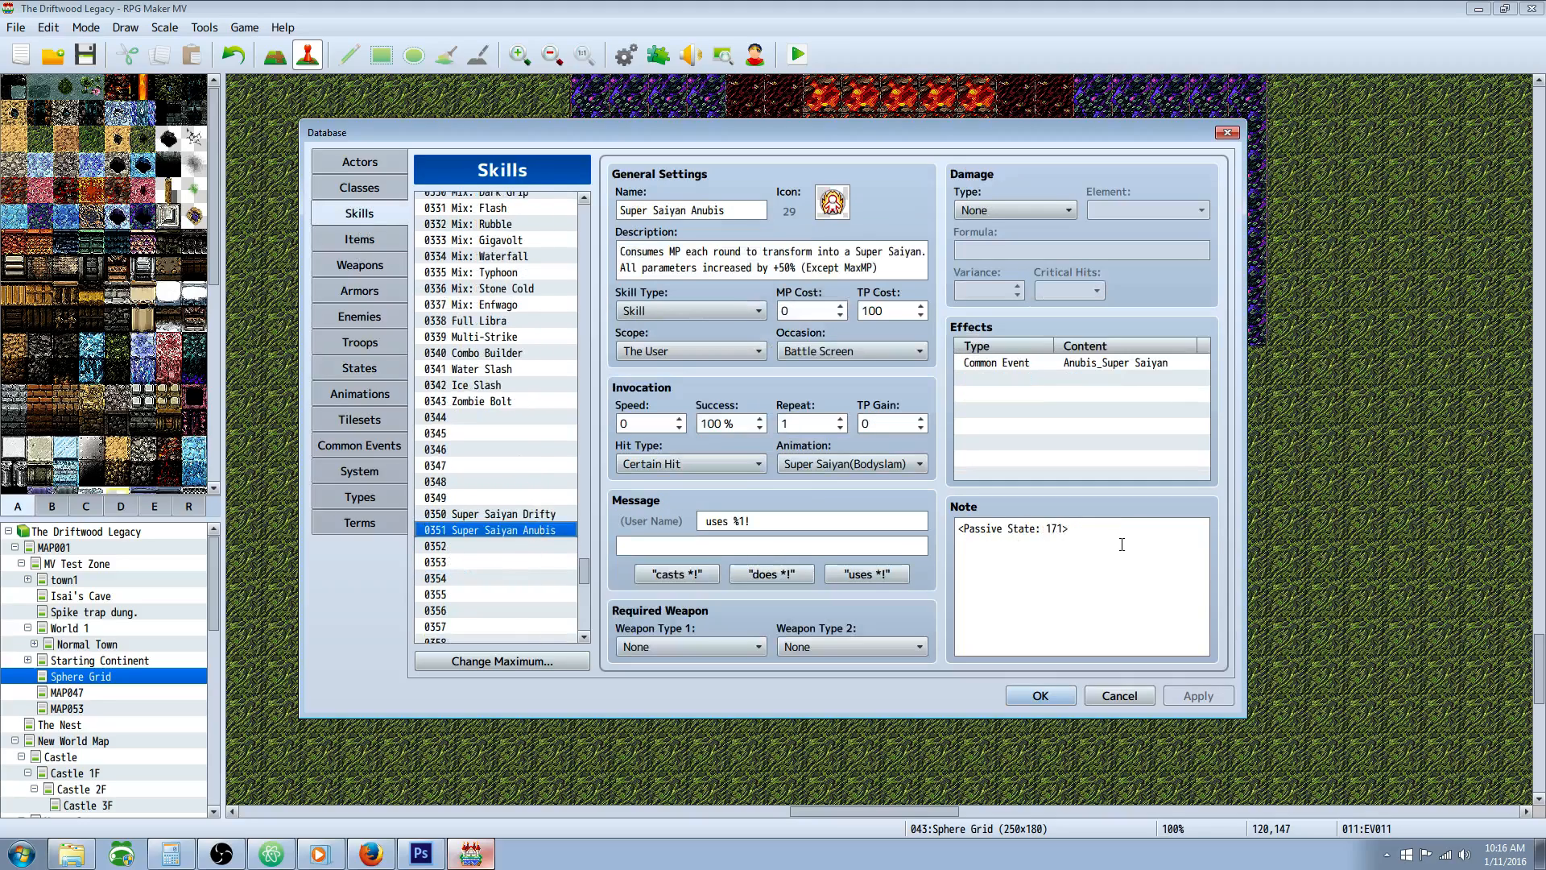
left_click(1057, 527)
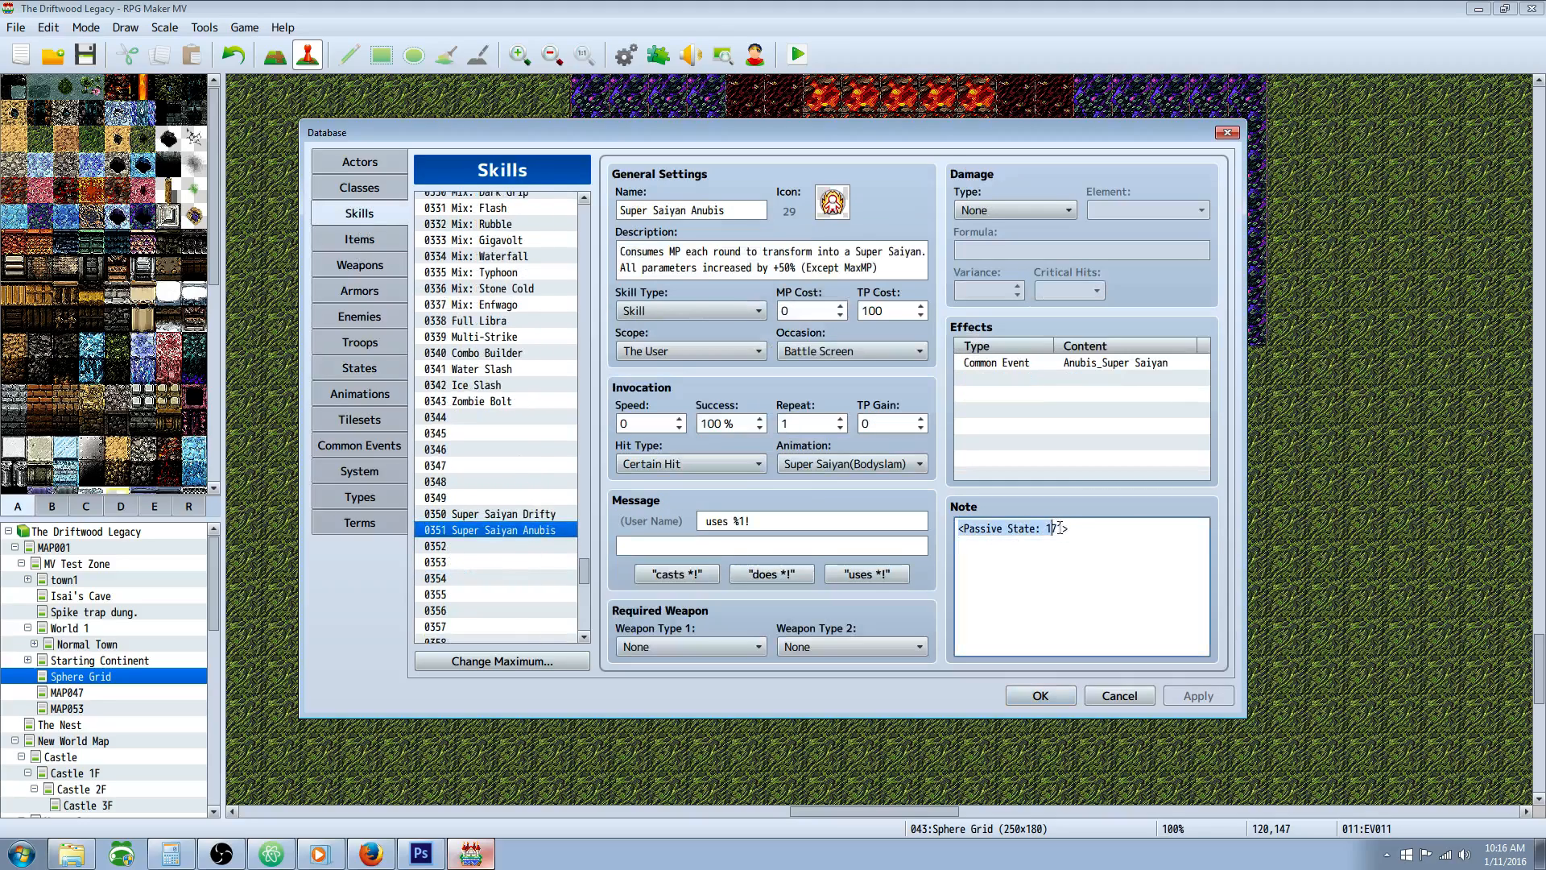
left_click(1063, 362)
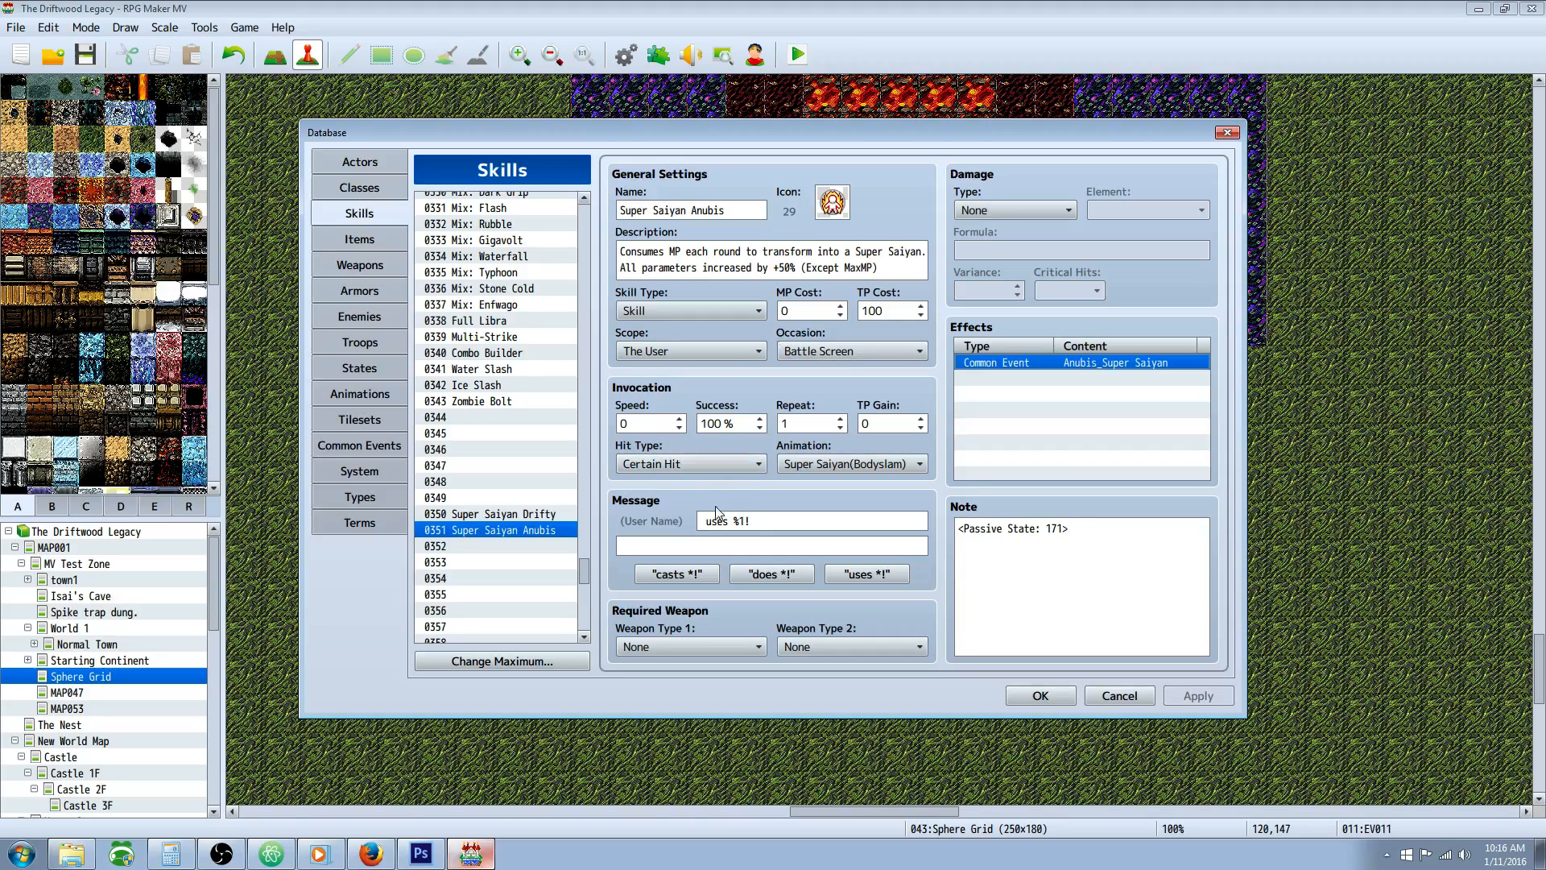
- Open battle event page 3 of the Slime*2 troop and check the Super Saiyan TroopEvent switch in its conditions
left_click(362, 343)
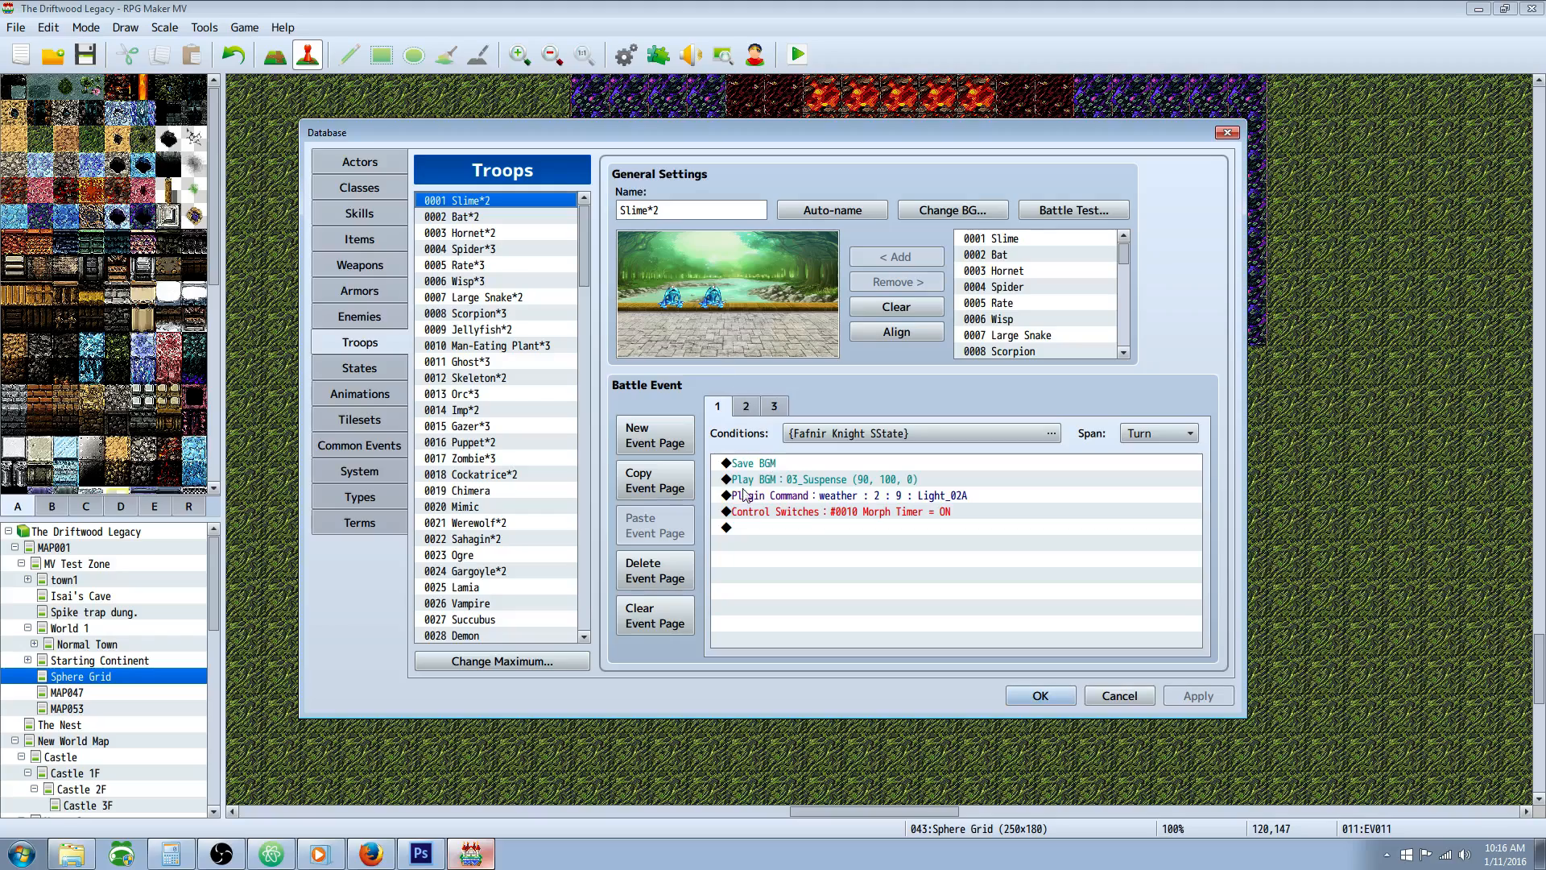
left_click(745, 405)
left_click(774, 406)
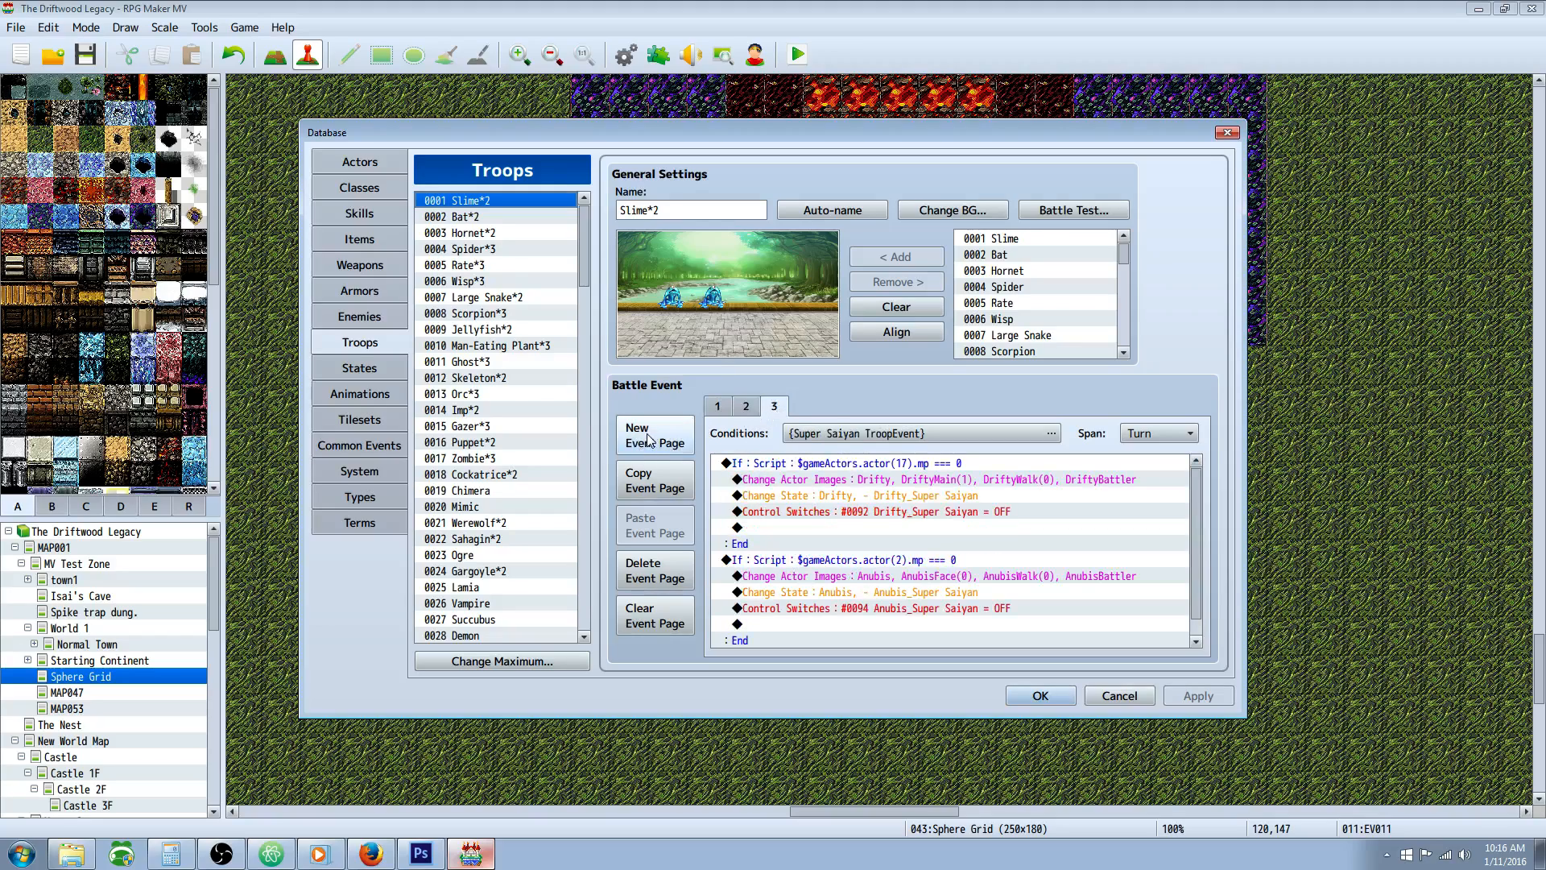
left_click(1052, 439)
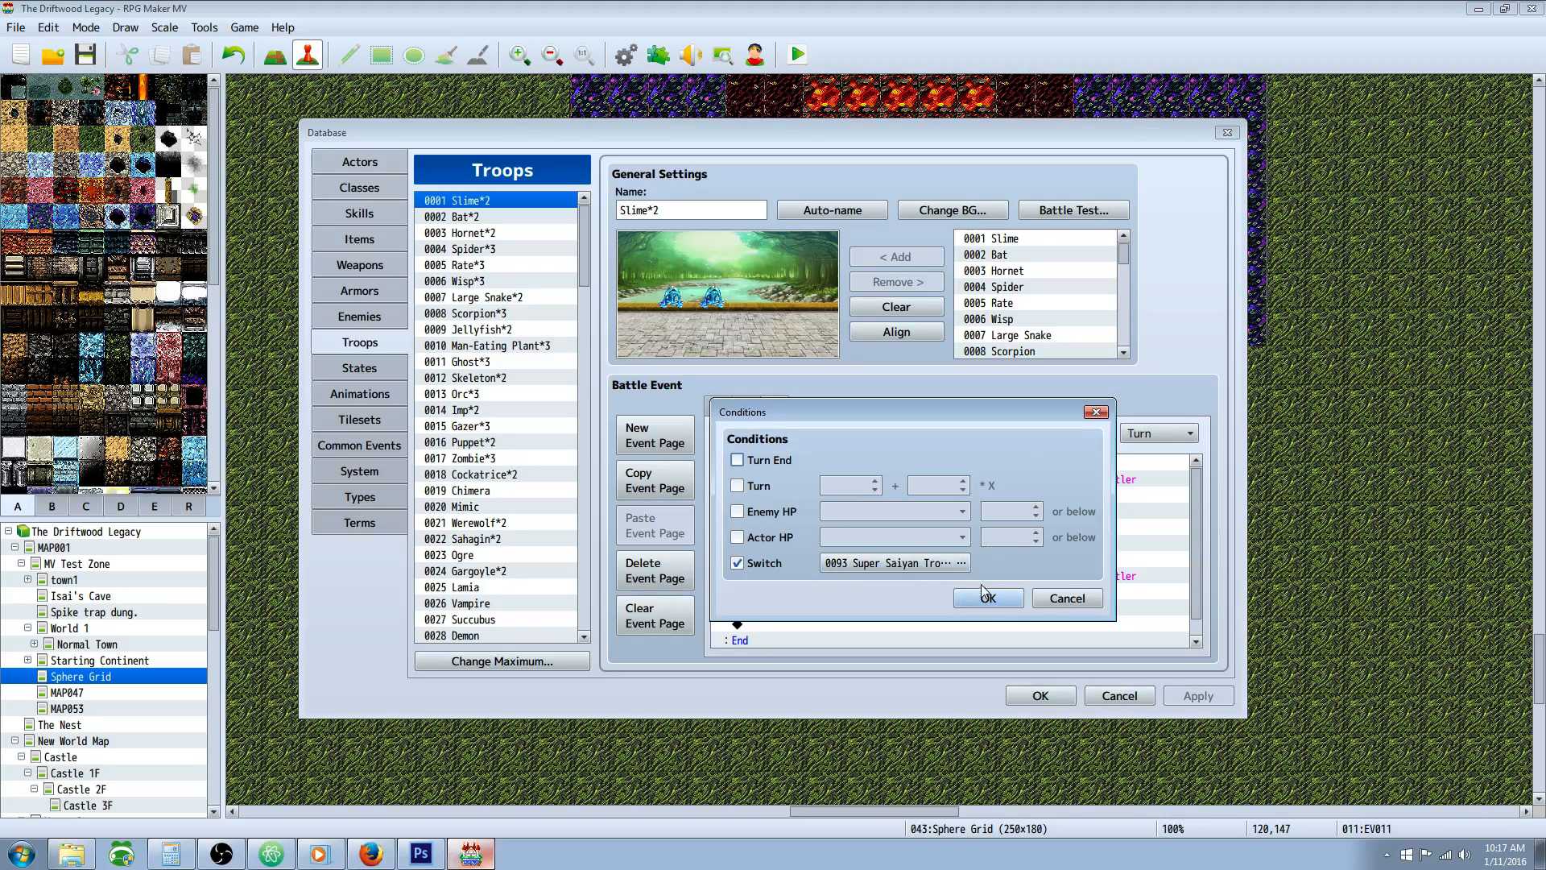
left_click(961, 563)
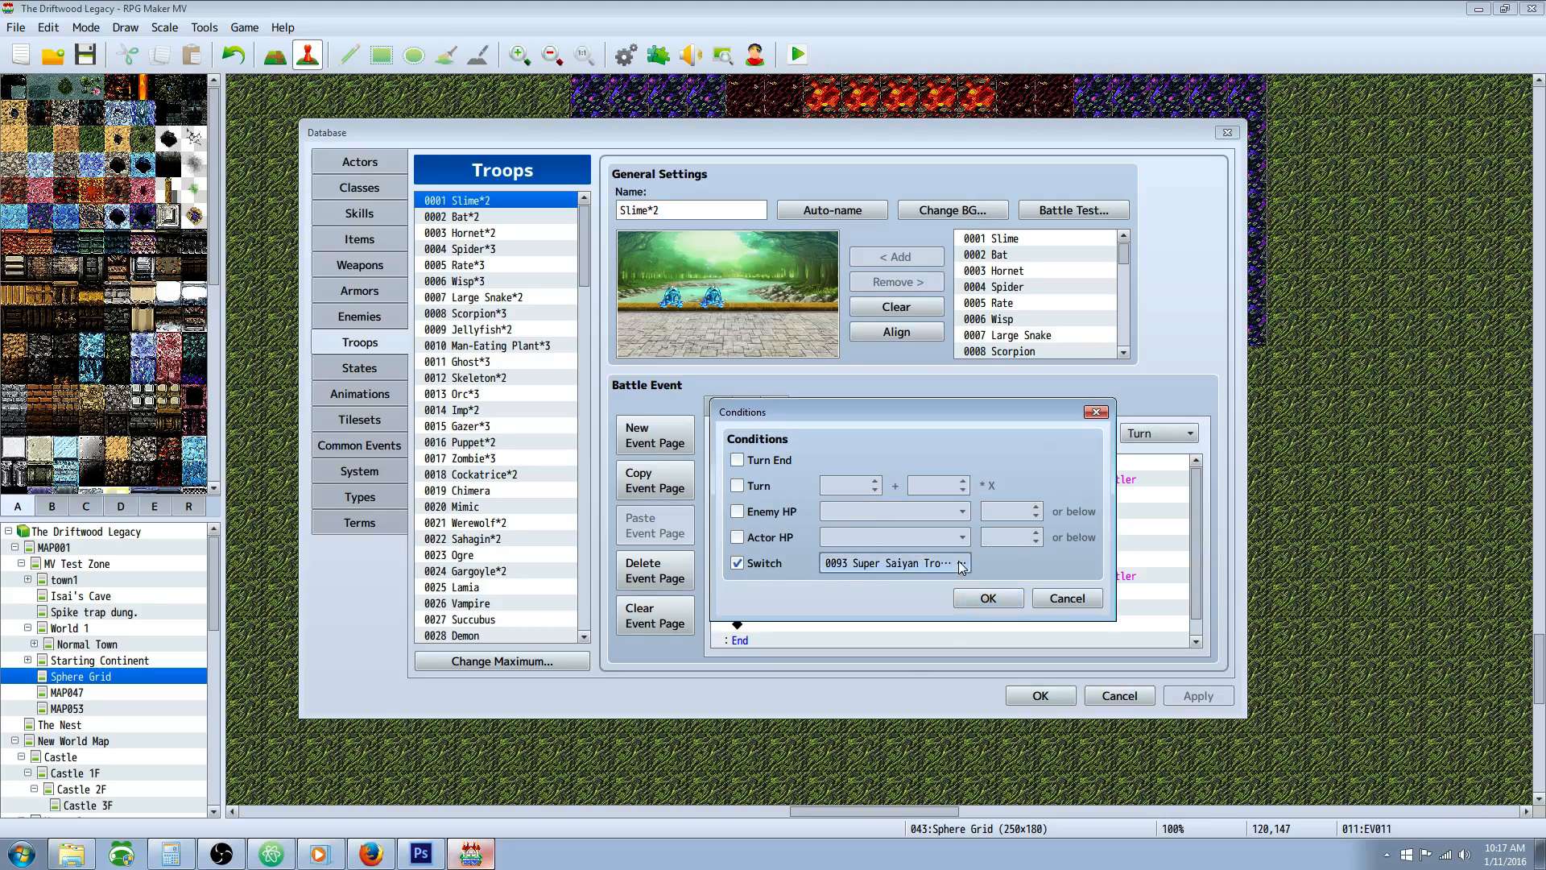
left_click(1004, 531)
left_click(980, 712)
left_click(1002, 602)
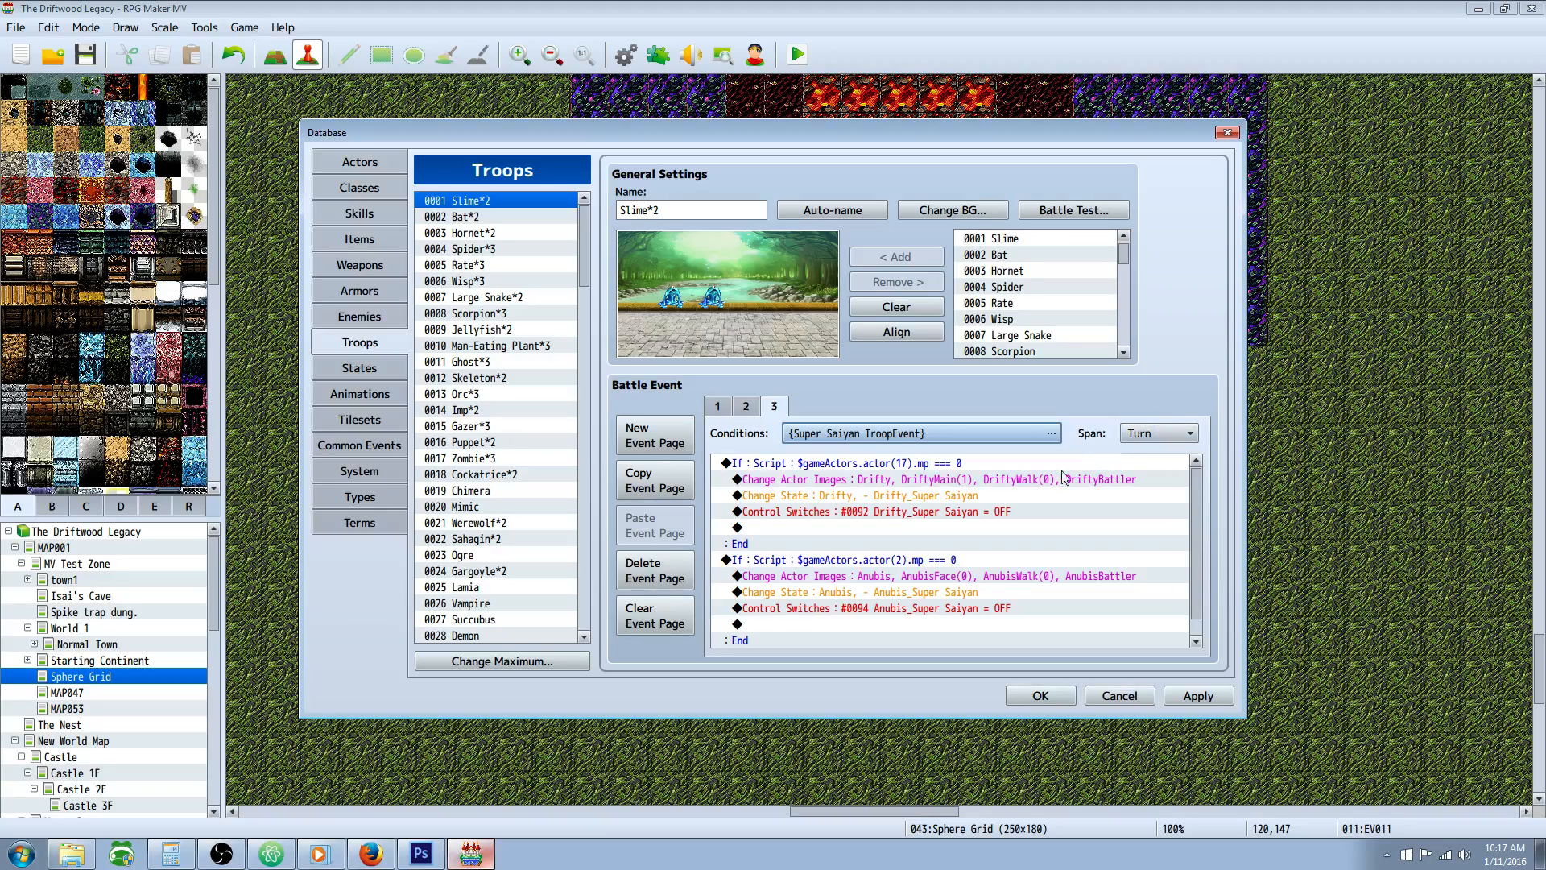
- Examine the conditional branch for actor 17's MP and its Drifty commands on the troop's third event page
left_click(870, 464)
left_click(872, 543)
left_click(891, 467)
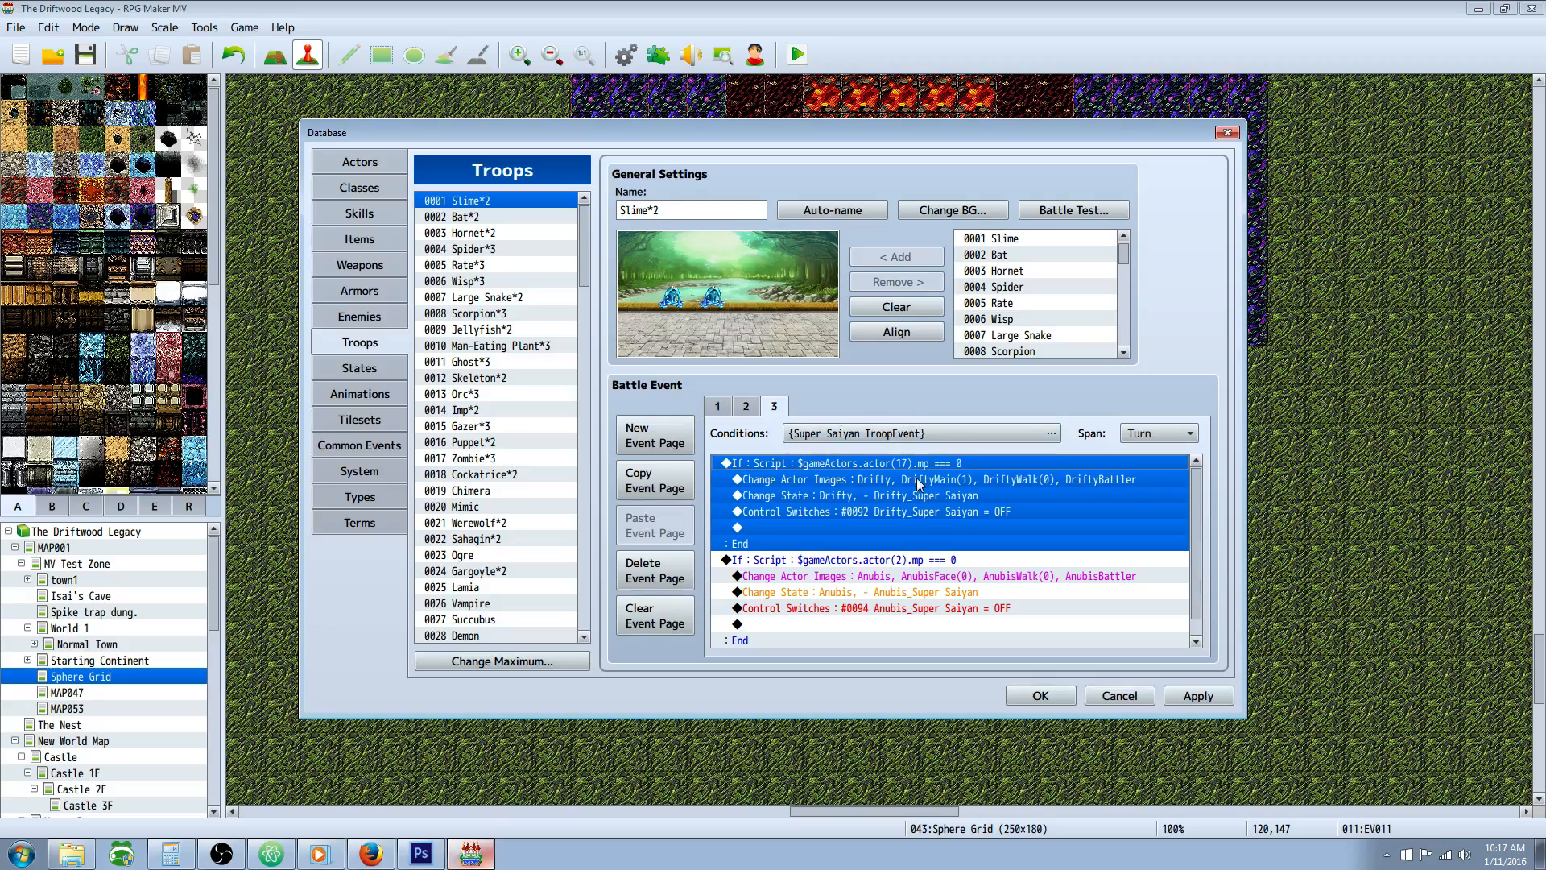
left_click(921, 552)
left_click(917, 467)
left_click(914, 559)
left_click(920, 464)
left_click(926, 566)
left_click(926, 481)
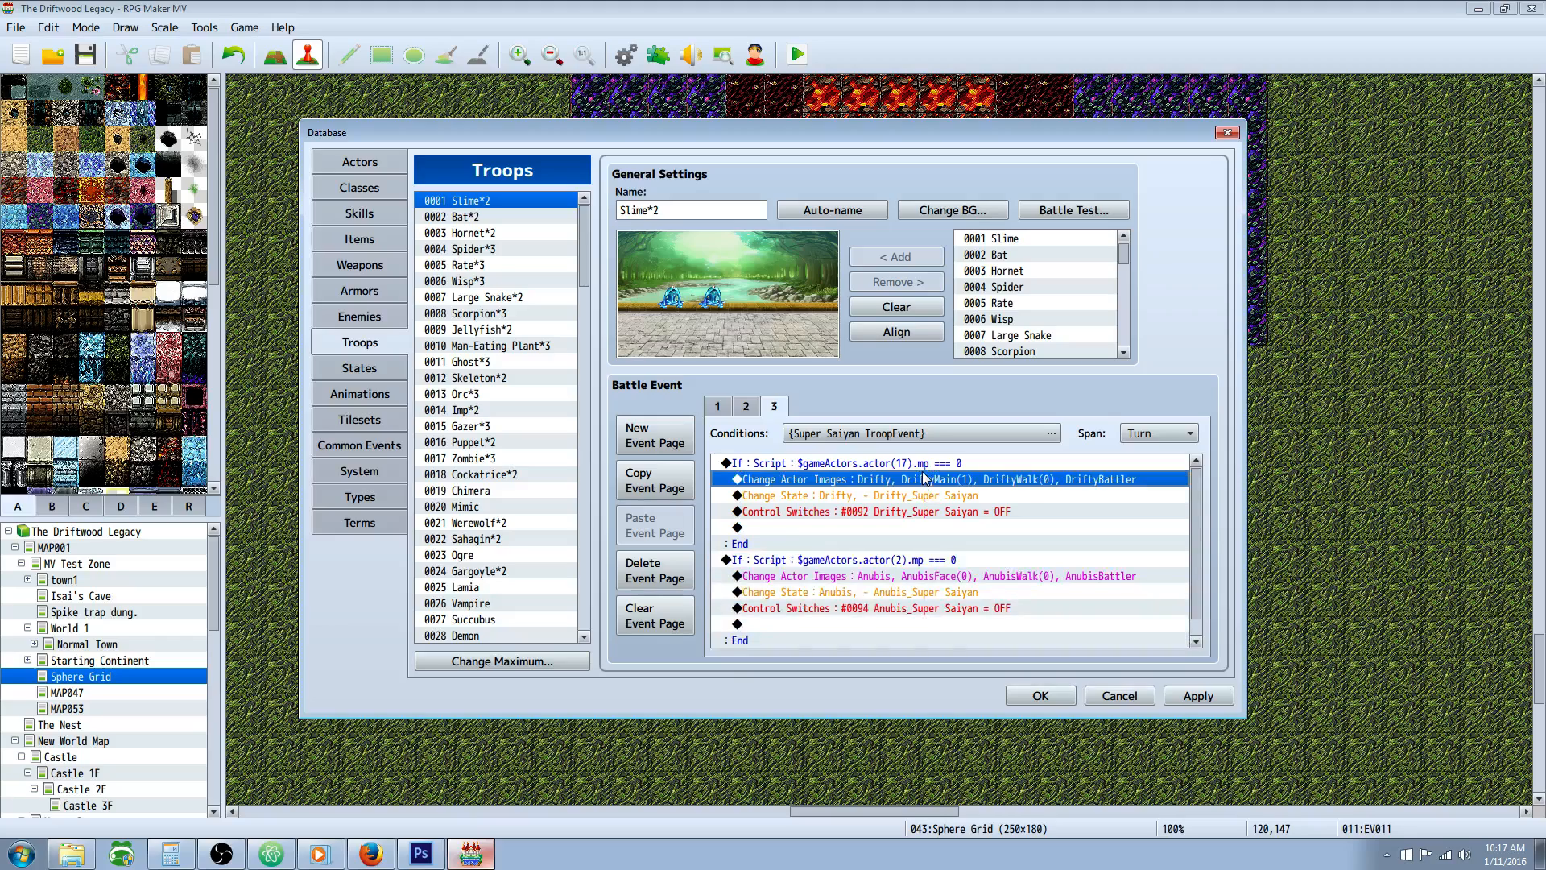
left_click(924, 465)
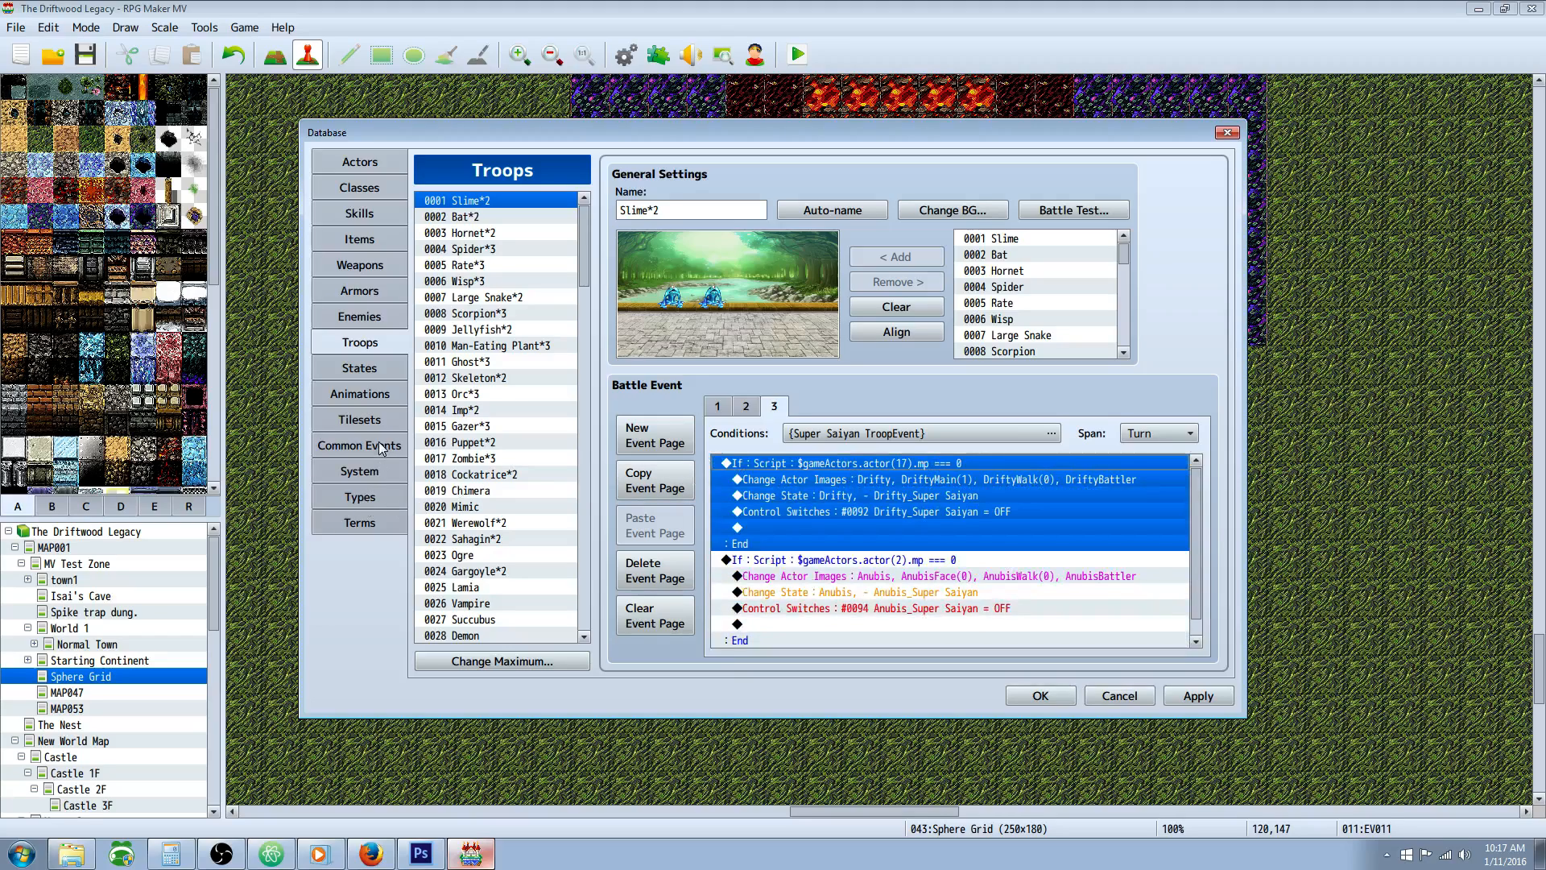
- Copy the Drifty and Anubis conditional branches from the Remove Super Saiyan common event
left_click(379, 441)
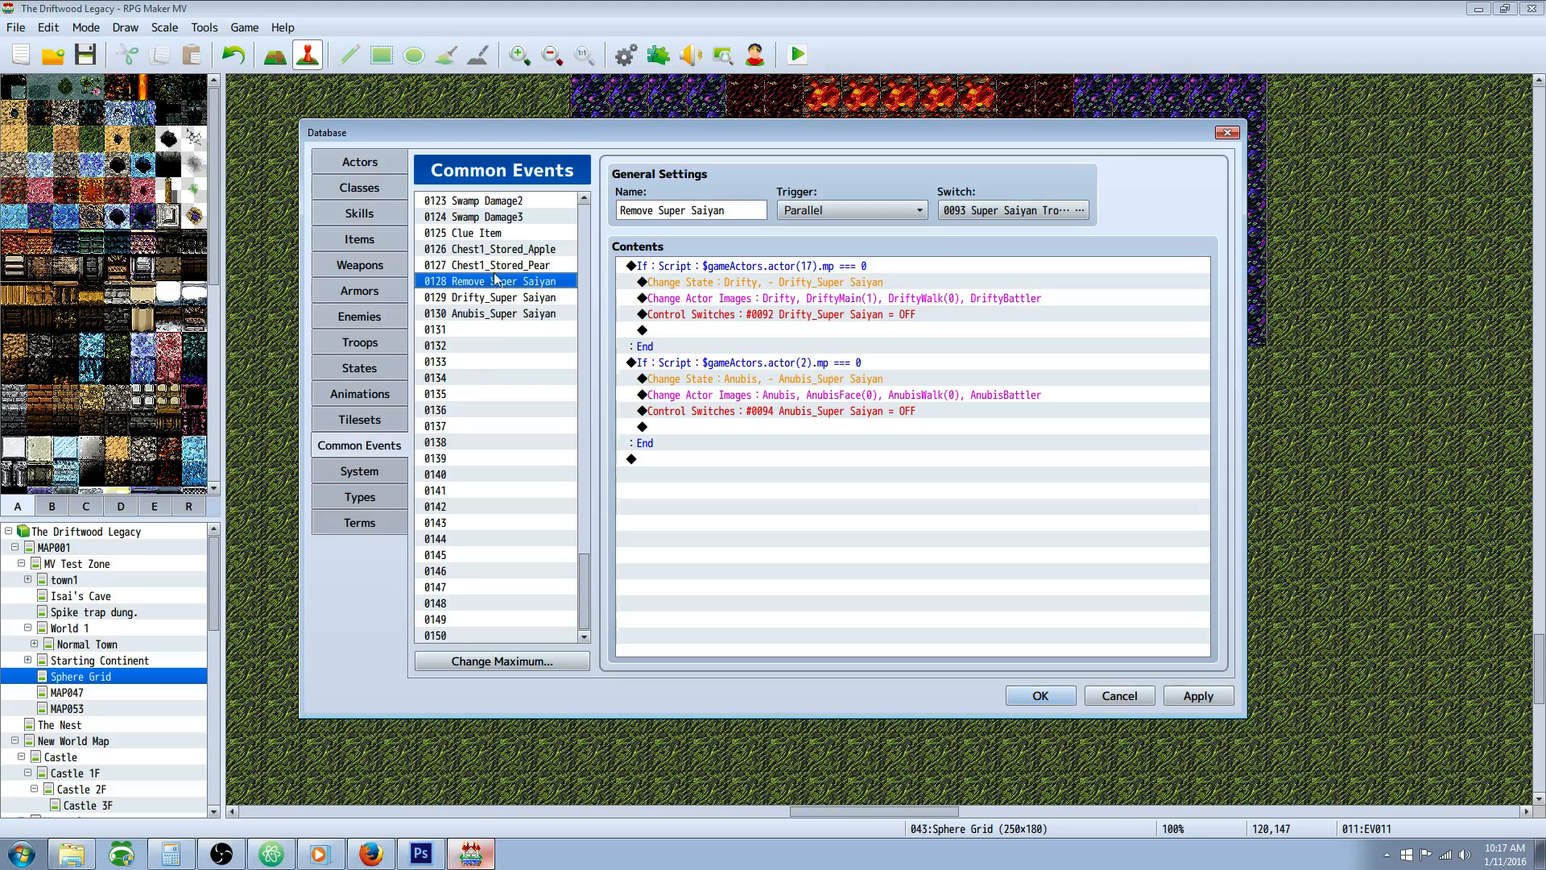
left_click(781, 269)
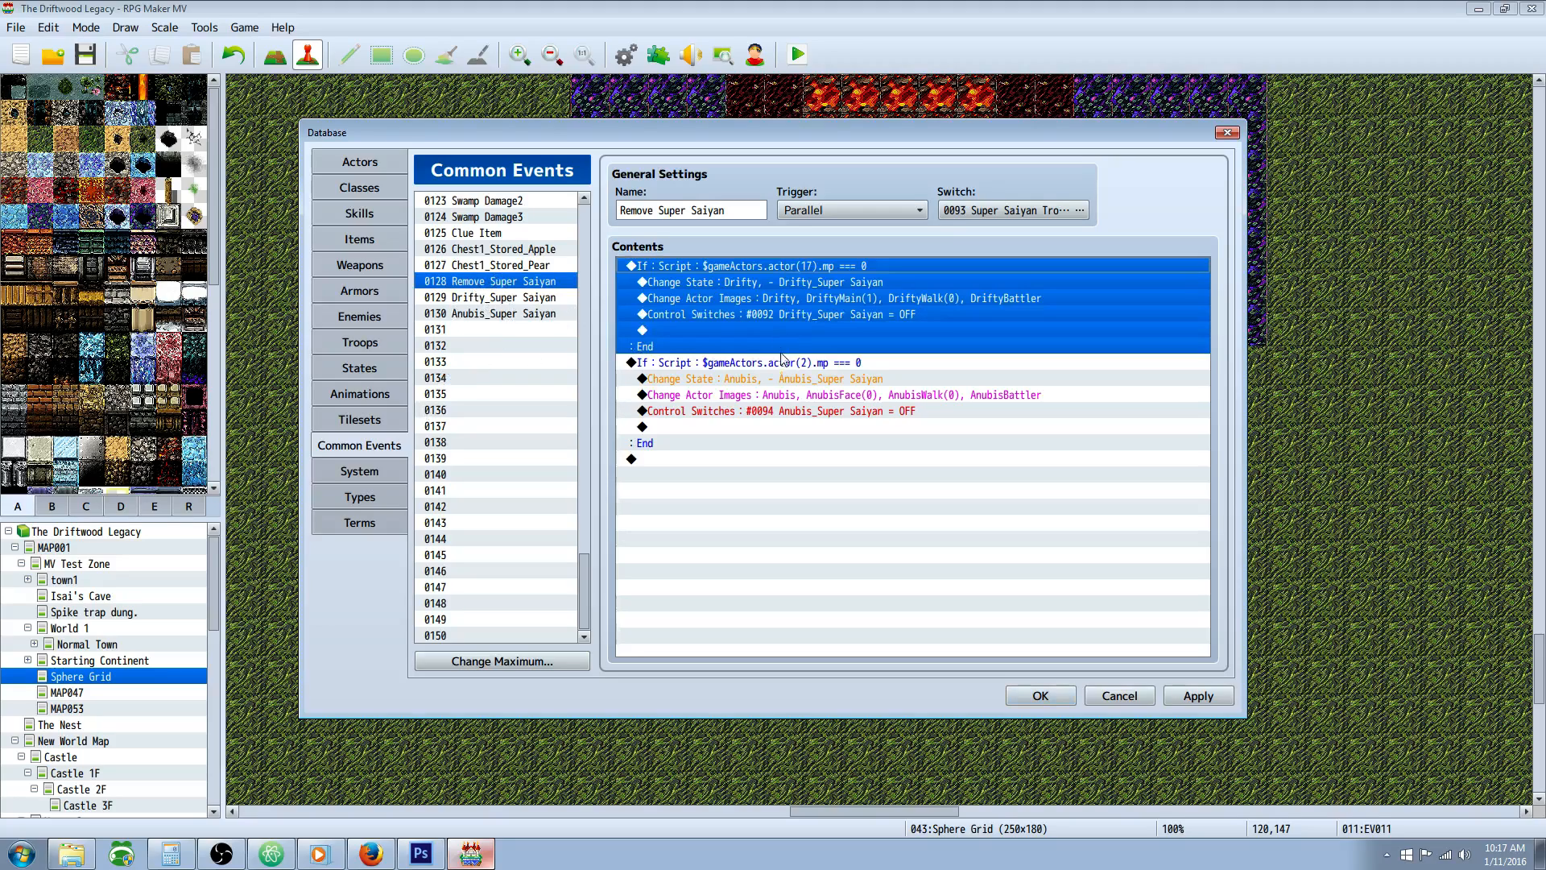
left_click(783, 398, "shift")
right_click(709, 362)
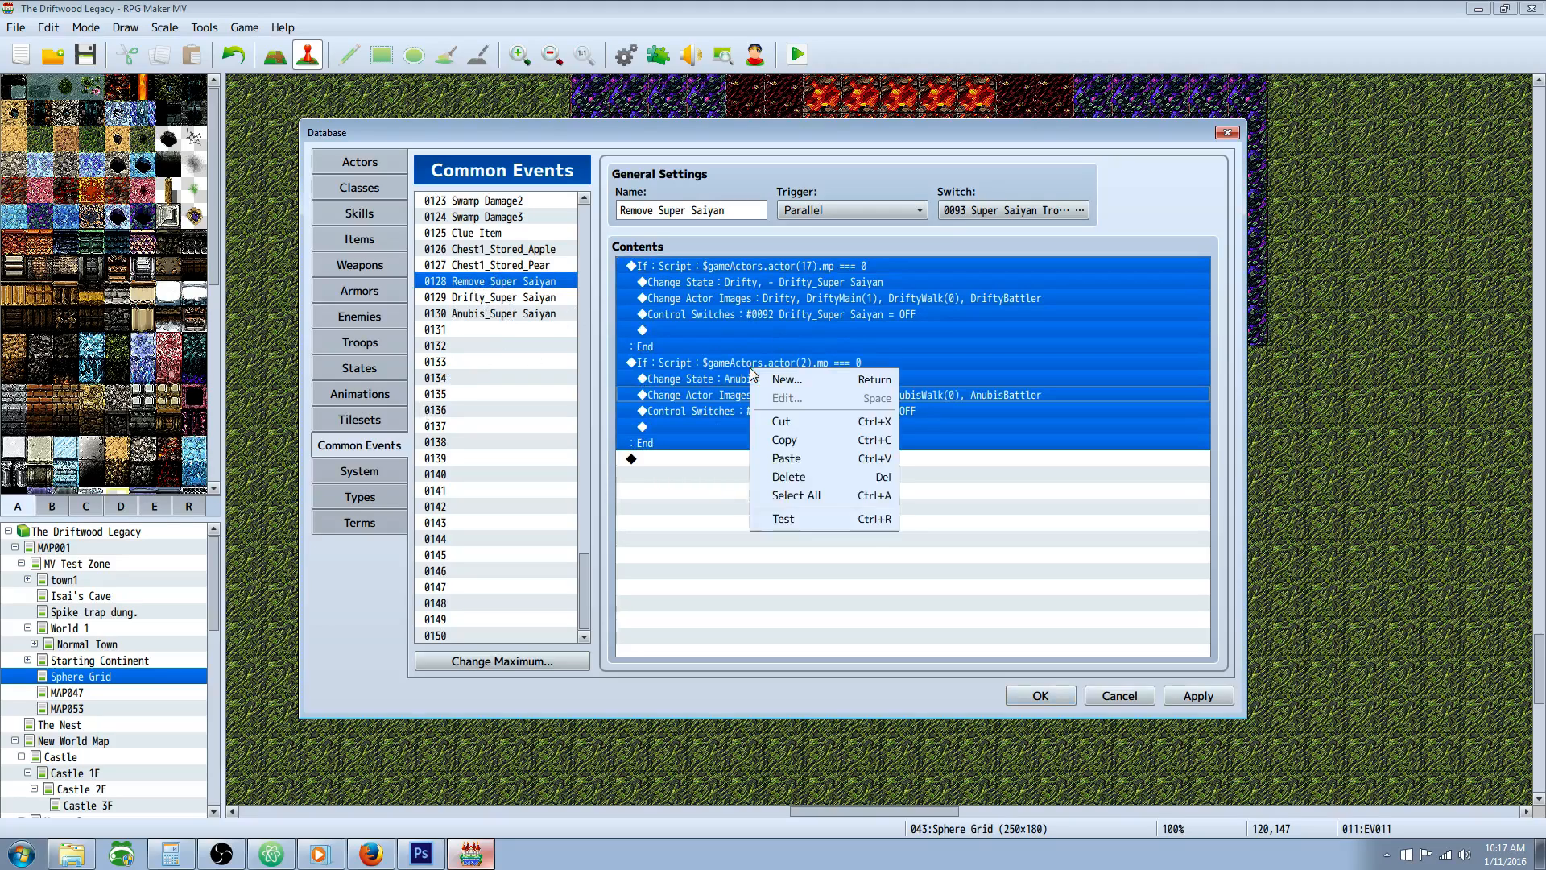
left_click(790, 442)
- Return to the Slime*2 troop's event page 3 and review how Drifty's branch restores the actor images and removes the state
left_click(359, 341)
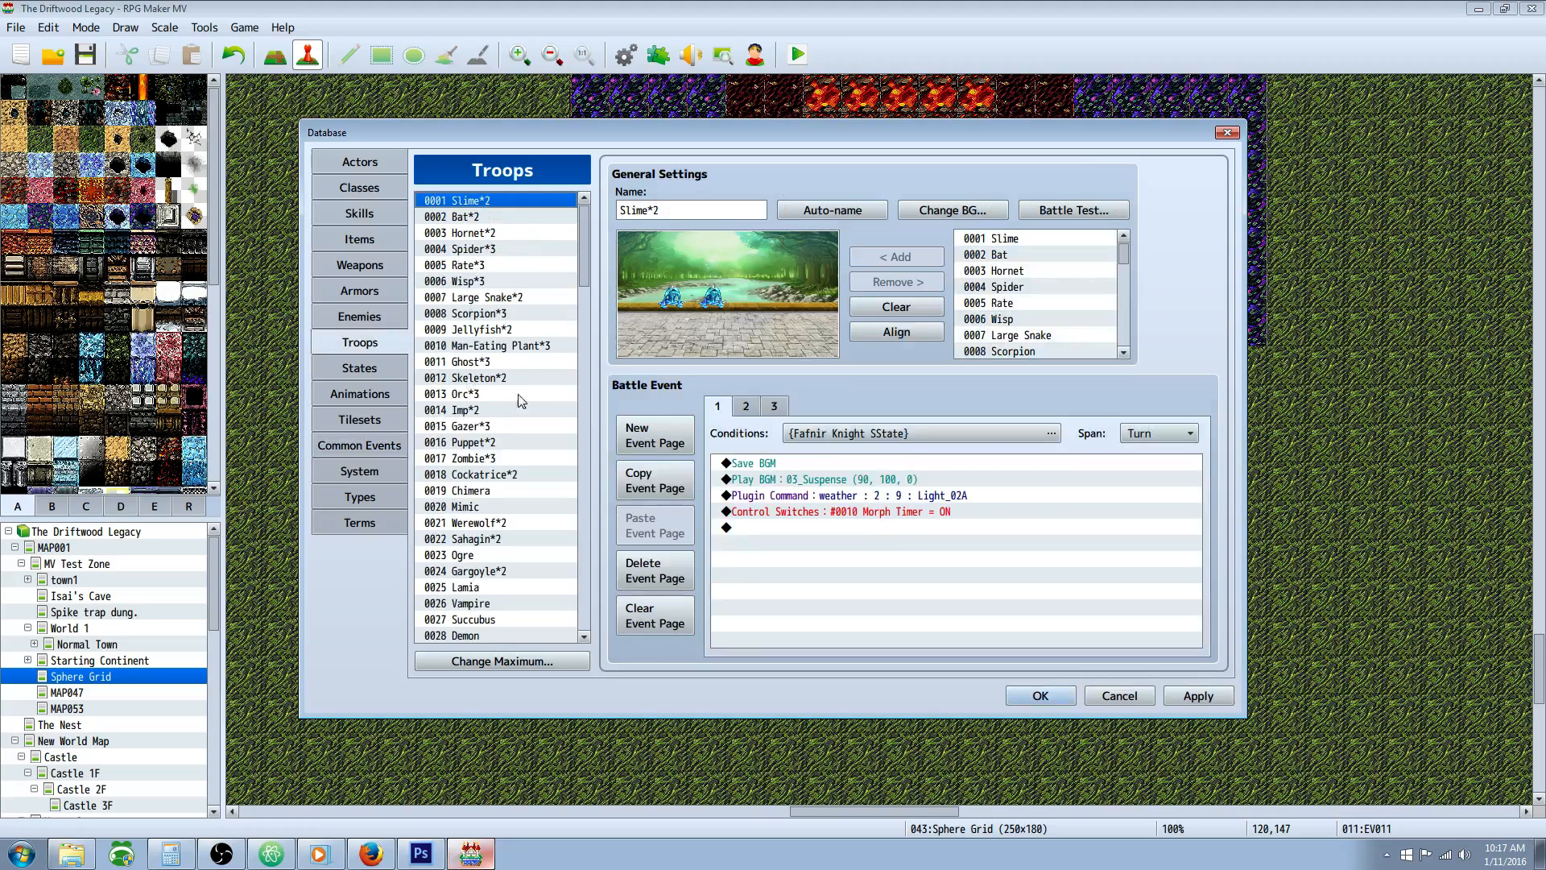
left_click(775, 406)
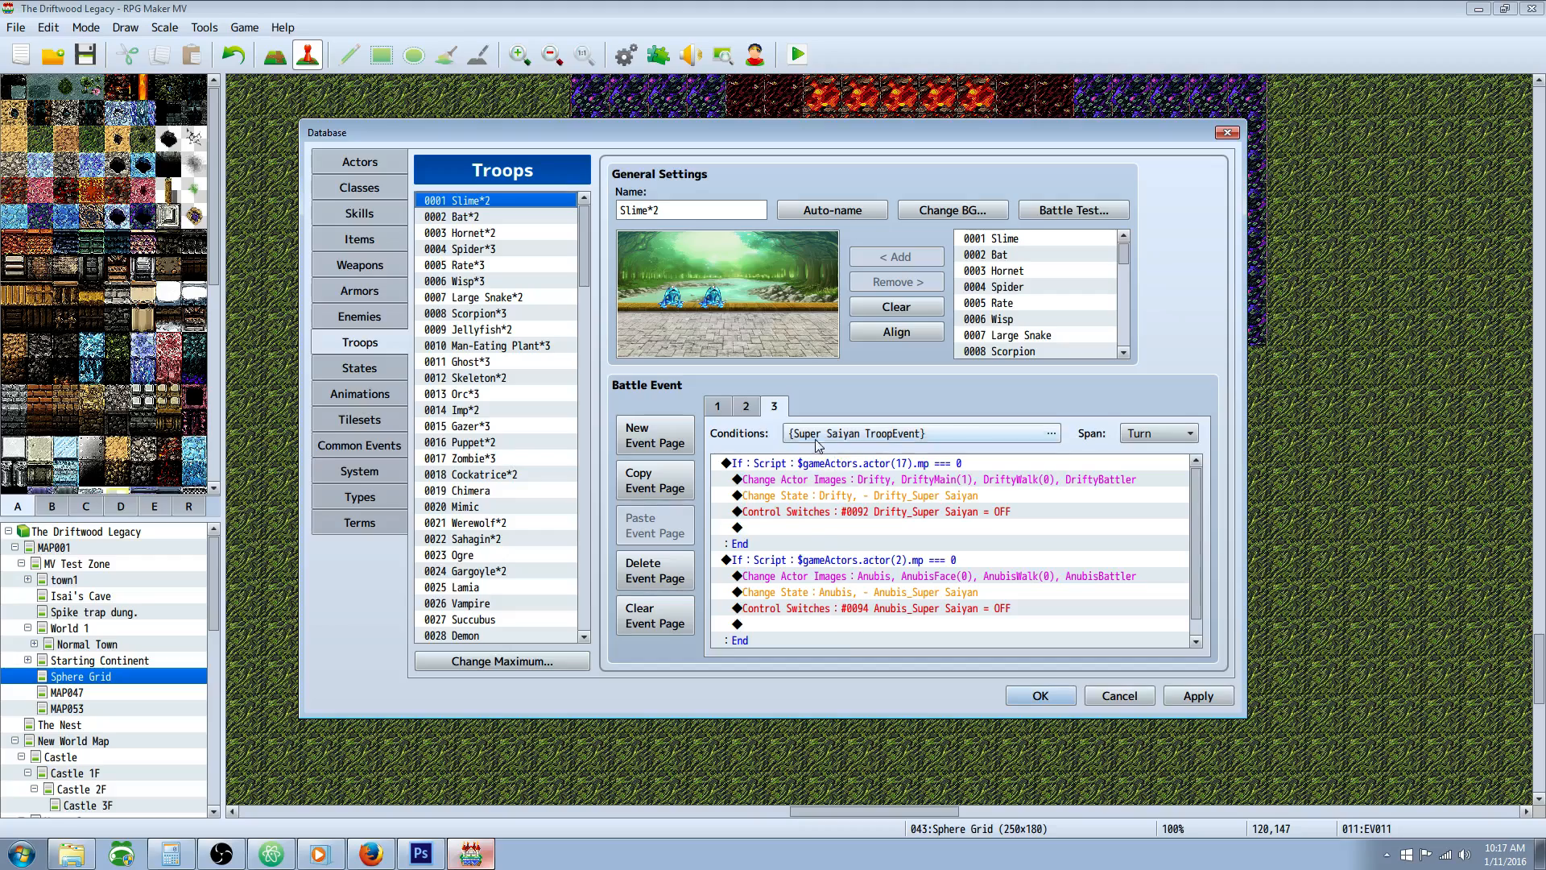
left_click(839, 480)
left_click(842, 495)
left_click(954, 482)
left_click(854, 464)
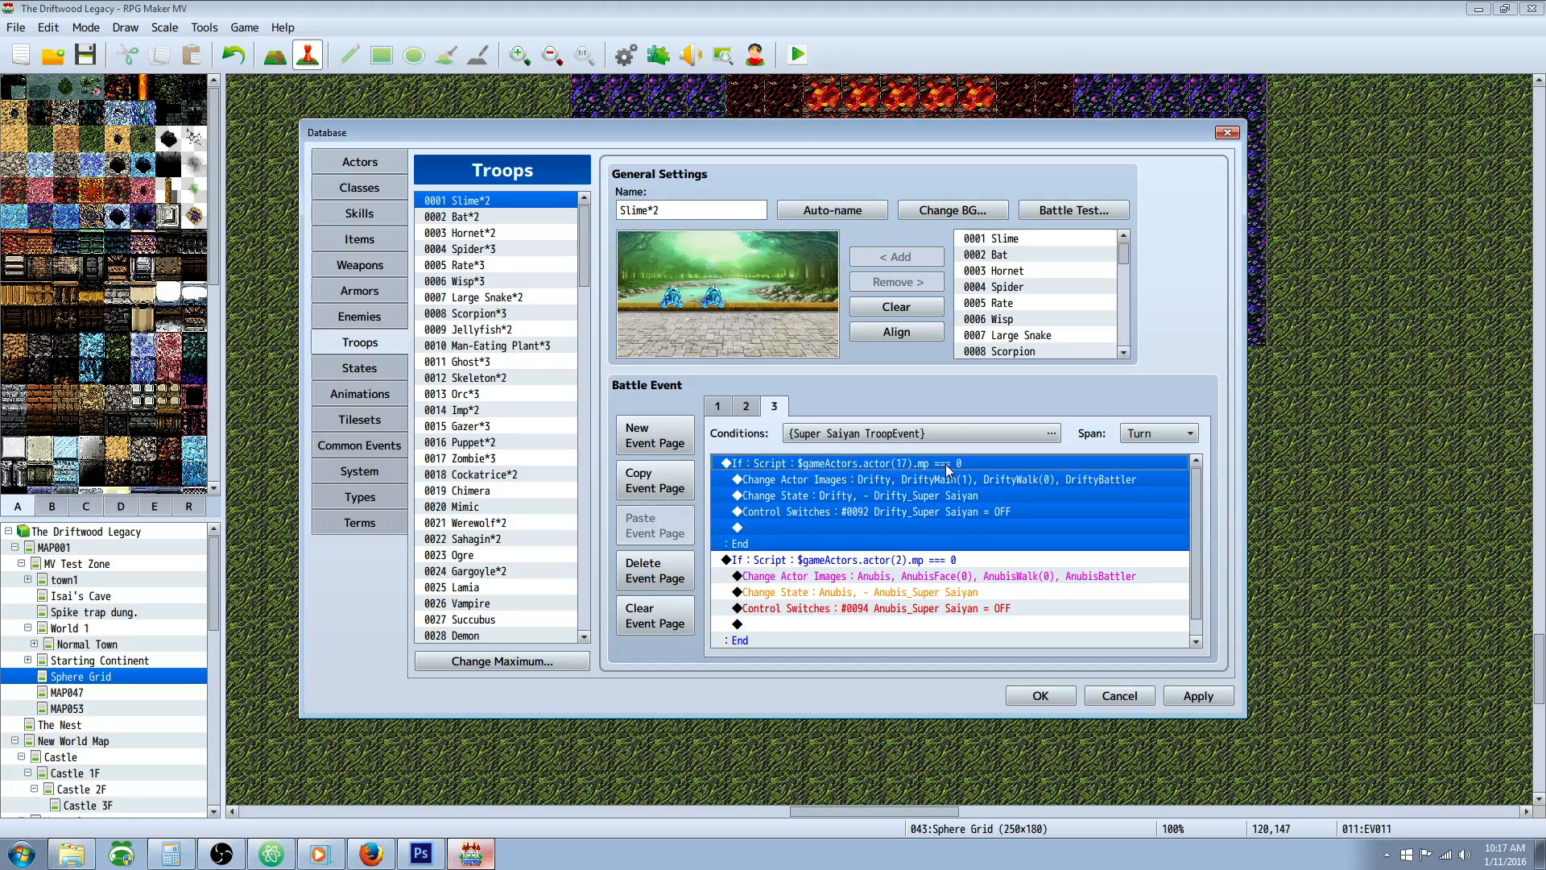
left_click(930, 482)
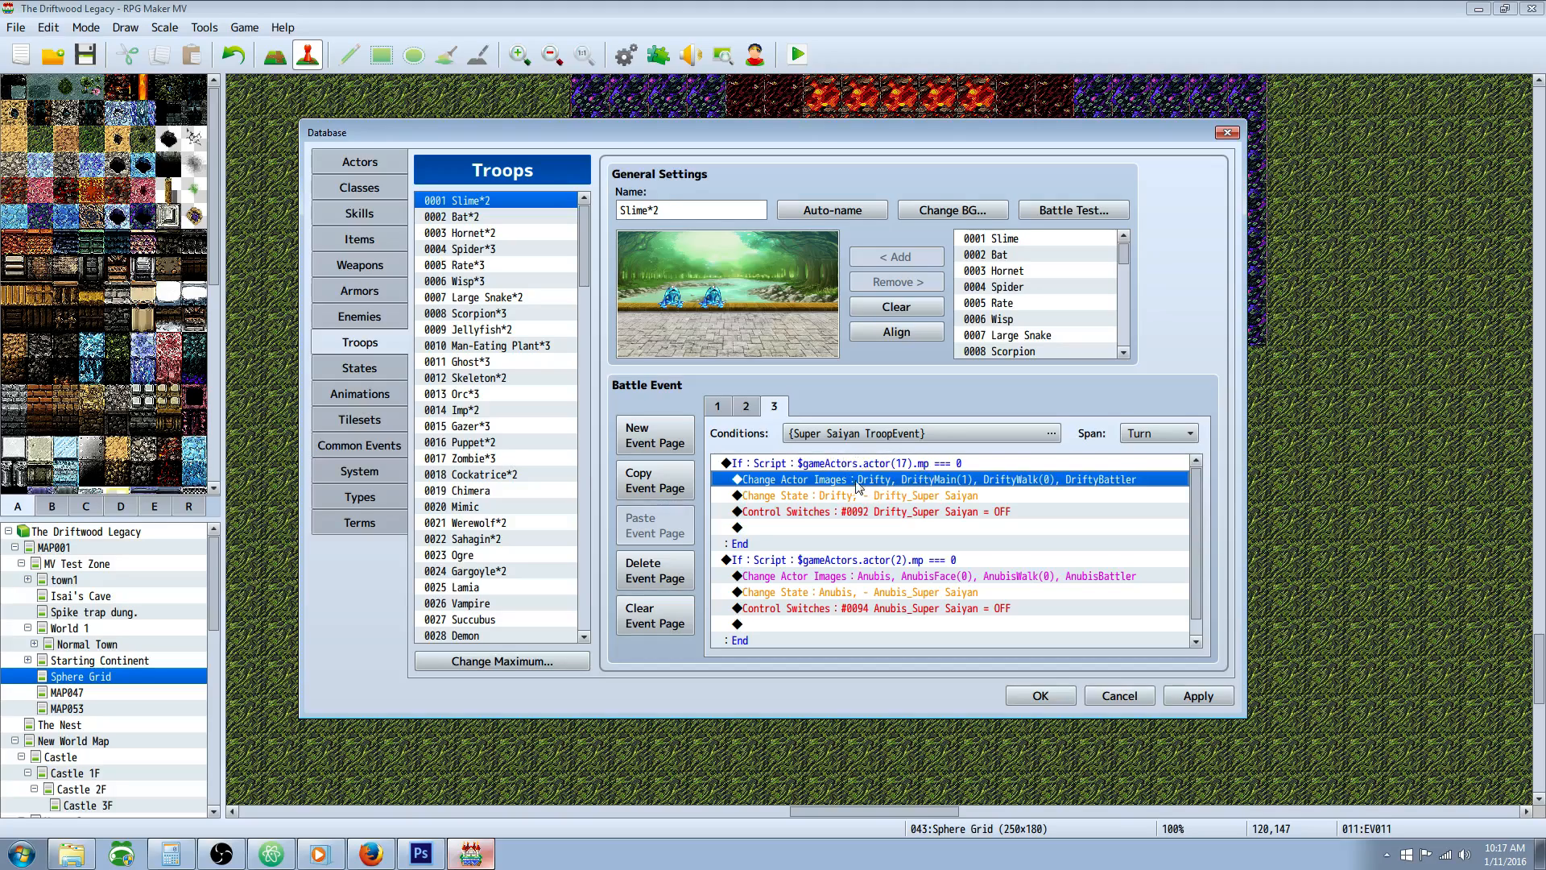
- Inspect Drifty's Change Actor Images, Change State and Control Switches commands on the troop page without editing them
double_click(980, 476)
left_click(1125, 702)
right_click(953, 478)
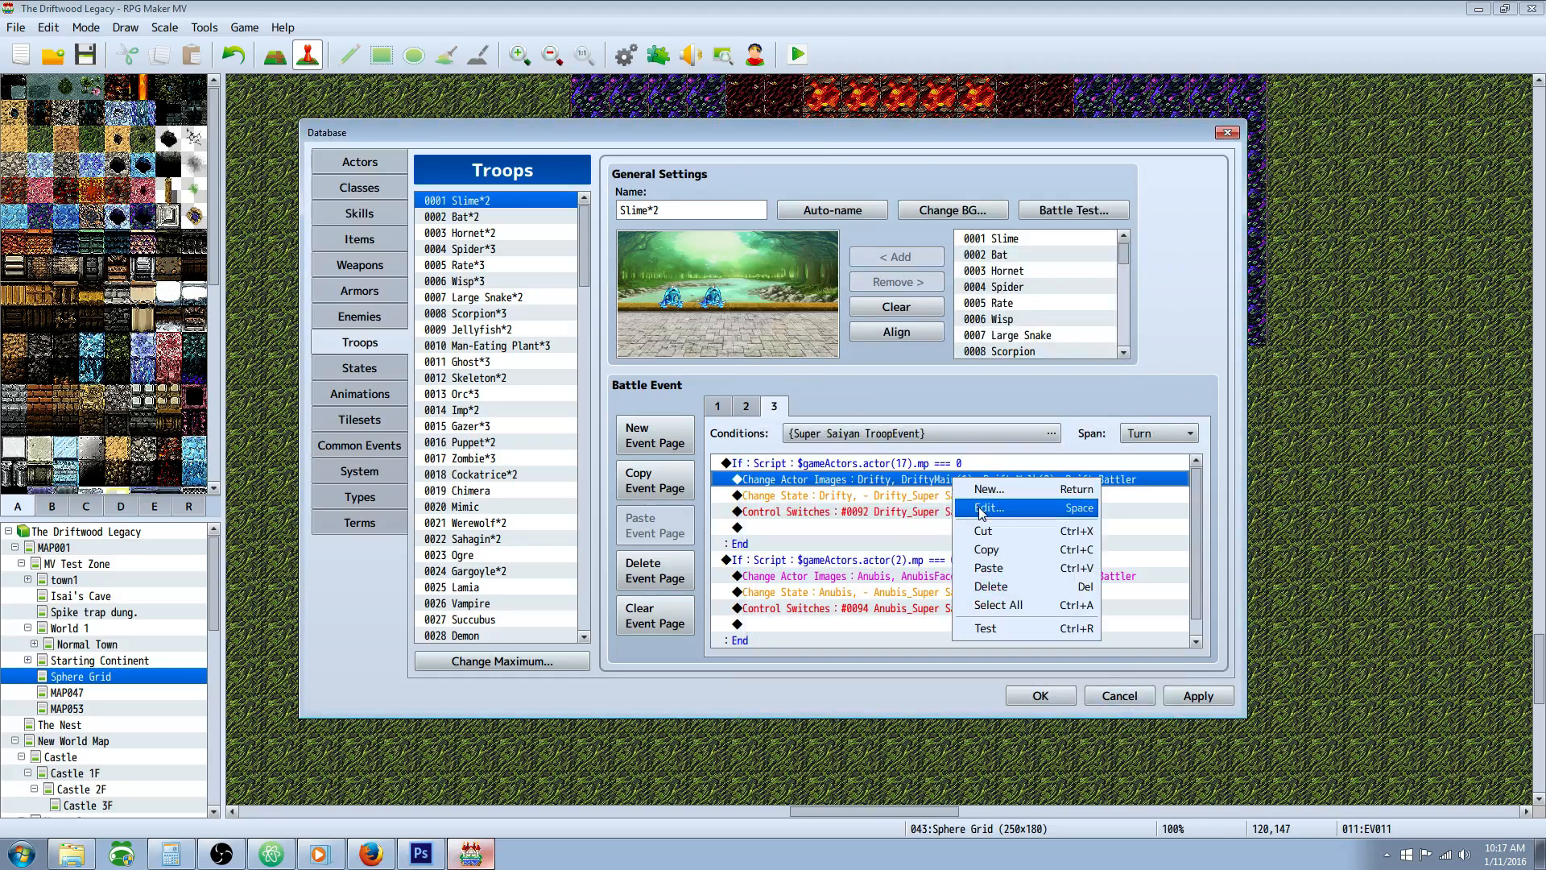
left_click(978, 488)
left_click(1061, 640)
left_click(876, 495)
right_click(908, 501)
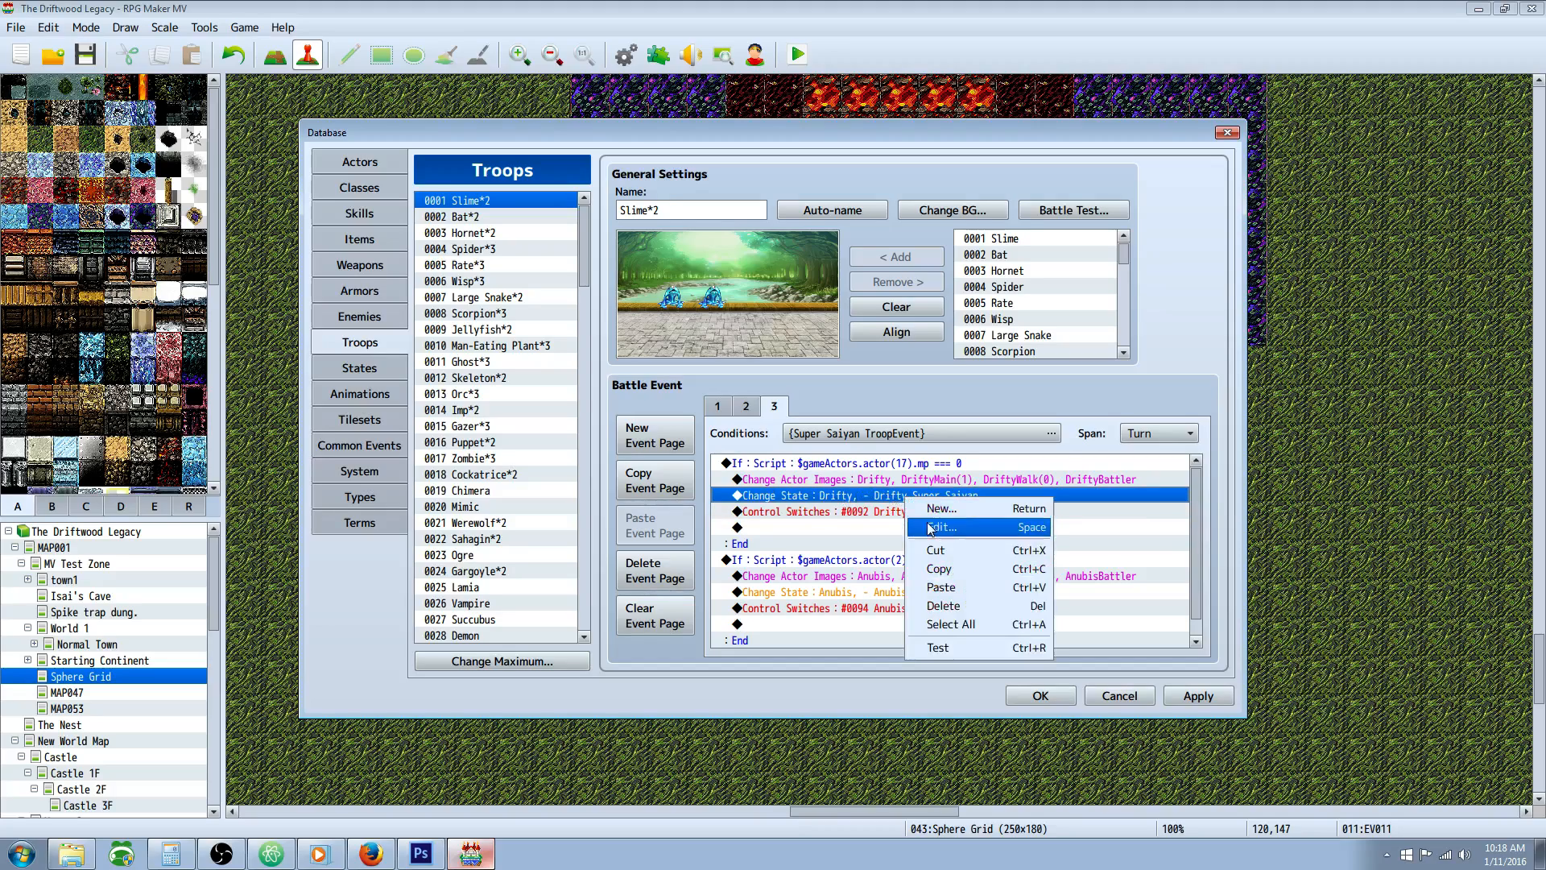
left_click(927, 513)
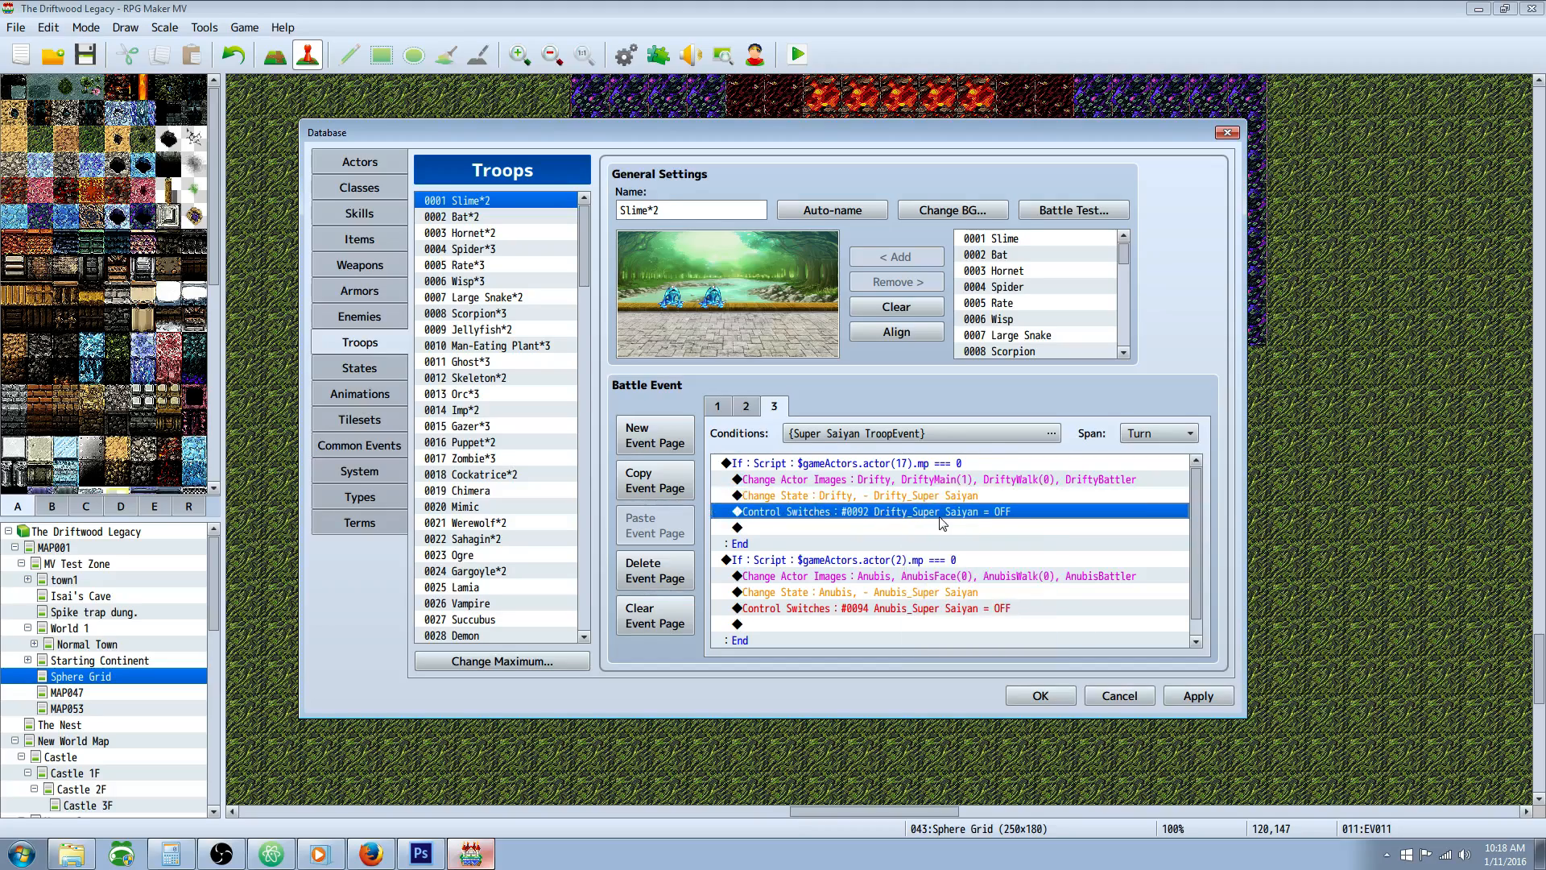
- Compare the Anubis branch on the troop page with the Remove Super Saiyan common event, and apply the database changes
left_click(847, 574)
left_click(847, 564)
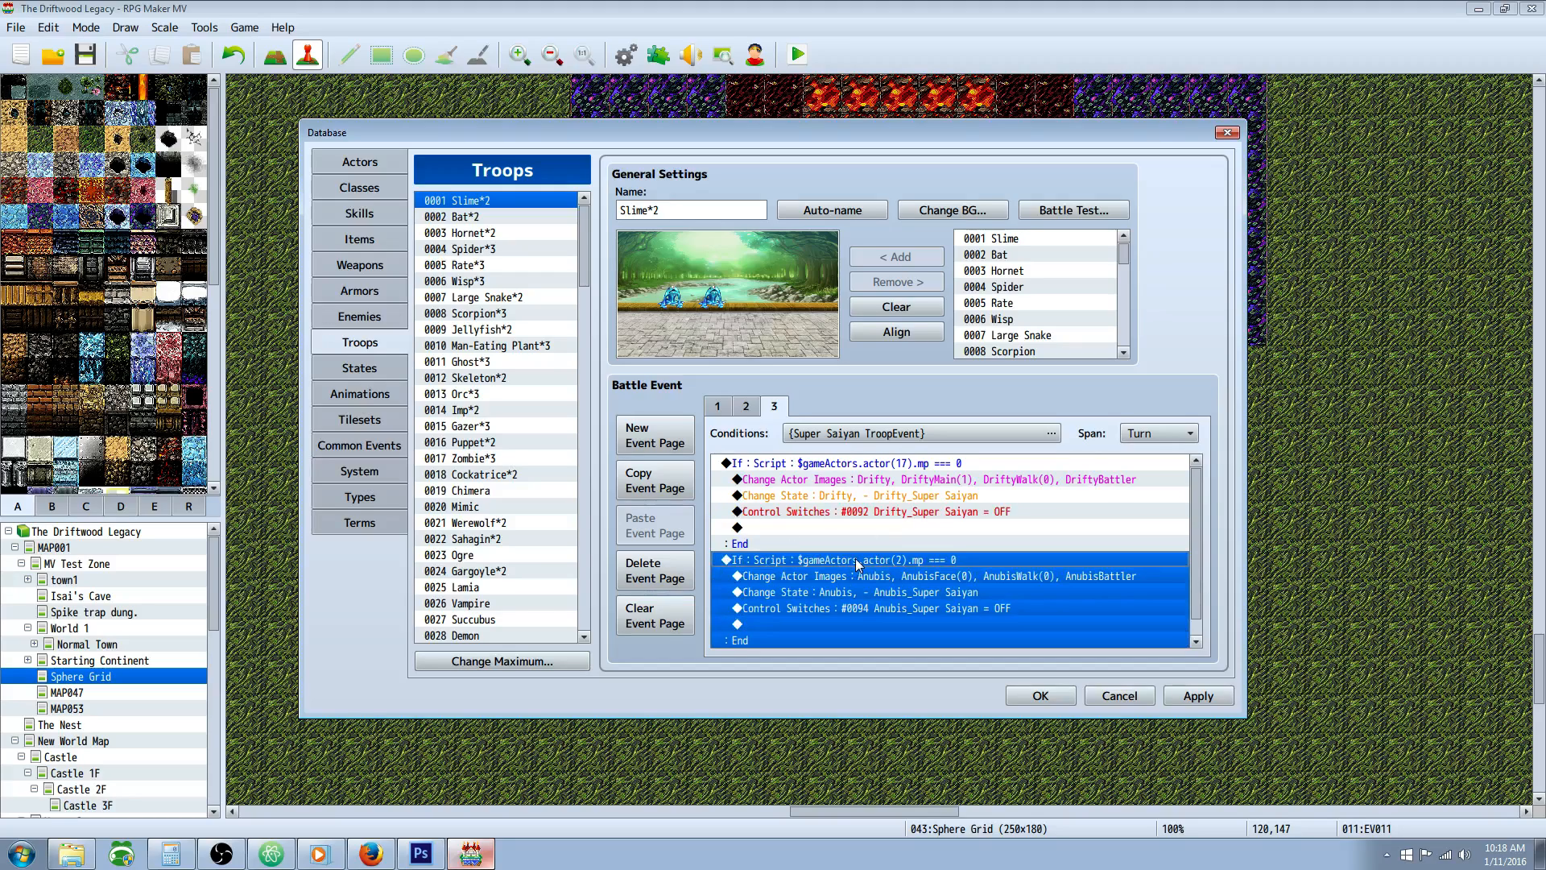
scroll(863, 573, "down", 1)
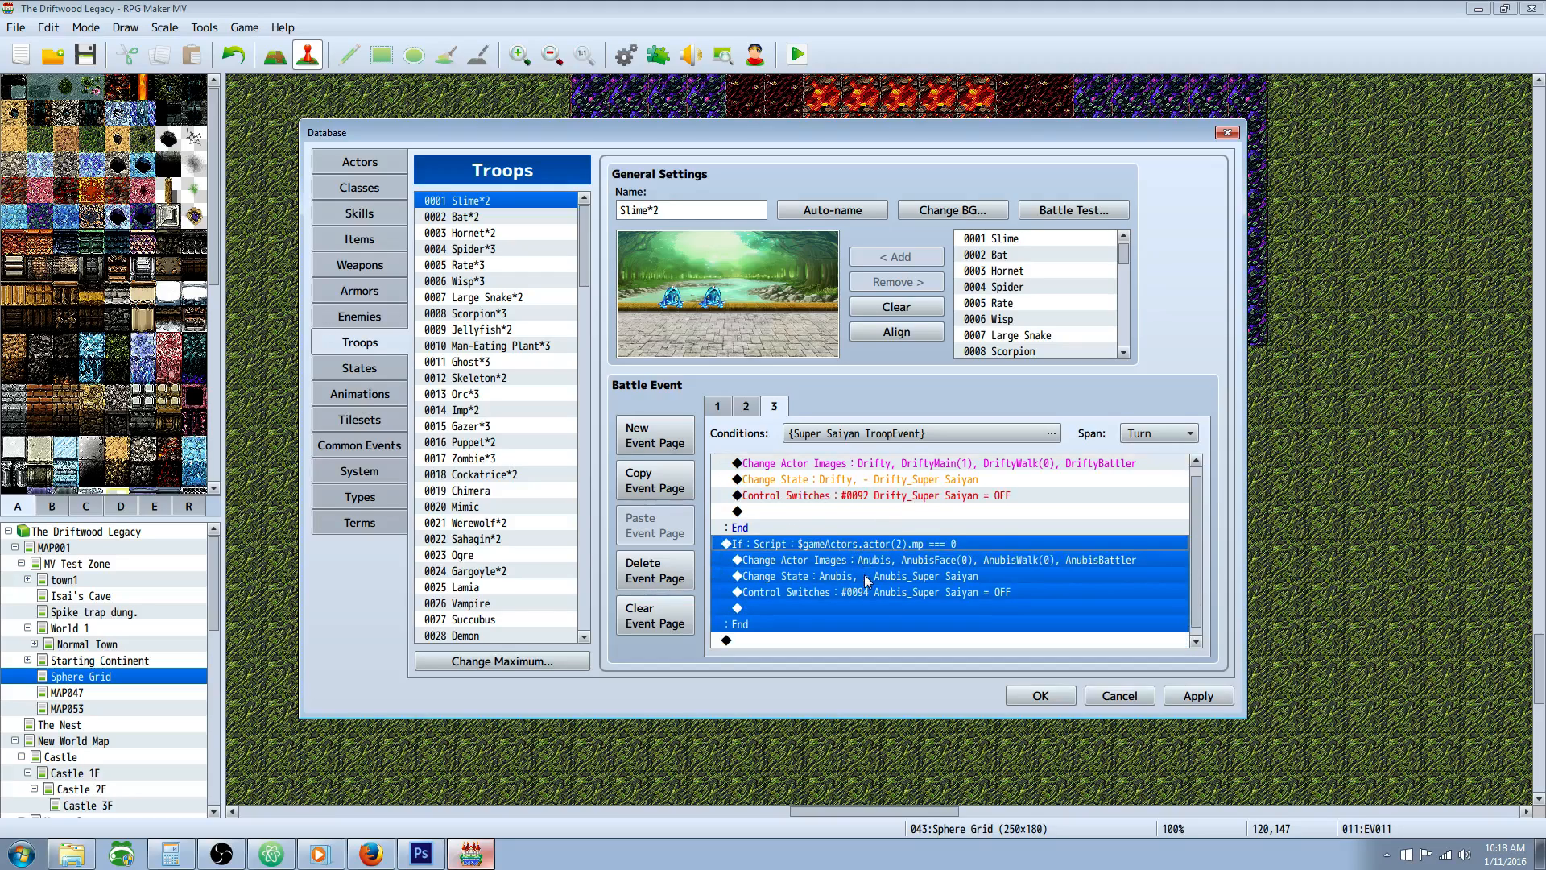
left_click(377, 448)
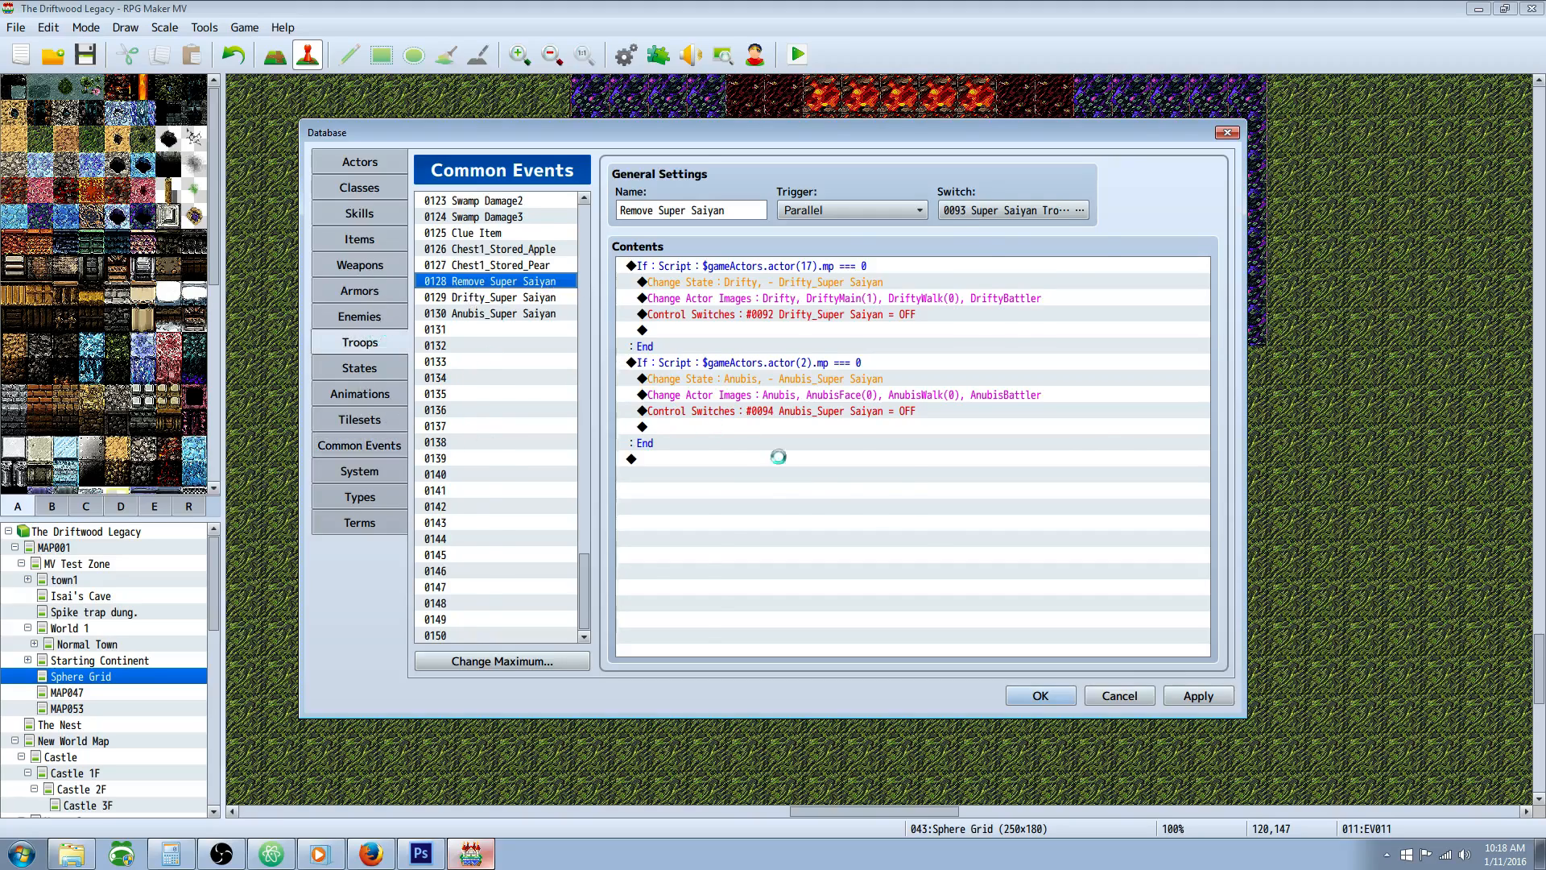
left_click(379, 338)
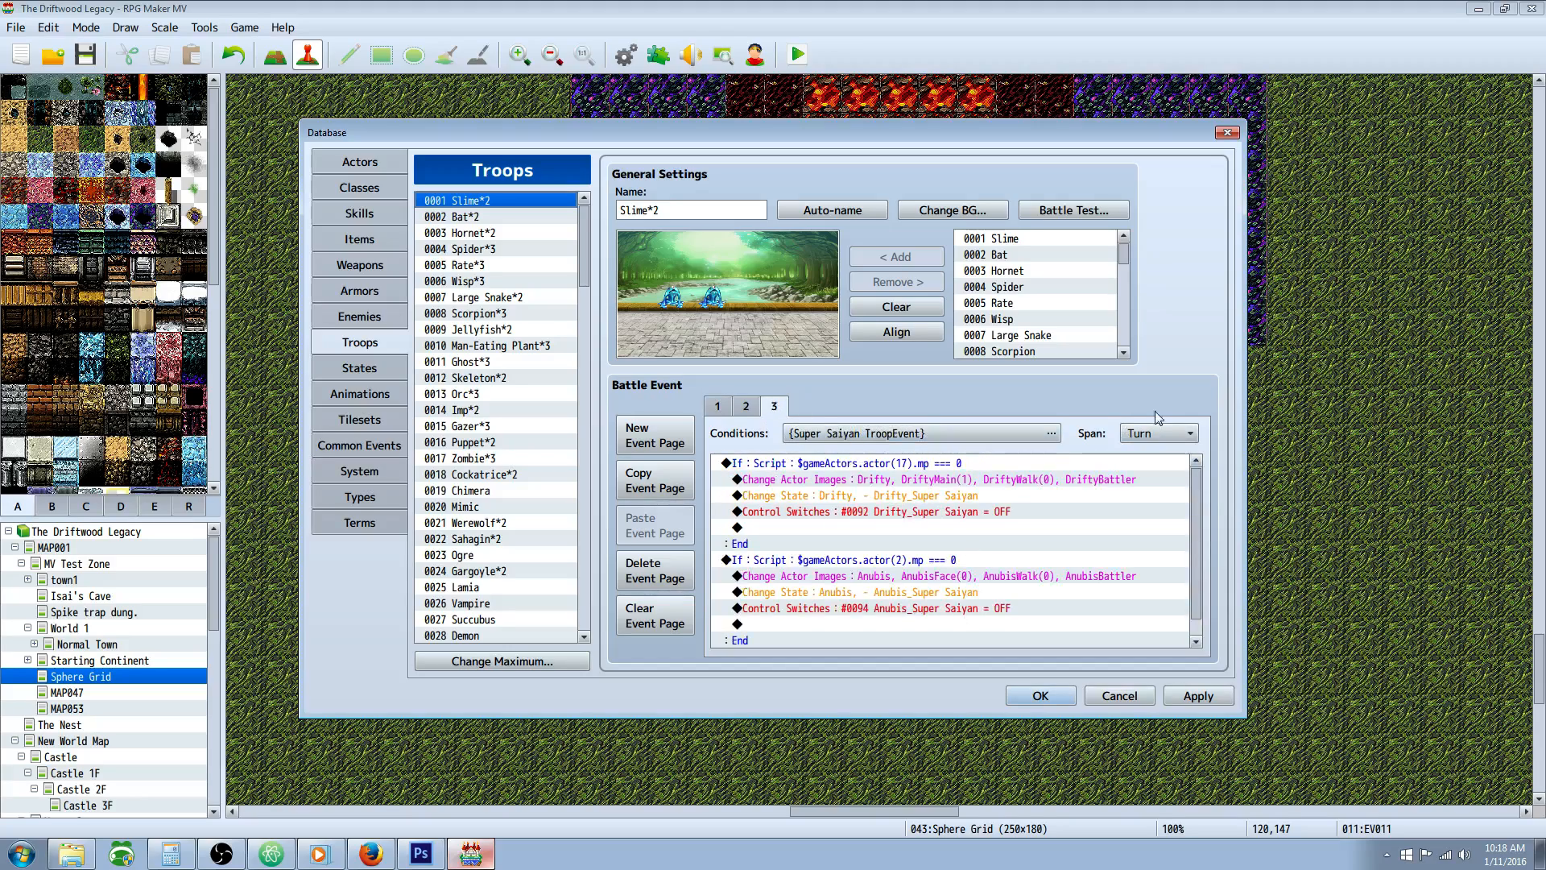
scroll(857, 642, "down", 1)
scroll(857, 641, "up", 1)
left_click(1196, 695)
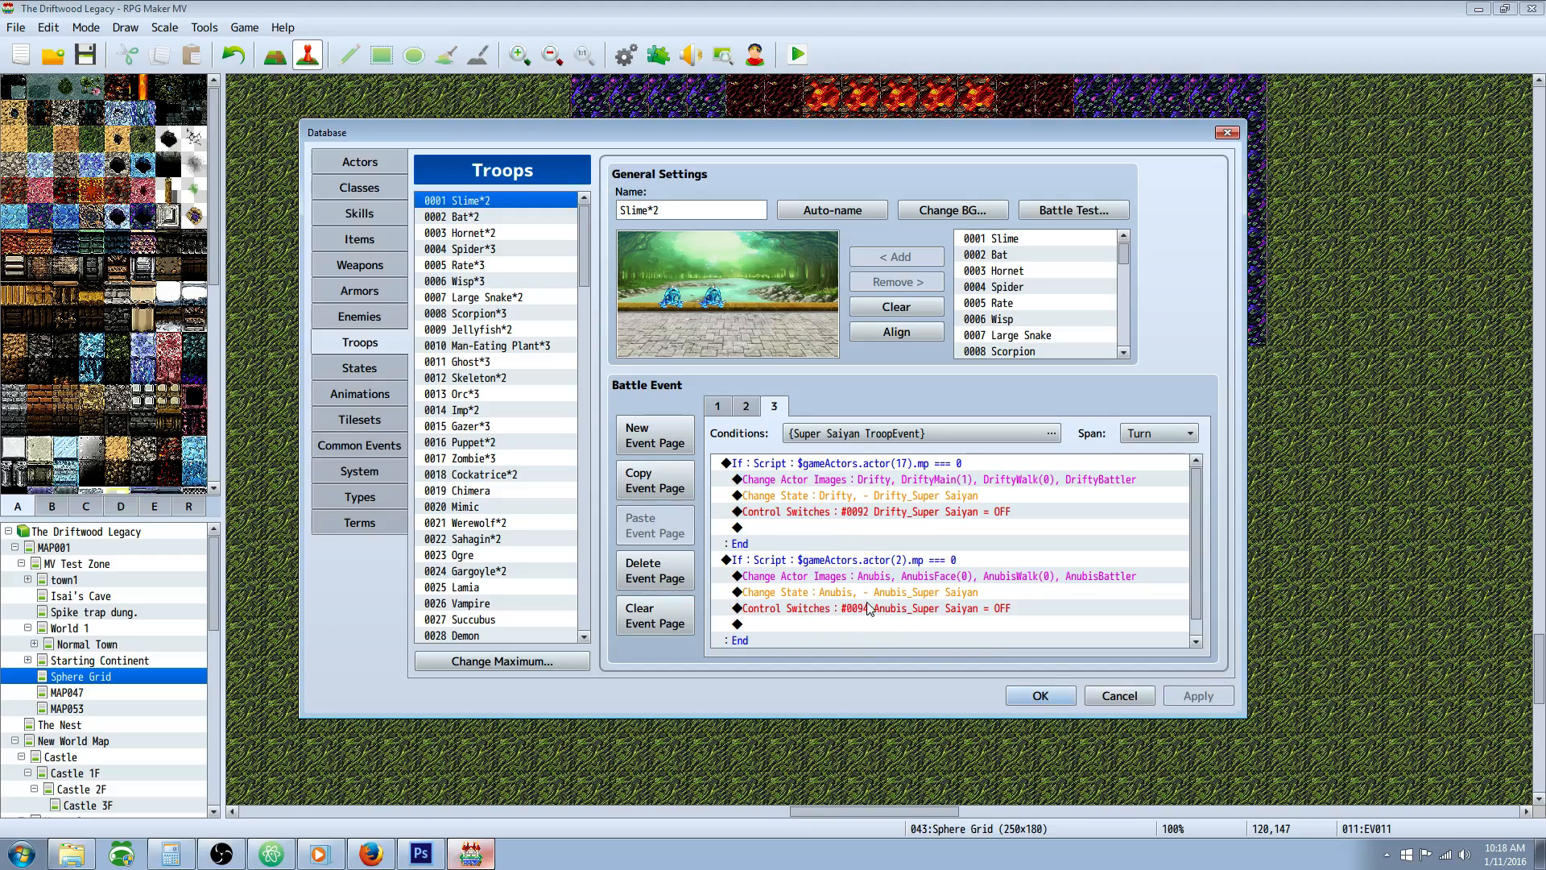
- Examine the Soldier class's Super Saiyan Anubis skill to learn and its Preserve TP trait, and look over Drifty's actor entry
left_click(359, 214)
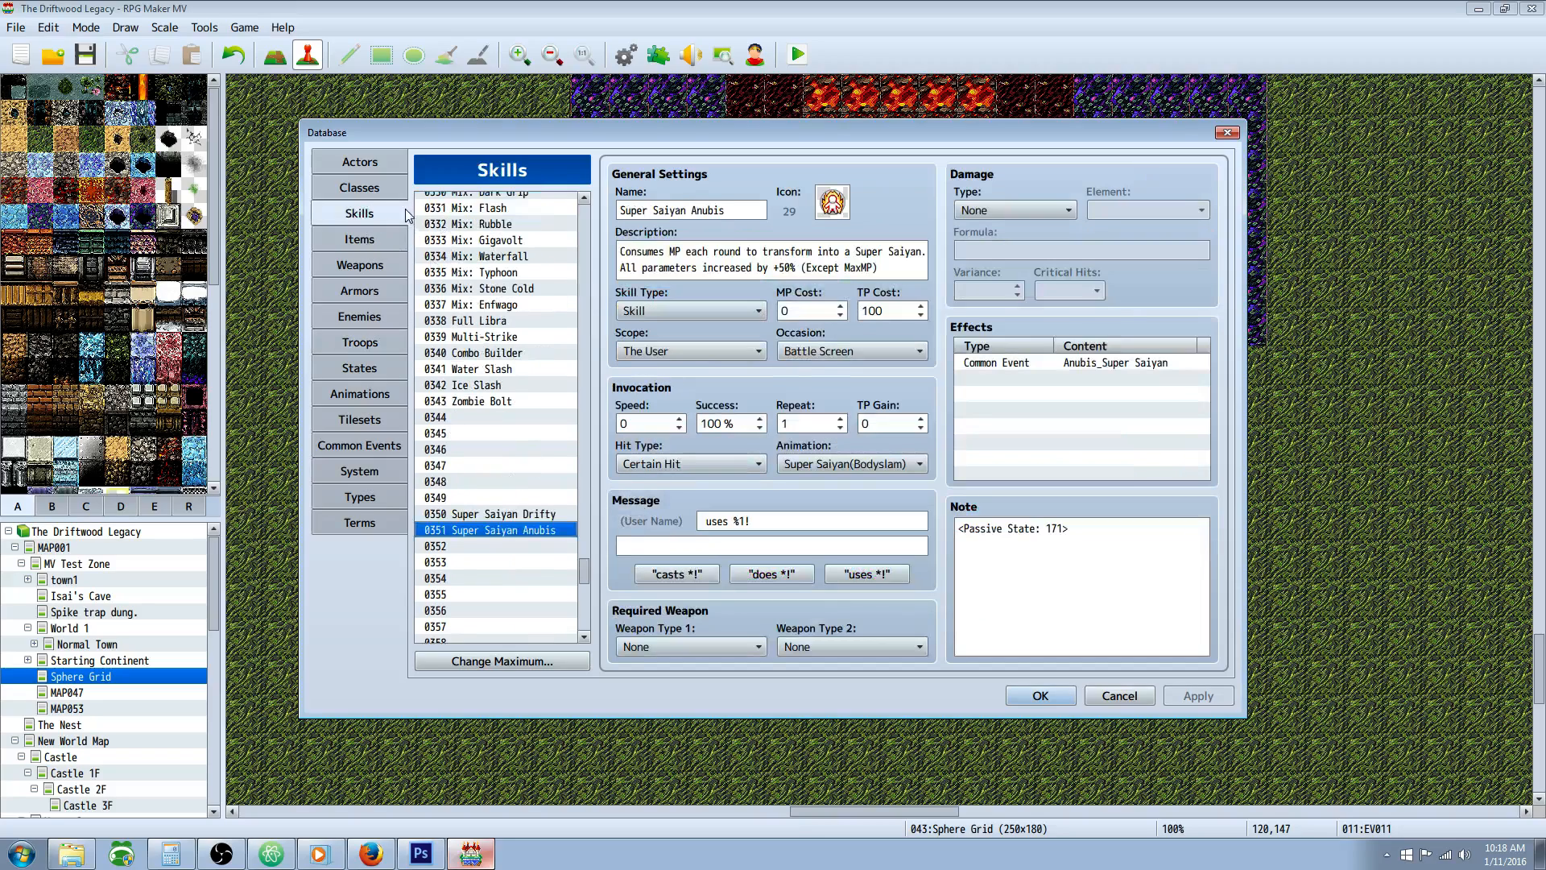
left_click(359, 187)
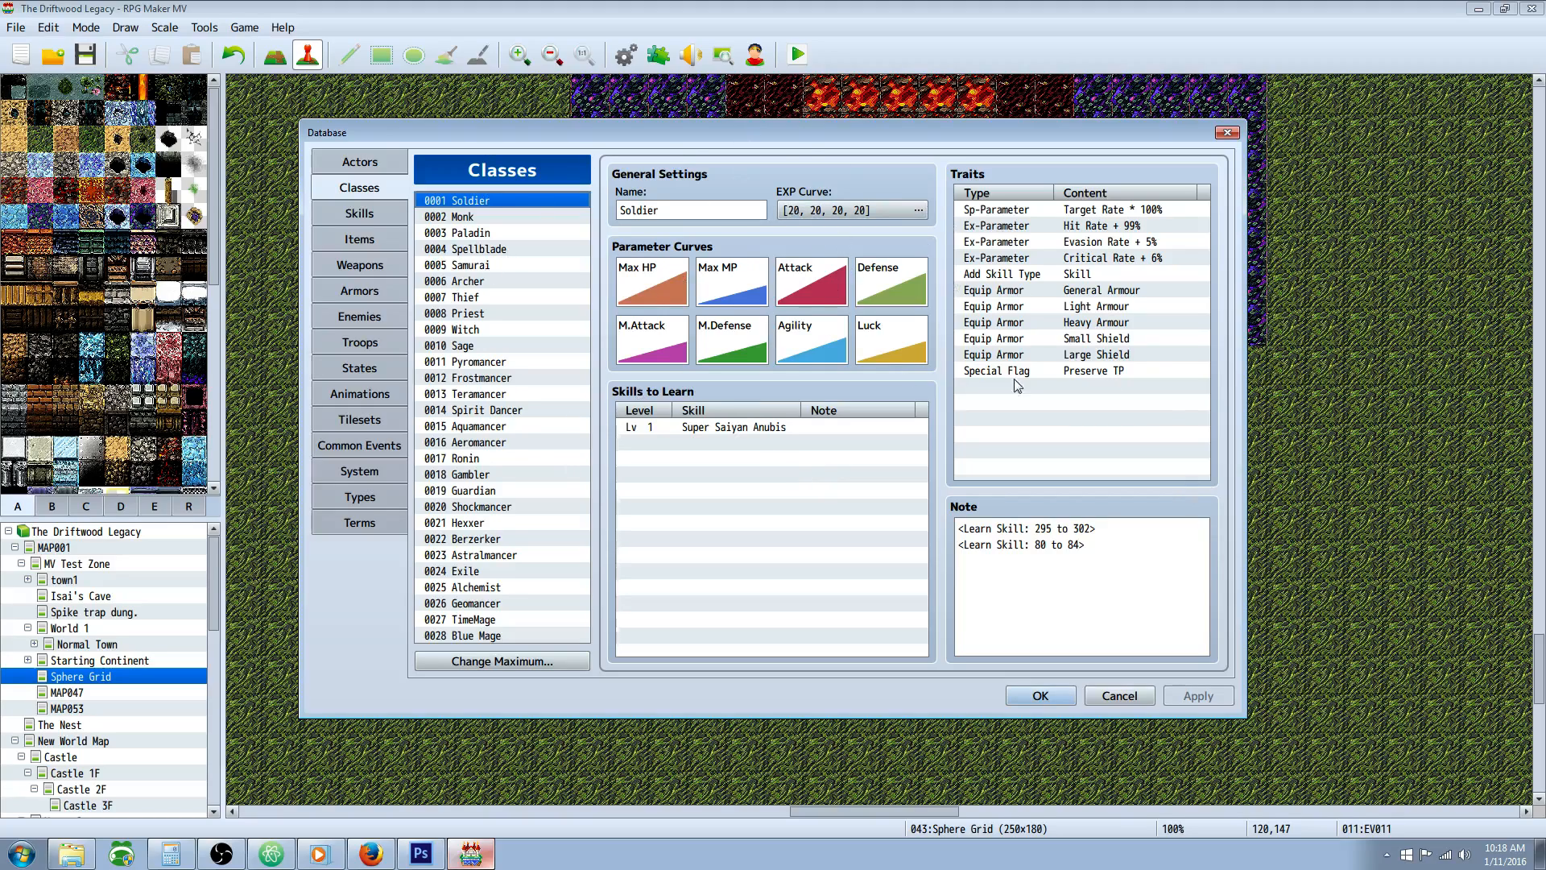
left_click(728, 432)
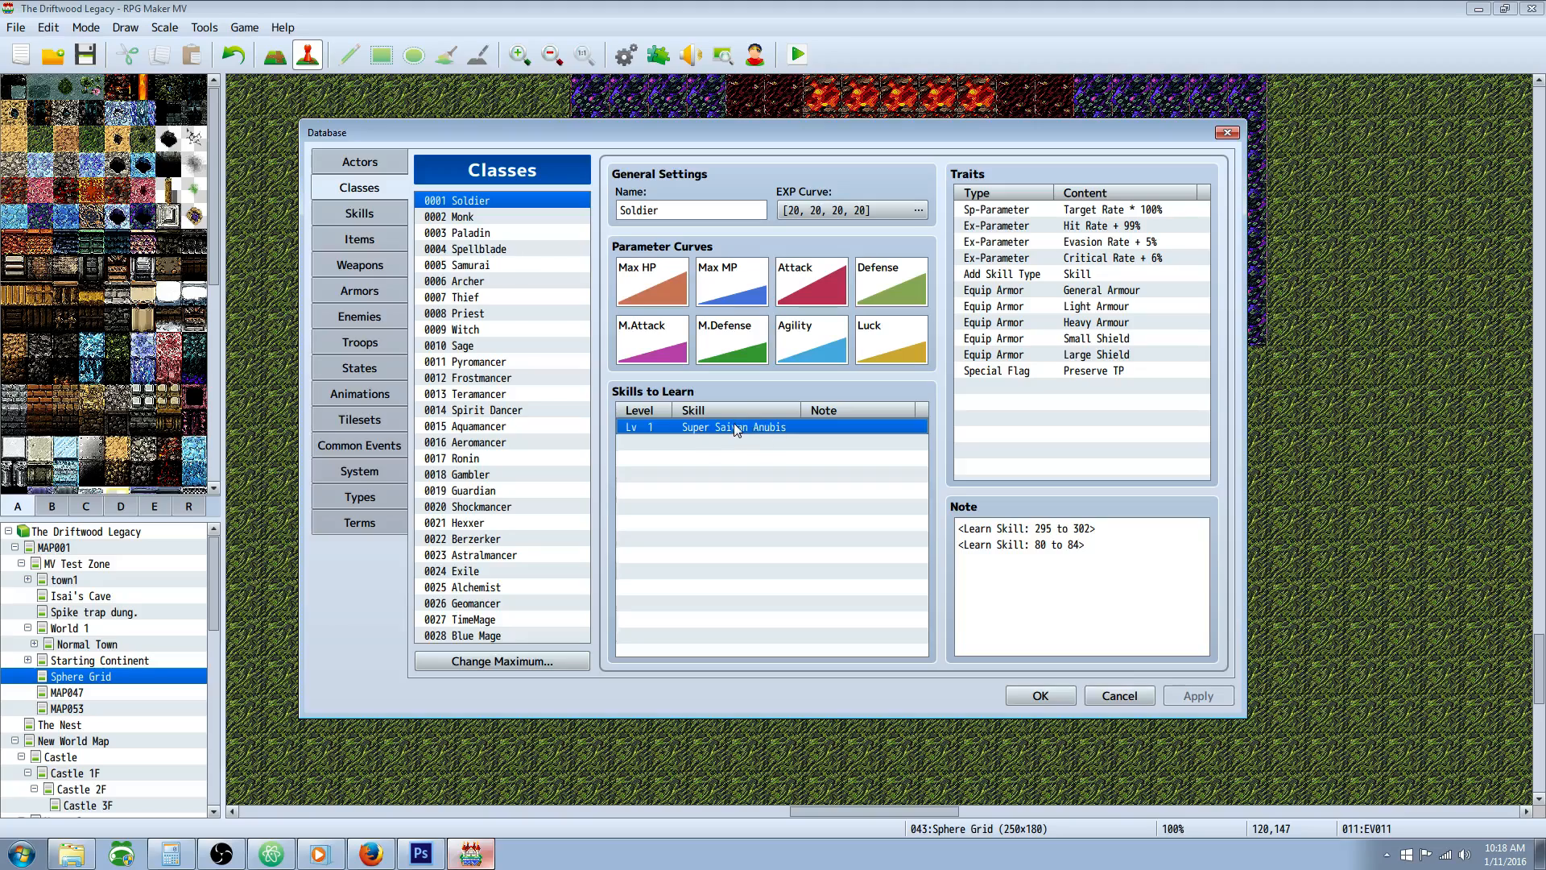
left_click(1207, 519)
key("ctrl+a")
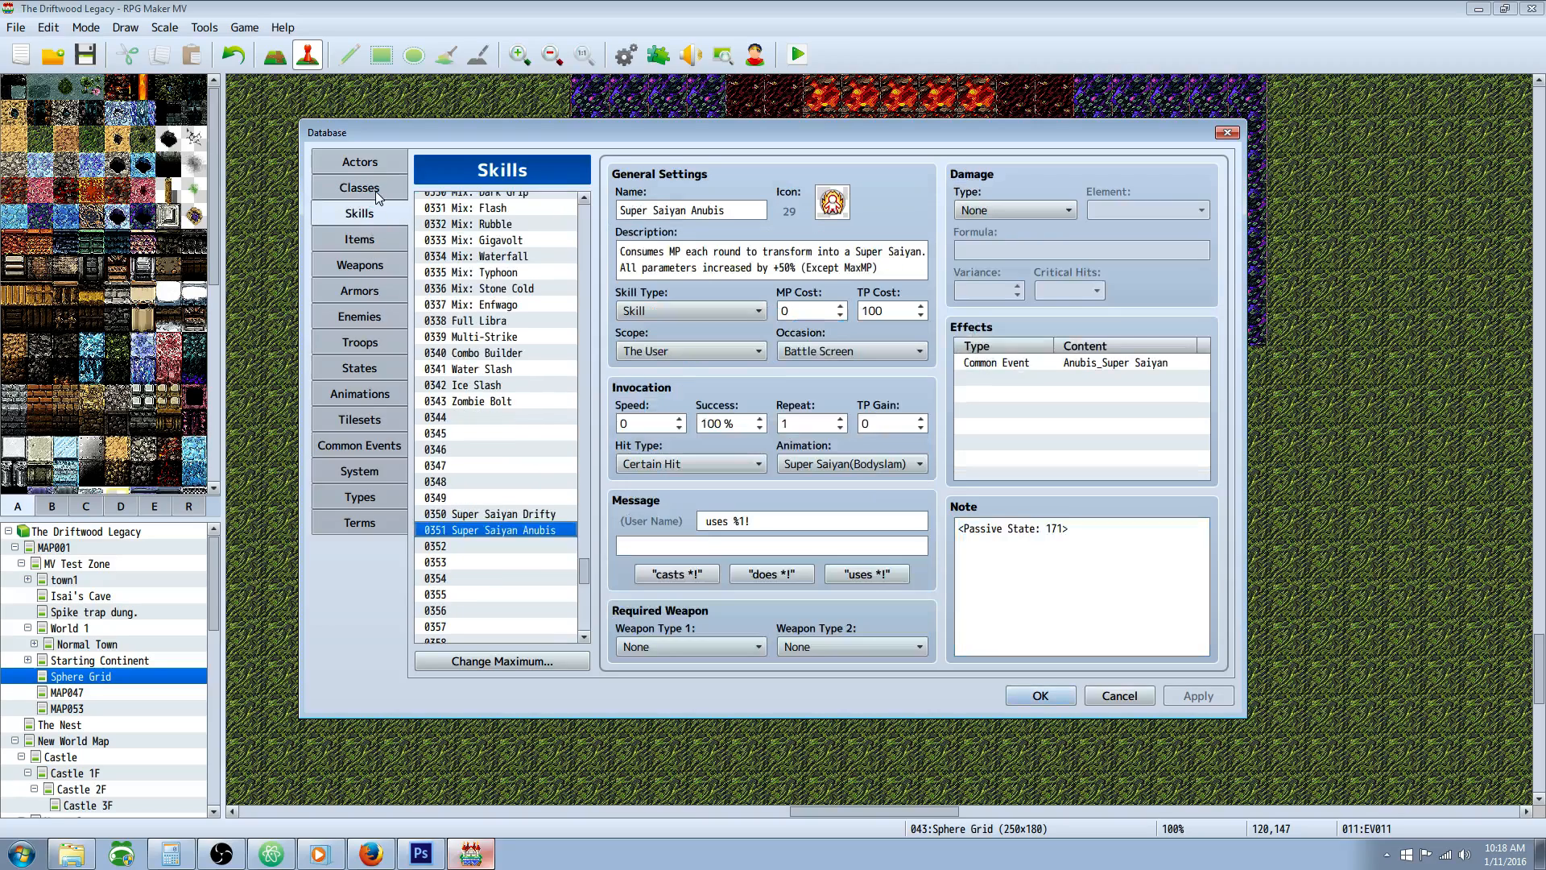
left_click(375, 191)
left_click(375, 164)
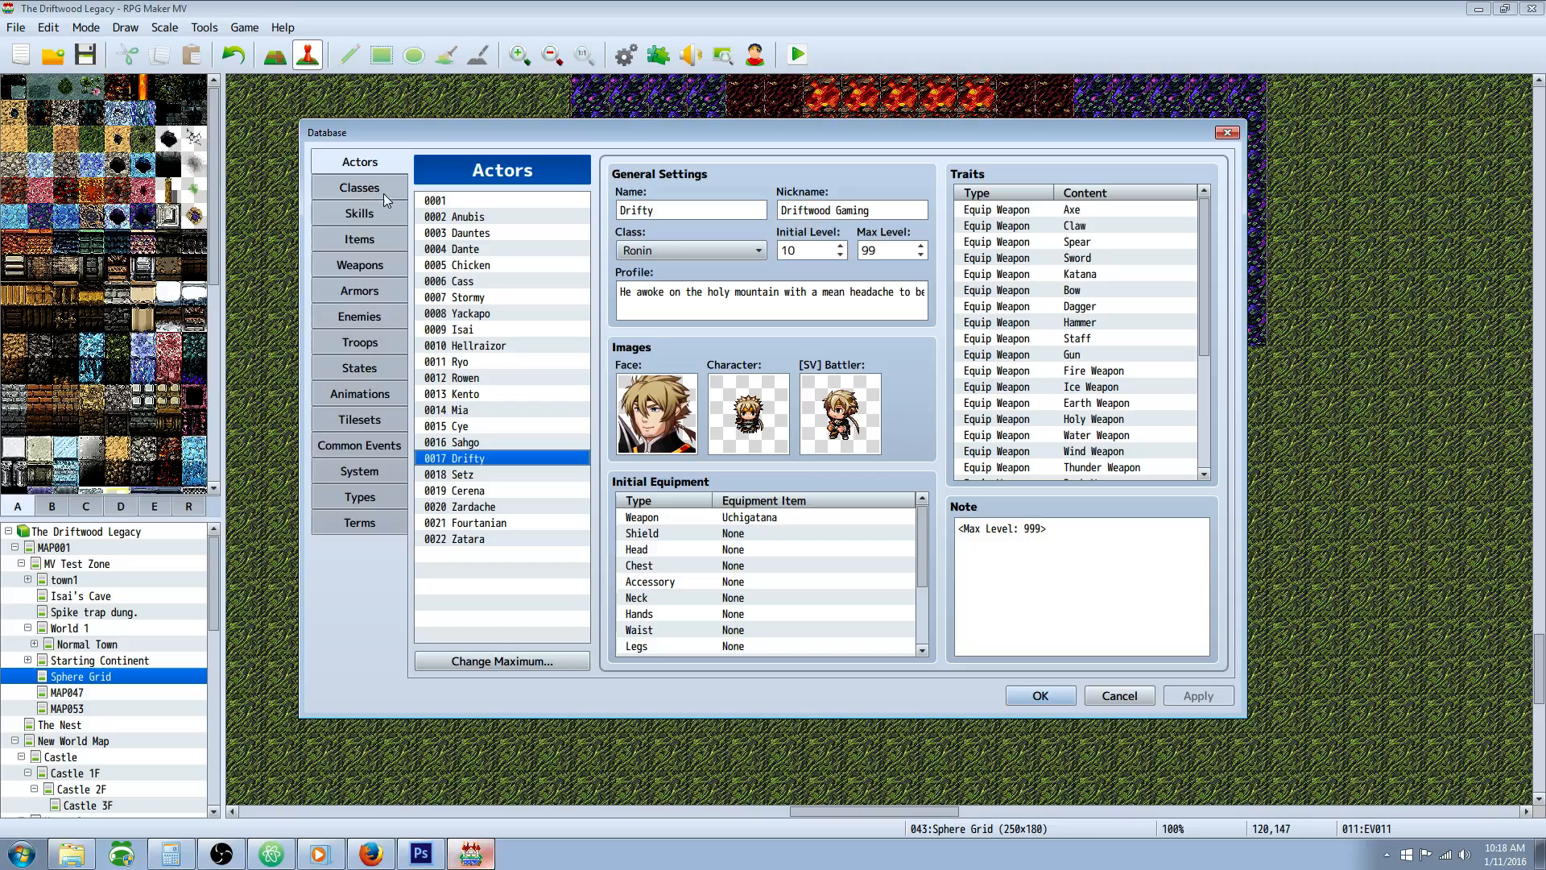
left_click(378, 190)
left_click(372, 218)
- Confirm and close the database, and start a playtest of The Driftwood Legacy
key("Return")
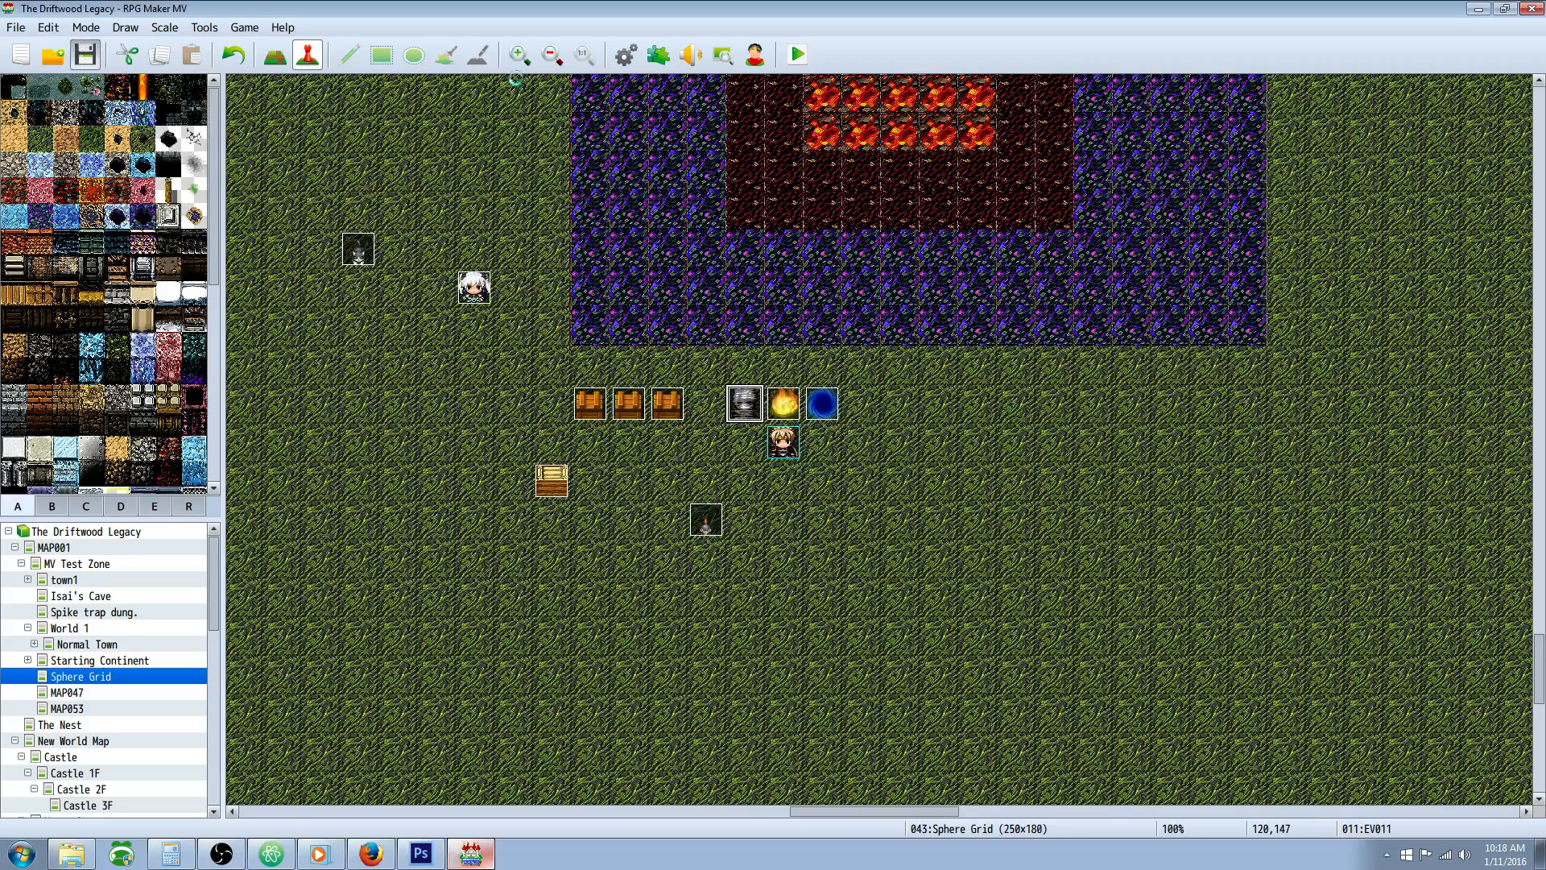
left_click(800, 55)
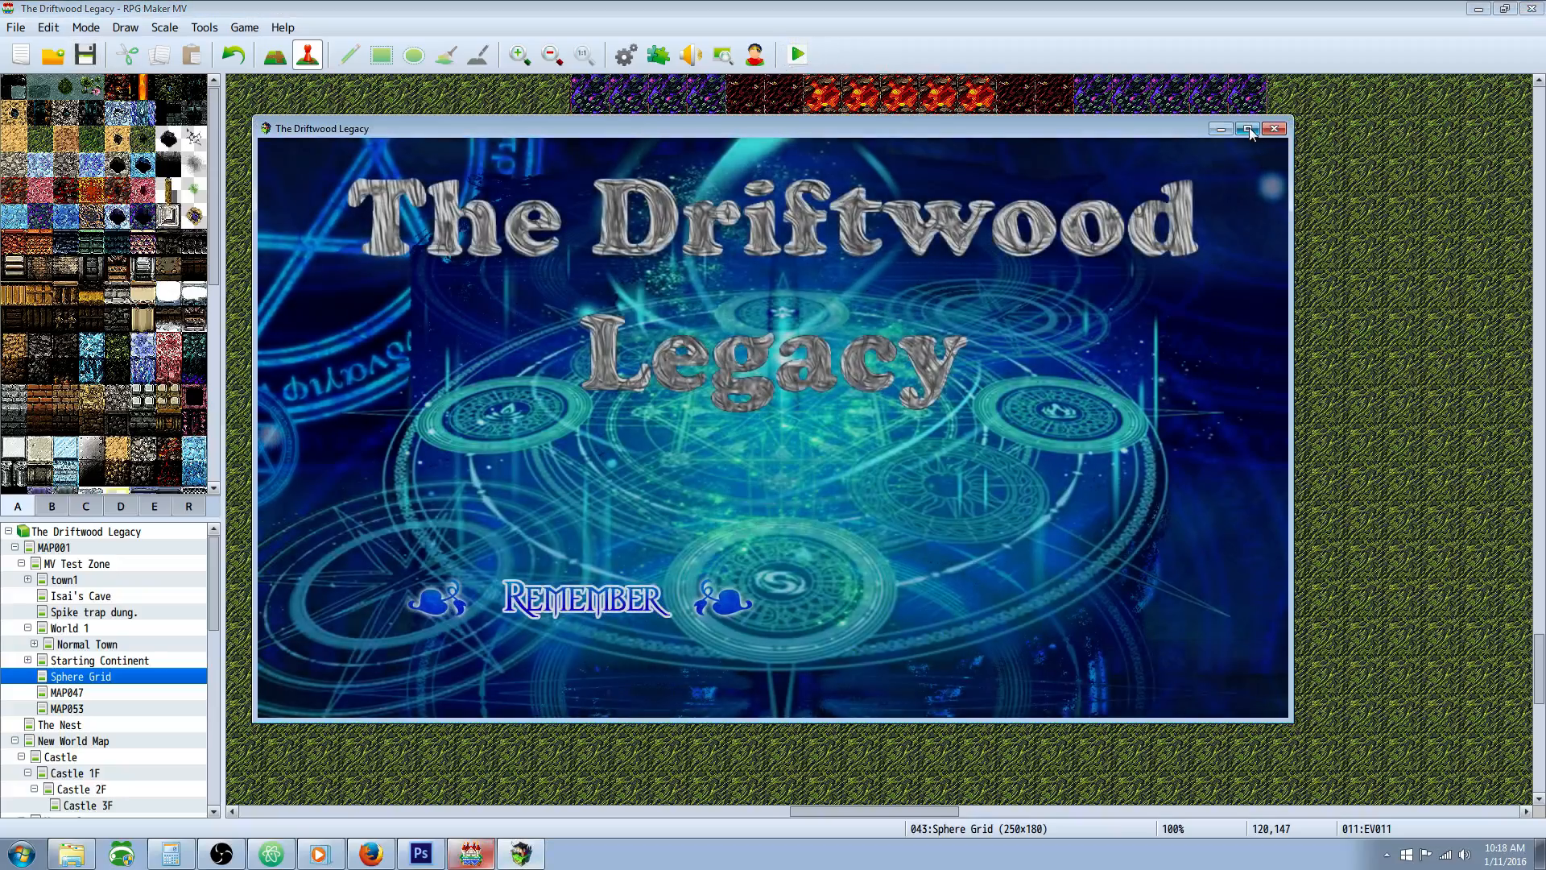
- Maximize the playtest window, check the party's TP in the party menu, and enter a battle against the two slimes
left_click(1247, 129)
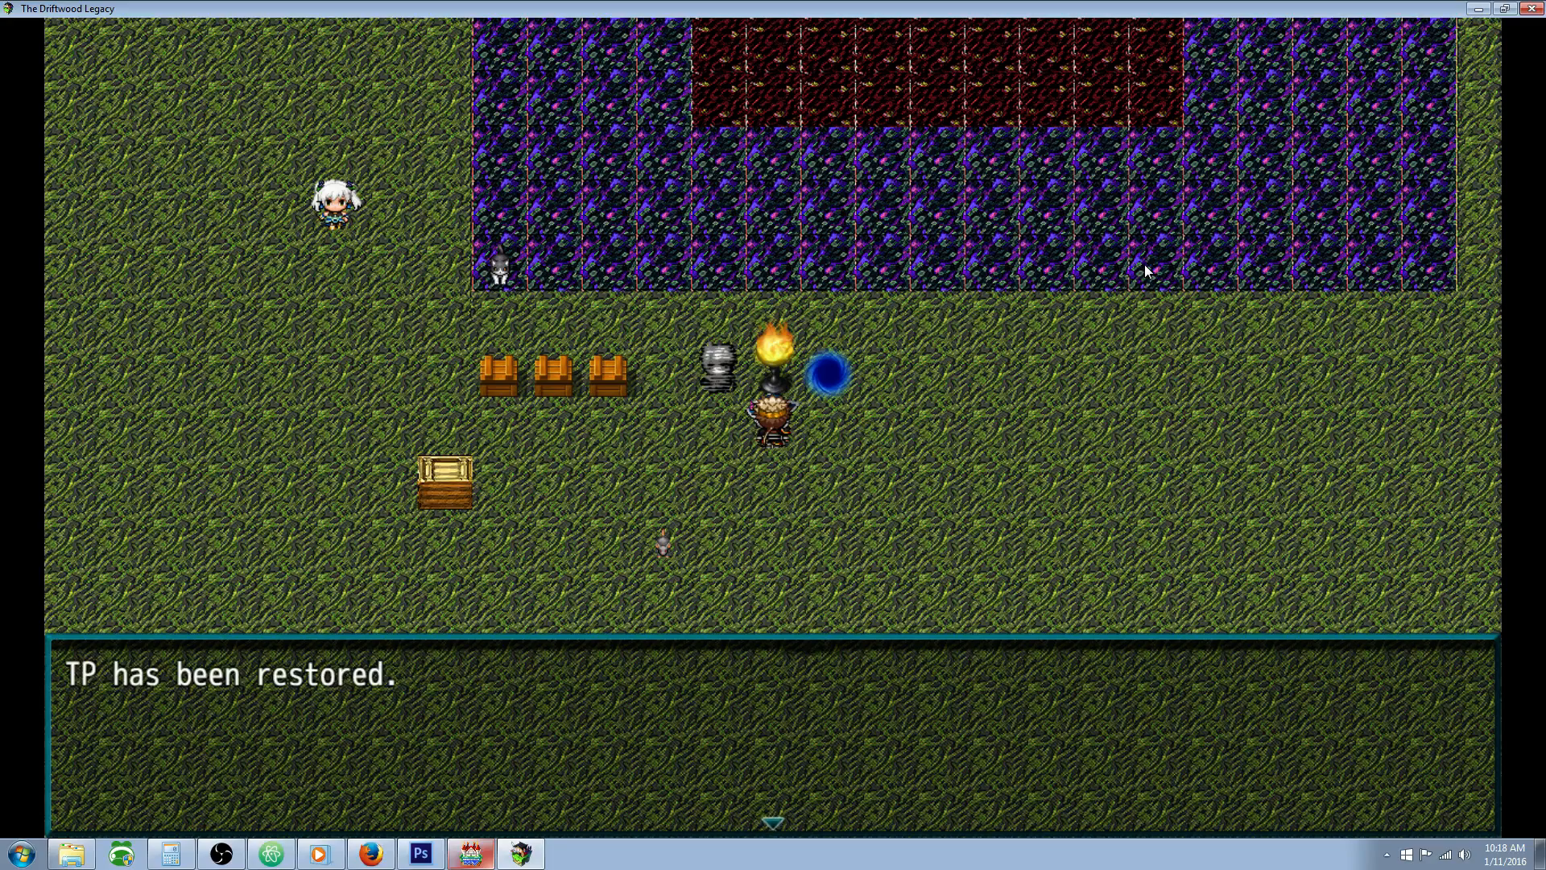
key("Return")
key("Escape")
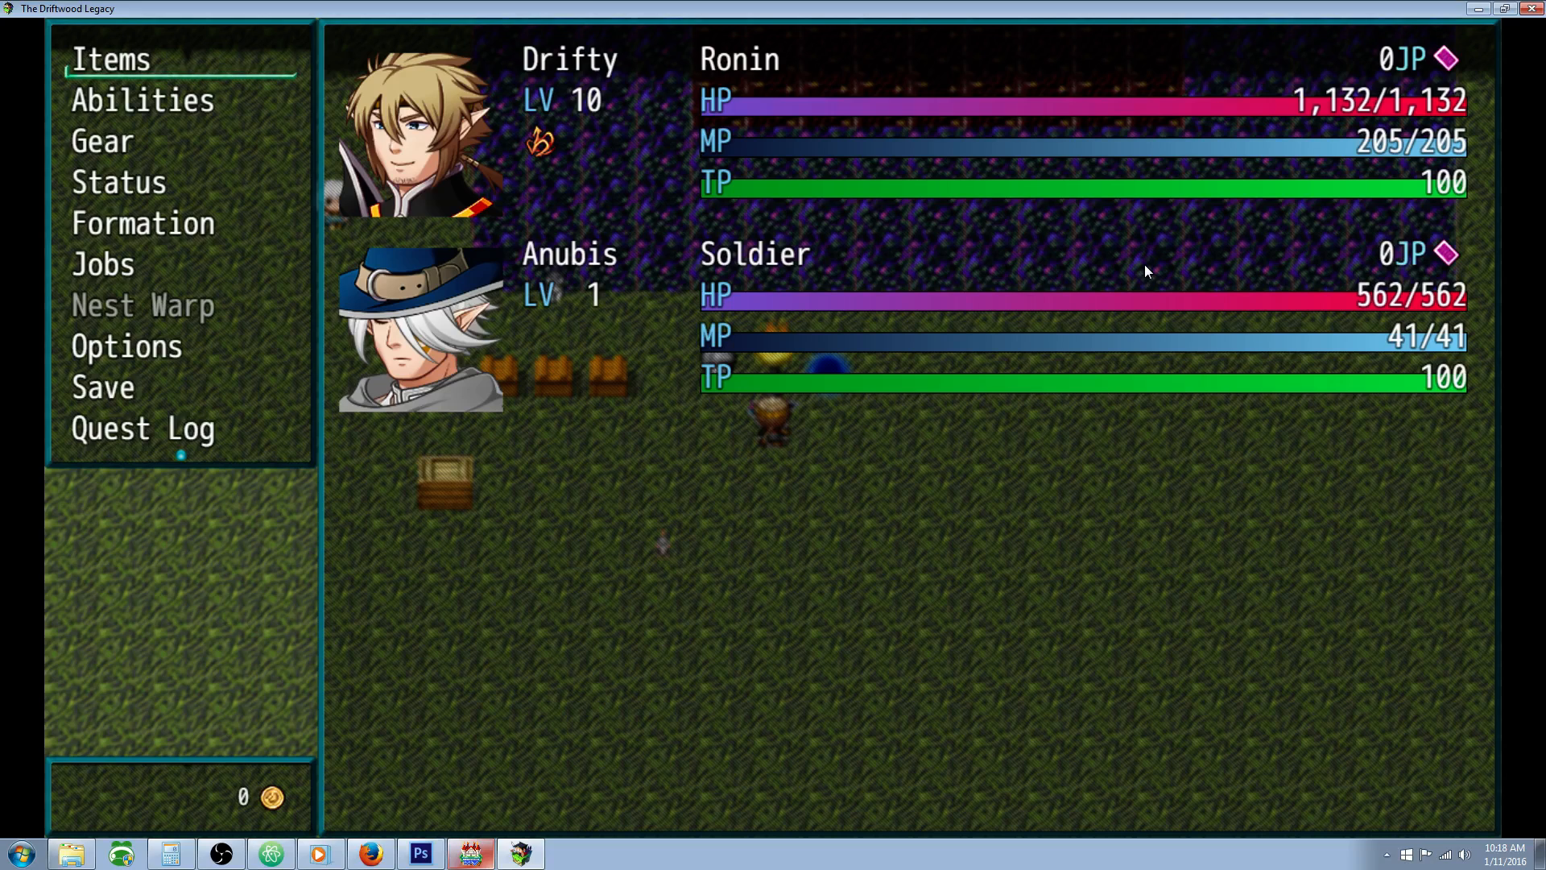
key("Escape")
key("Down")
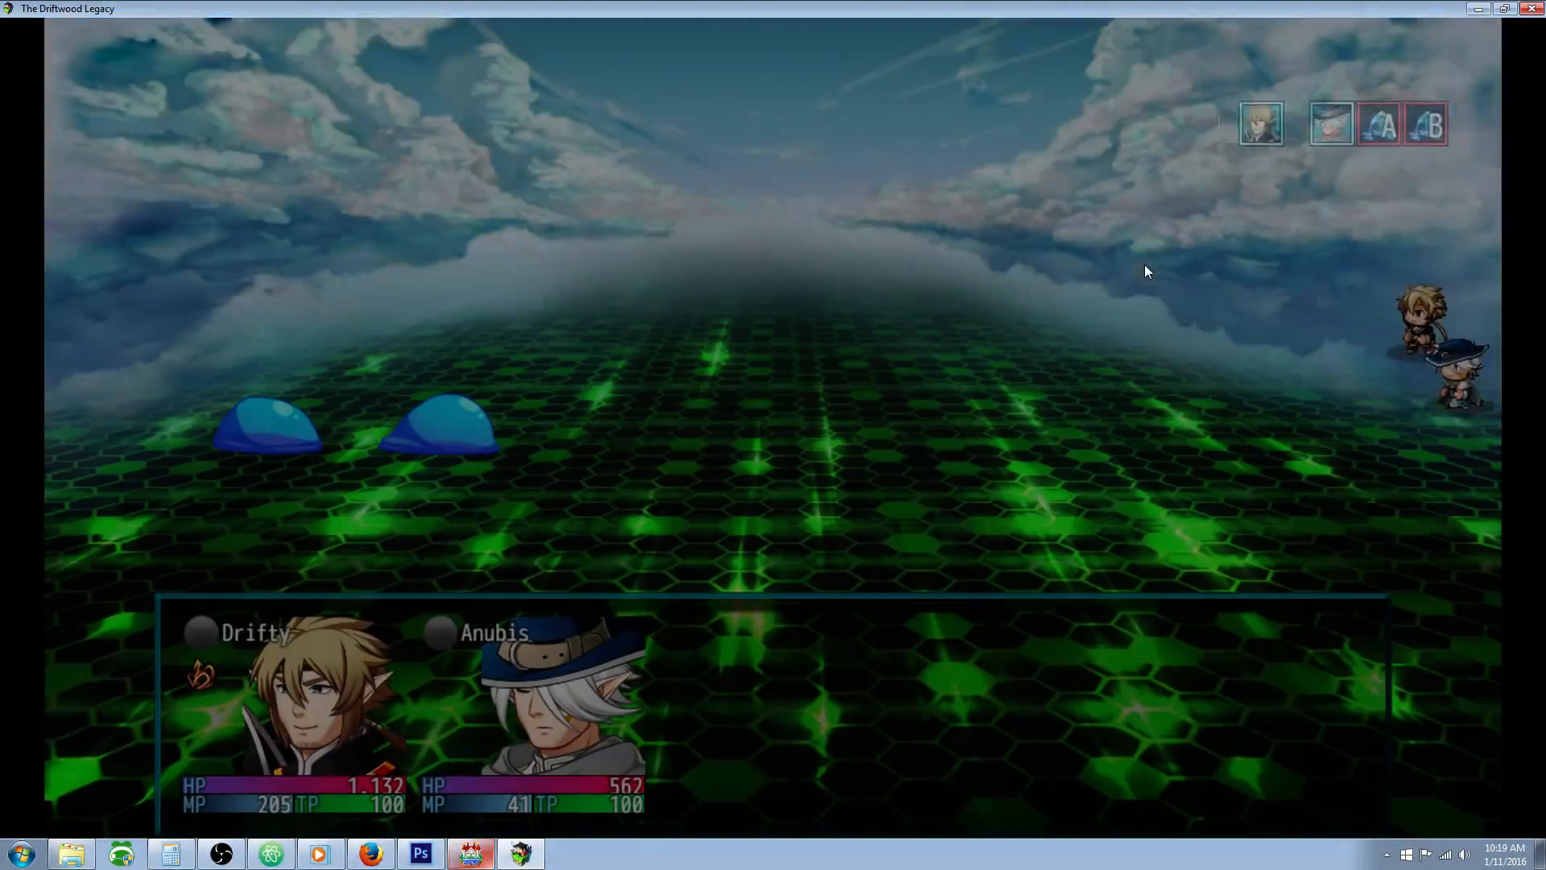
- Have Drifty use the Super Saiyan Drifty skill, followed by Ronin Leader State
key("Return")
key("Right")
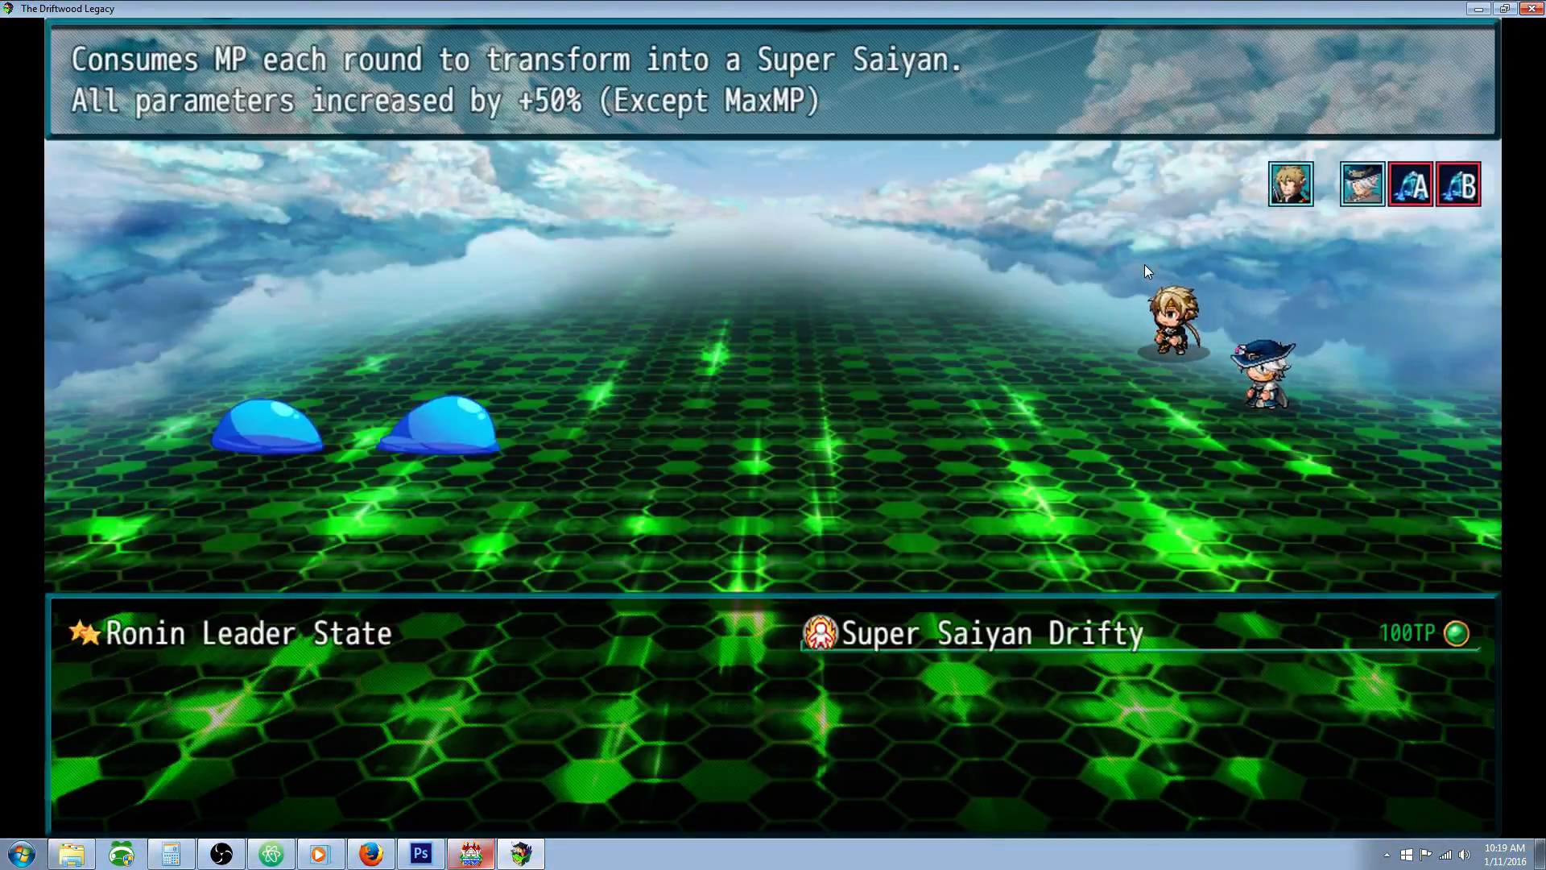
key("Return")
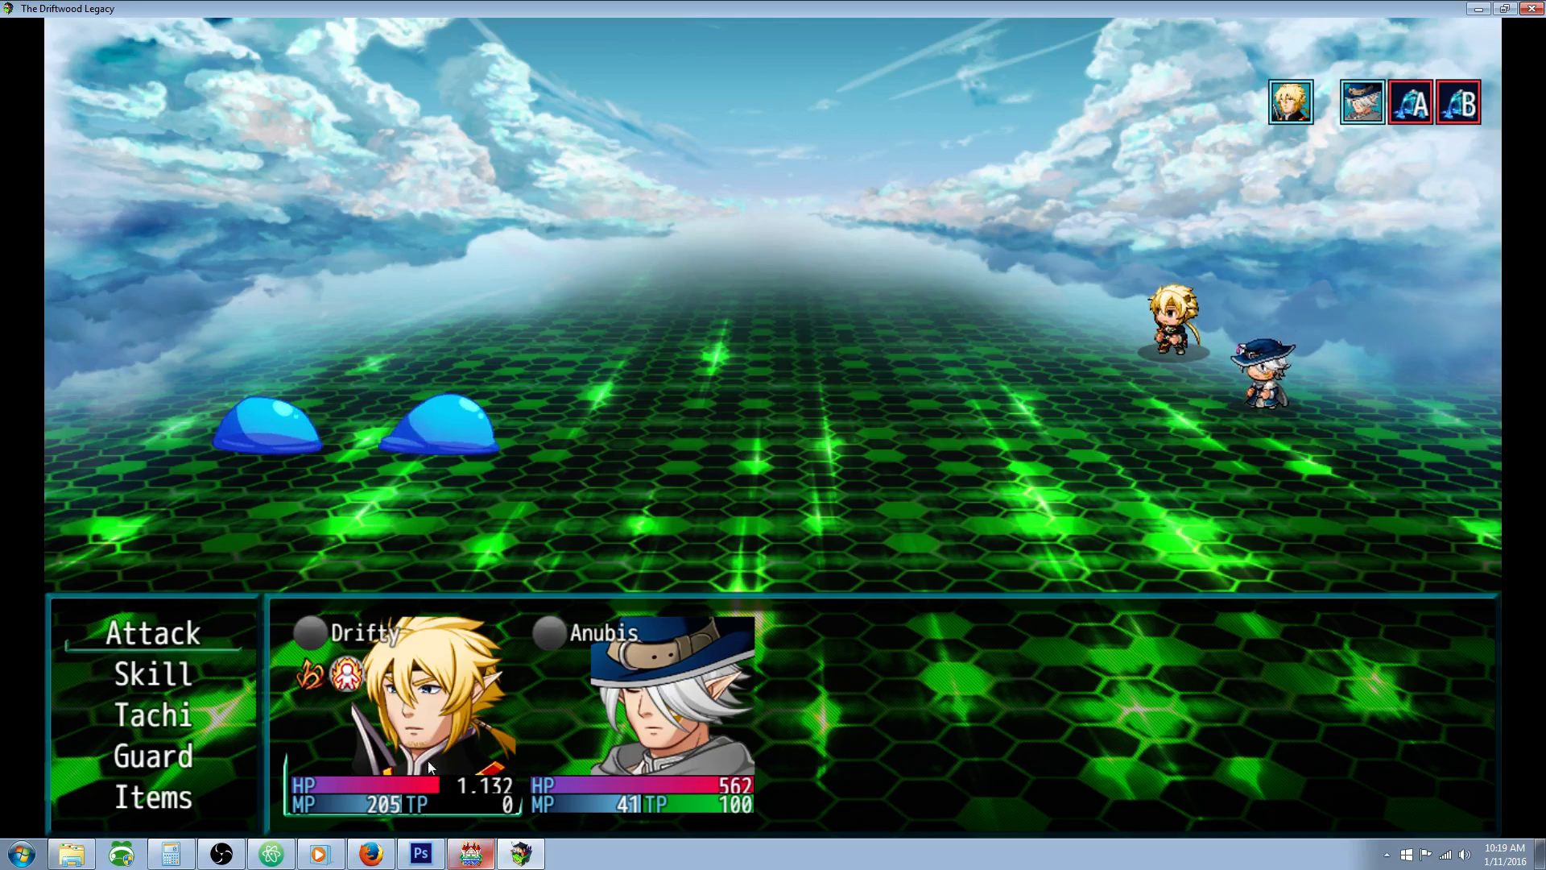
left_click(250, 665)
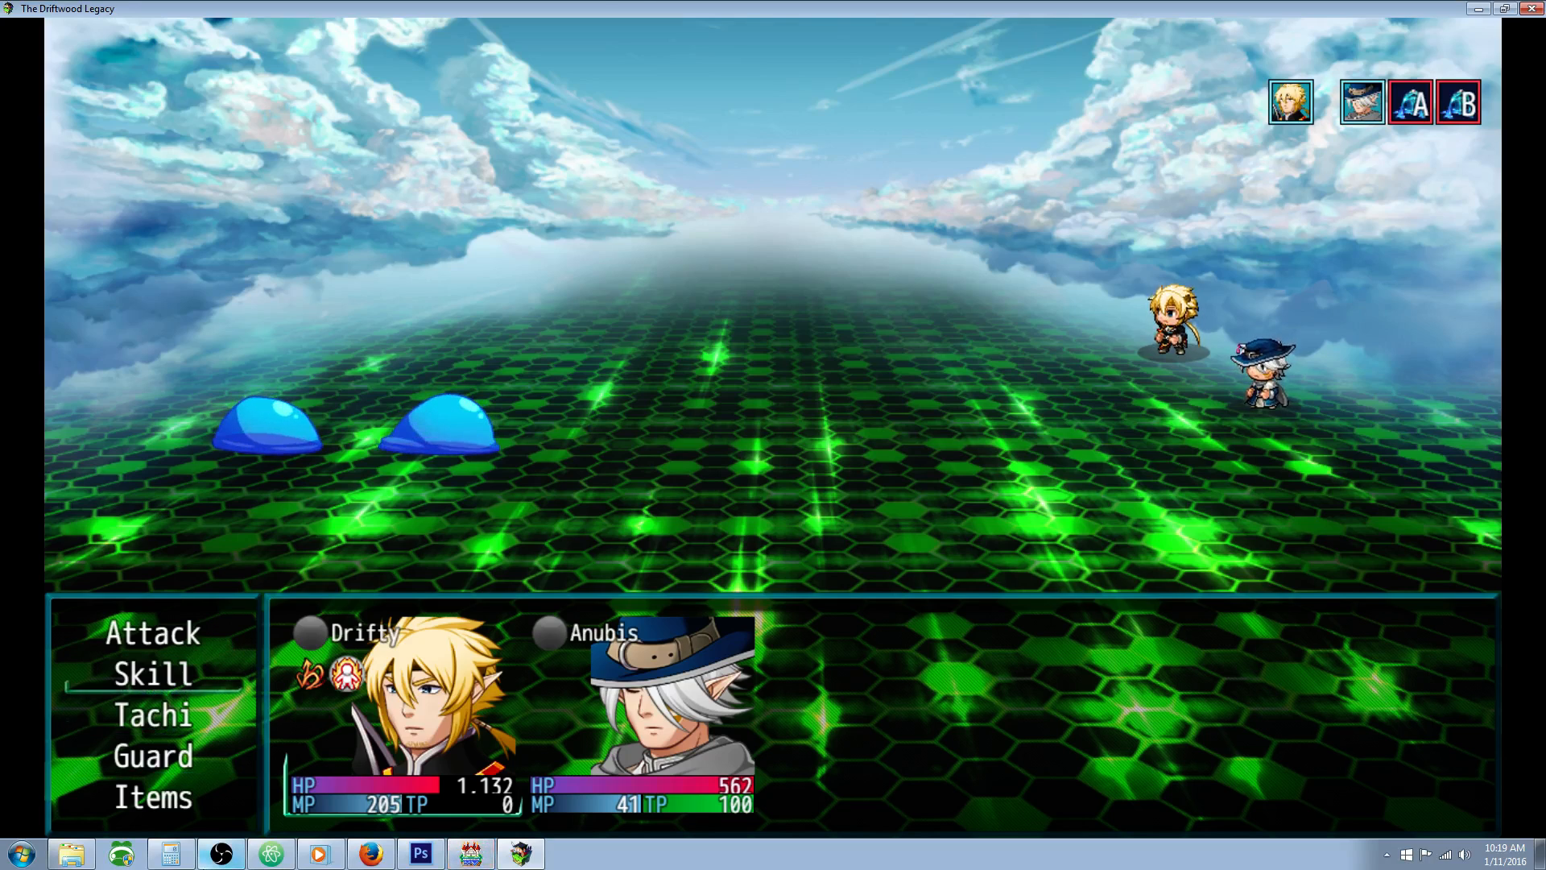
key("Return")
key("Left")
key("Return")
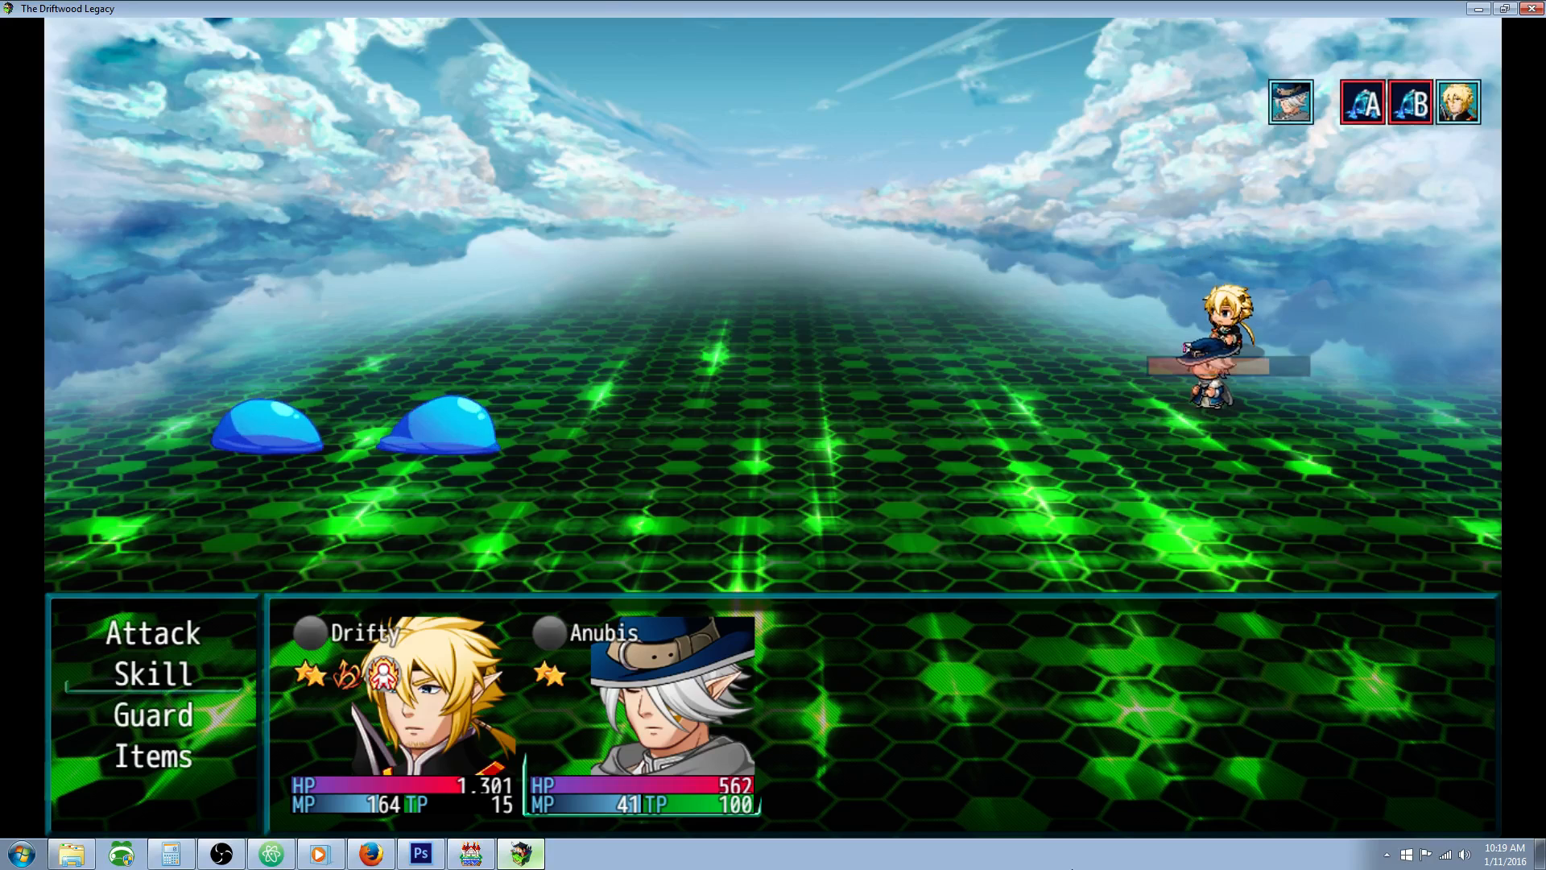
- Have Anubis use the Super Saiyan Anubis skill on himself
key("Return")
key("Return")
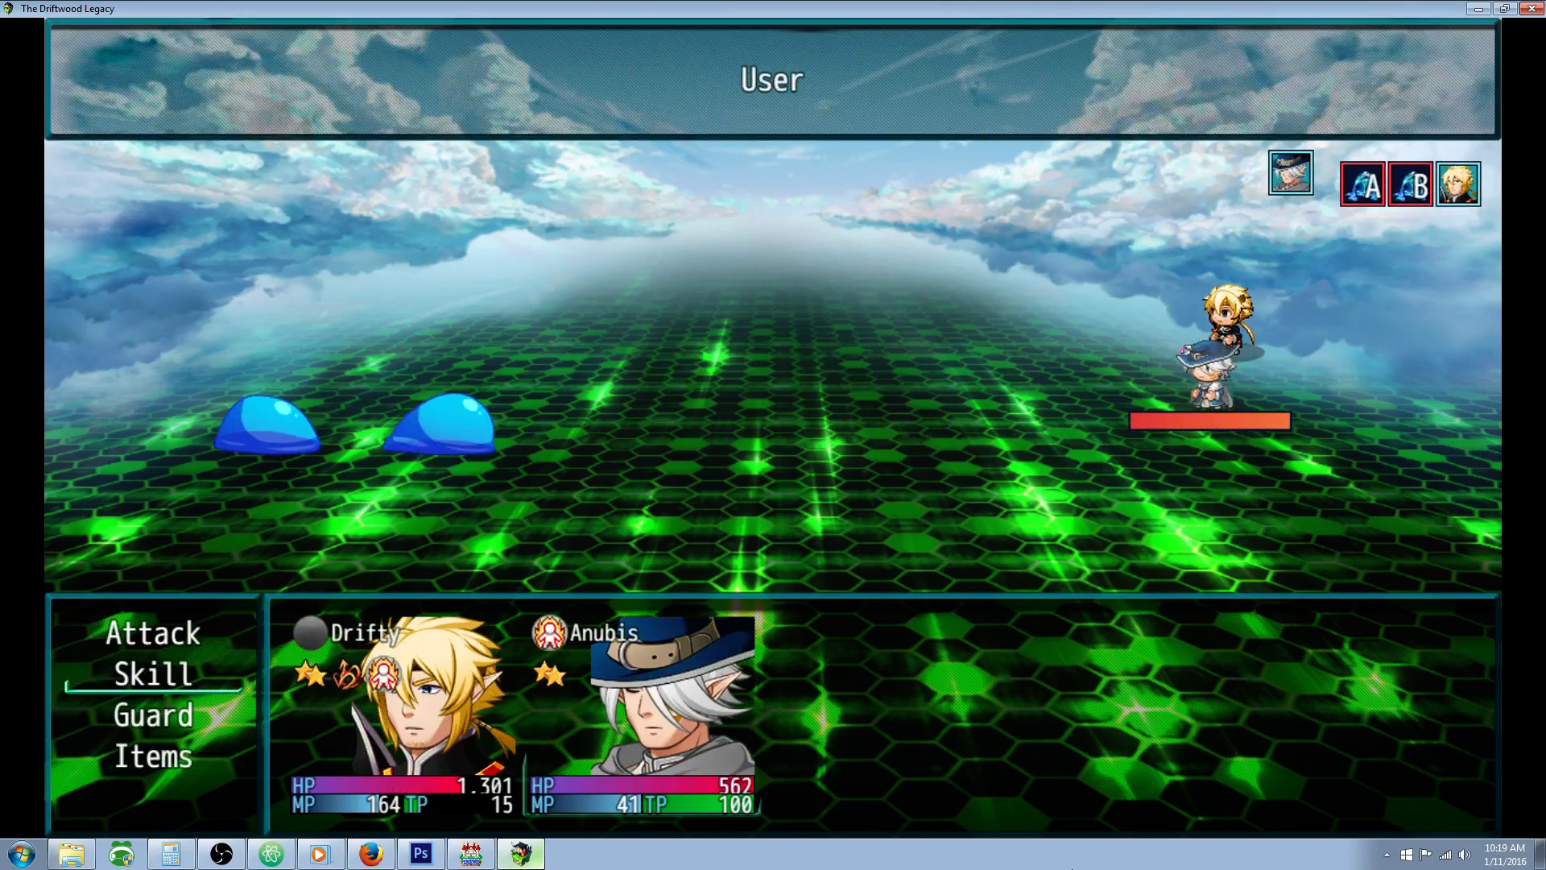
key("Return")
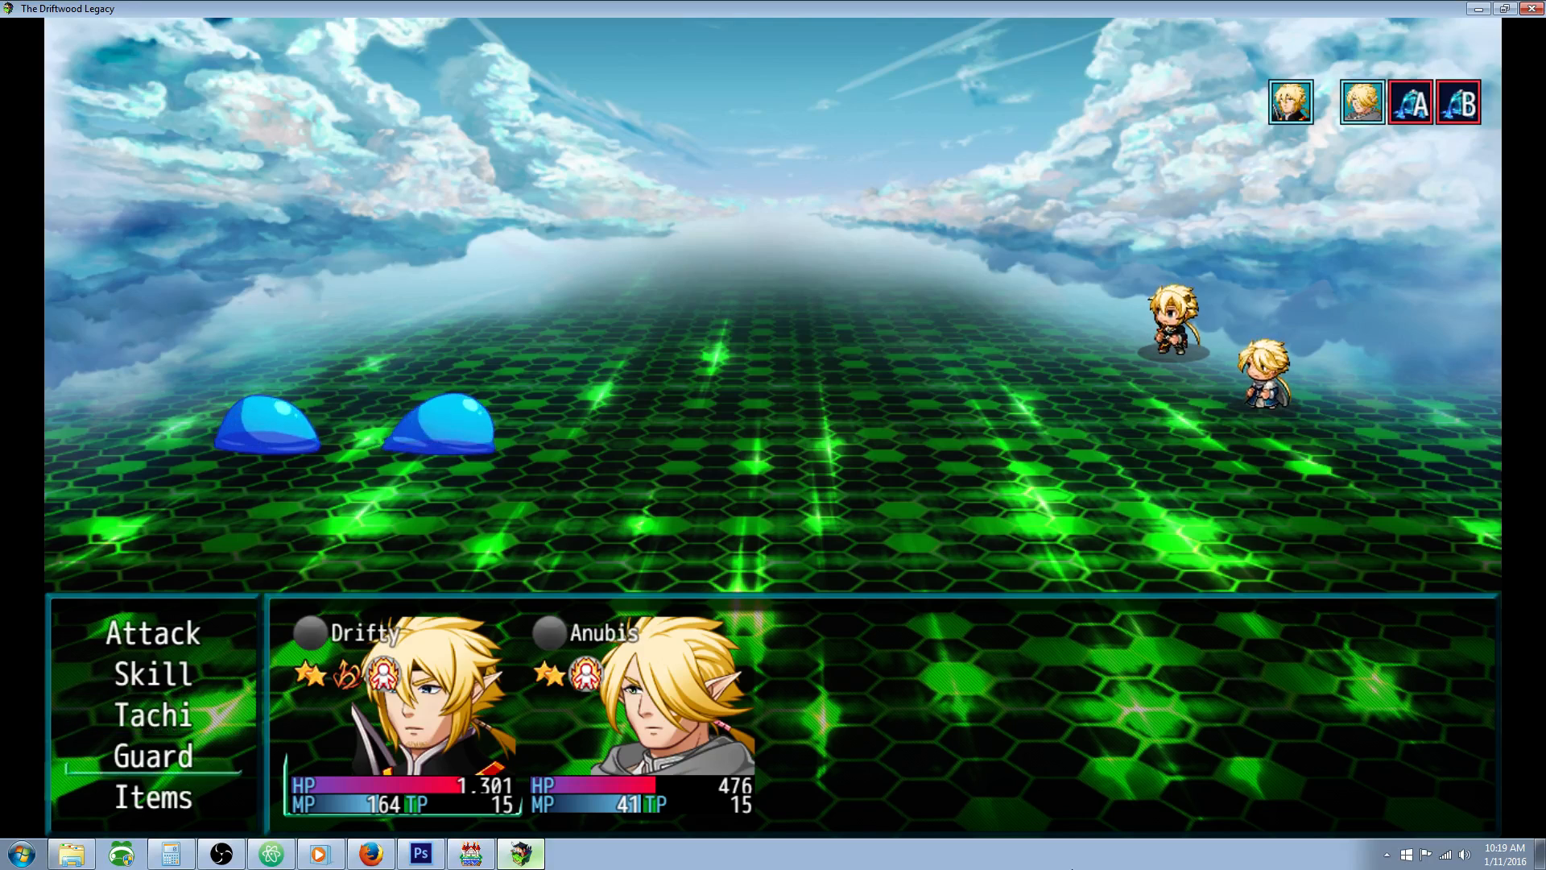
- Guard with Drifty and Anubis for several turns to run down Drifty's MP while he is transformed
key("Return")
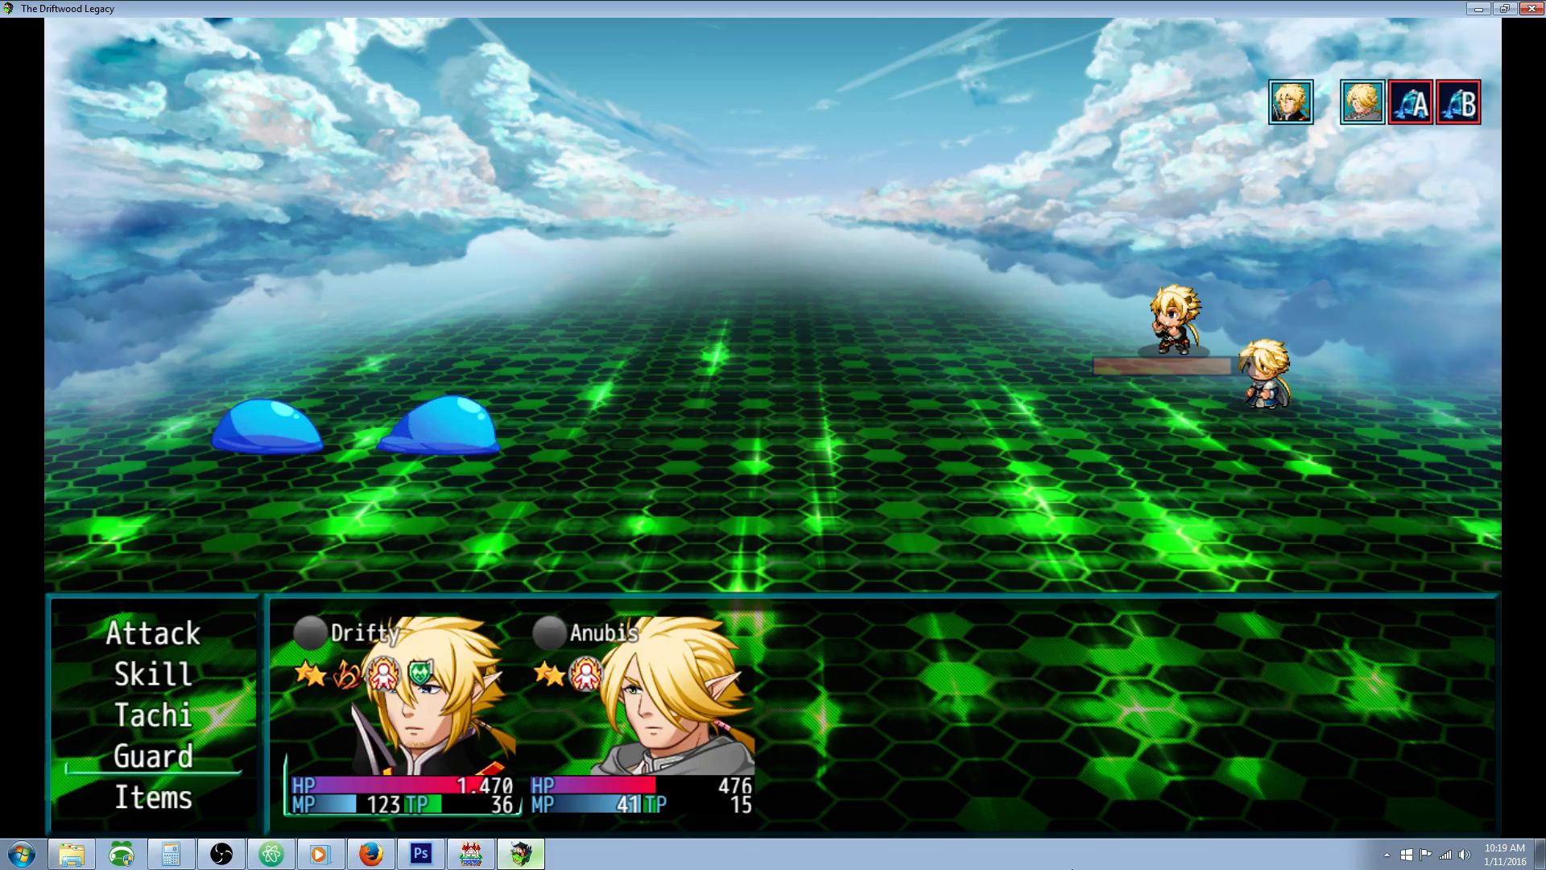
key("Return")
key("Down")
key("Return")
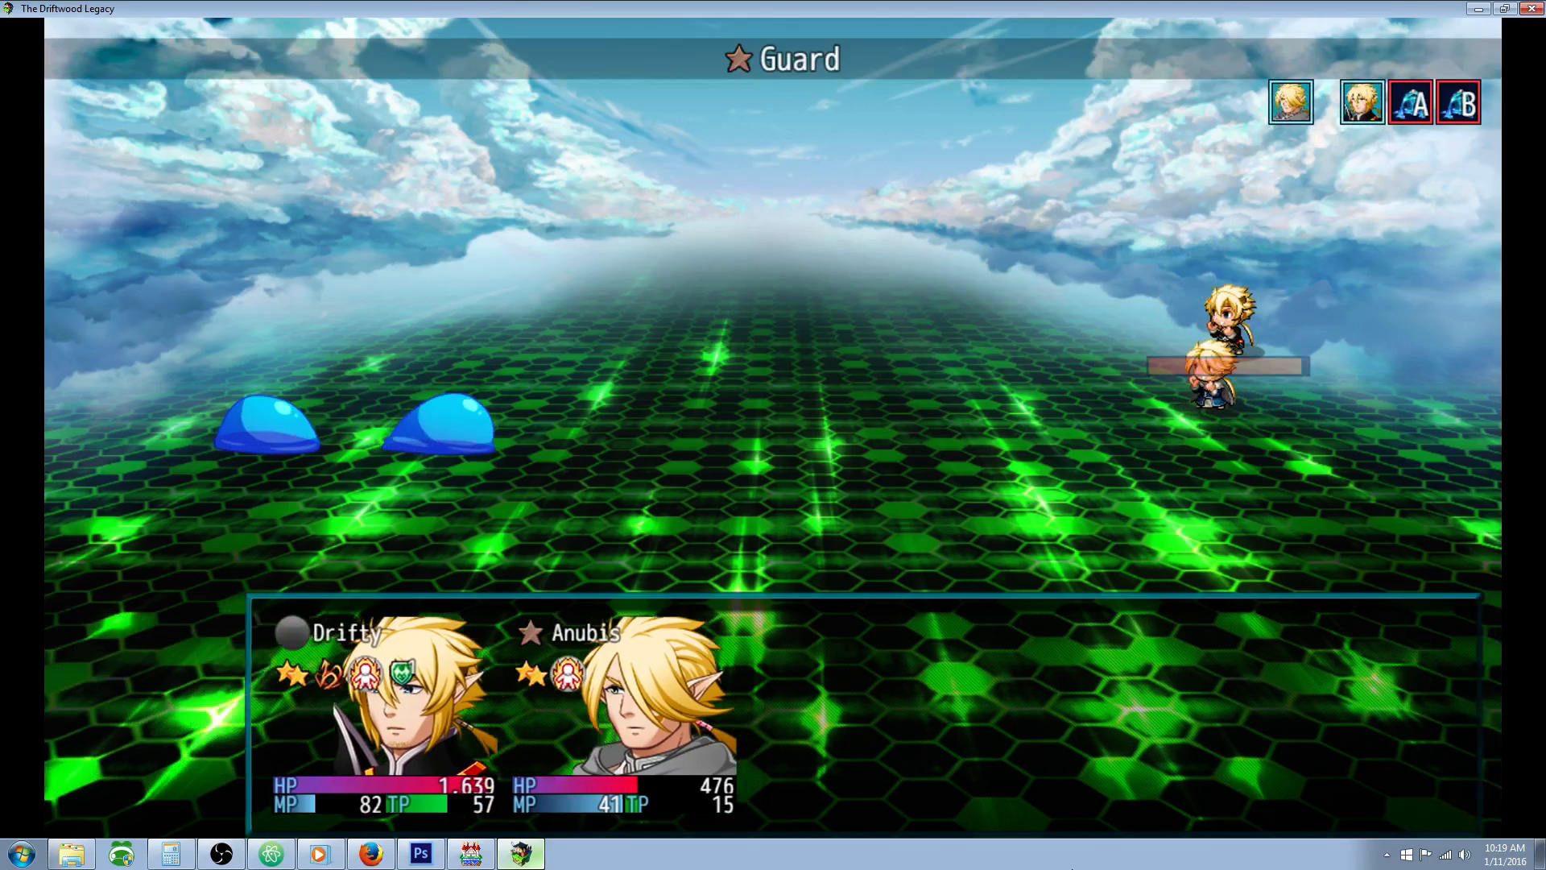
key("Down")
key("Return")
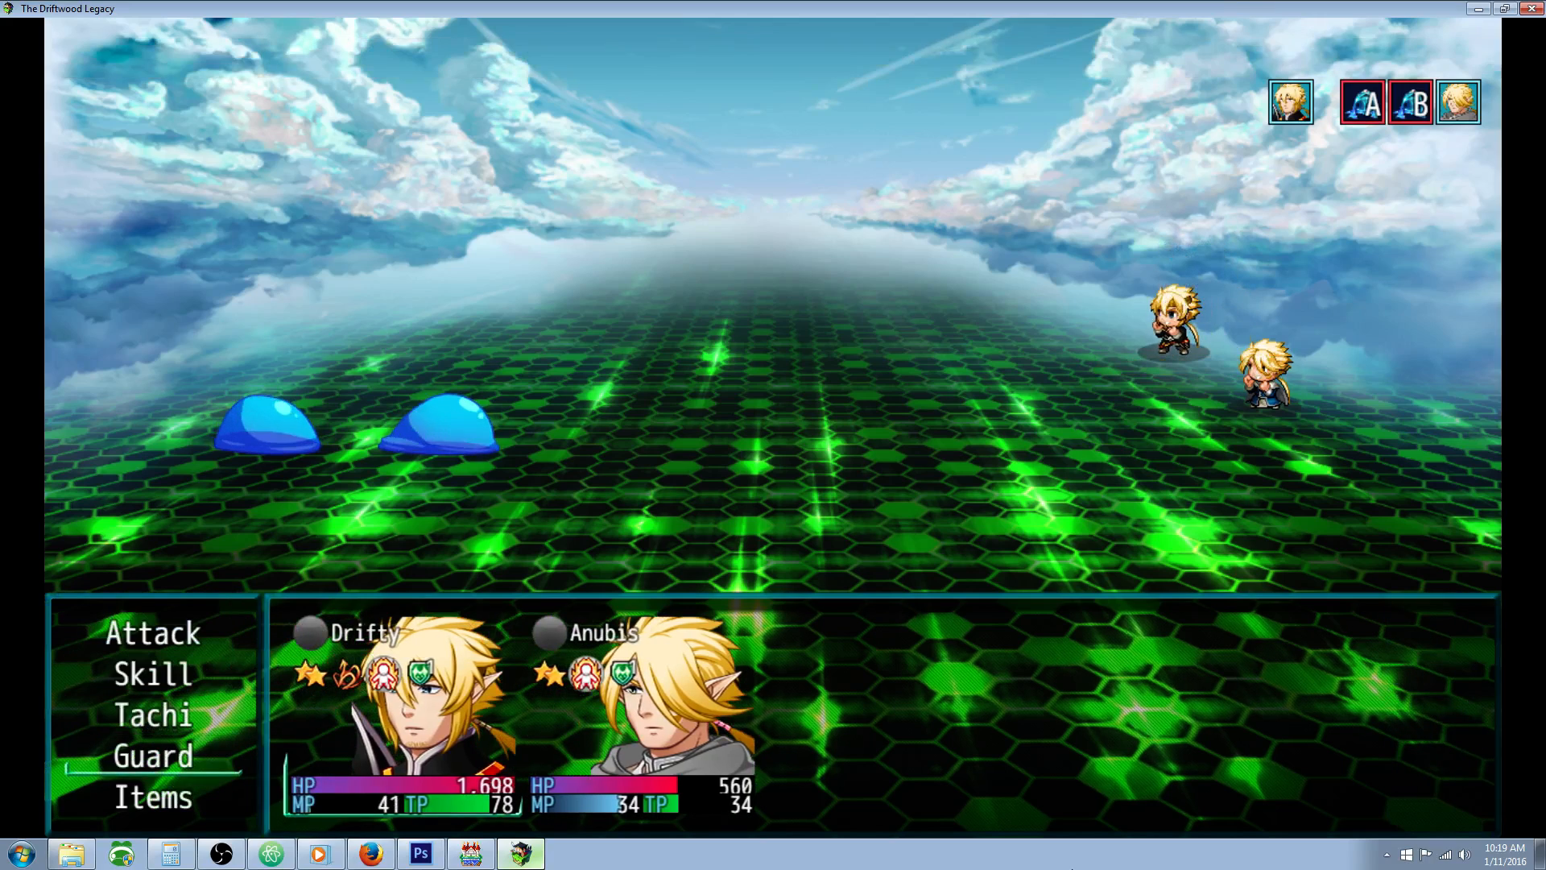
key("Return")
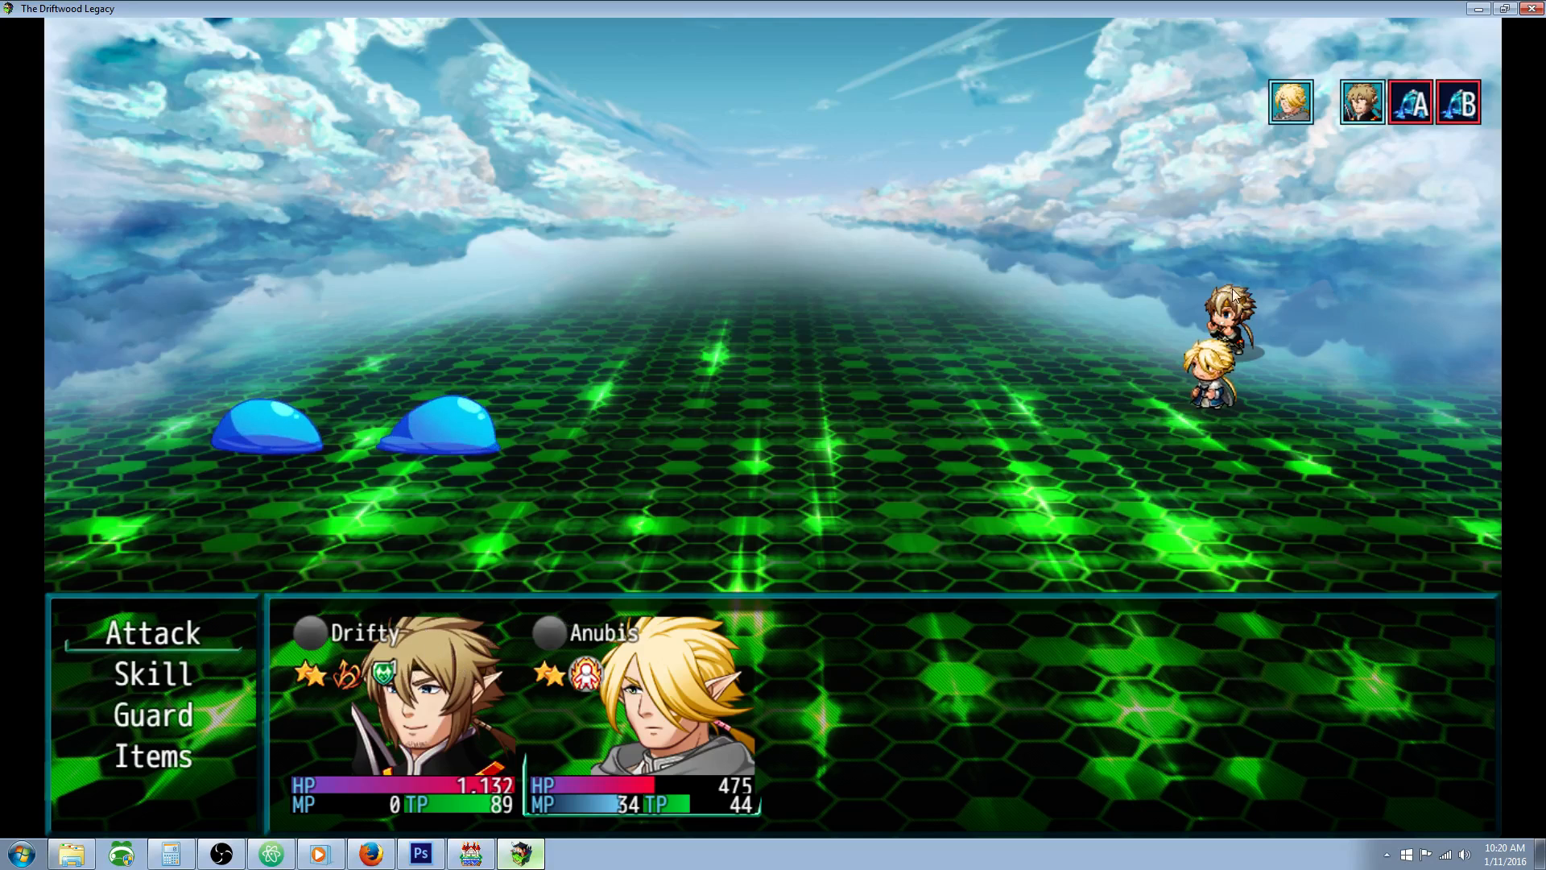
- Keep both characters guarding turn after turn until Anubis's MP is used up
key("Down")
key("Down")
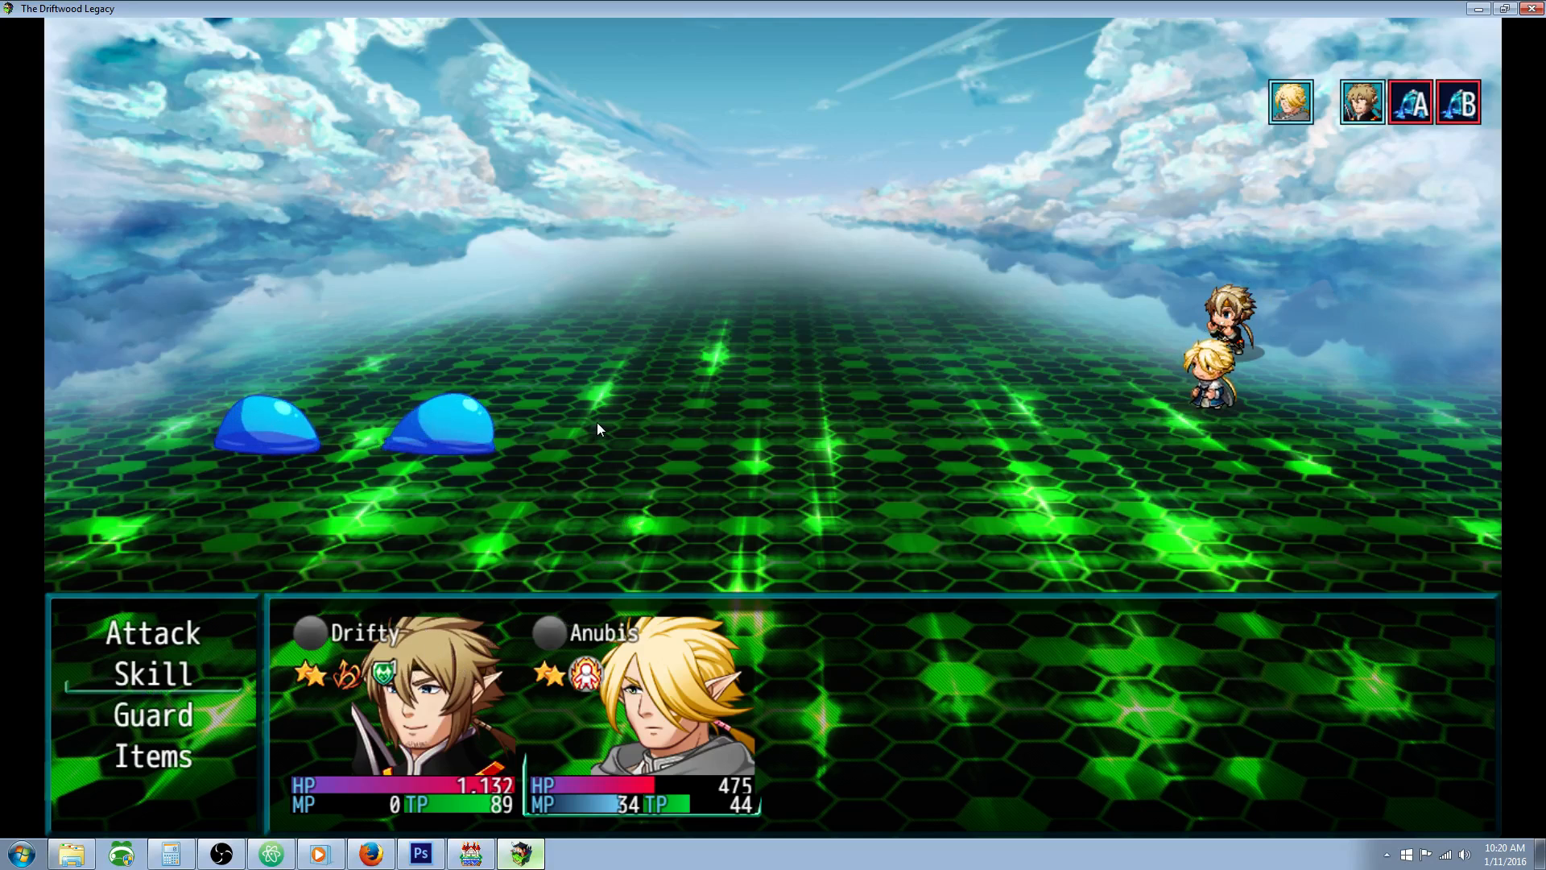
key("Return")
key("Down")
key("Down")
key("Down")
key("Return")
key("Down")
key("Down")
key("Return")
key("Down")
key("Down")
key("Down")
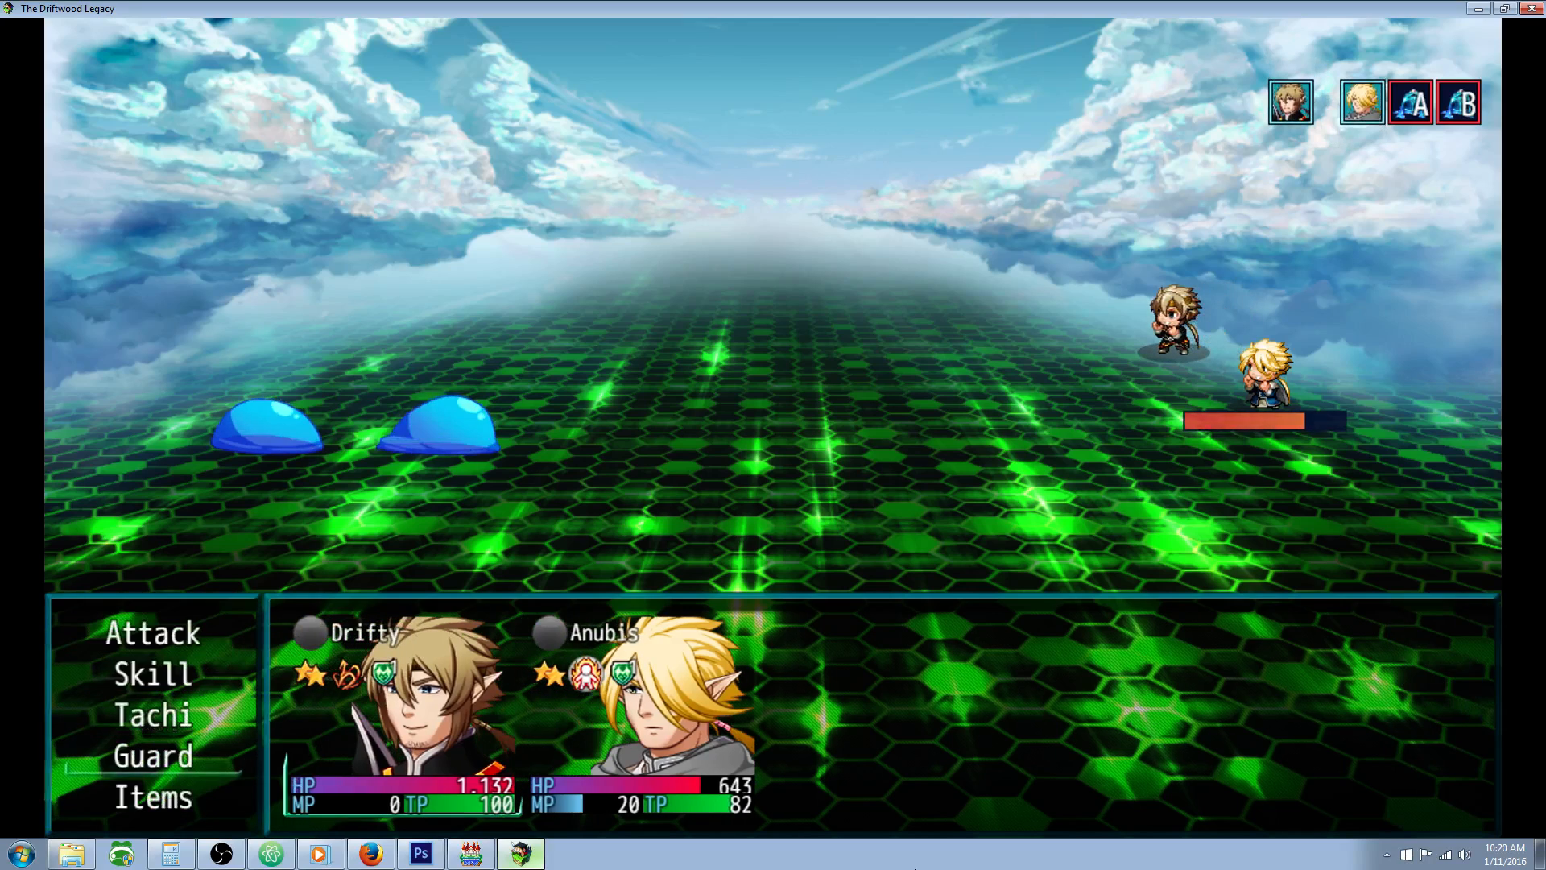
key("Return")
key("Down")
key("Down")
key("Return")
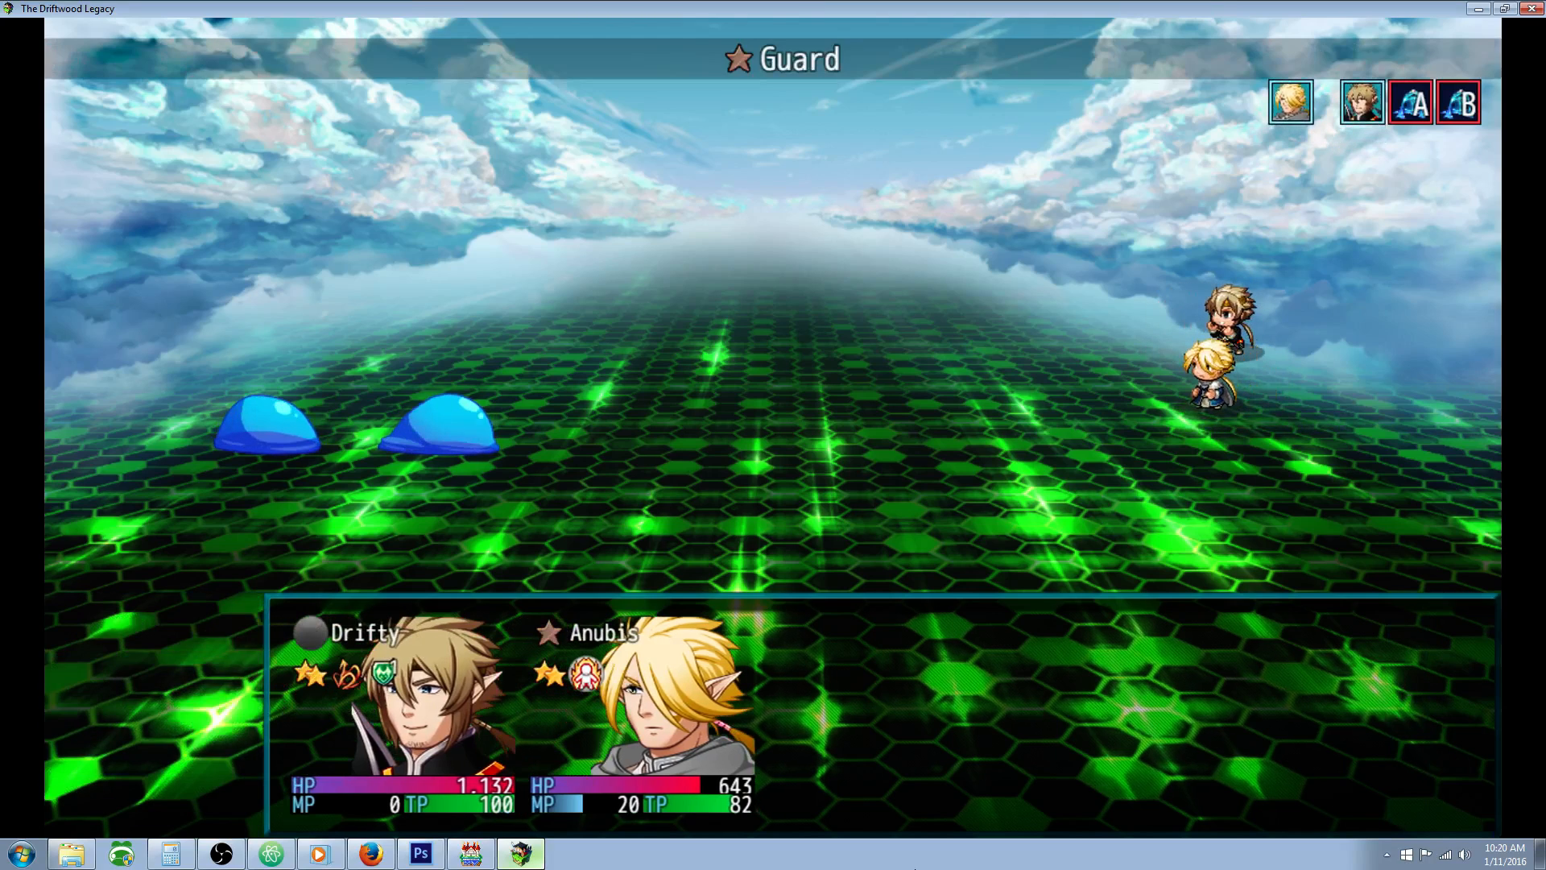
key("Down")
key("Down")
key("Down")
key("Return")
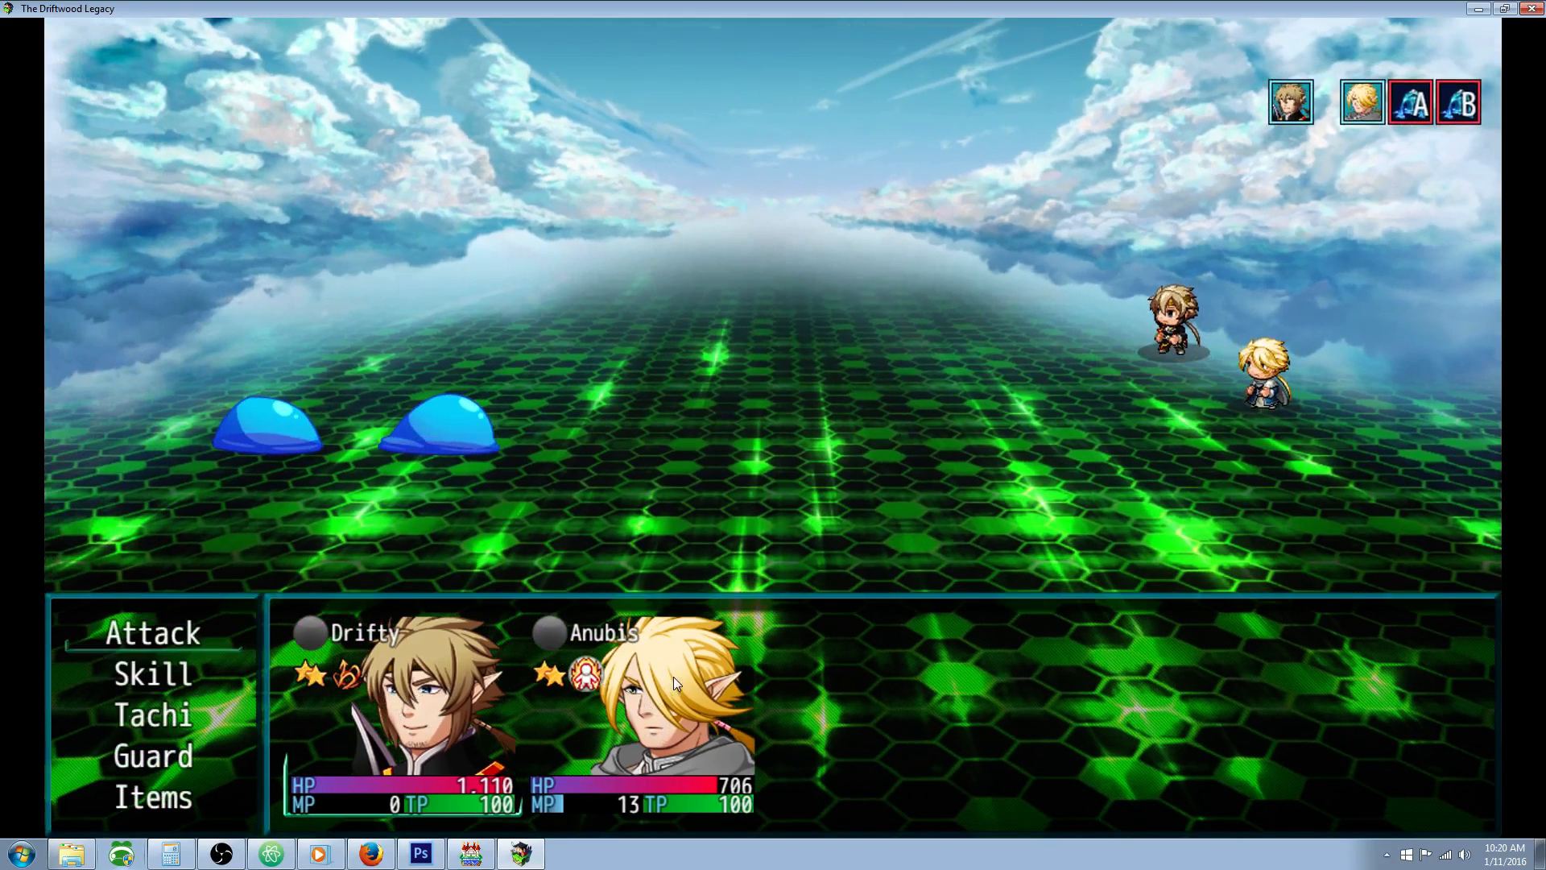
key("Down")
key("Down")
key("Down")
key("Return")
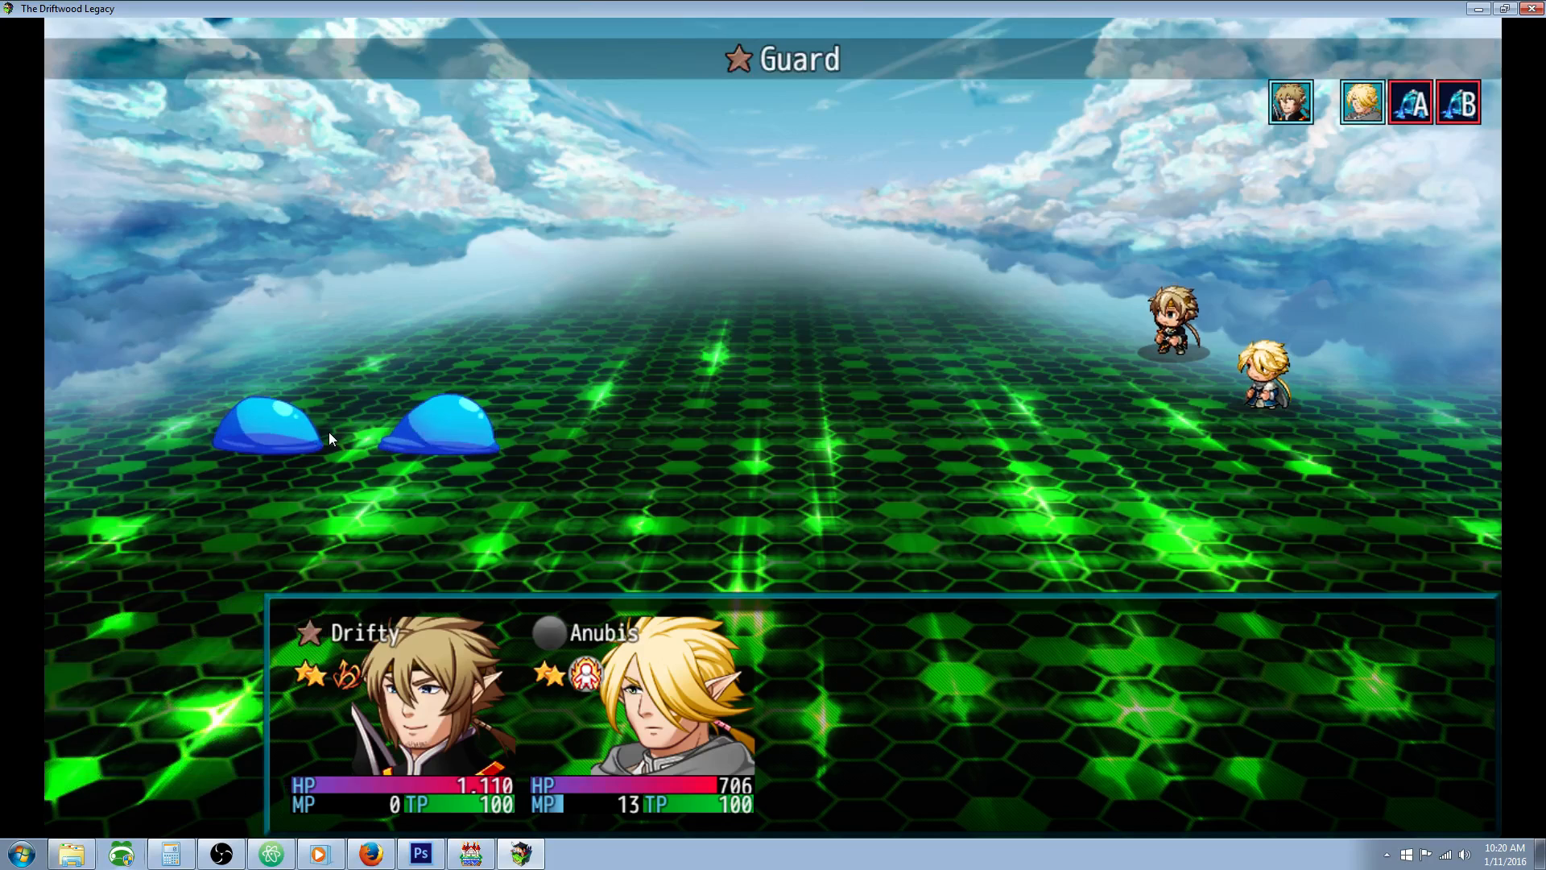
key("Down")
key("Down")
key("Return")
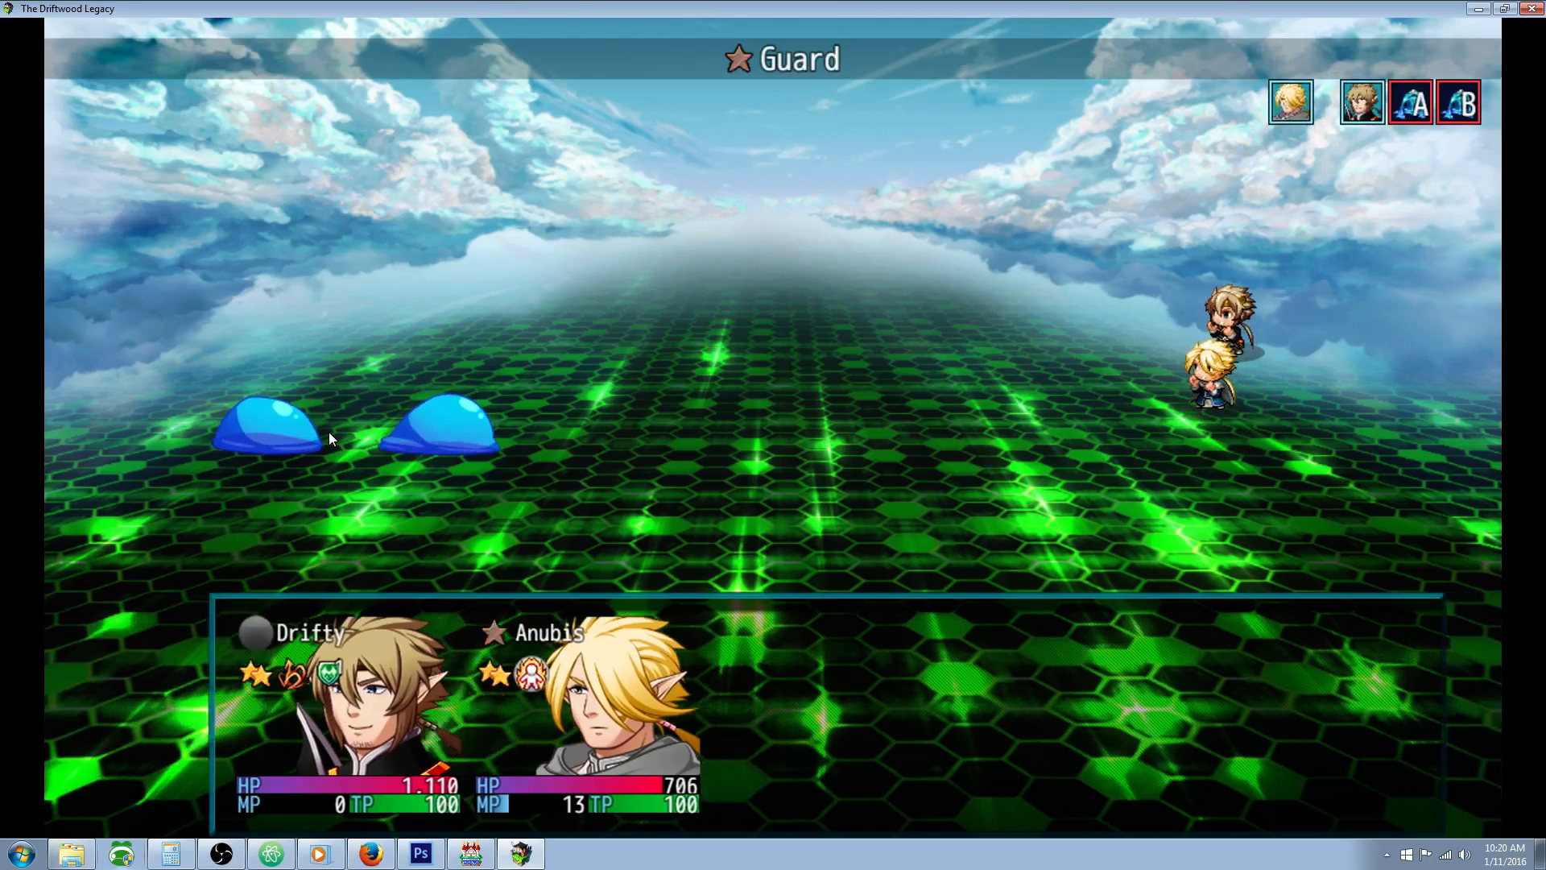
key("Down")
key("Down")
key("Down")
key("Return")
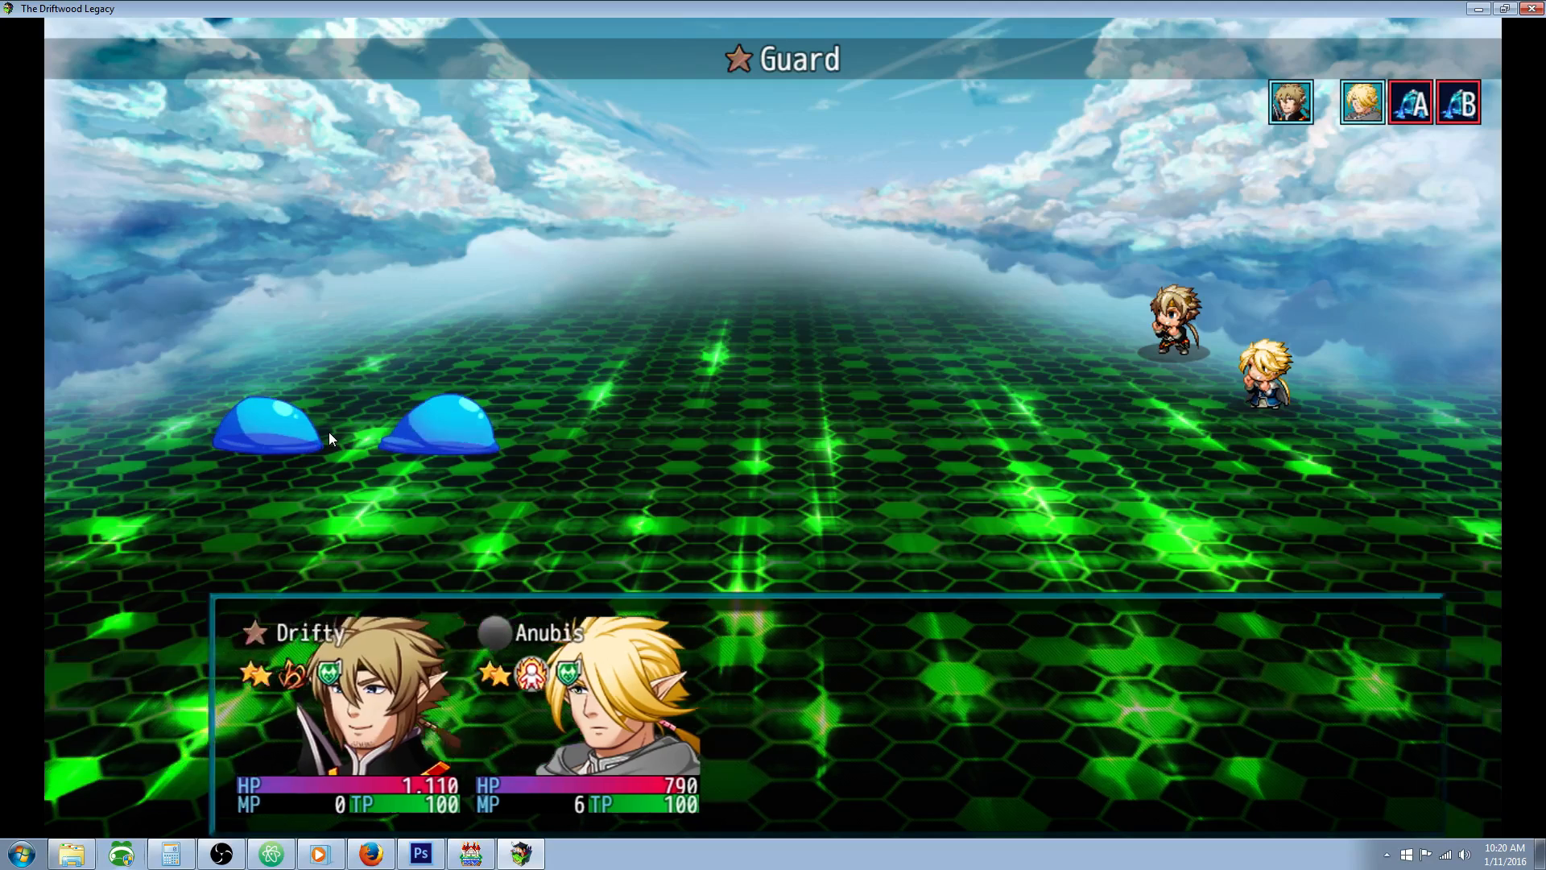
key("Down")
key("Down")
key("Return")
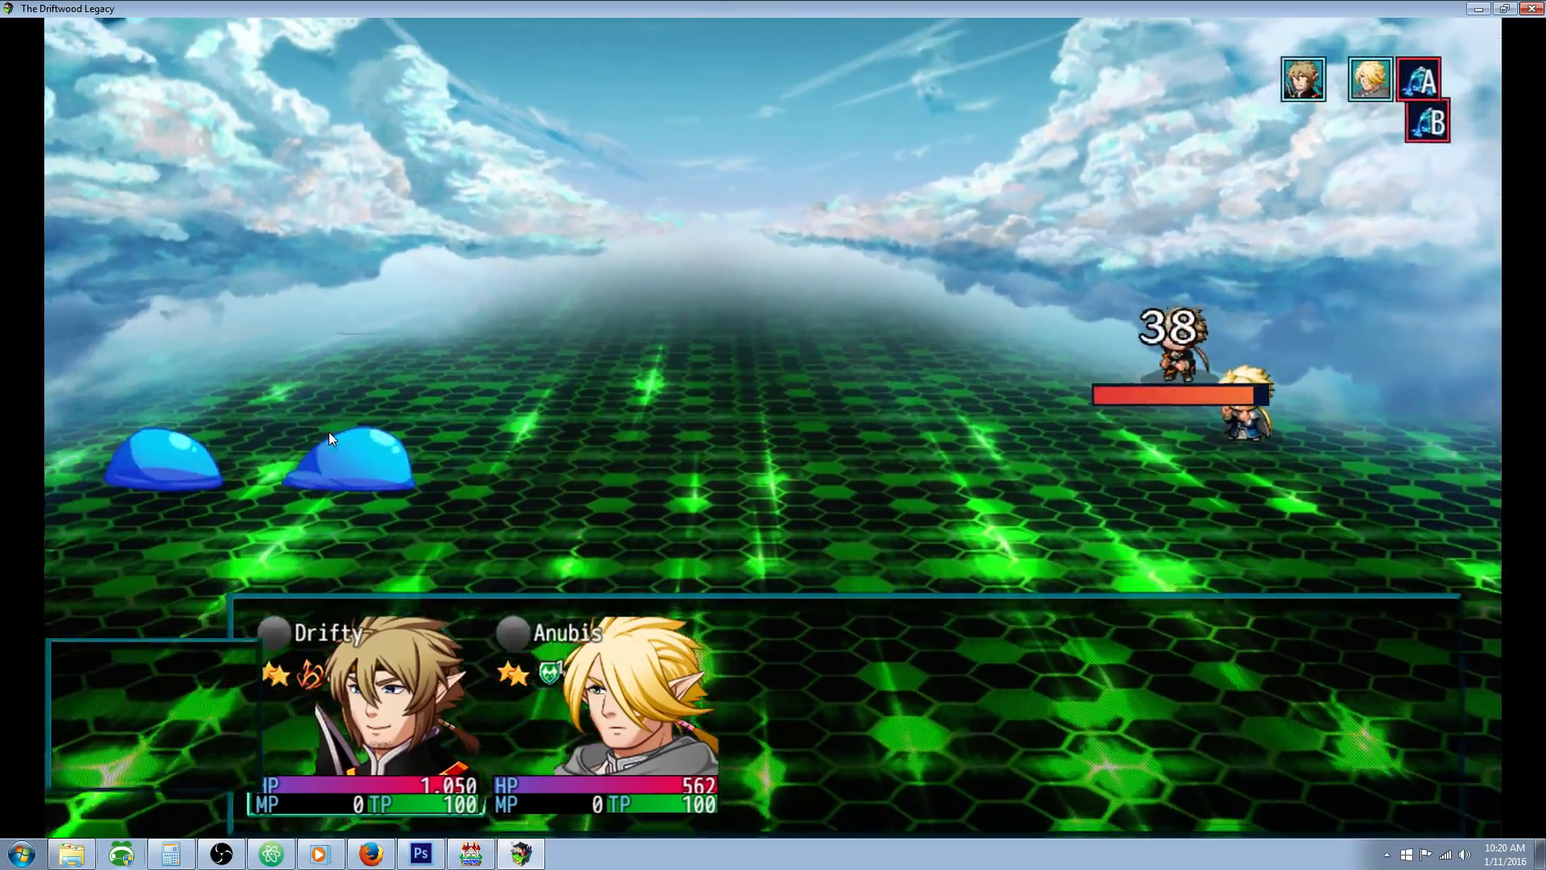
key("Down")
key("Return")
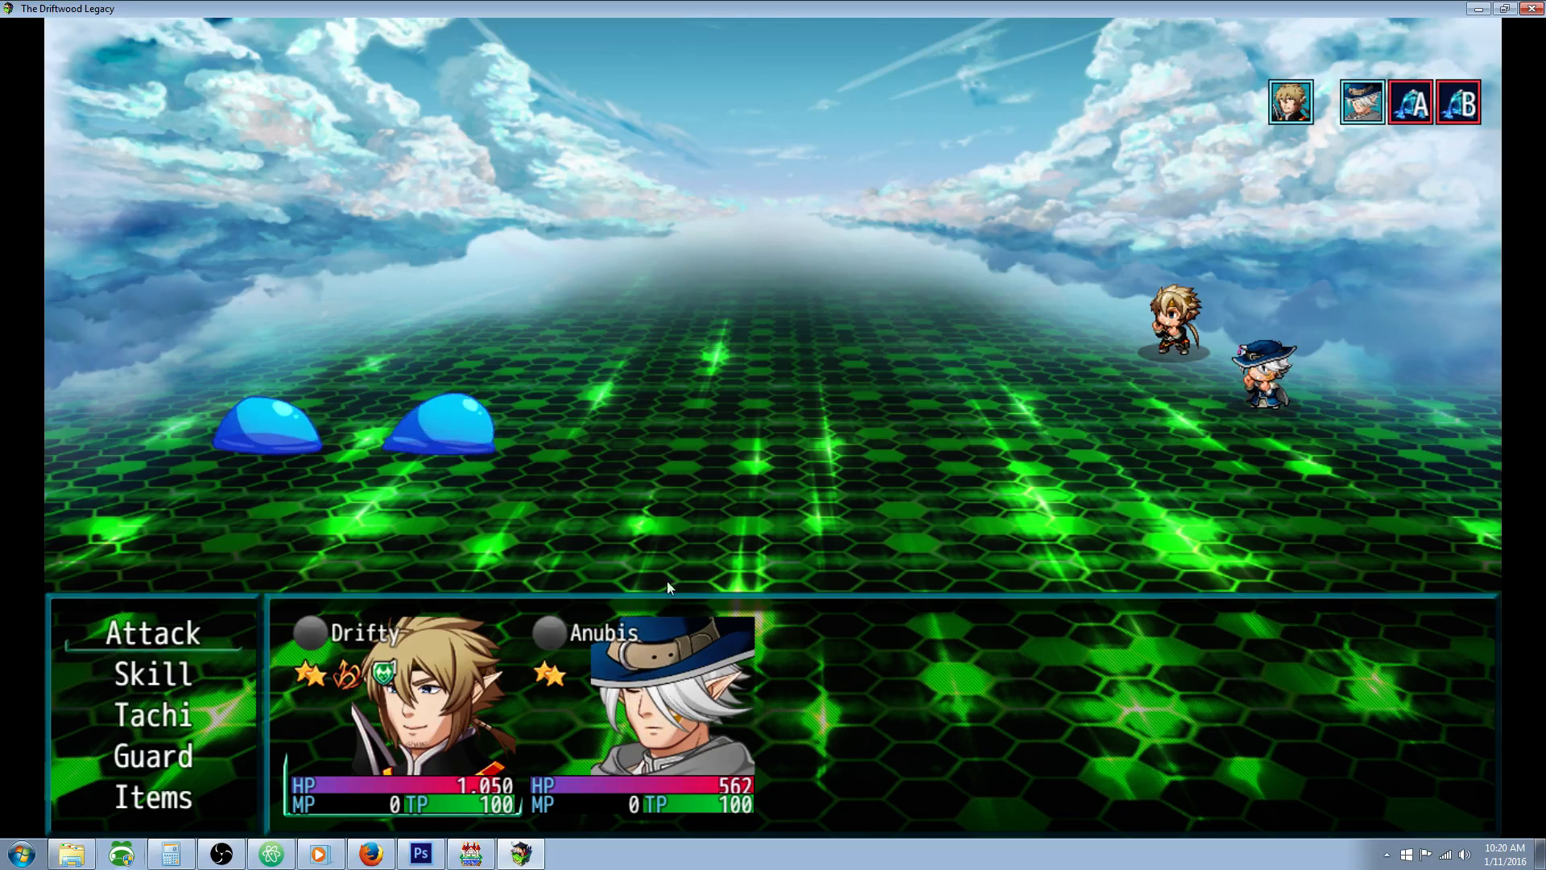
- Read the Super Saiyan Drifty skill description and use the skill with Drifty's MP depleted
key("Down")
key("Return")
key("Right")
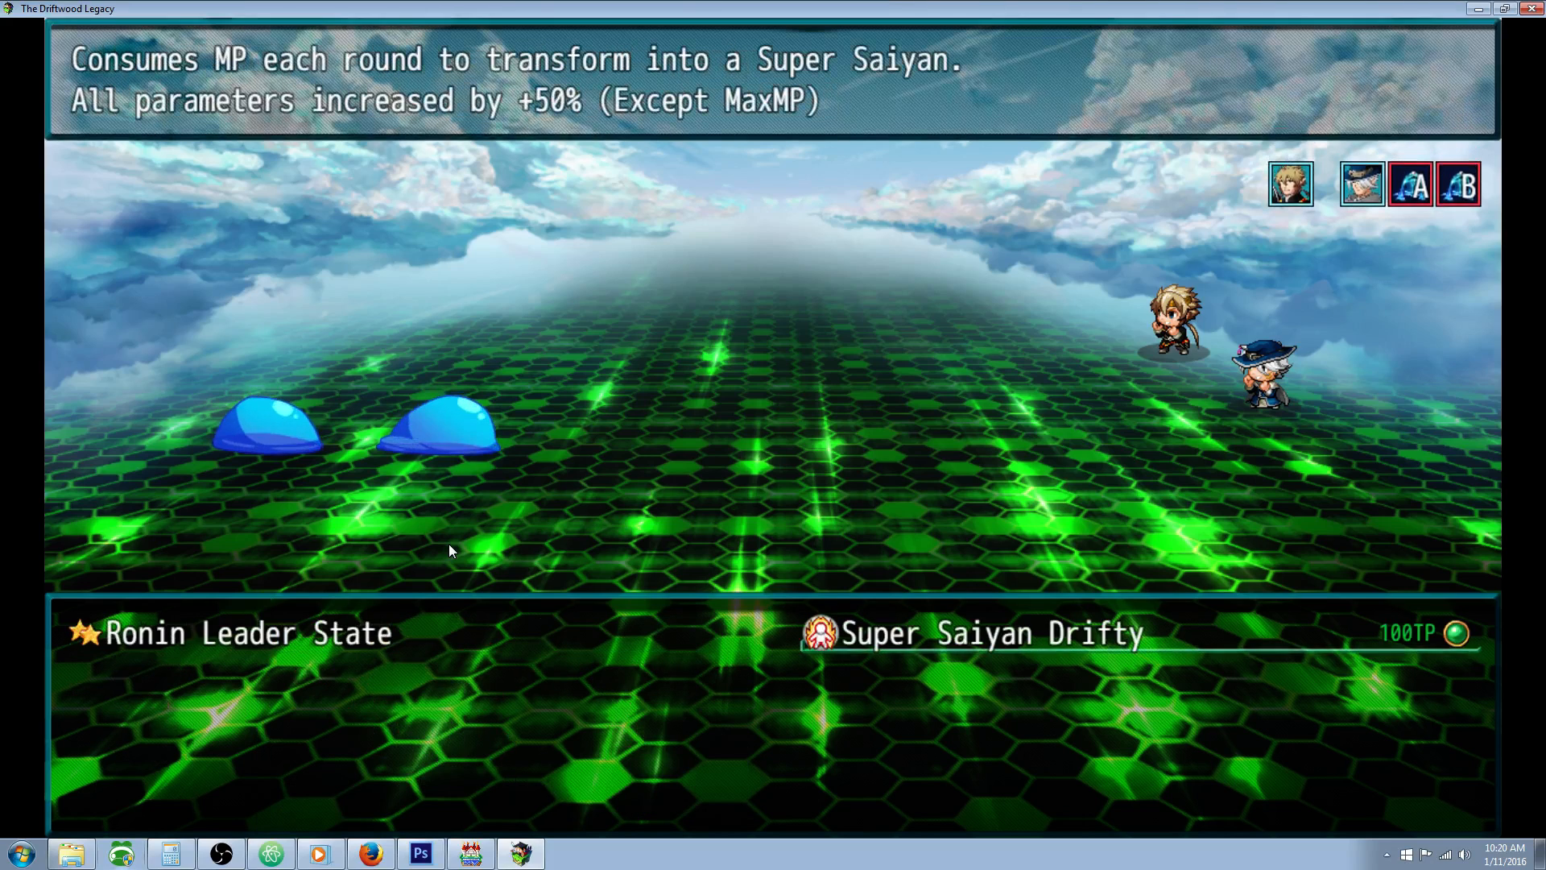
key("Escape")
key("Return")
key("Return")
key("Escape")
key("Return")
key("Escape")
key("Right")
key("Return")
key("Return")
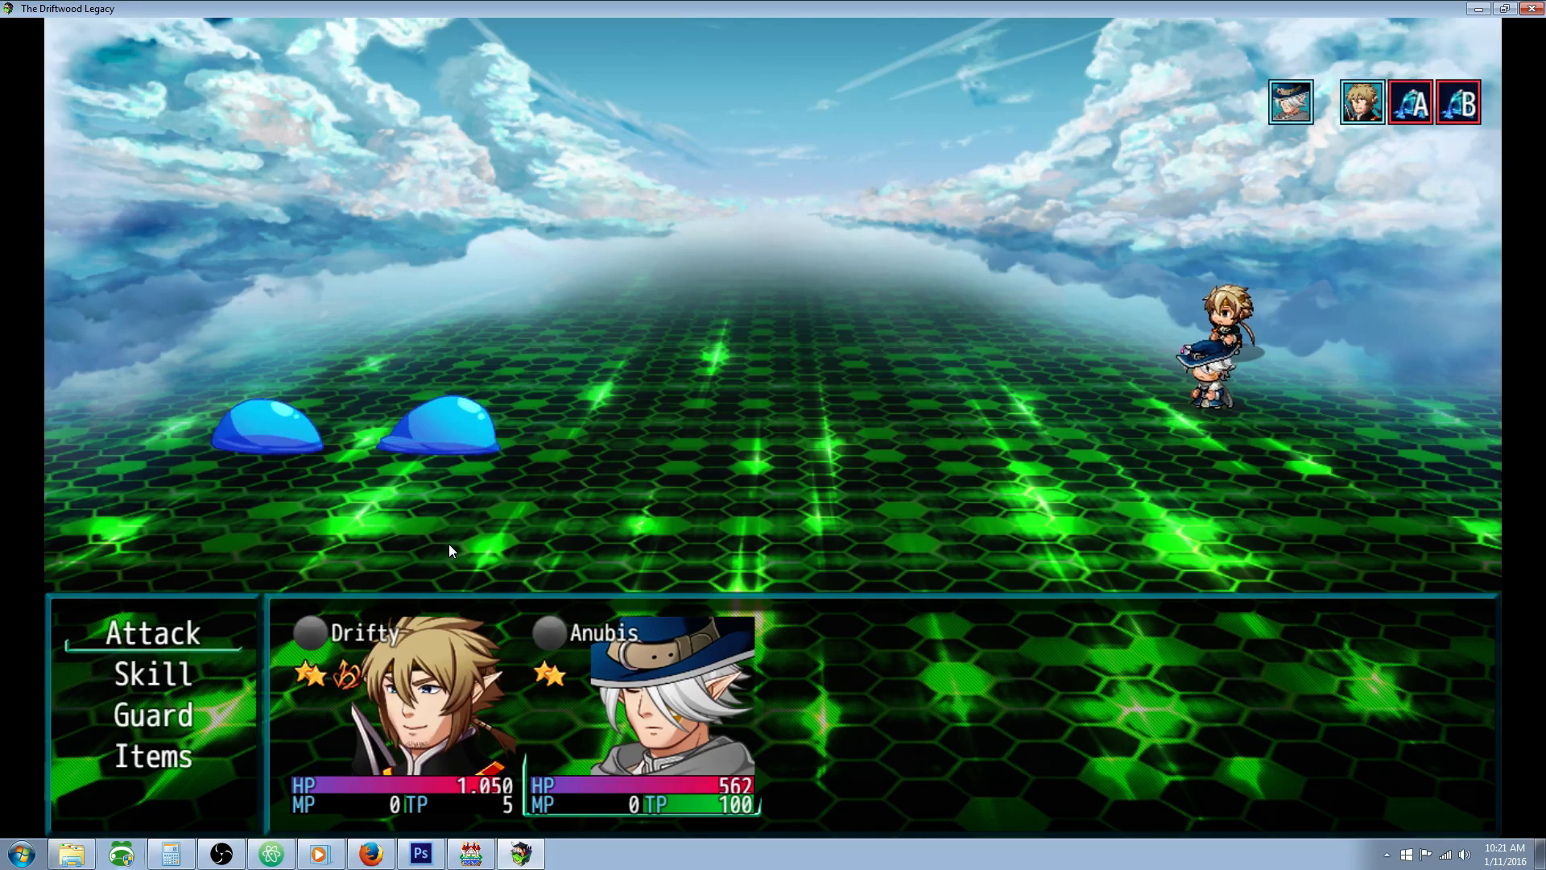
- Use Super Saiyan Anubis with Anubis's MP depleted
key("Down")
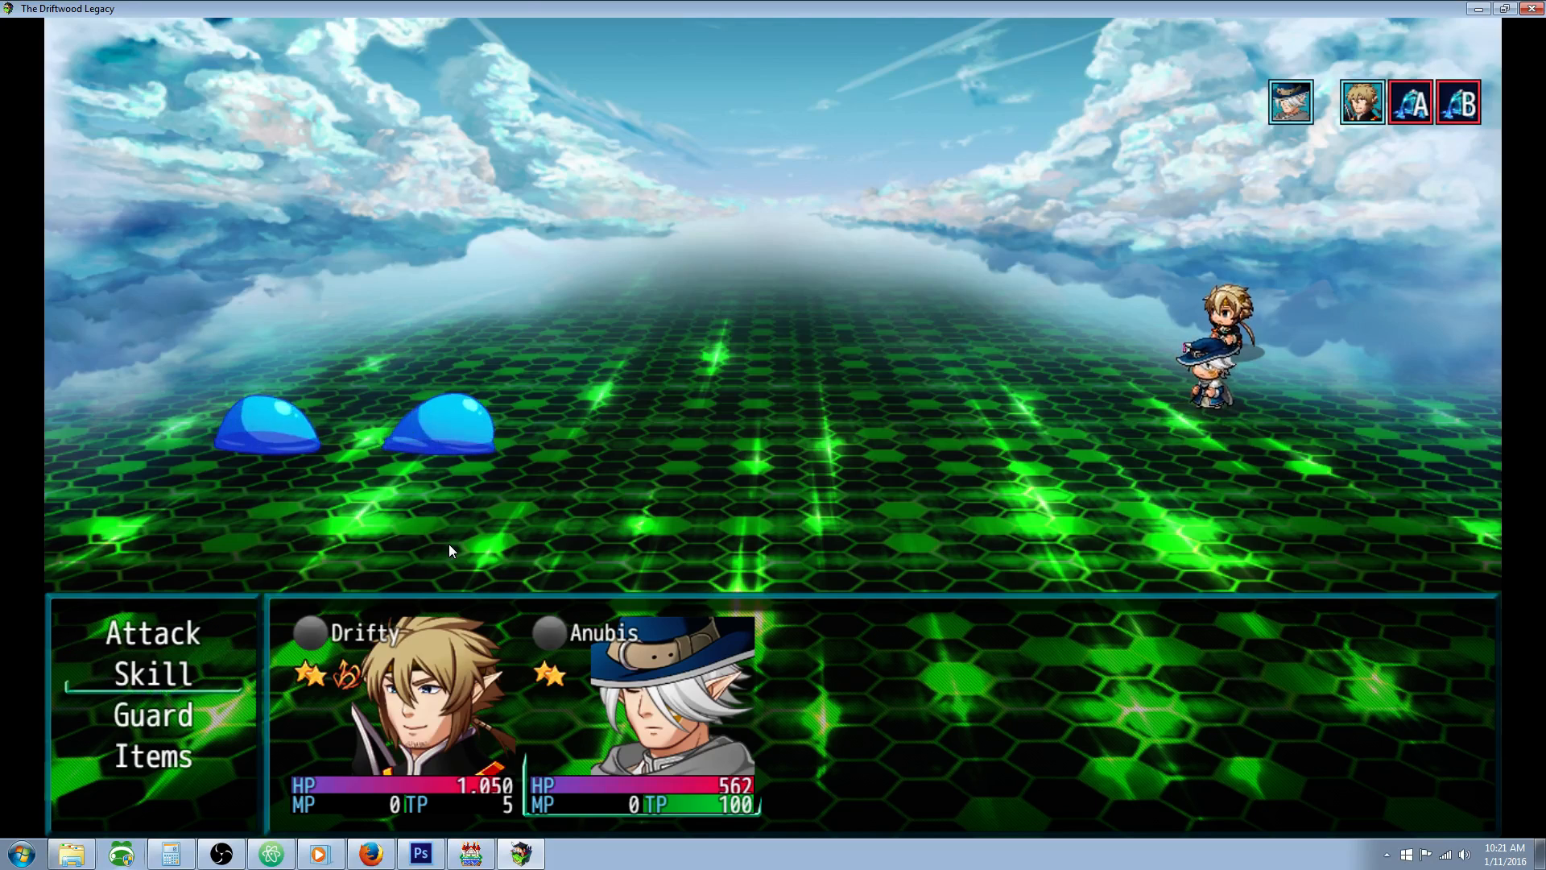
key("Return")
key("Return")
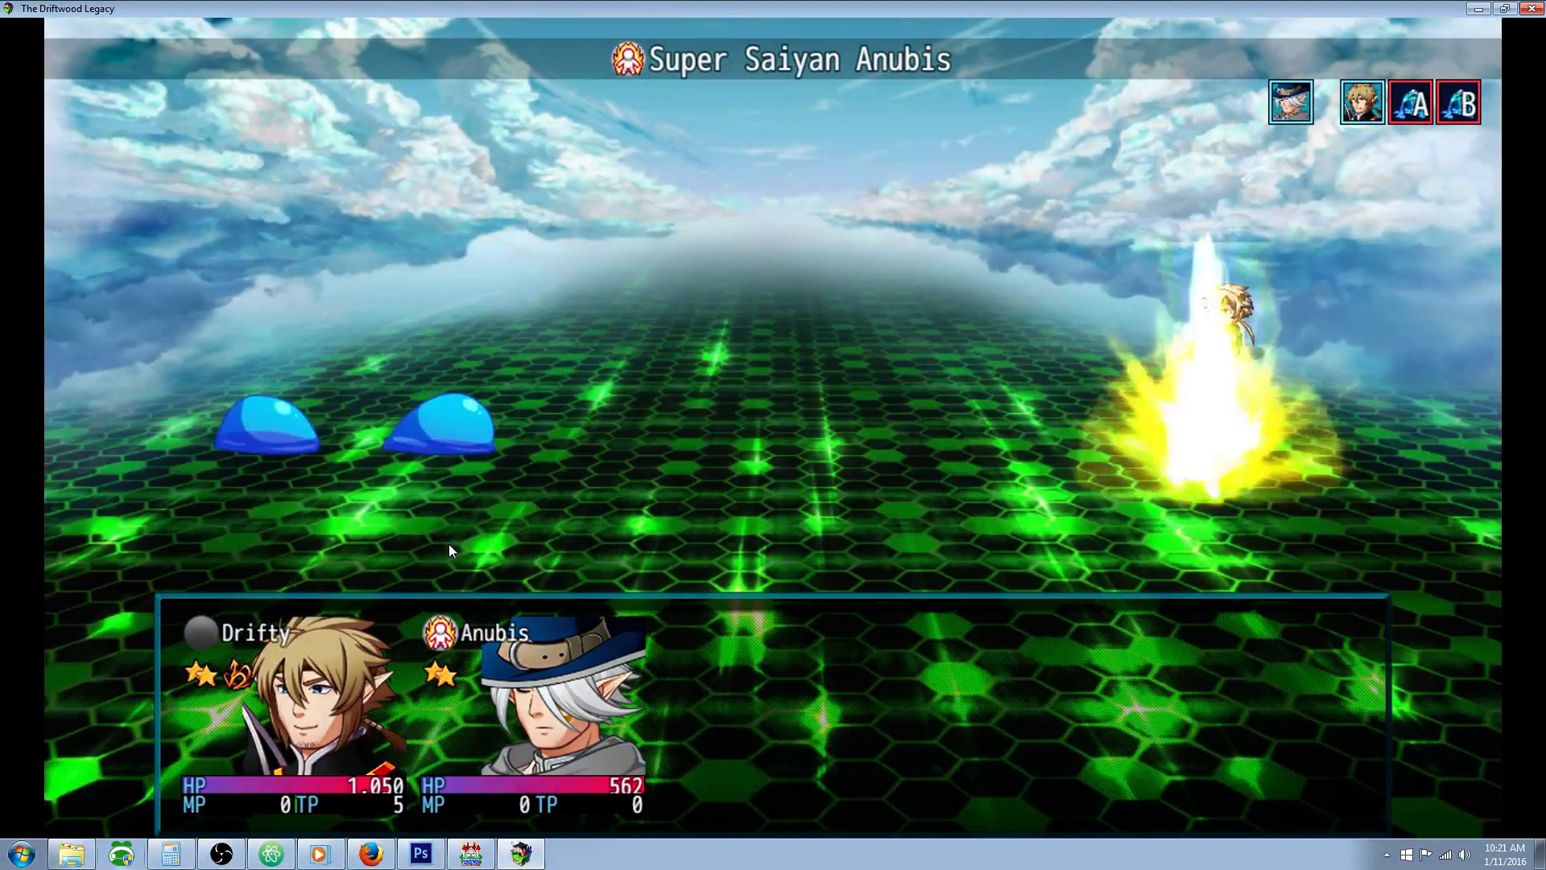
- Attack the slimes with regular attacks, and close the playtest
key("Return")
key("Return")
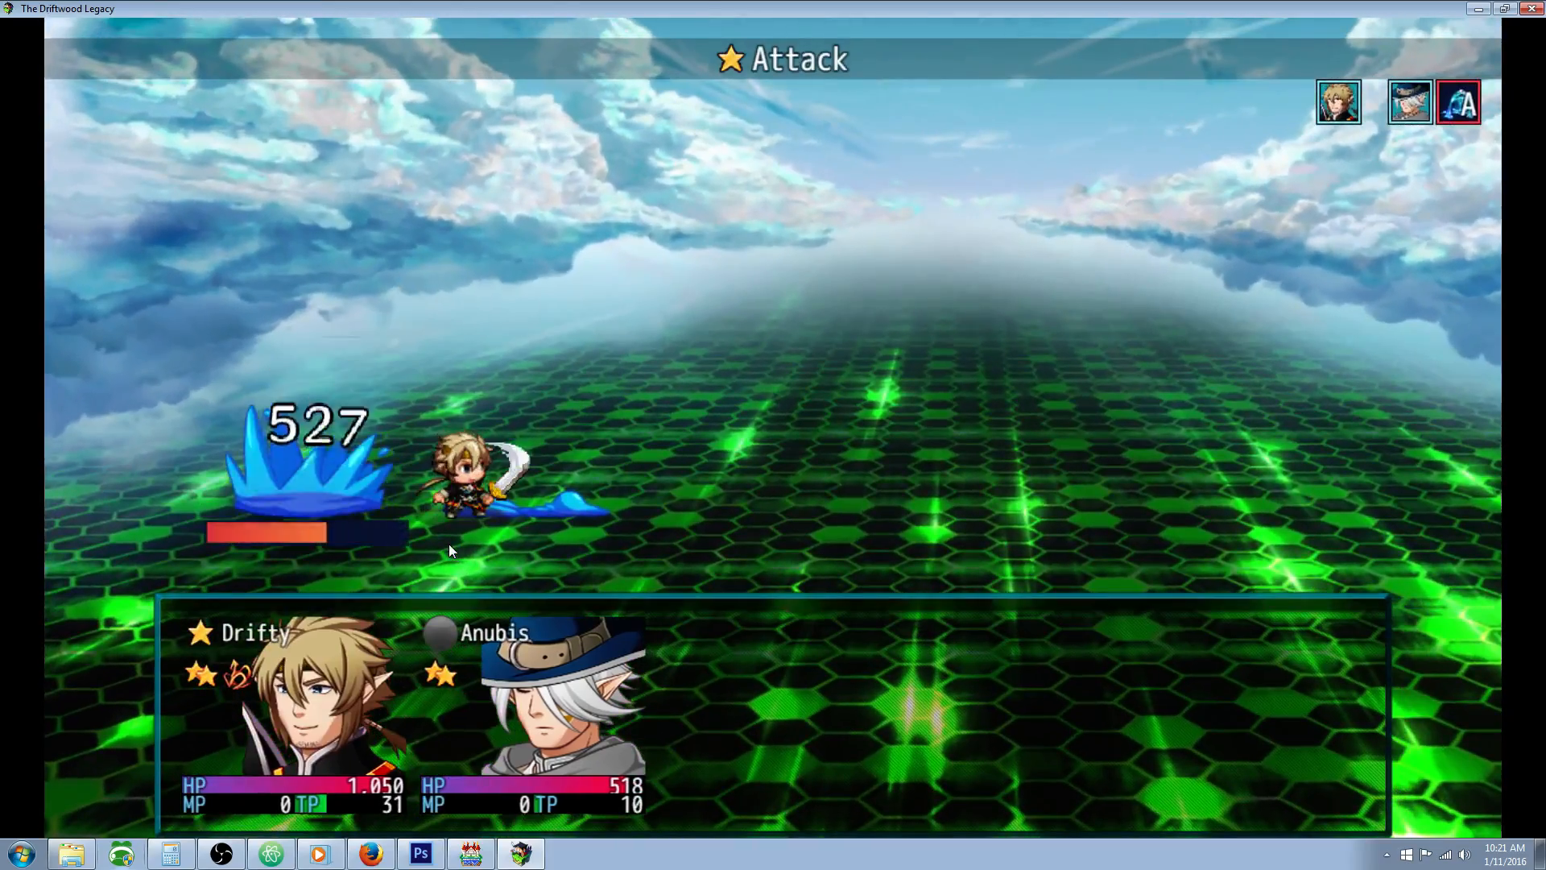
key("Return")
key("Return")
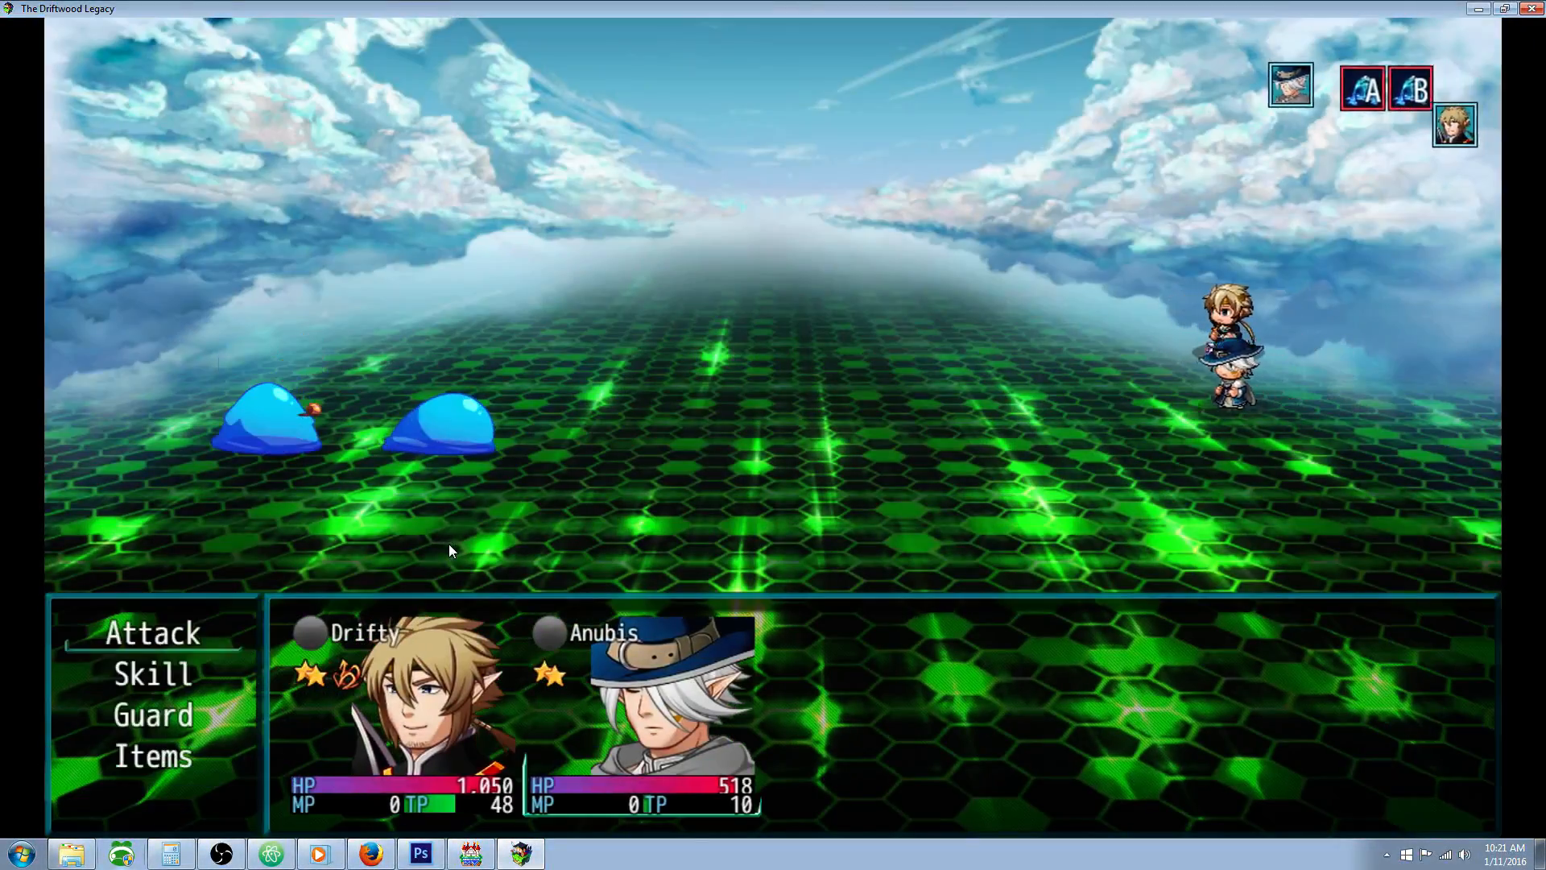
left_click(1531, 8)
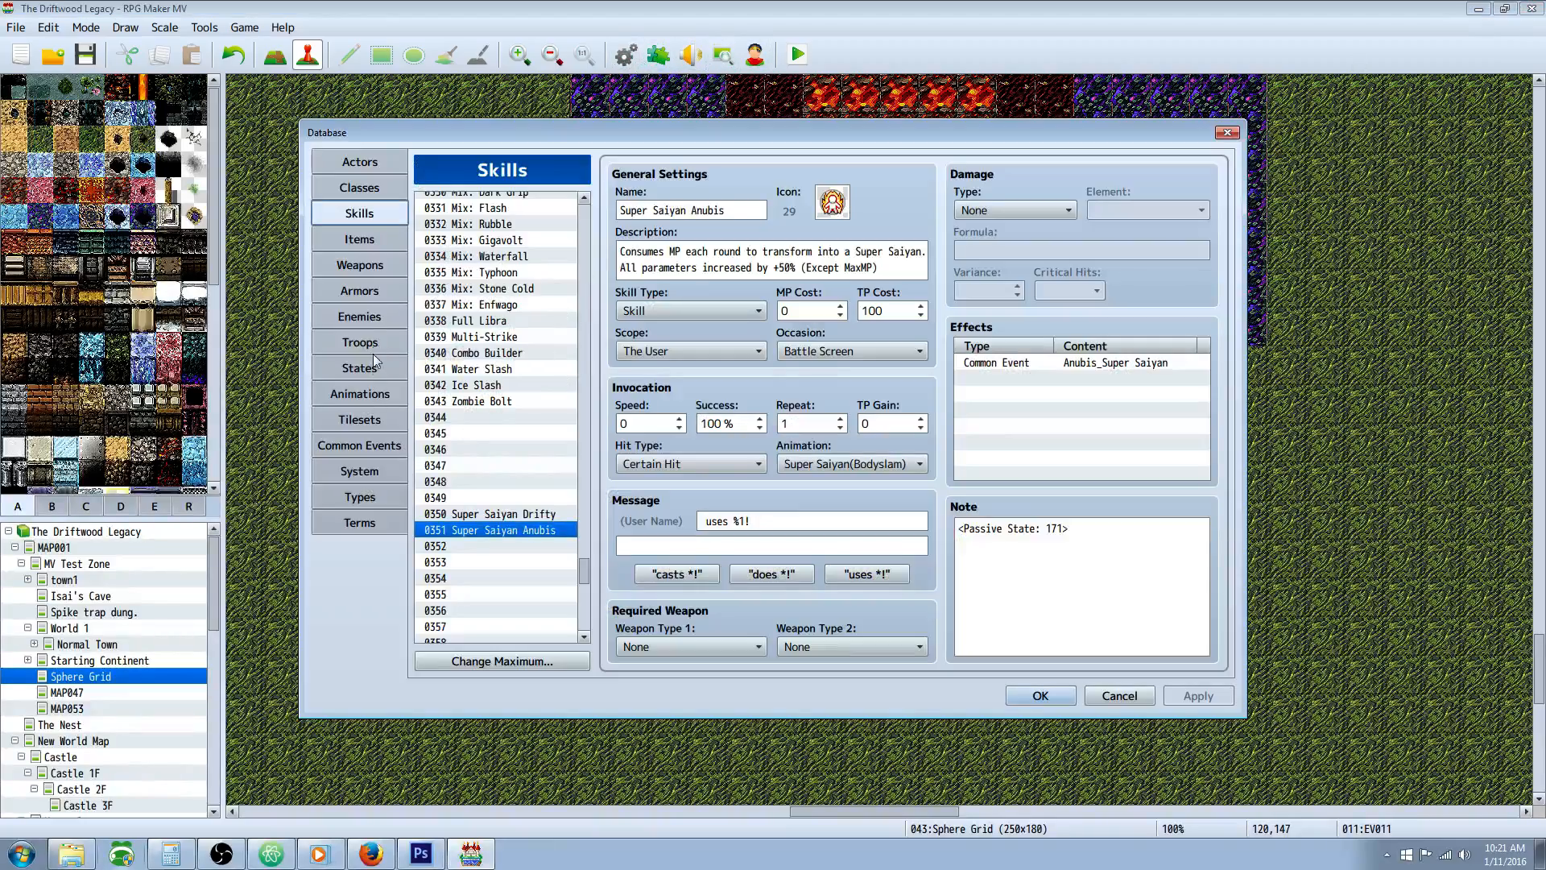
- Review the MP Regeneration traits of the Anubis_Super Saiyan and Drifty_Super Saiyan states, and confirm the database
left_click(374, 365)
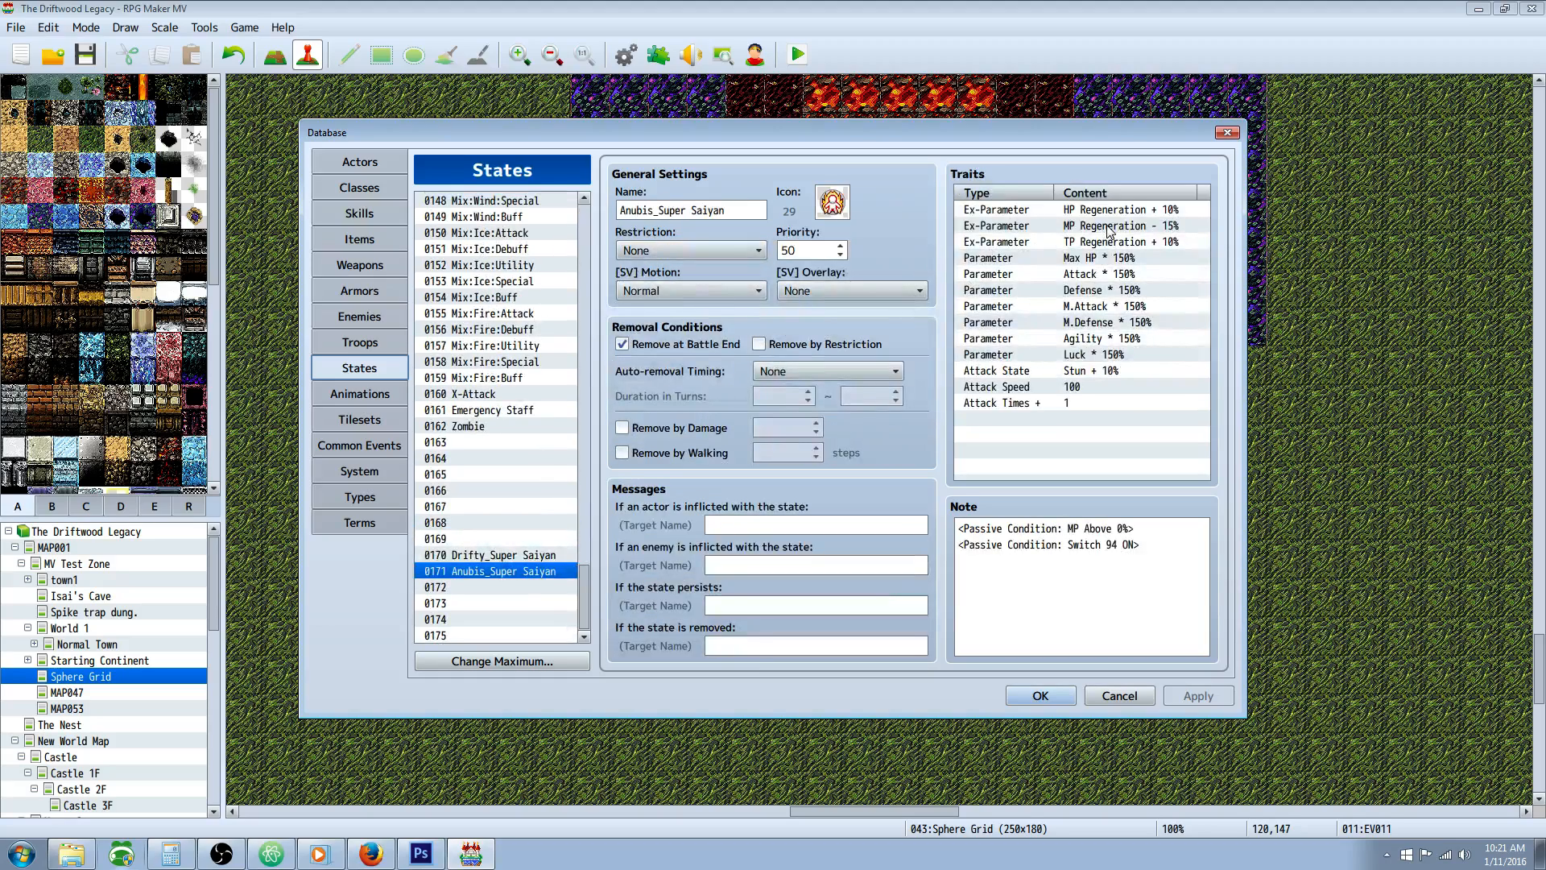
right_click(1109, 231)
left_click(1132, 238)
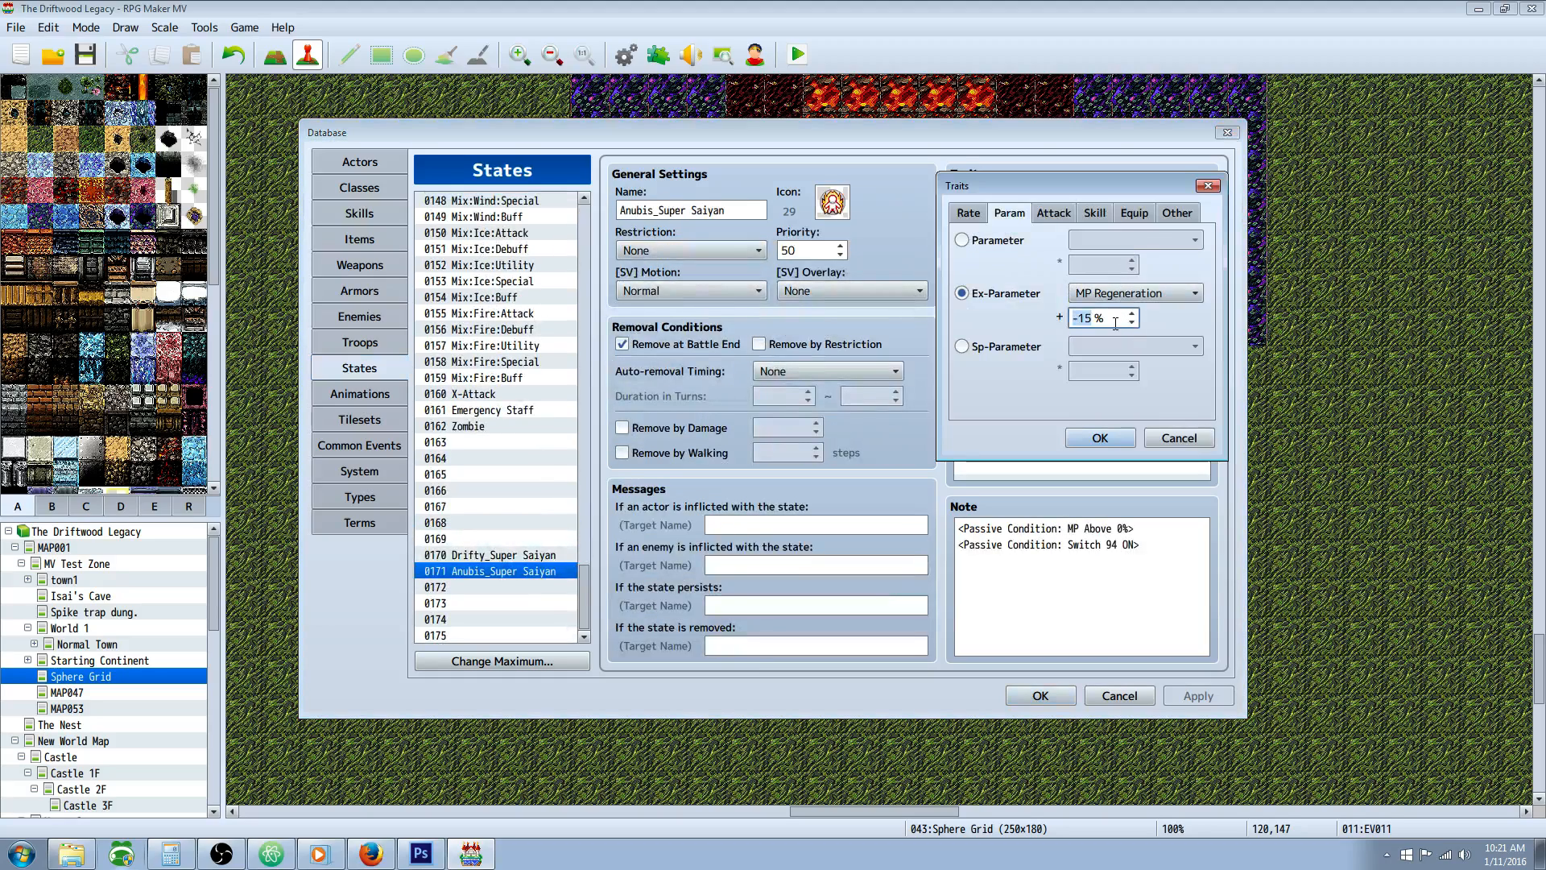
left_click(1100, 439)
left_click(525, 555)
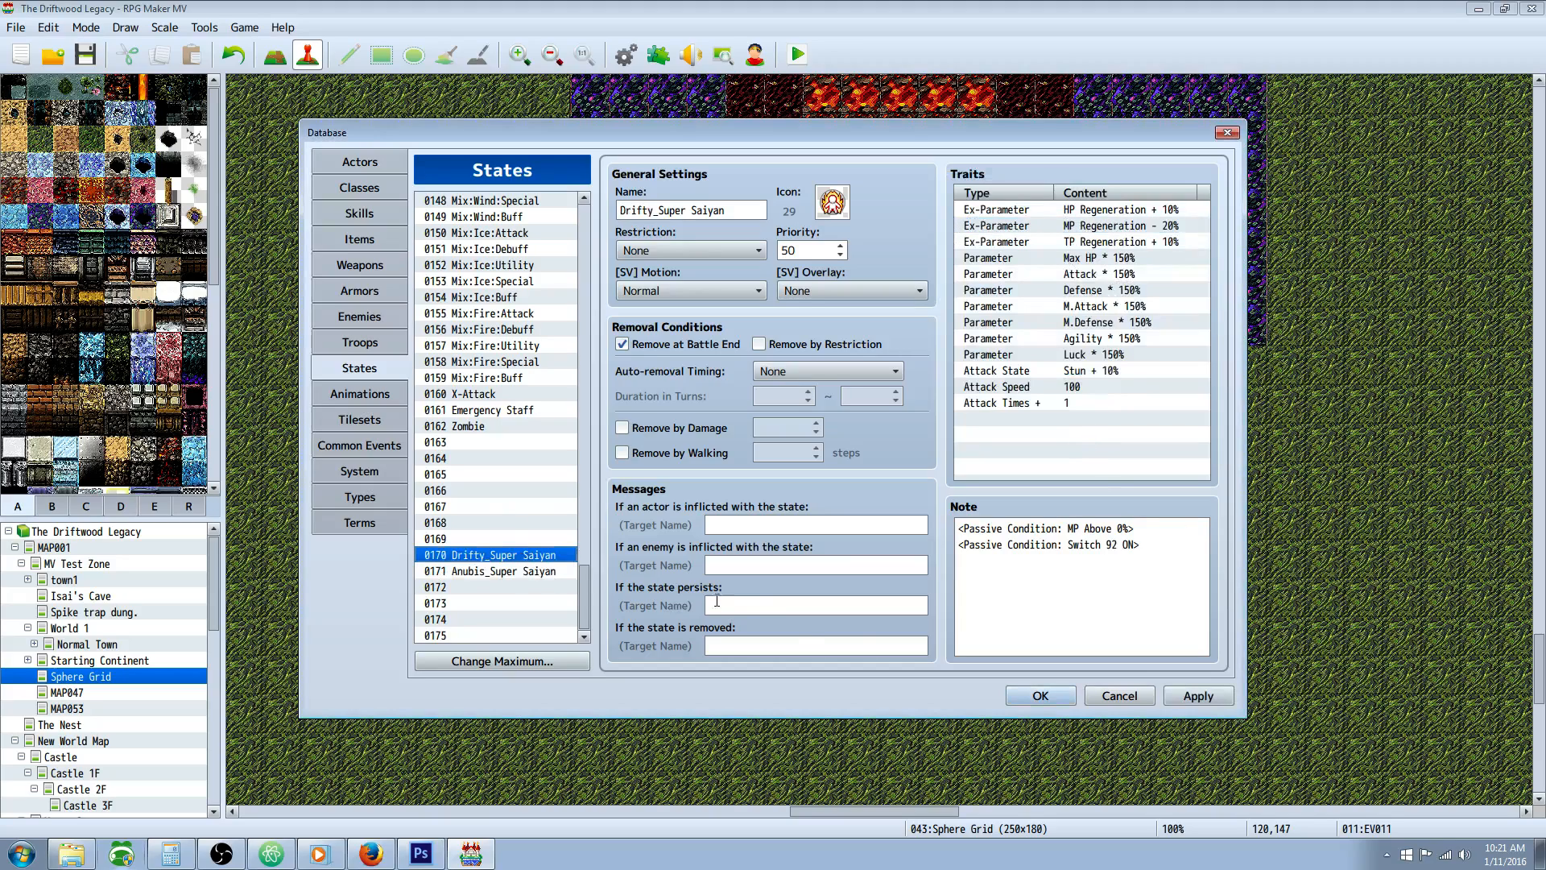
left_click(1039, 697)
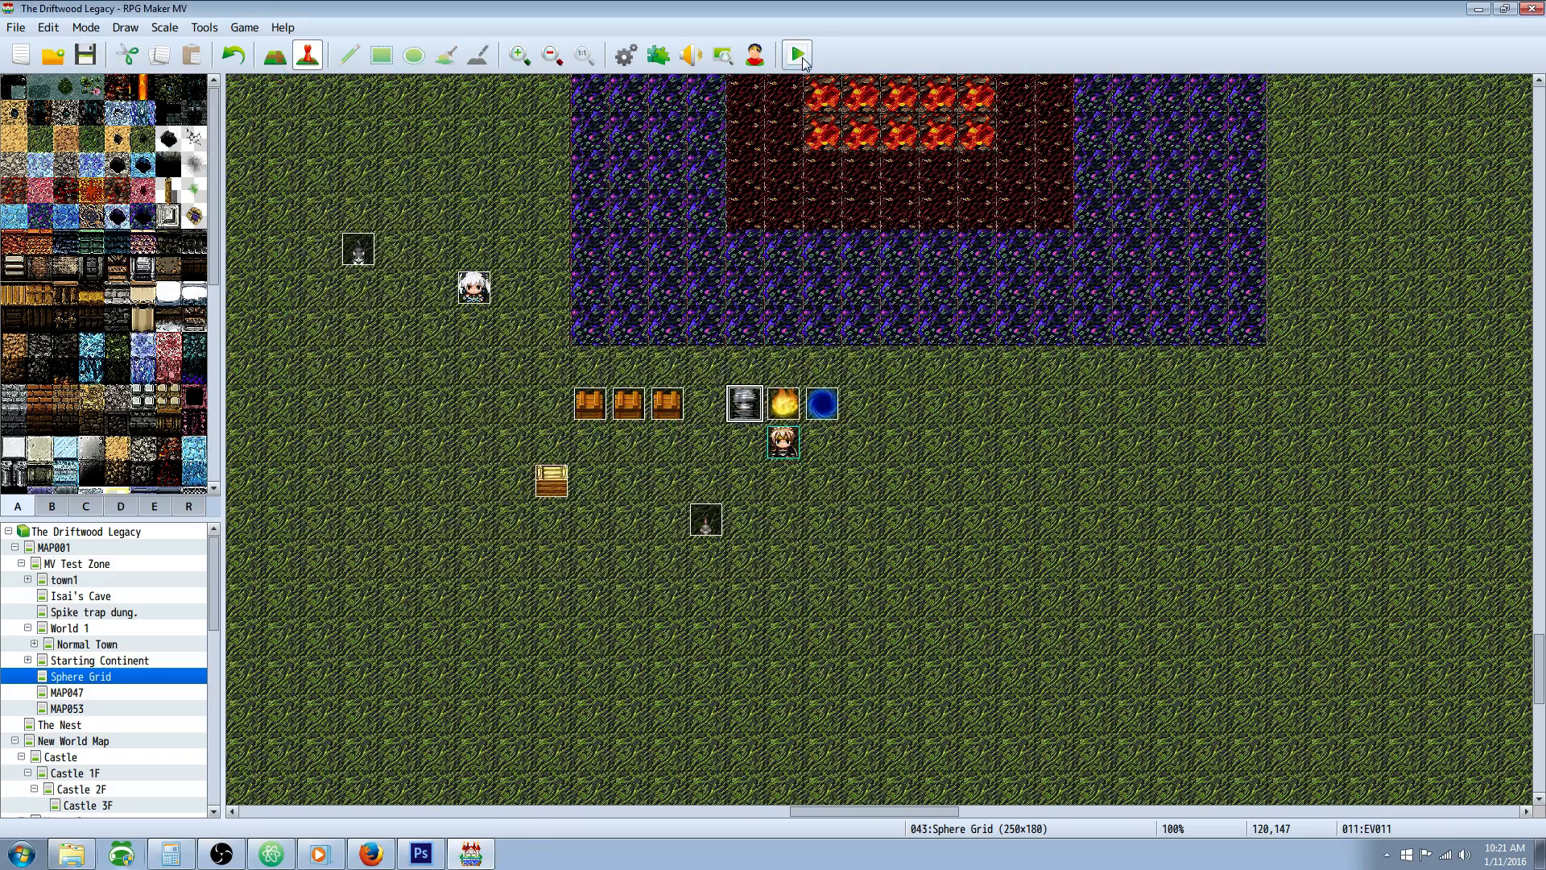
- Start a new playtest in a maximized window and enter the slime battle
left_click(800, 56)
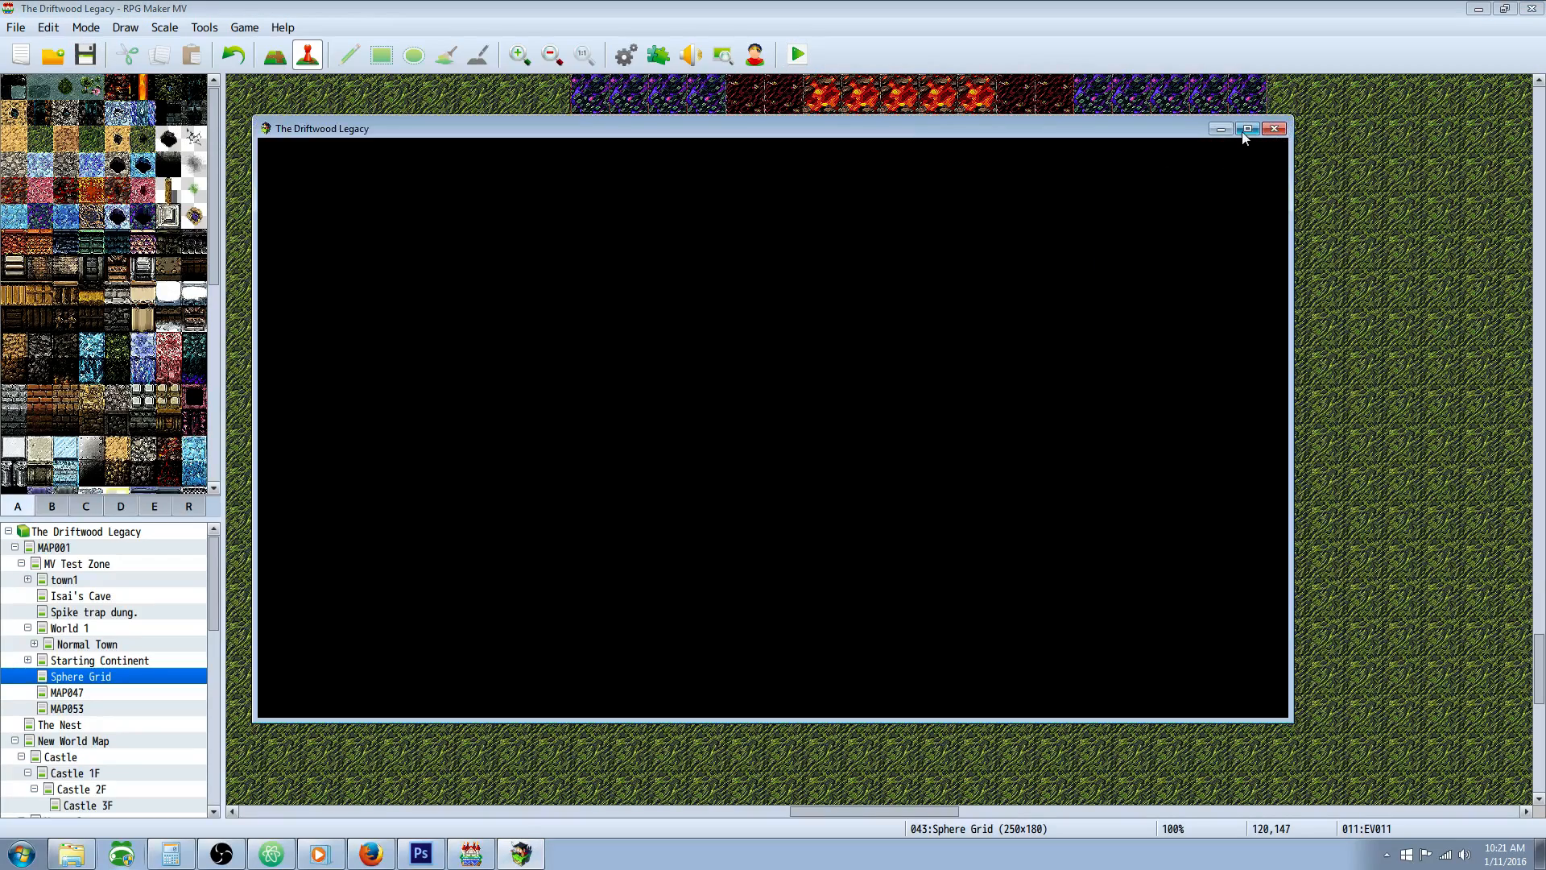
left_click(1246, 129)
key("Return")
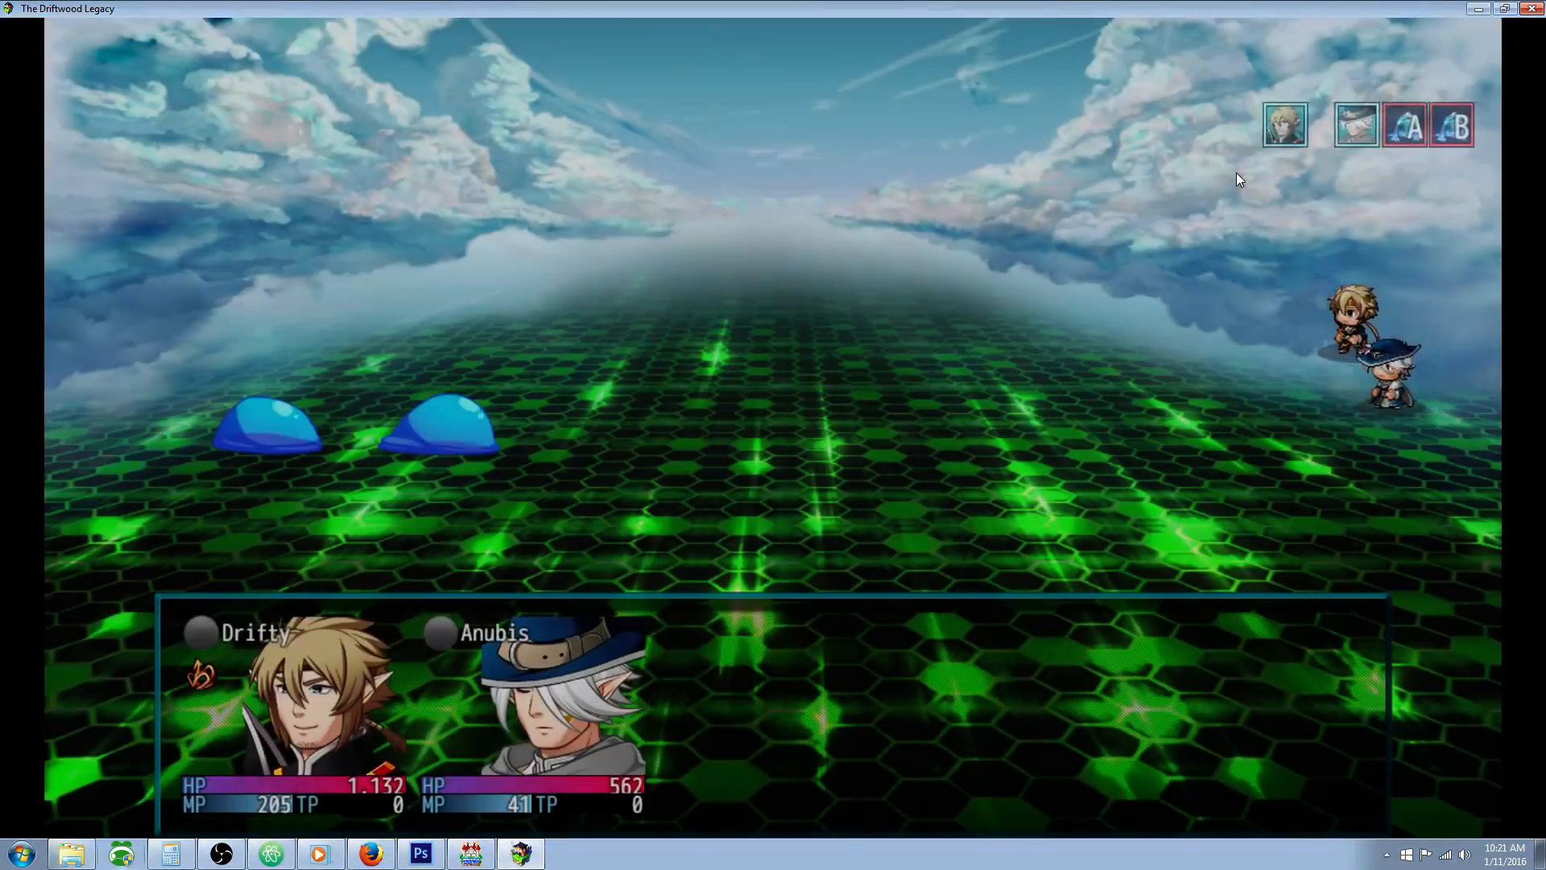
- Close the playtest and set the trigger of the Rat1 event's first page to Action Button
key("Down")
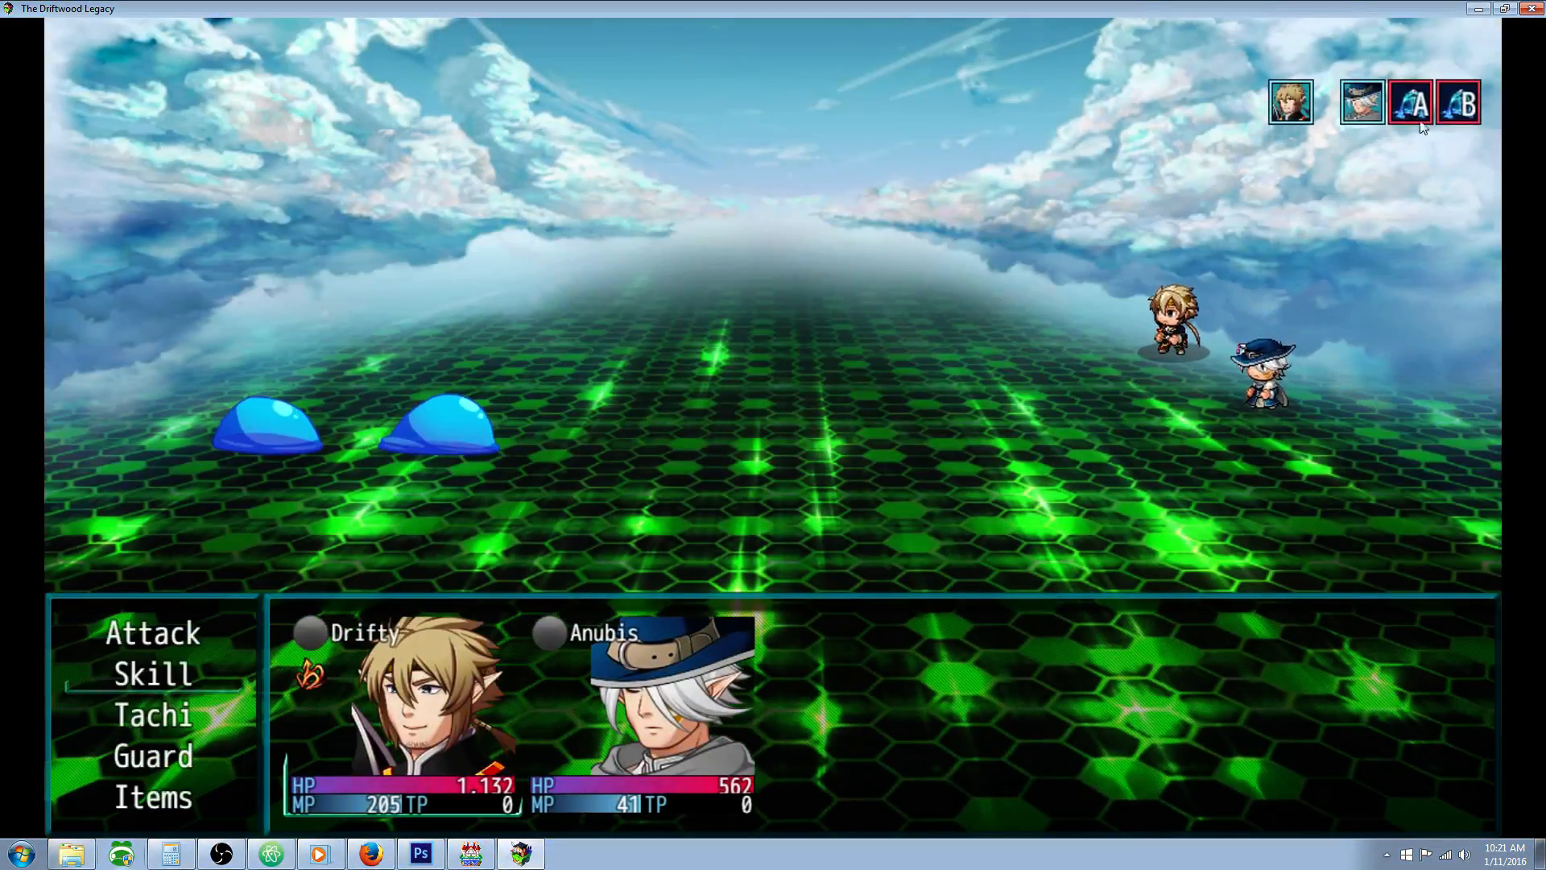
left_click(1532, 9)
right_click(706, 527)
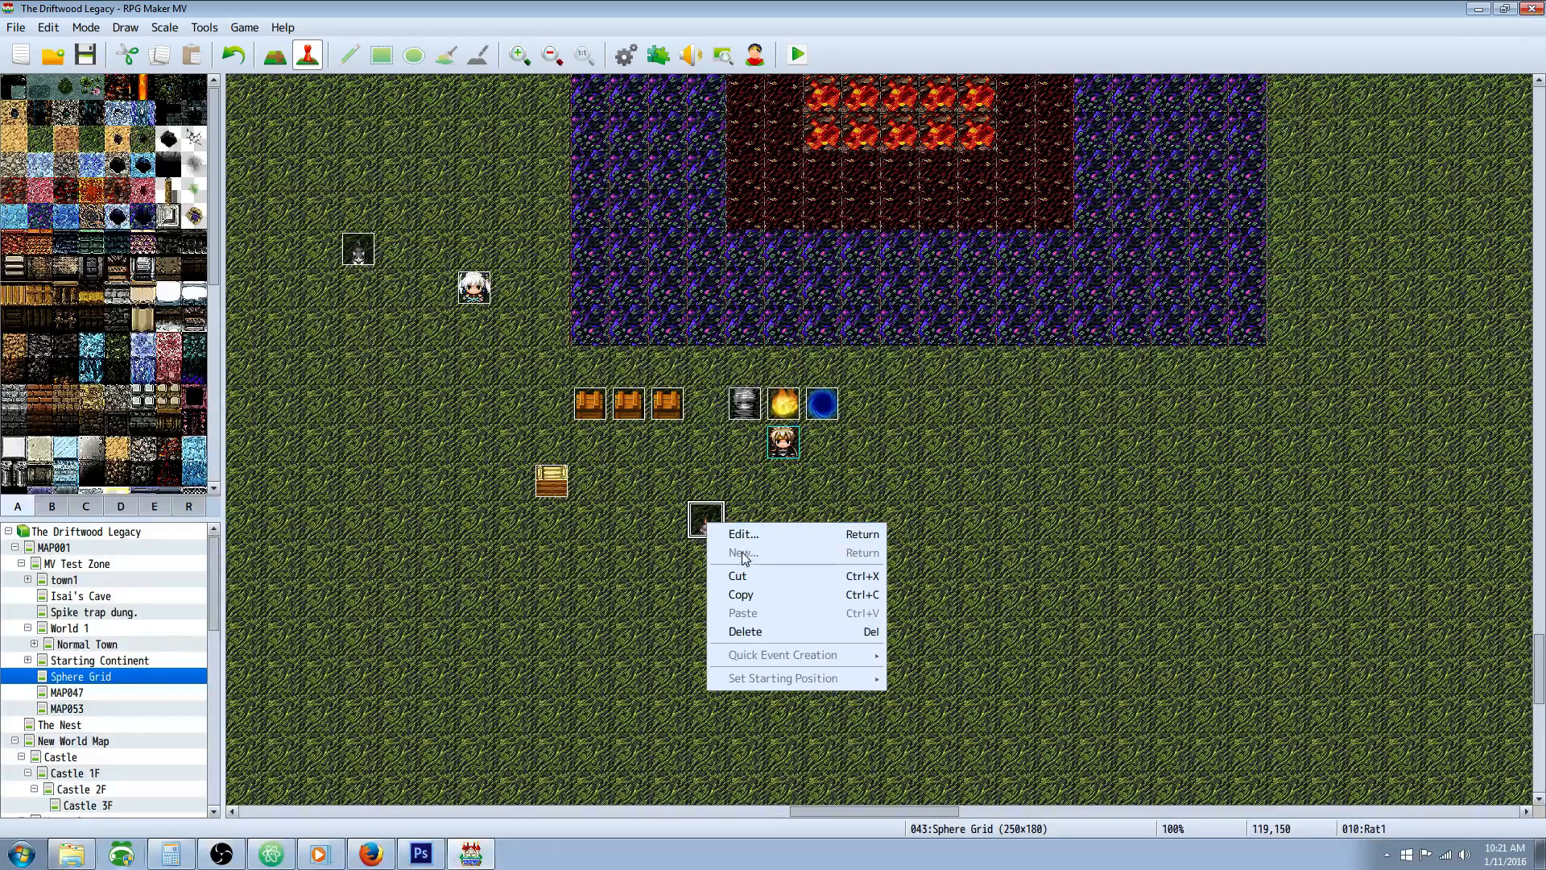
left_click(728, 529)
left_click(564, 650)
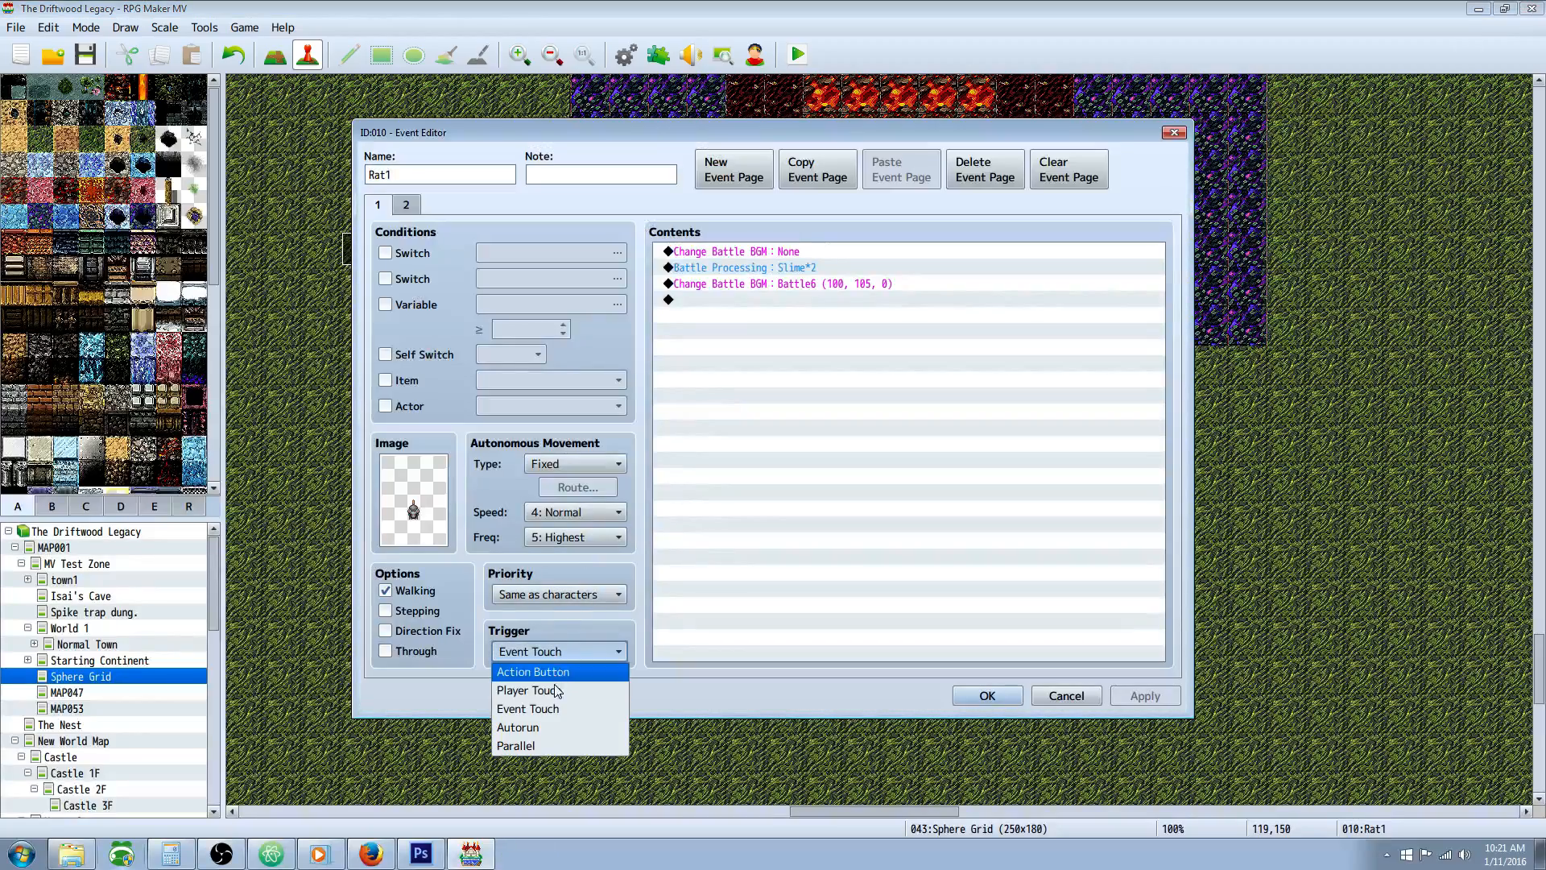
left_click(554, 671)
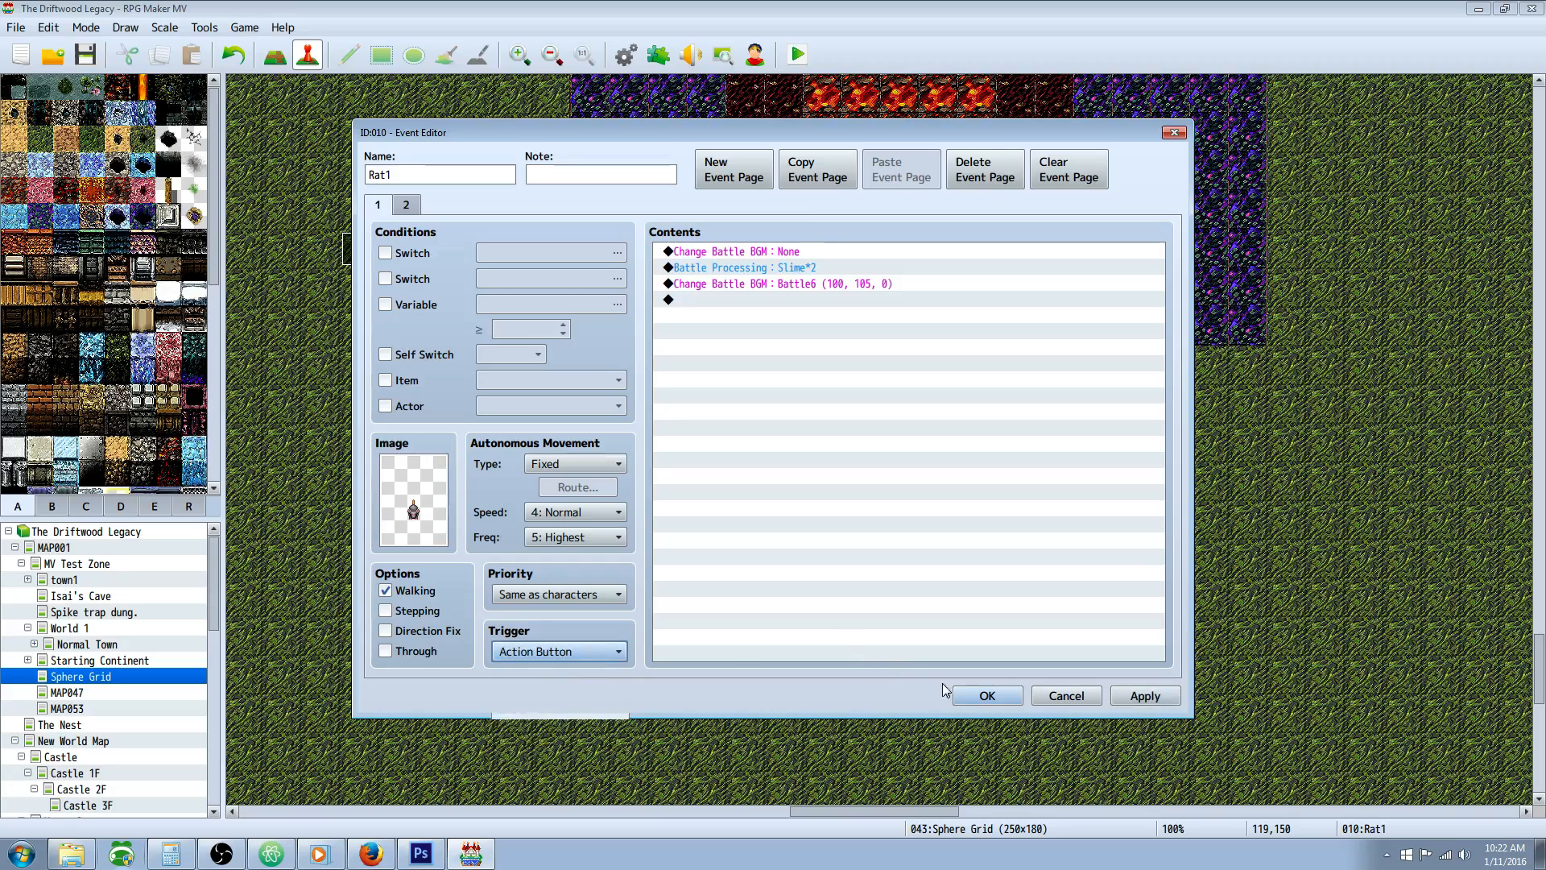
left_click(986, 696)
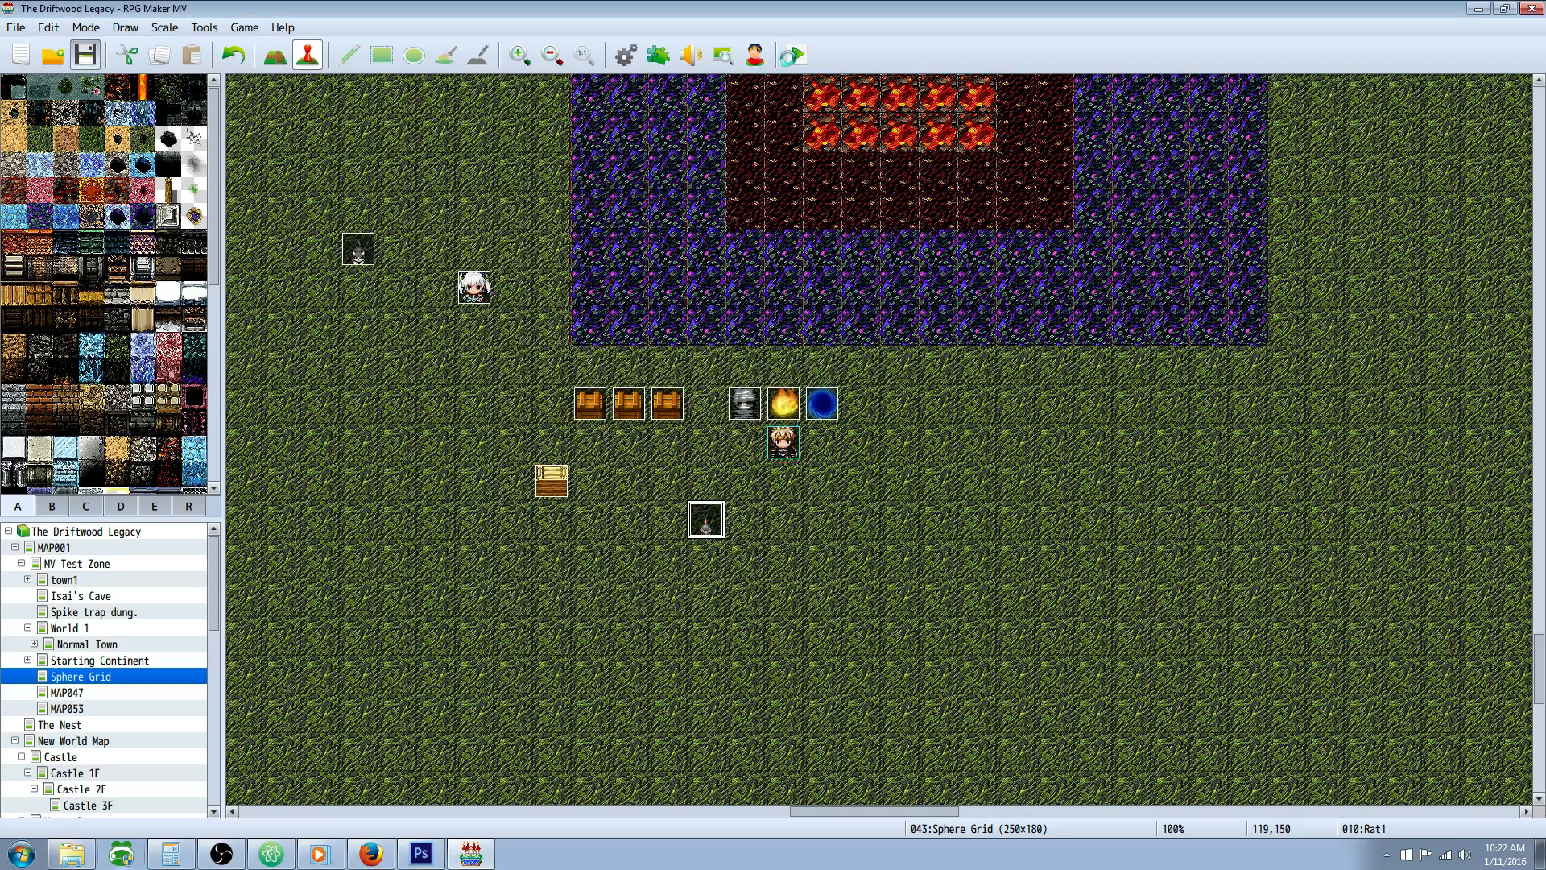
- Start a new playtest, look at Drifty's skills in the slime battle, and close the playtest
left_click(797, 57)
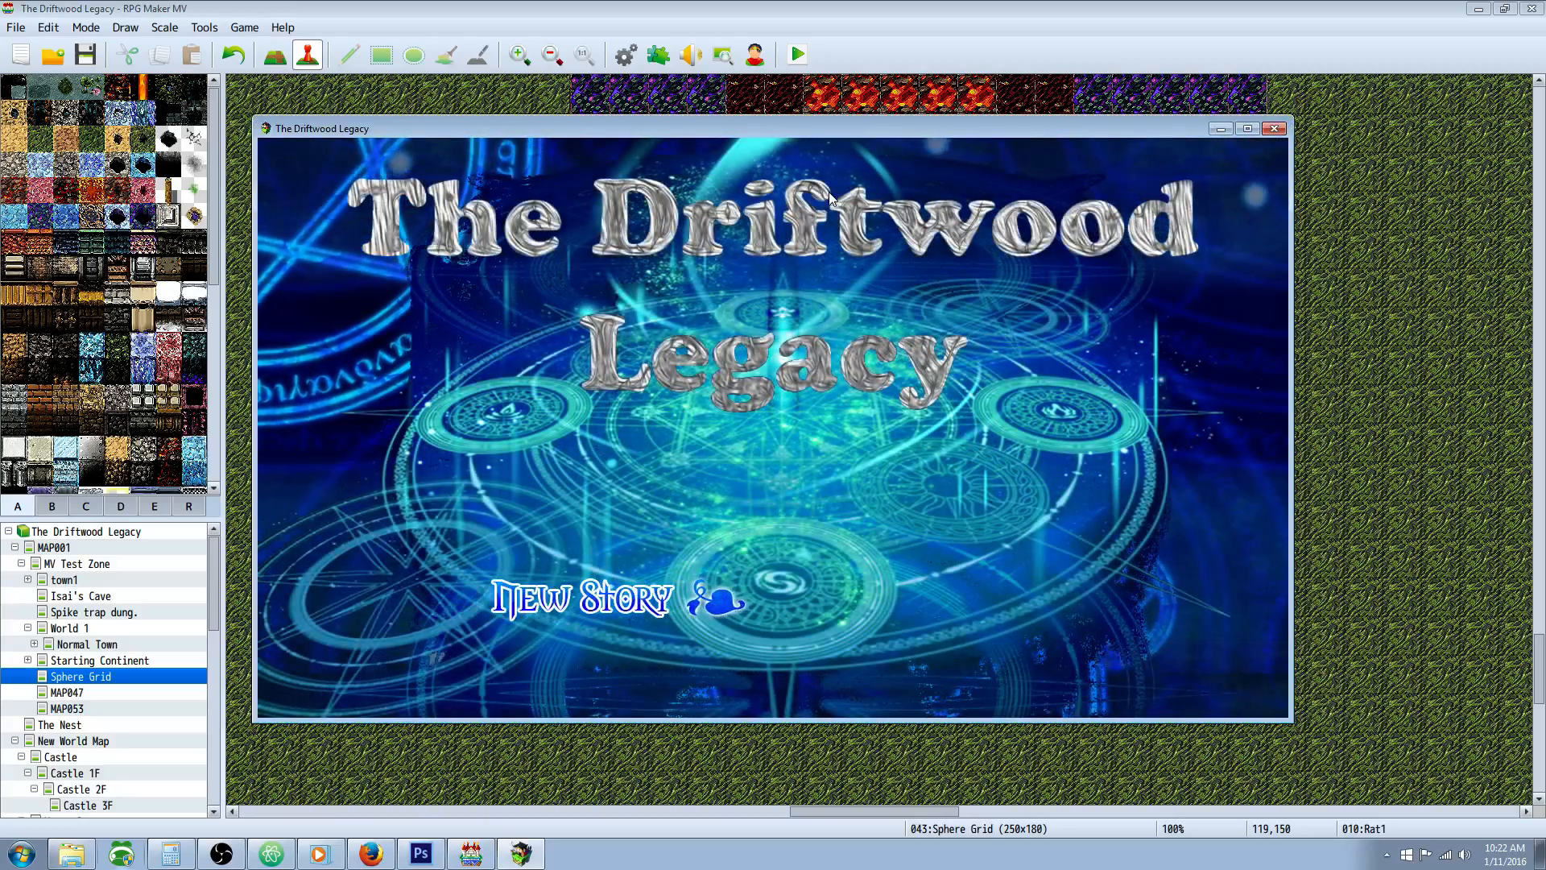
key("Return")
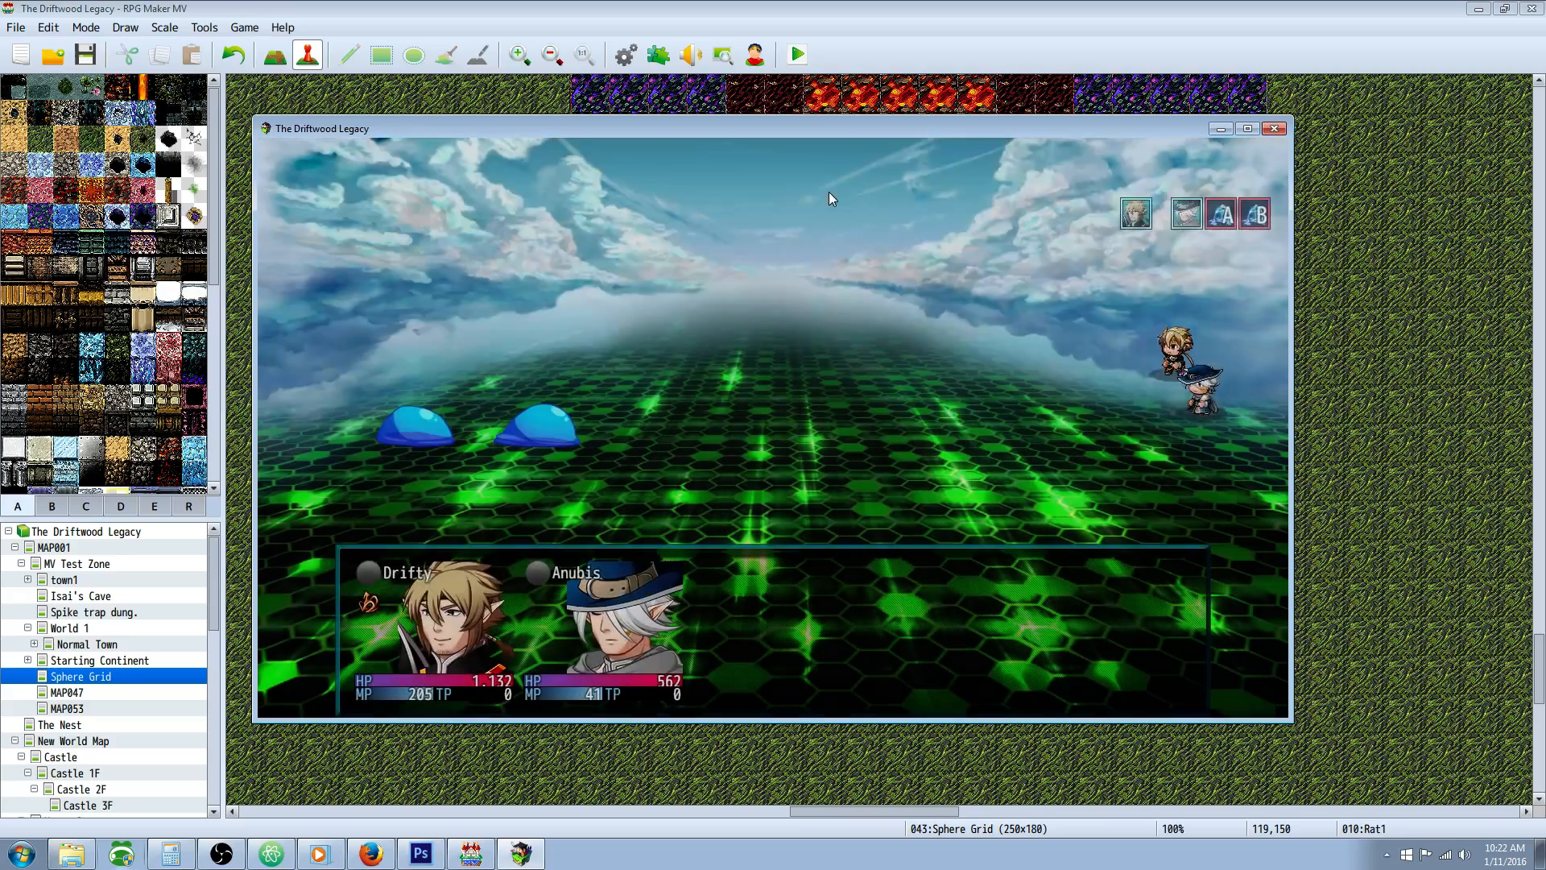
key("Down")
key("Return")
key("Right")
key("Left")
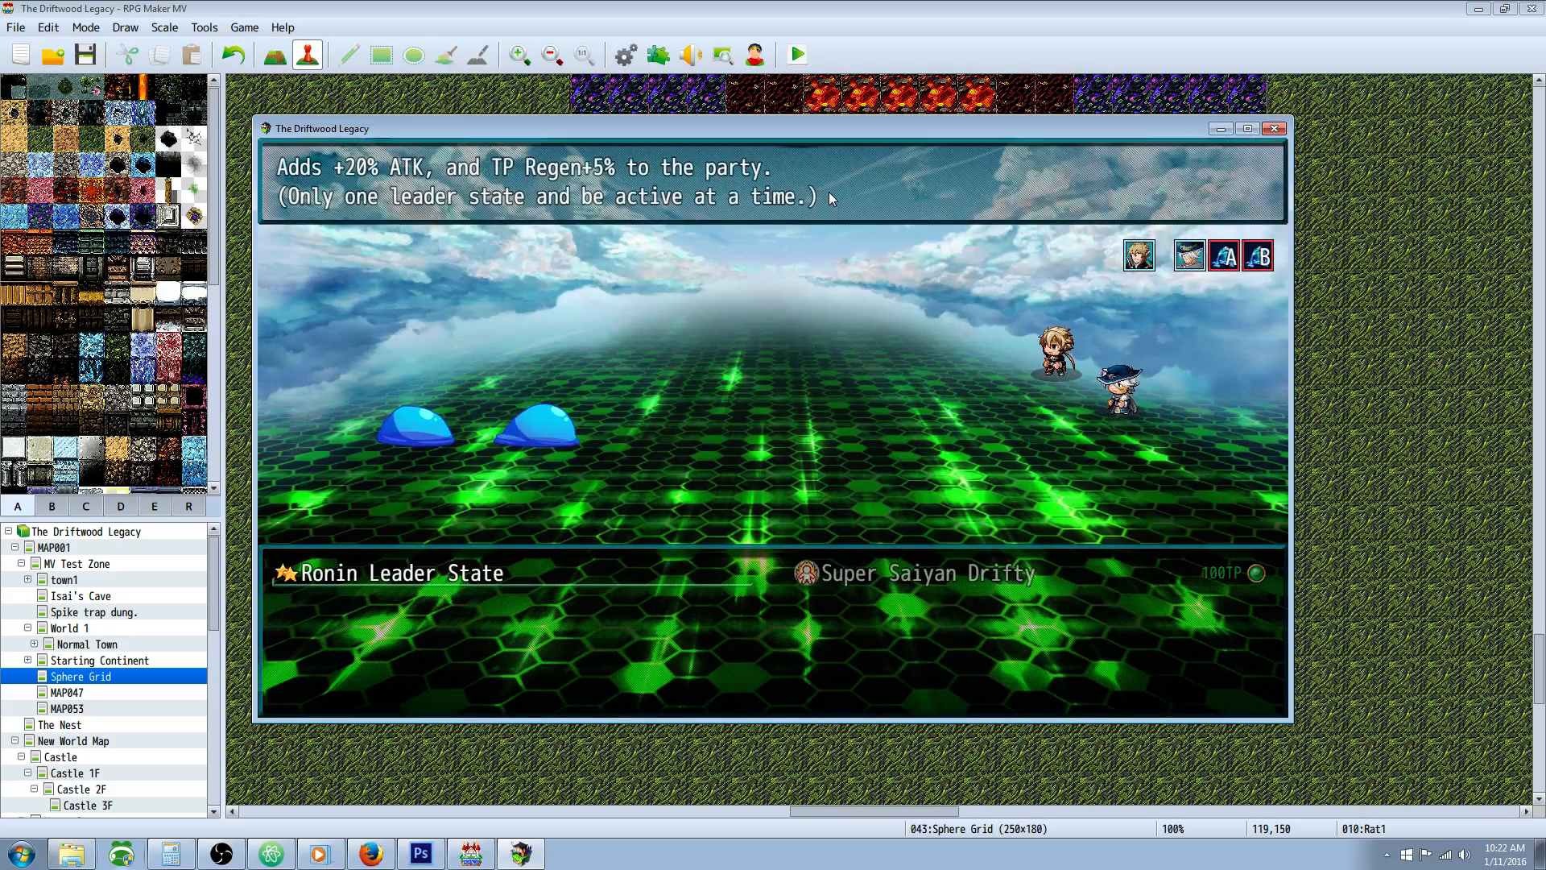
key("Escape")
left_click(1274, 129)
- Start a new game in a maximized playtest window, restore the party's TP at the flame, and enter the slime battle
left_click(797, 54)
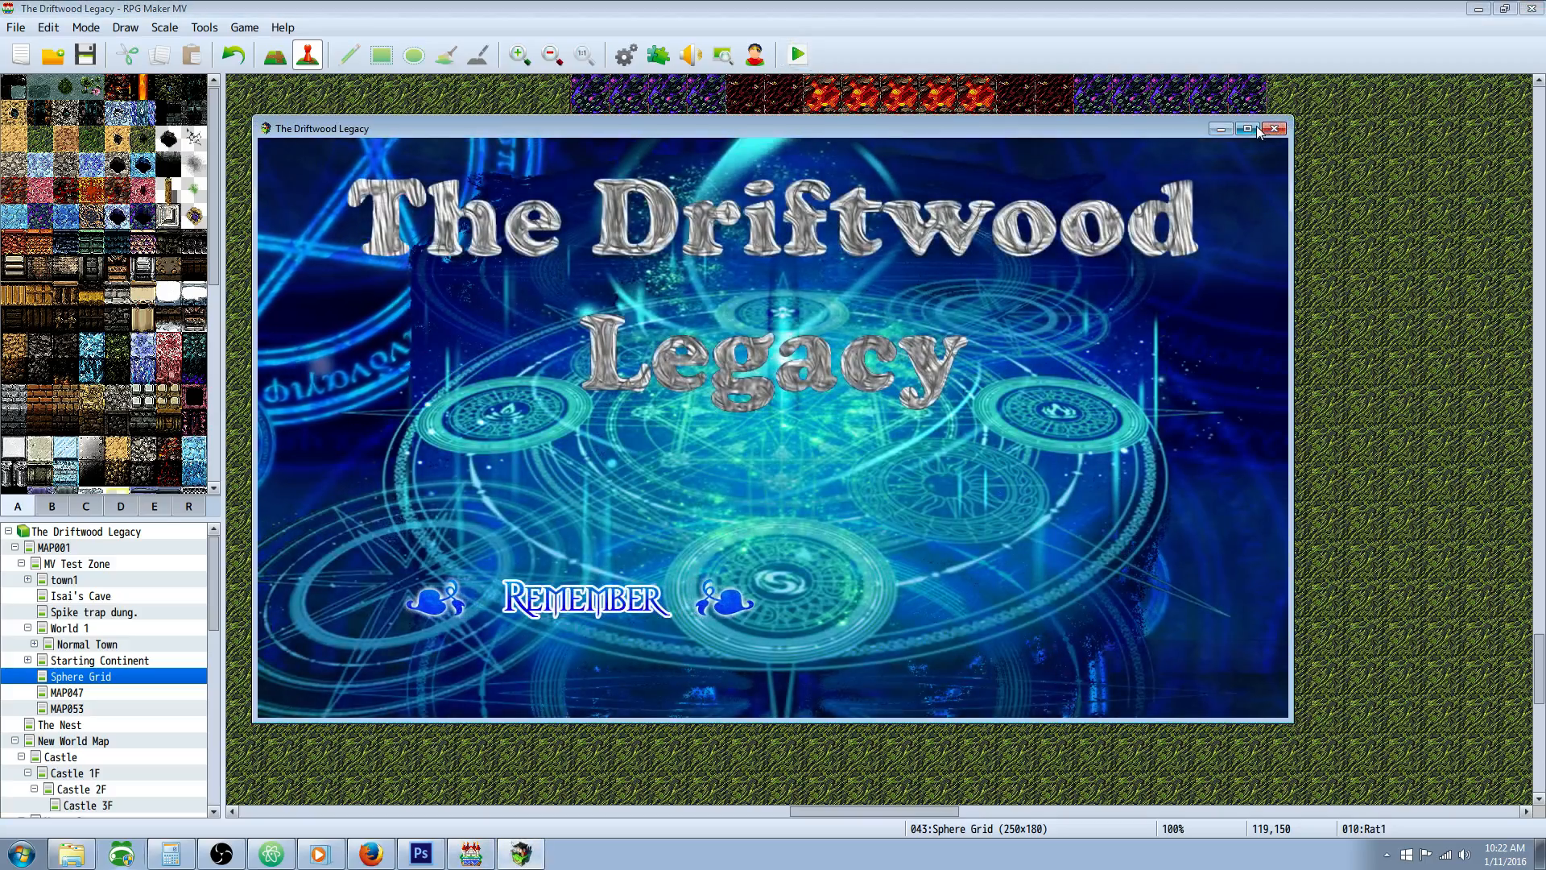
left_click(1247, 128)
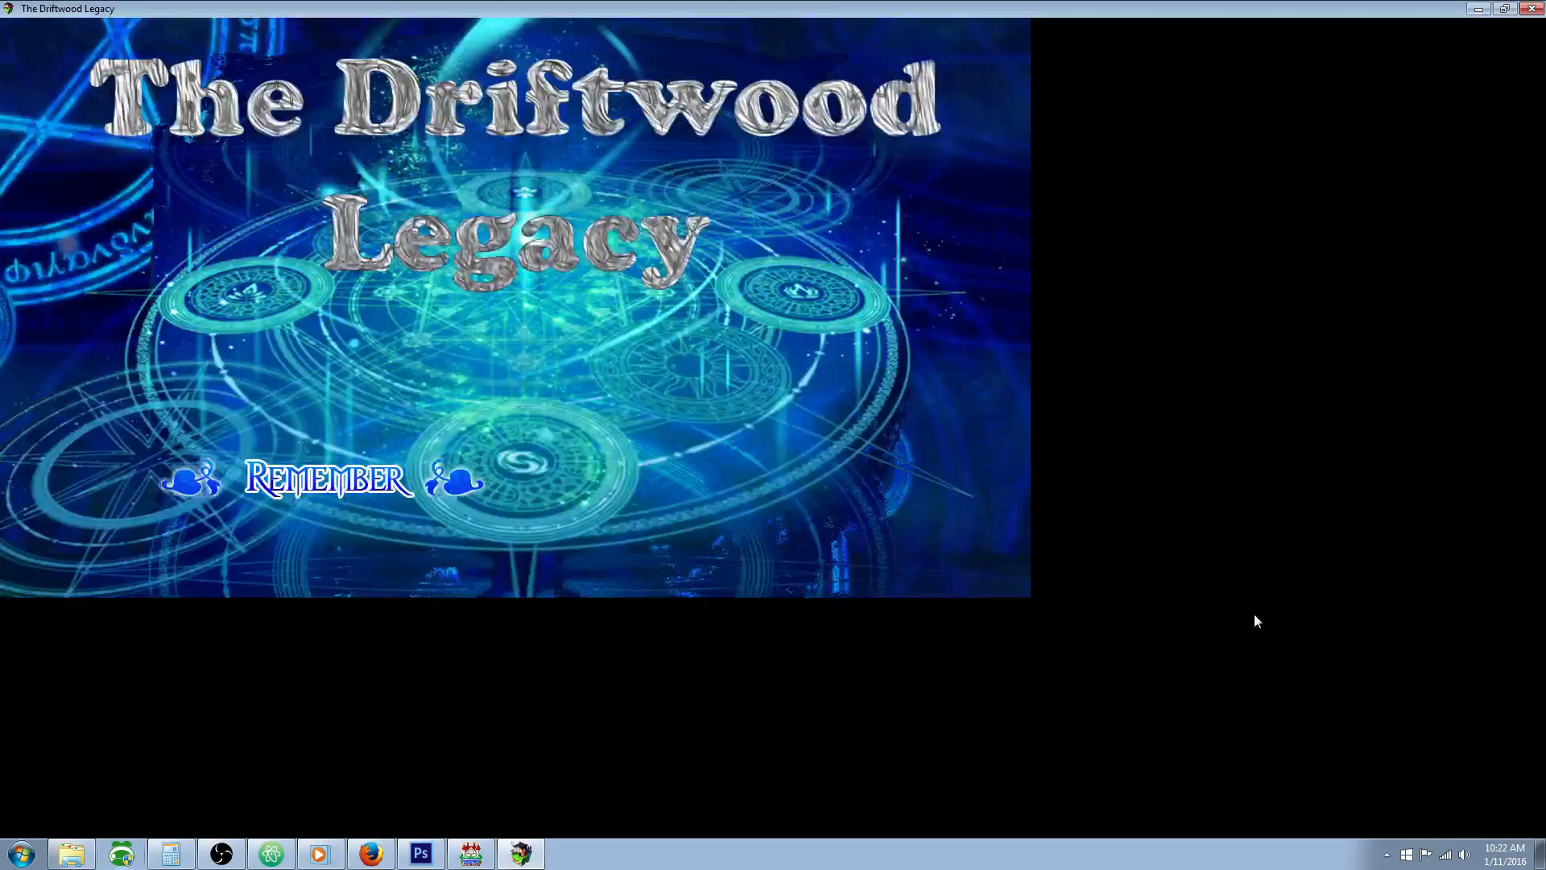
key("Left")
key("Return")
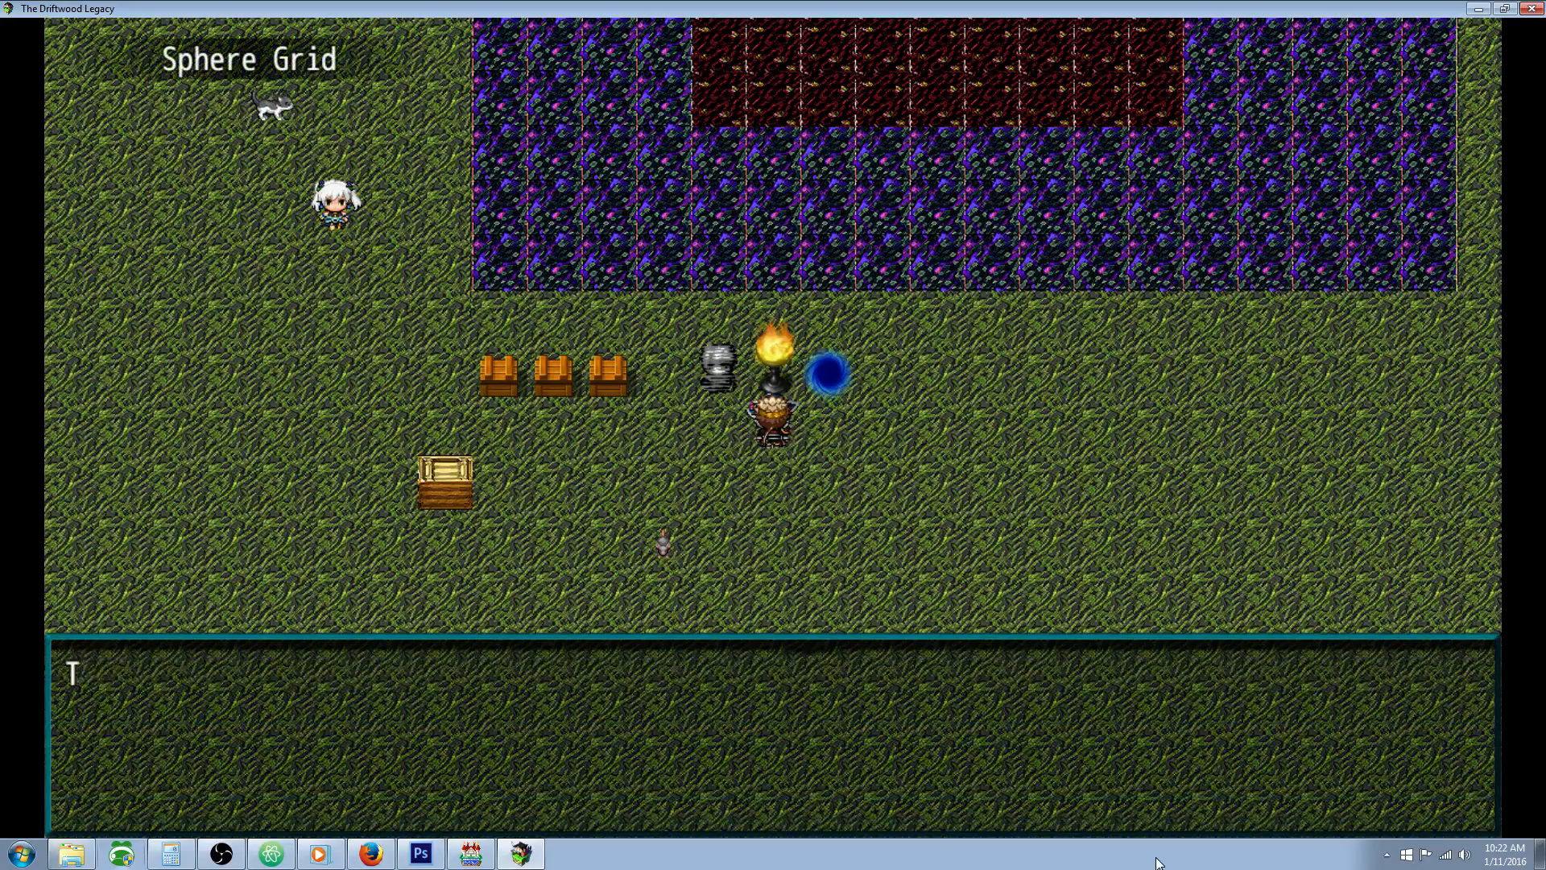
key("Return")
key("Down")
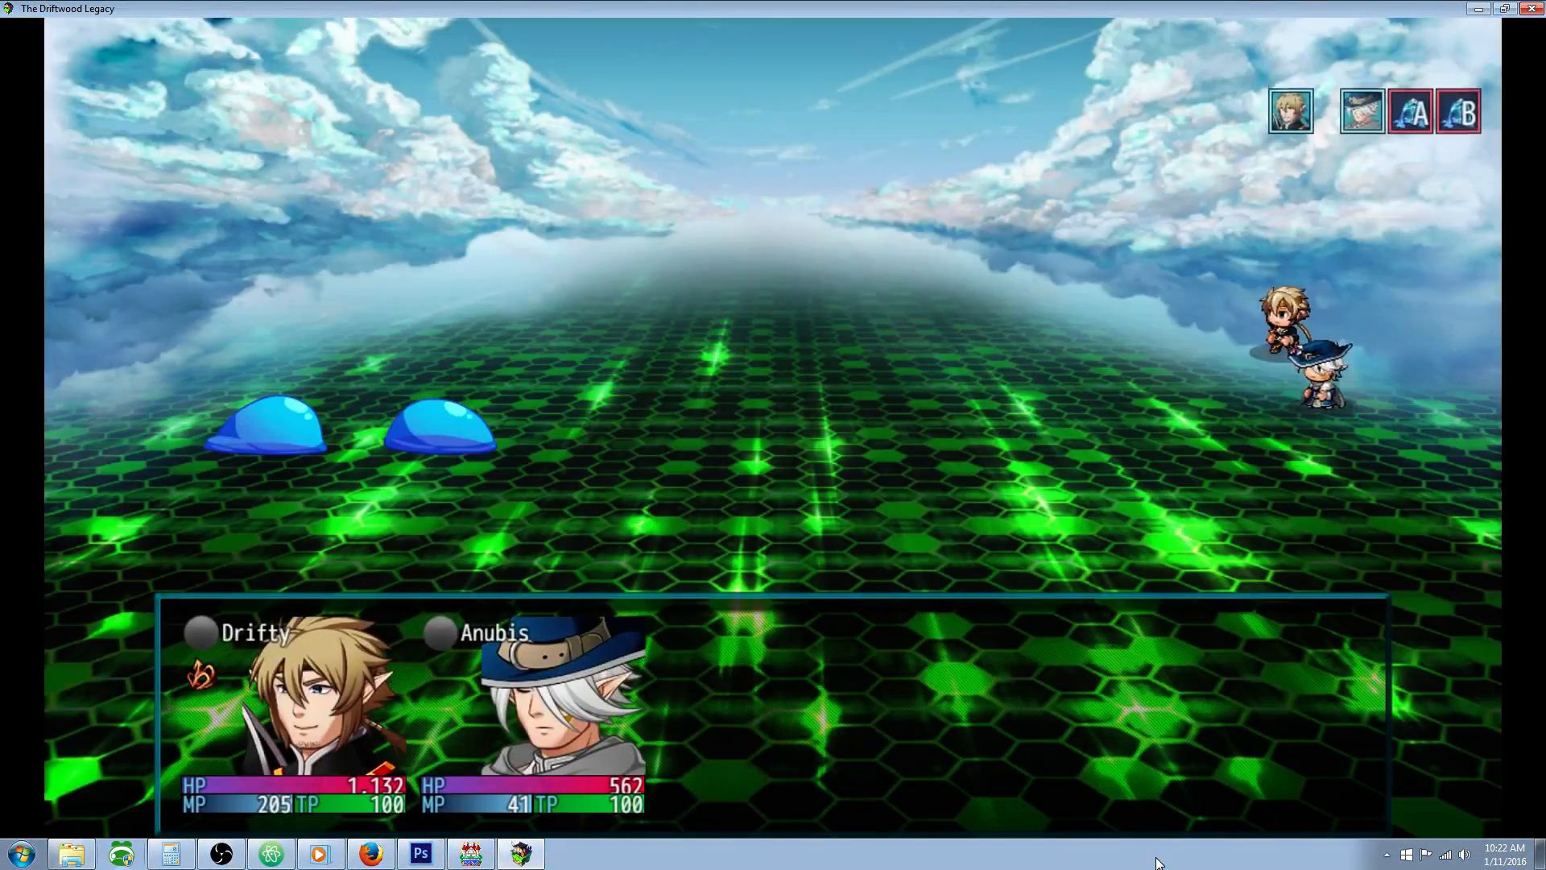
- Transform Drifty with Super Saiyan Drifty and attack one of the slimes with him
key("Down")
key("Return")
key("Escape")
key("Return")
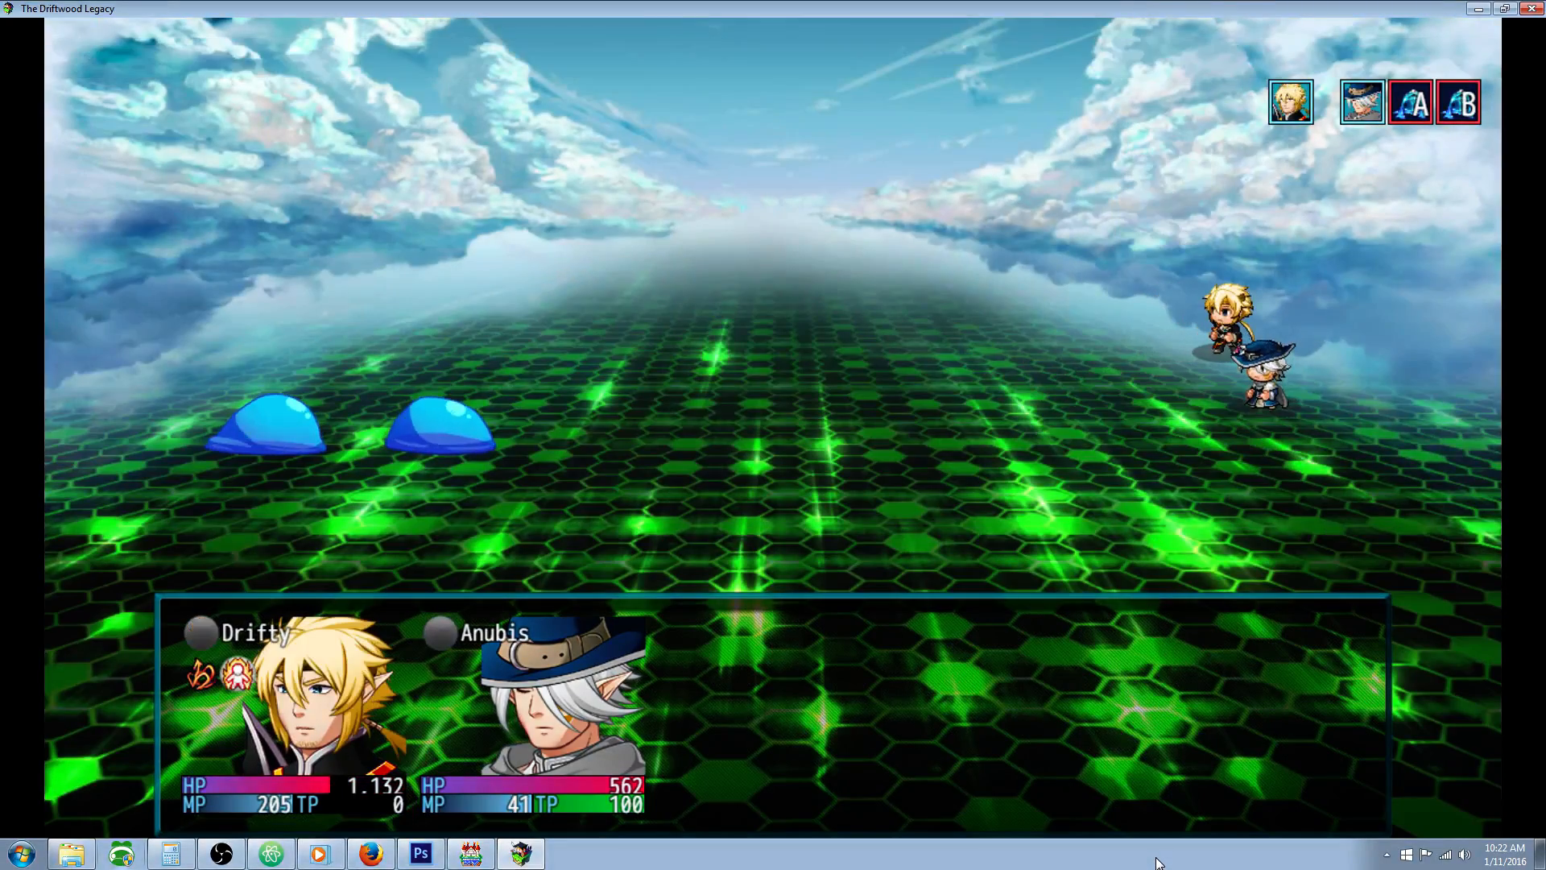
key("Up")
key("Return")
key("Return")
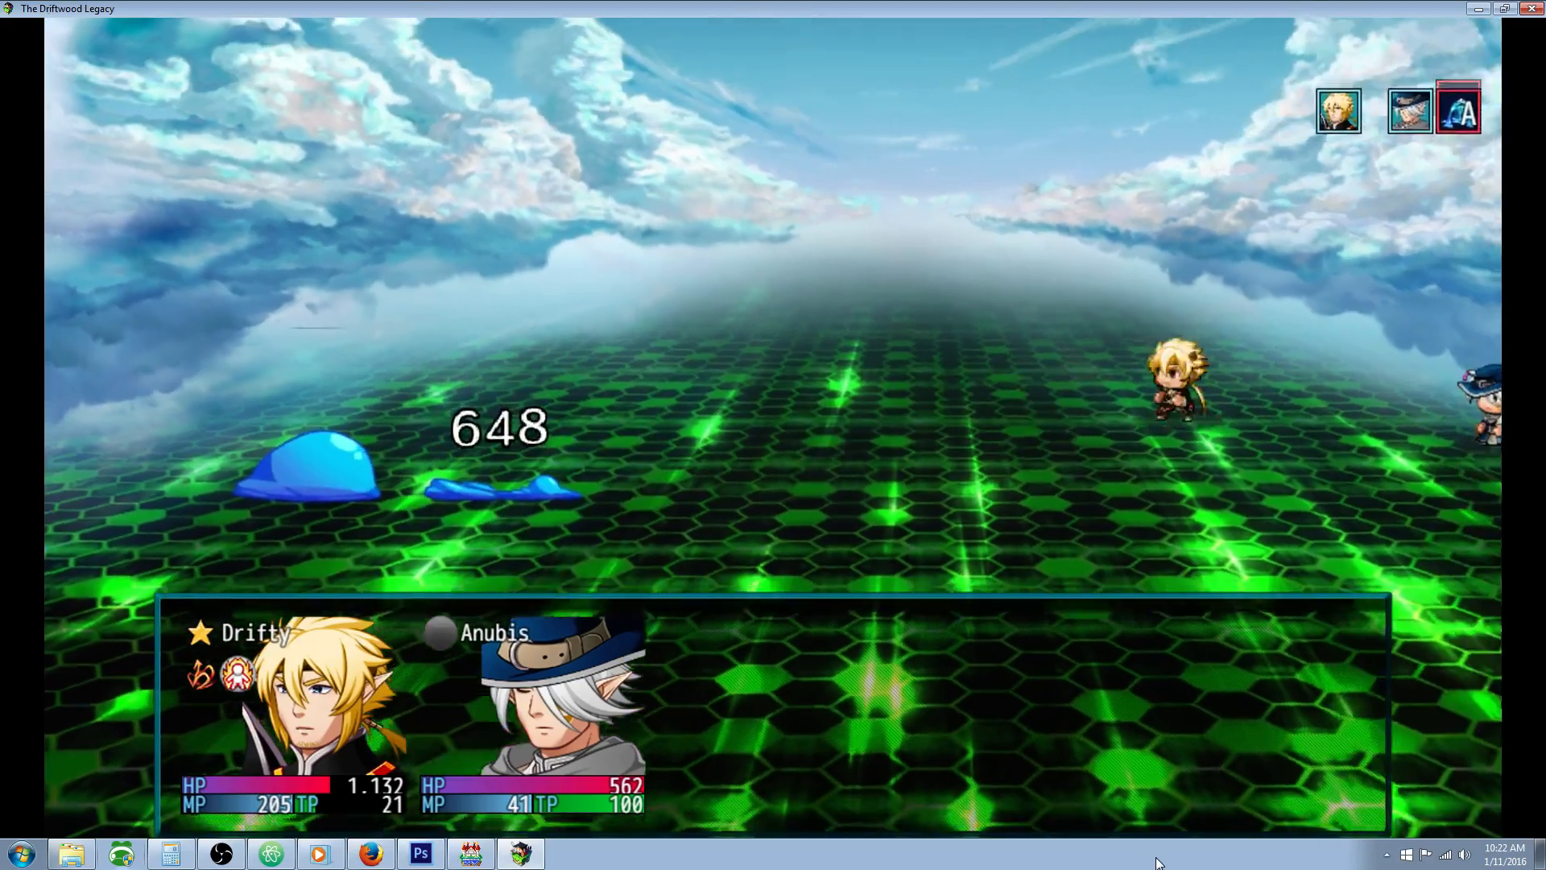
- Transform Anubis with Super Saiyan Anubis and defeat the remaining slime with regular attacks
key("Return")
key("Return")
key("Return")
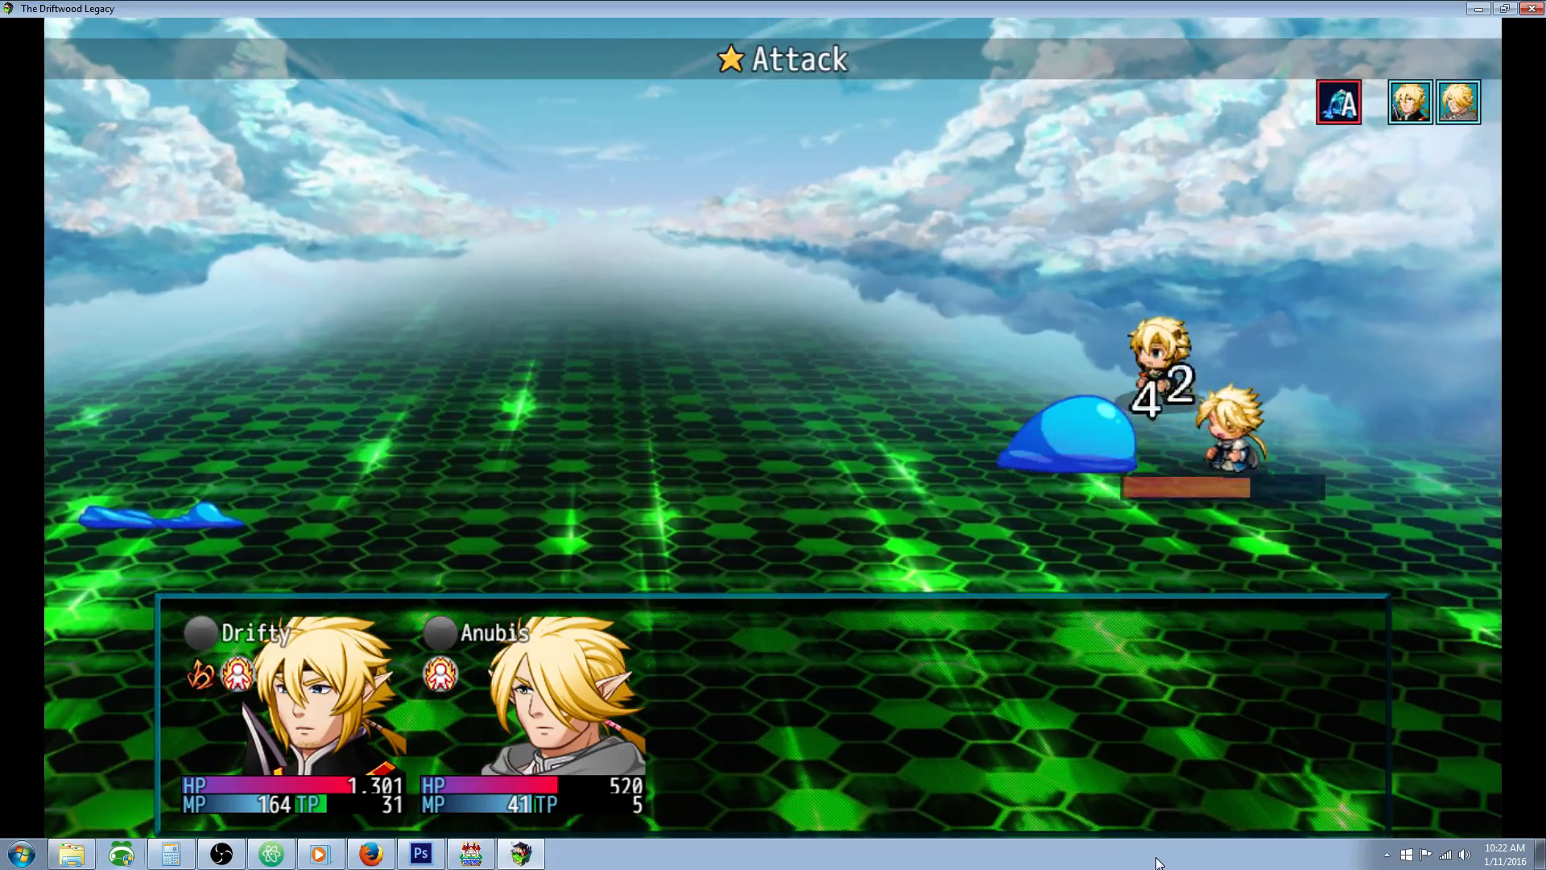
key("Return")
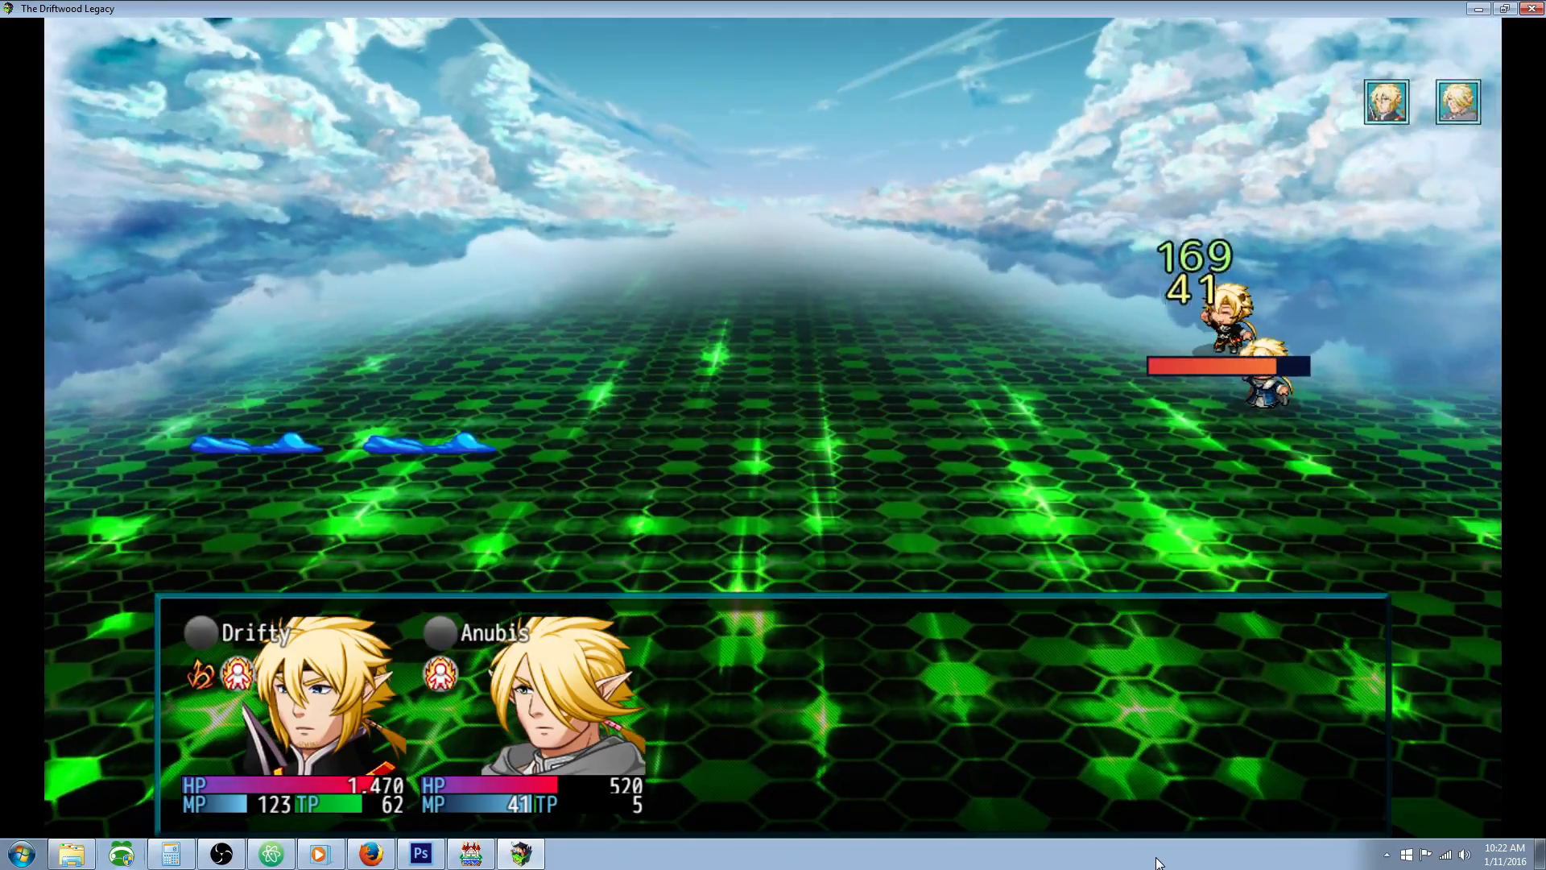
key("Return")
key("Return")
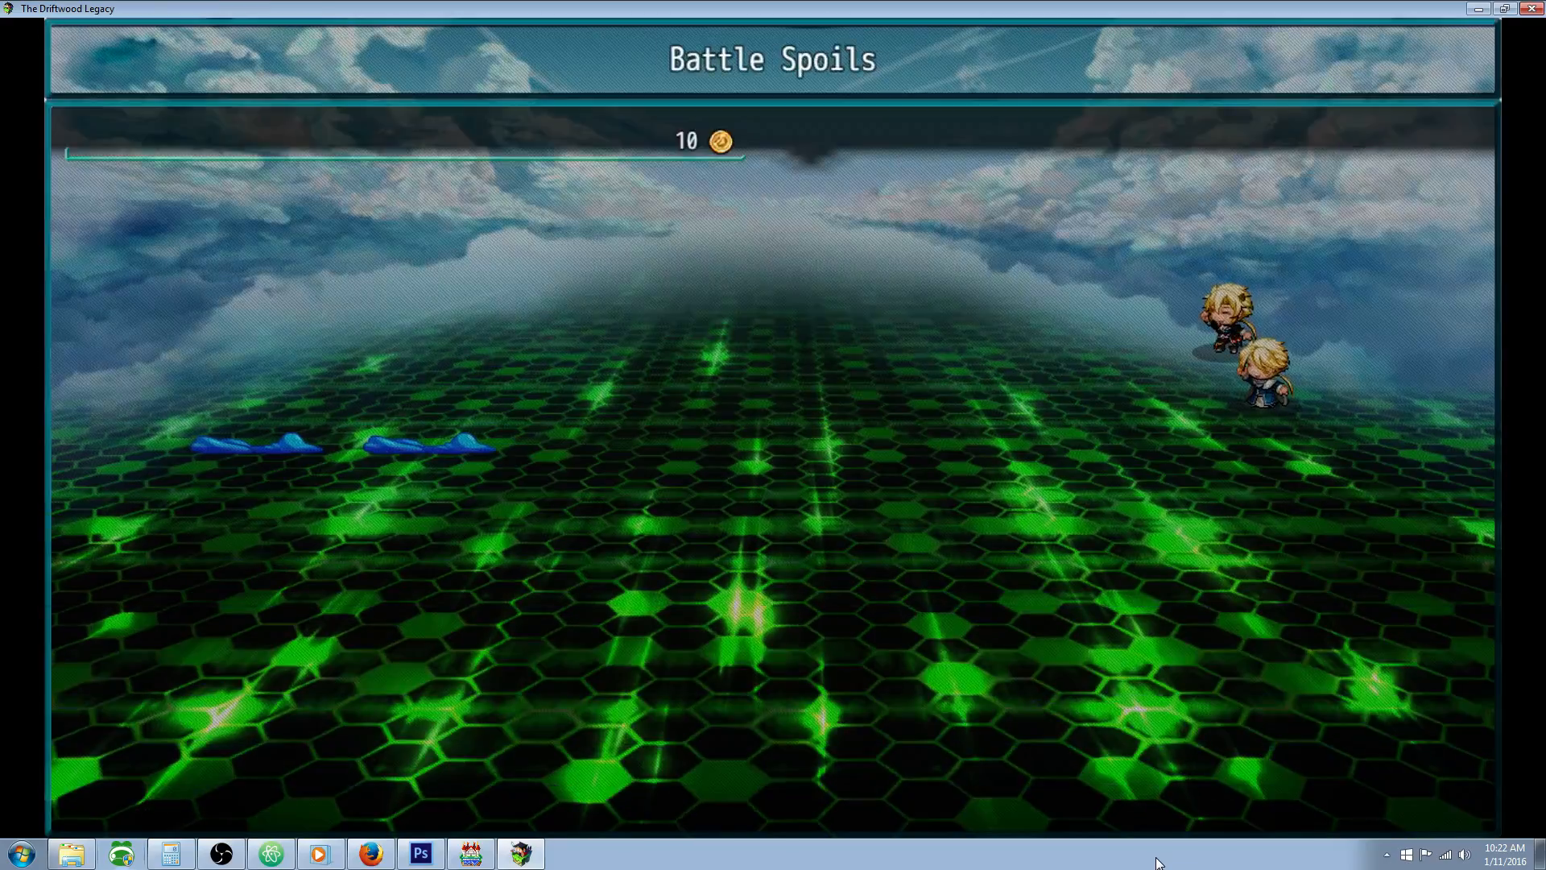
- Check the transformed party's HP, MP and TP in the main menu outside battle
key("Right")
key("Up")
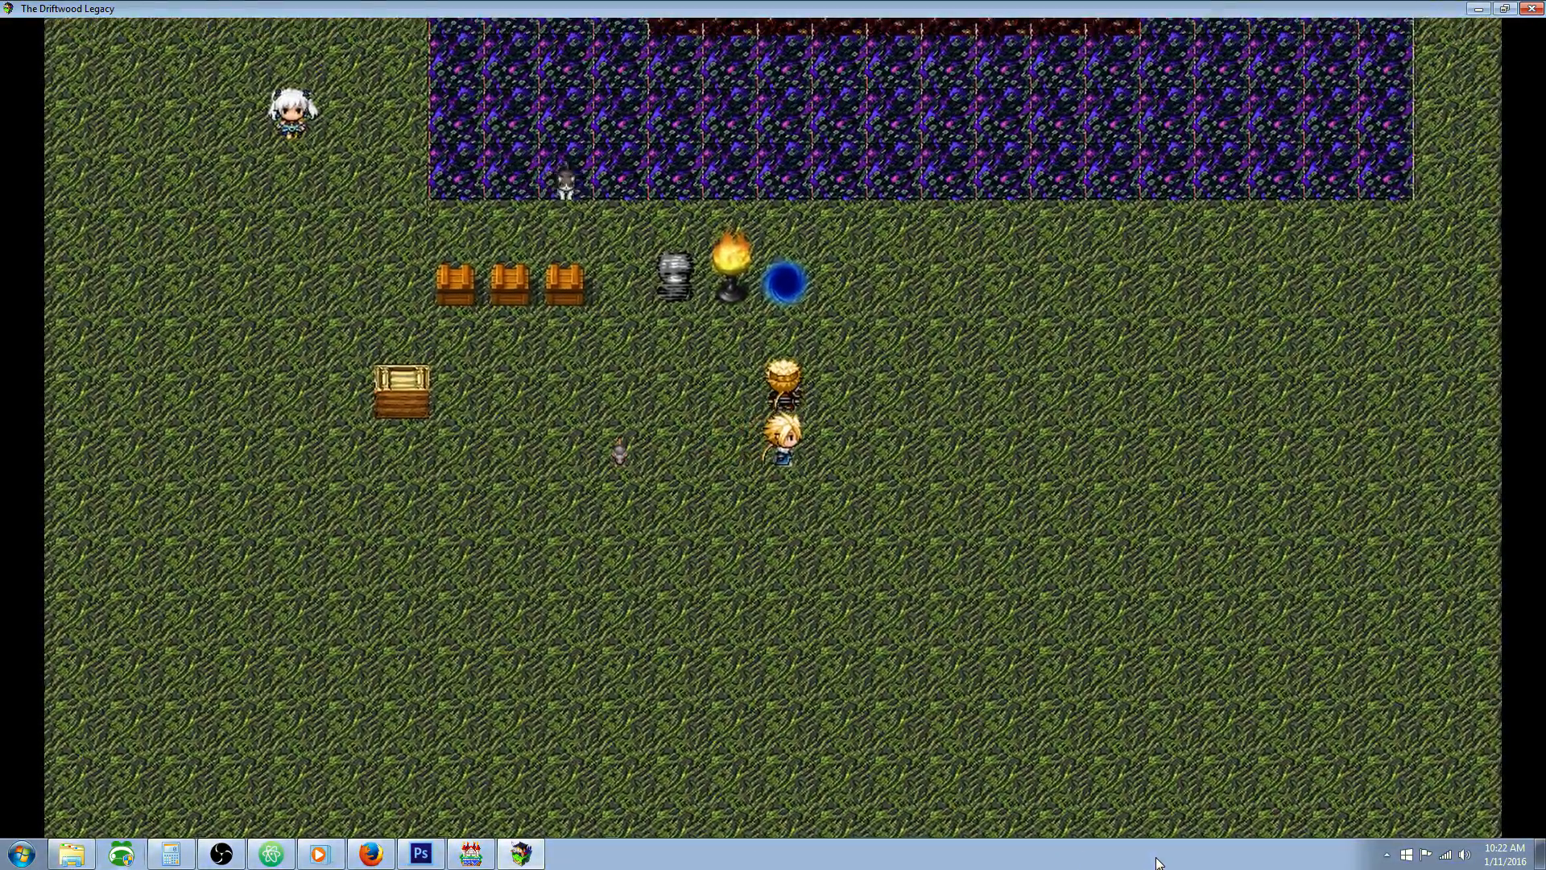
key("Escape")
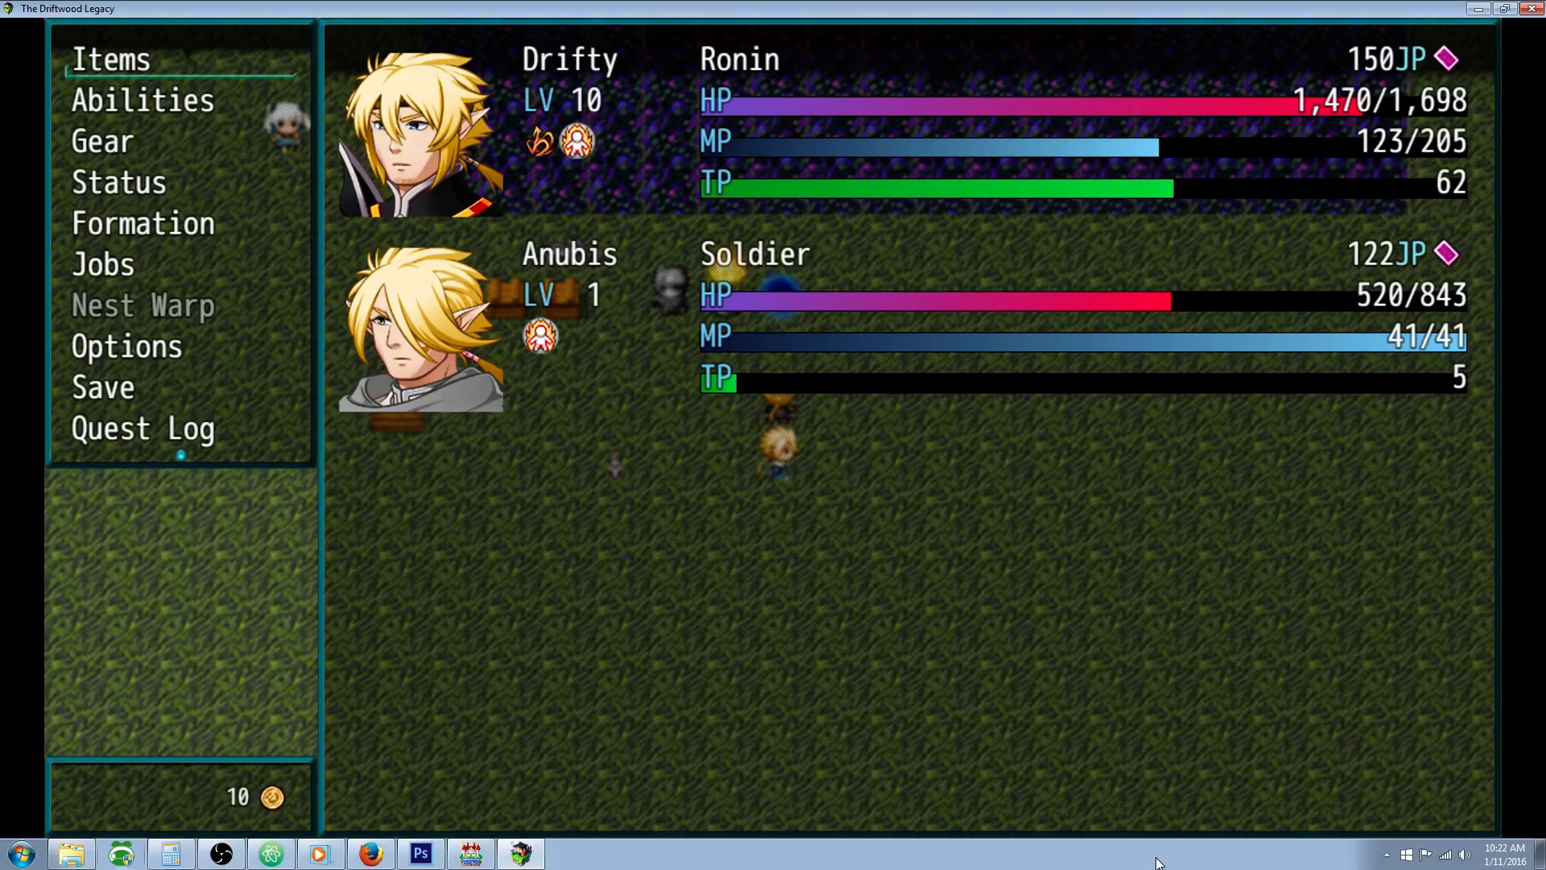
key("Escape")
- Drain the party's MP at the blue orb and check both characters' status in the main menu
key("Up")
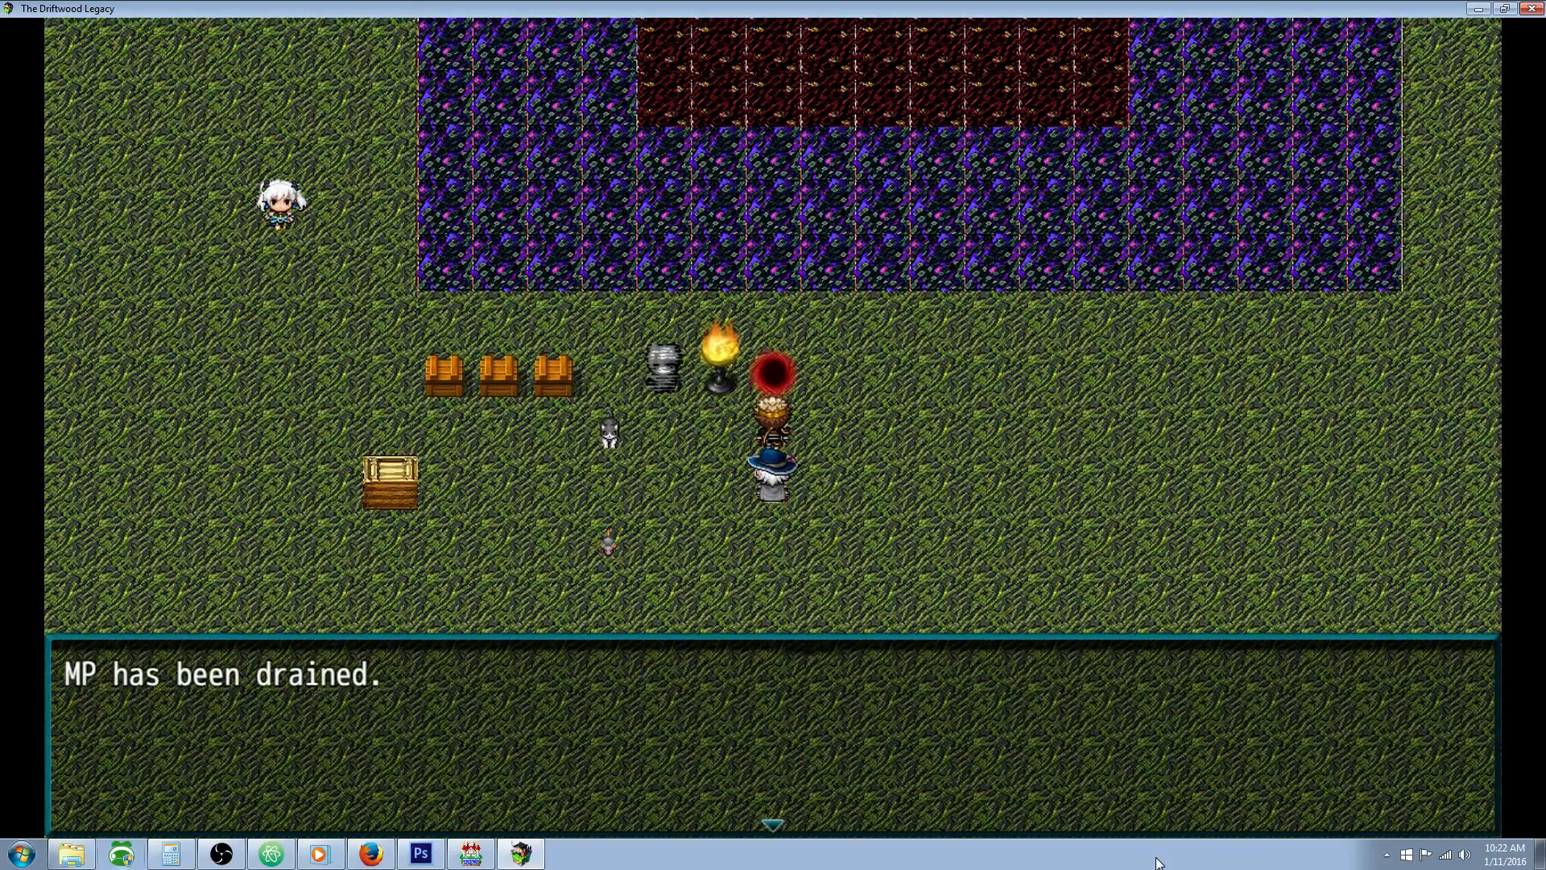
key("Return")
key("Escape")
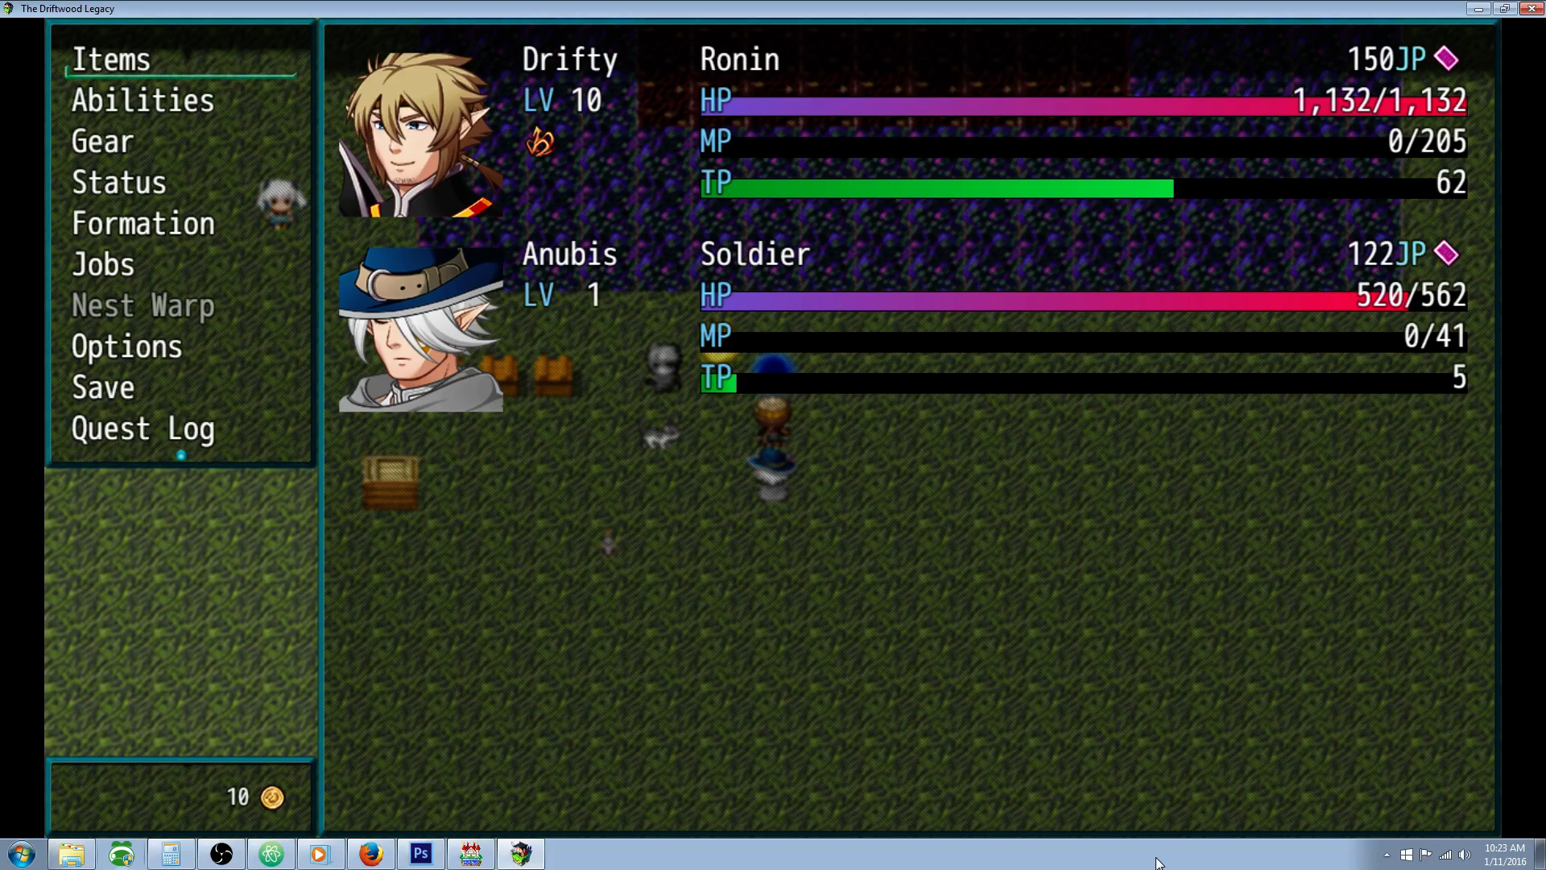
- Leave the main menu, restore the party beside the blue orb, and enter the slime battle again
key("Left")
key("Left")
key("Right")
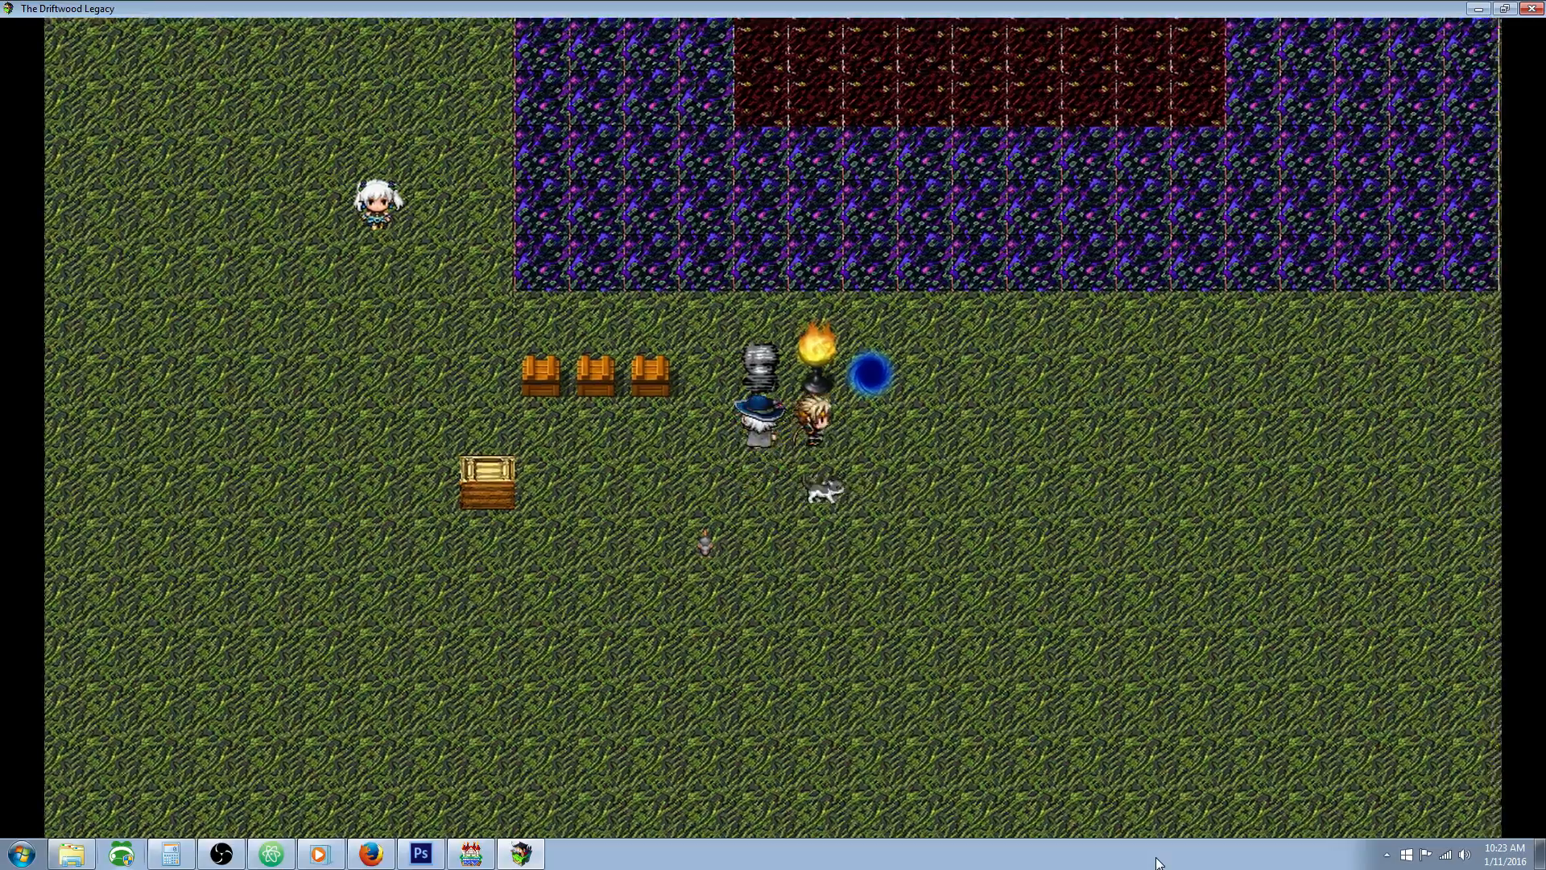
key("Up")
key("Return")
key("Return")
key("Down")
key("Down")
key("Left")
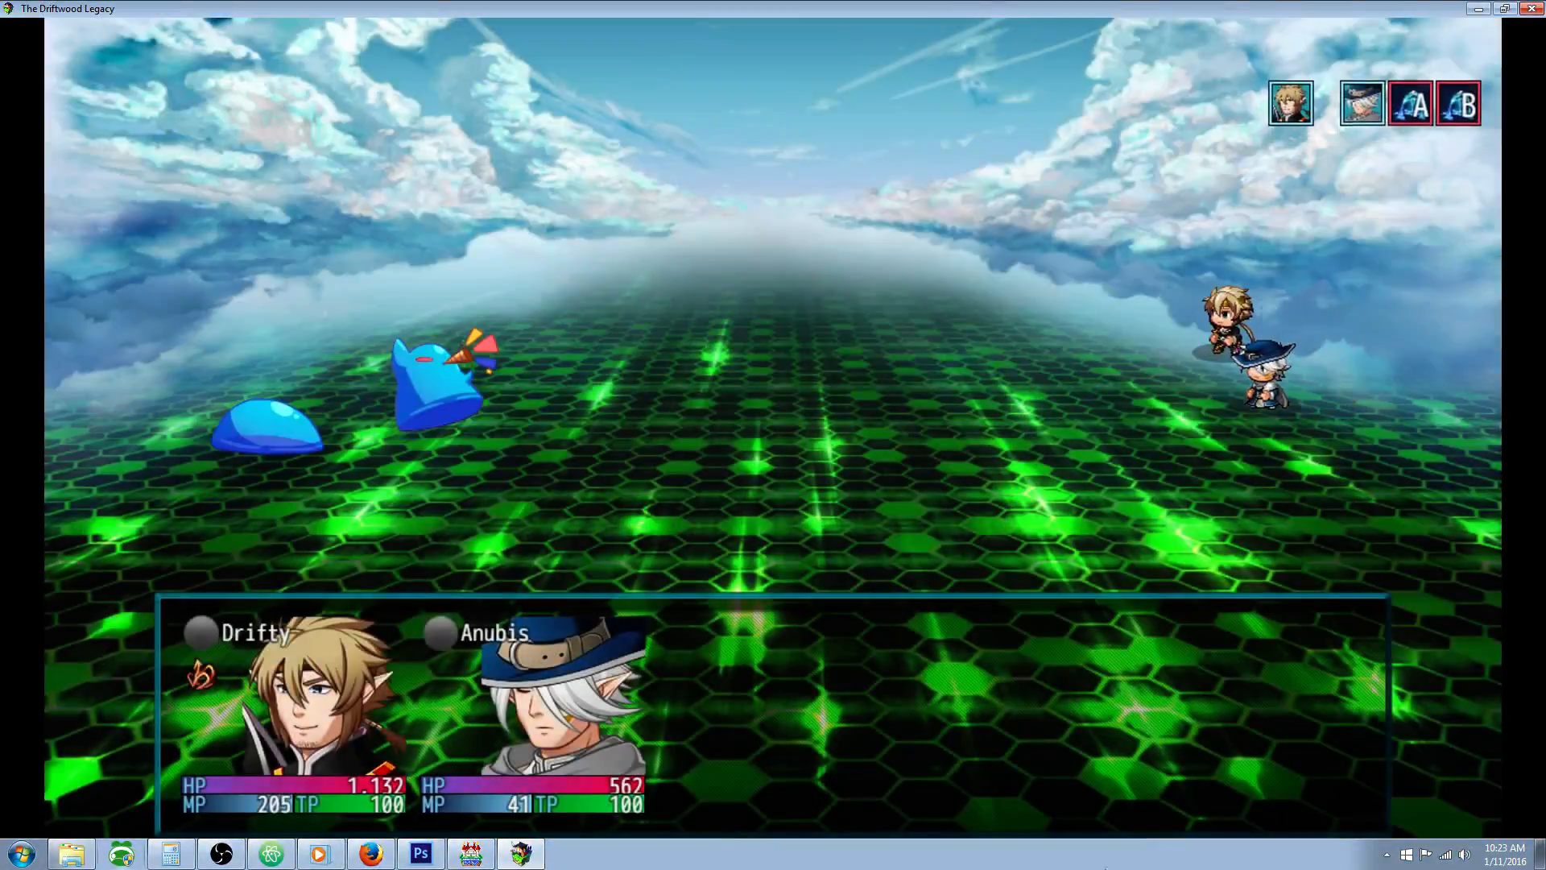
- Use the Super Saiyan Drifty skill on Drifty's turn
key("Down")
key("Return")
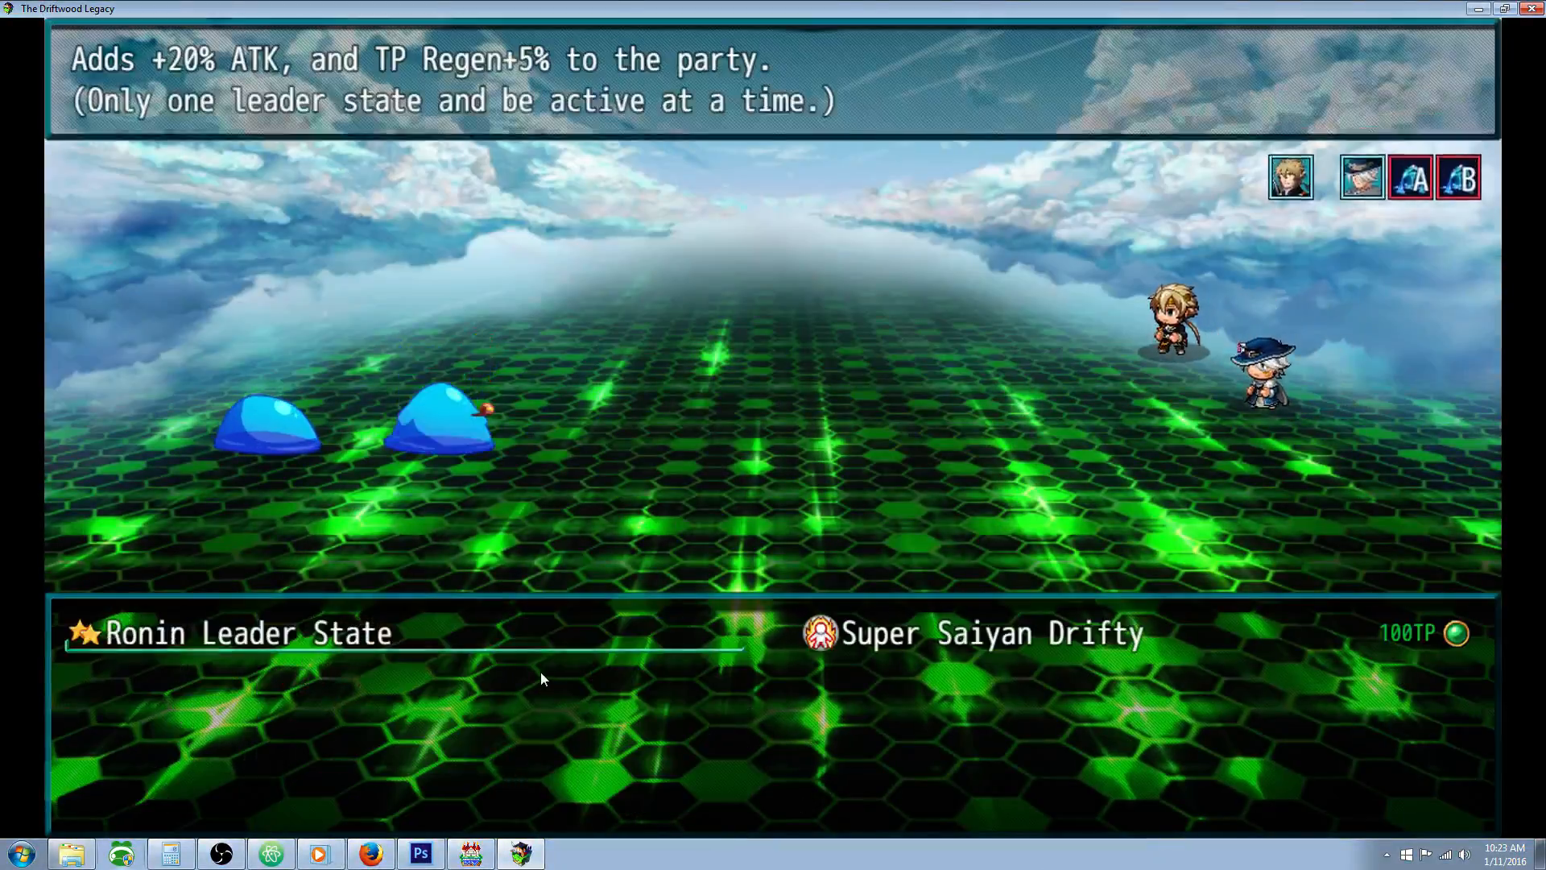
key("Right")
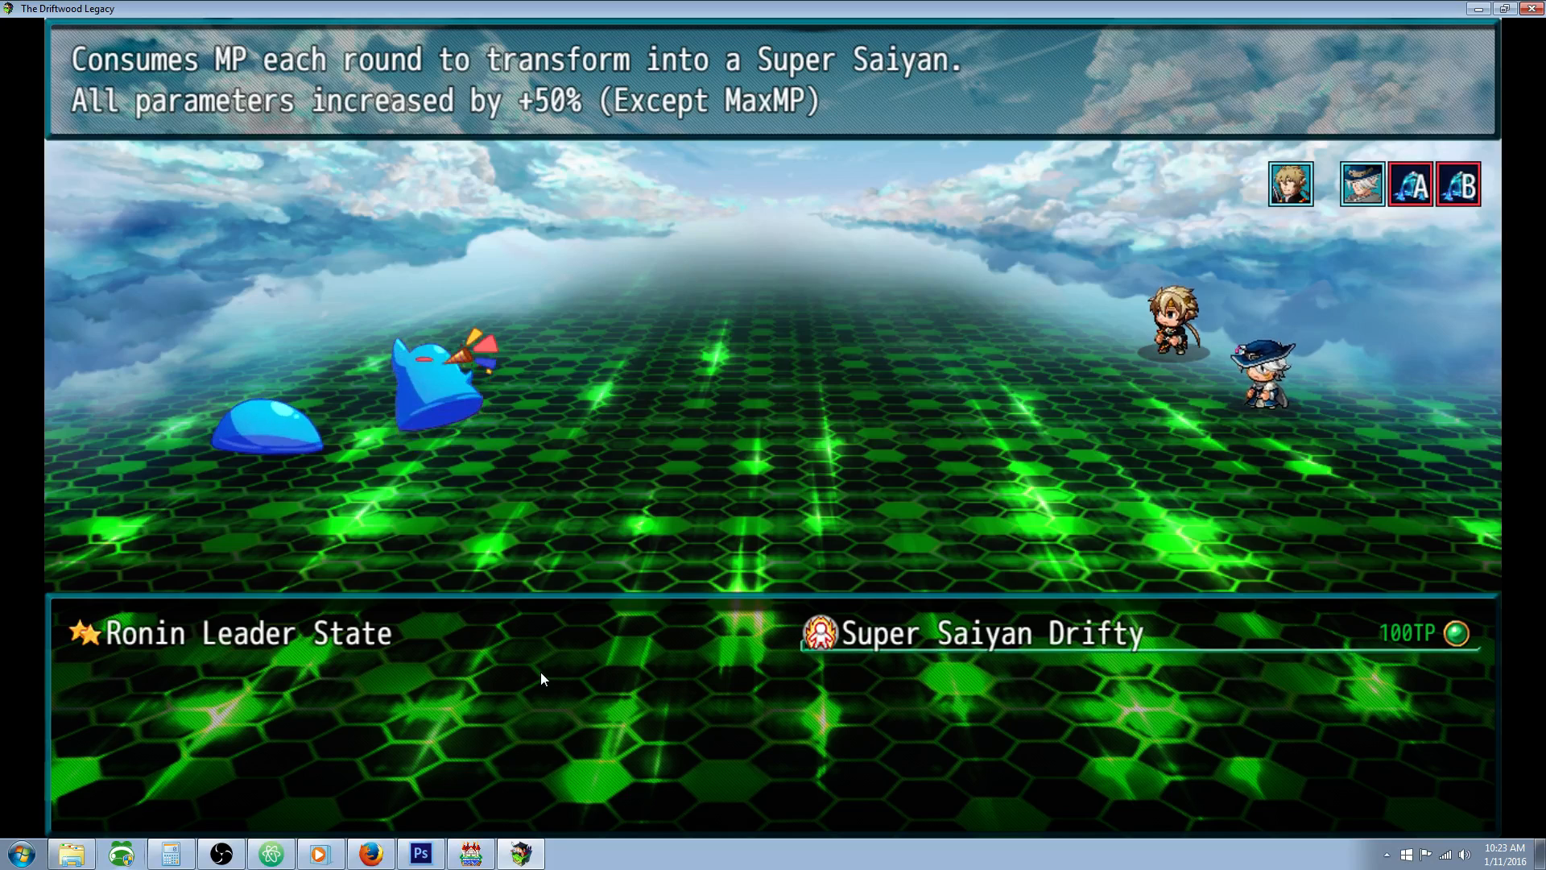
key("Return")
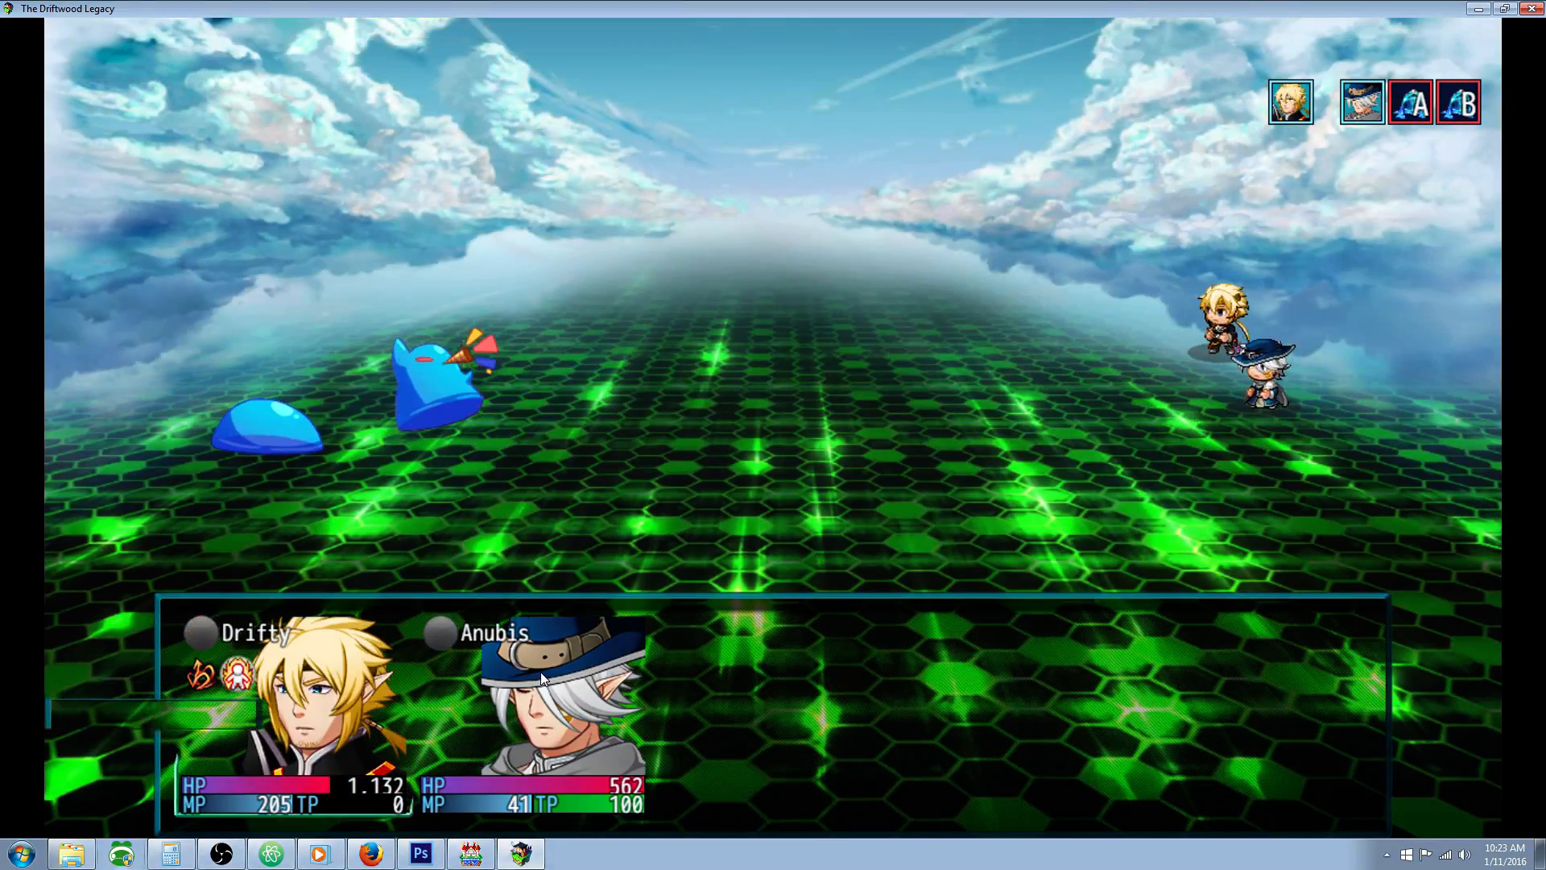
- Recheck Drifty's skill list while he is transformed, and attack a slime with him
key("Down")
key("Return")
key("Left")
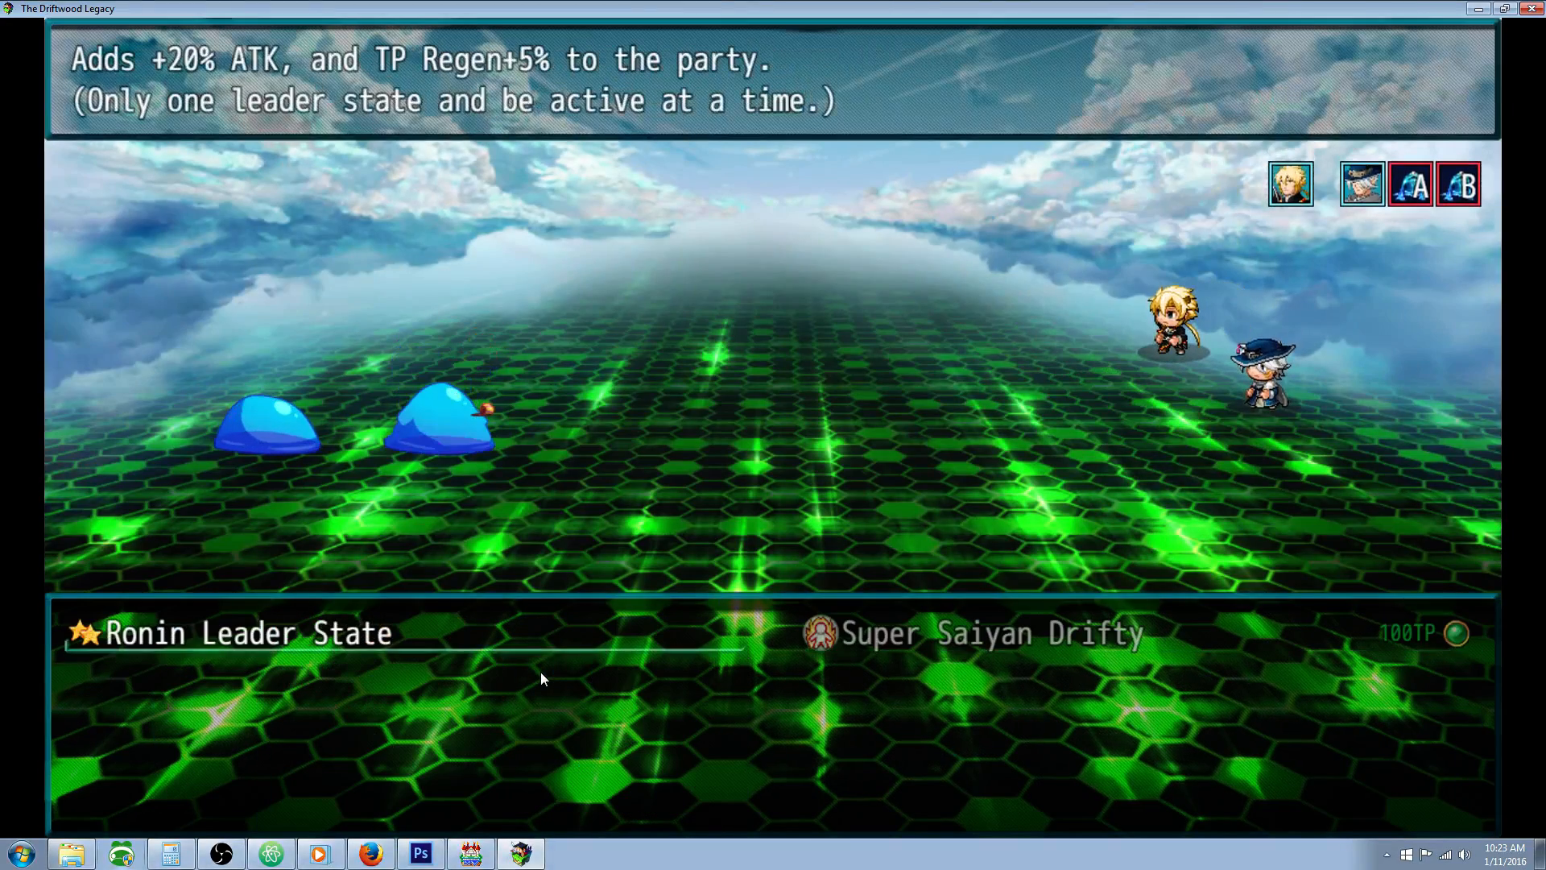
key("Escape")
key("Up")
key("Return")
key("Return")
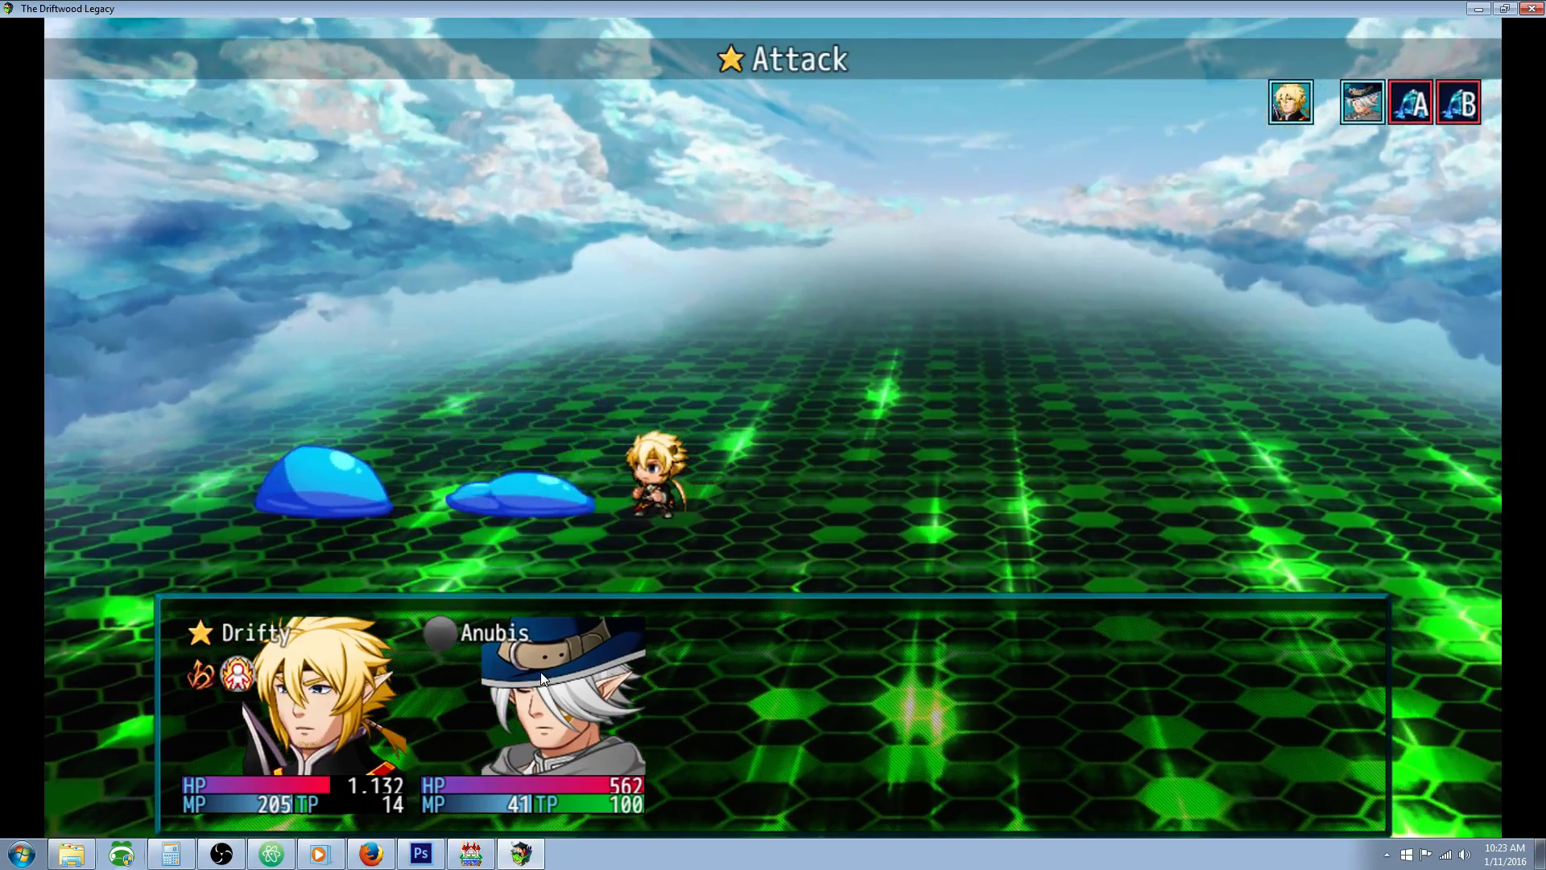
- Use the Super Saiyan Anubis skill on Anubis's turn
key("Down")
key("Return")
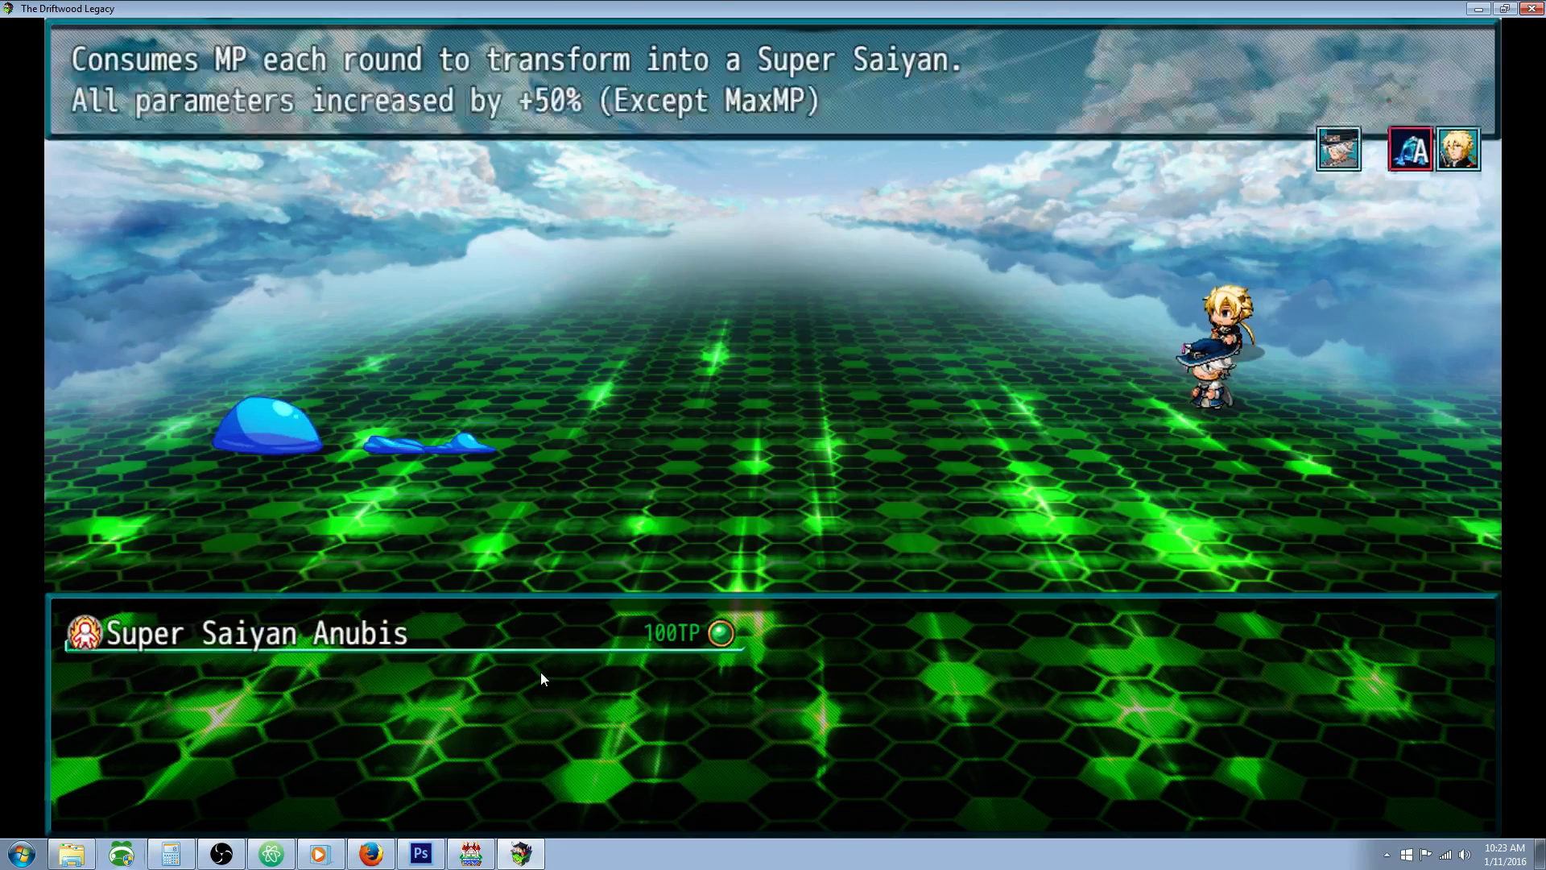
key("Return")
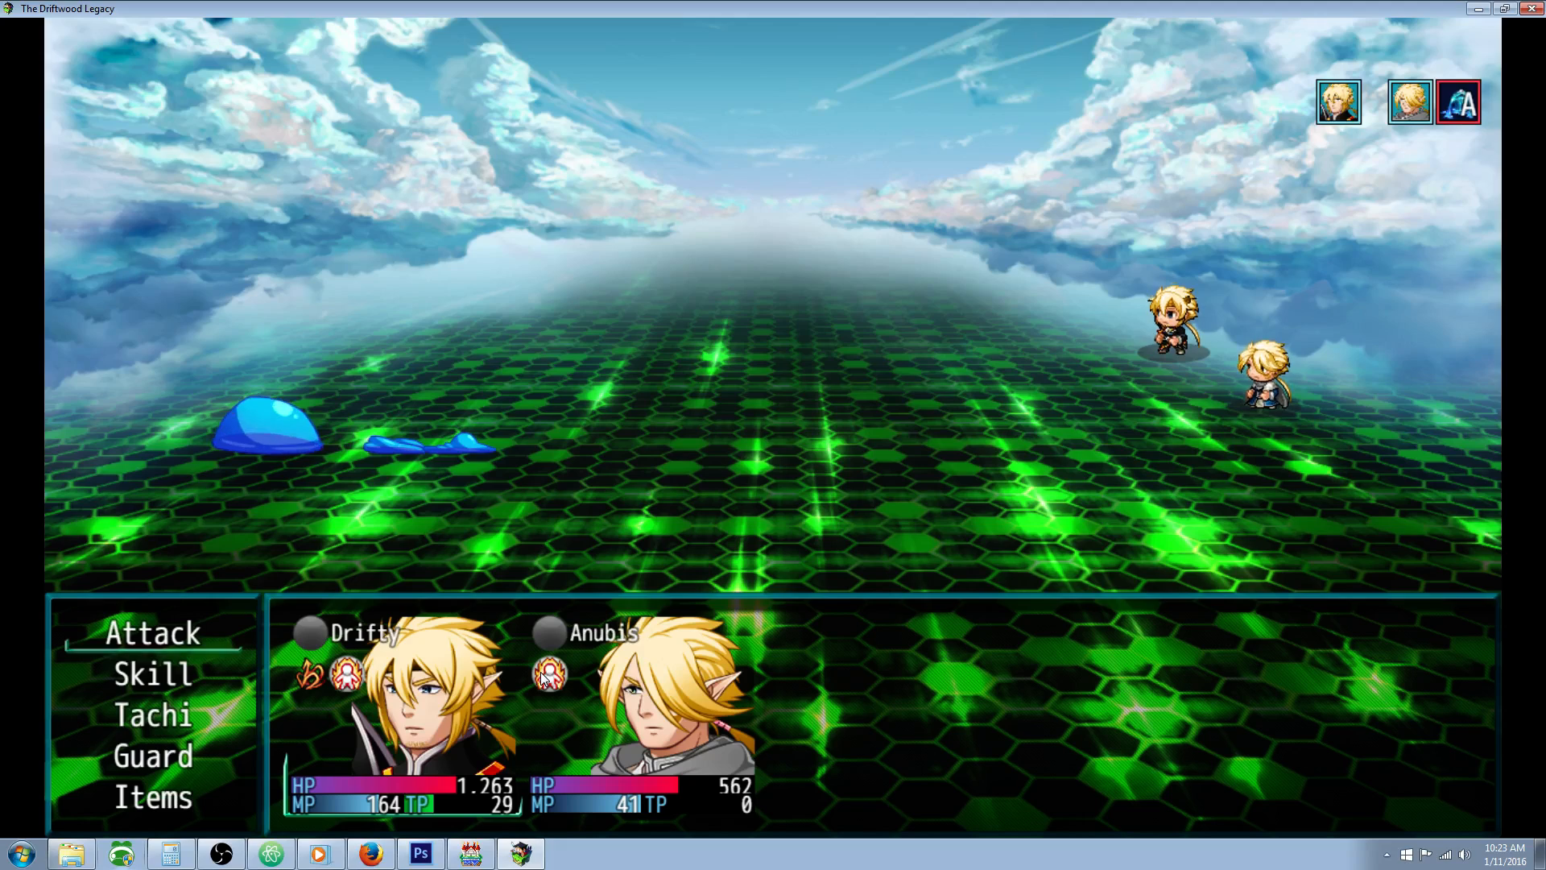
- Attack Slime A with the transformed Drifty
key("Down")
key("Return")
key("Return")
key("Return")
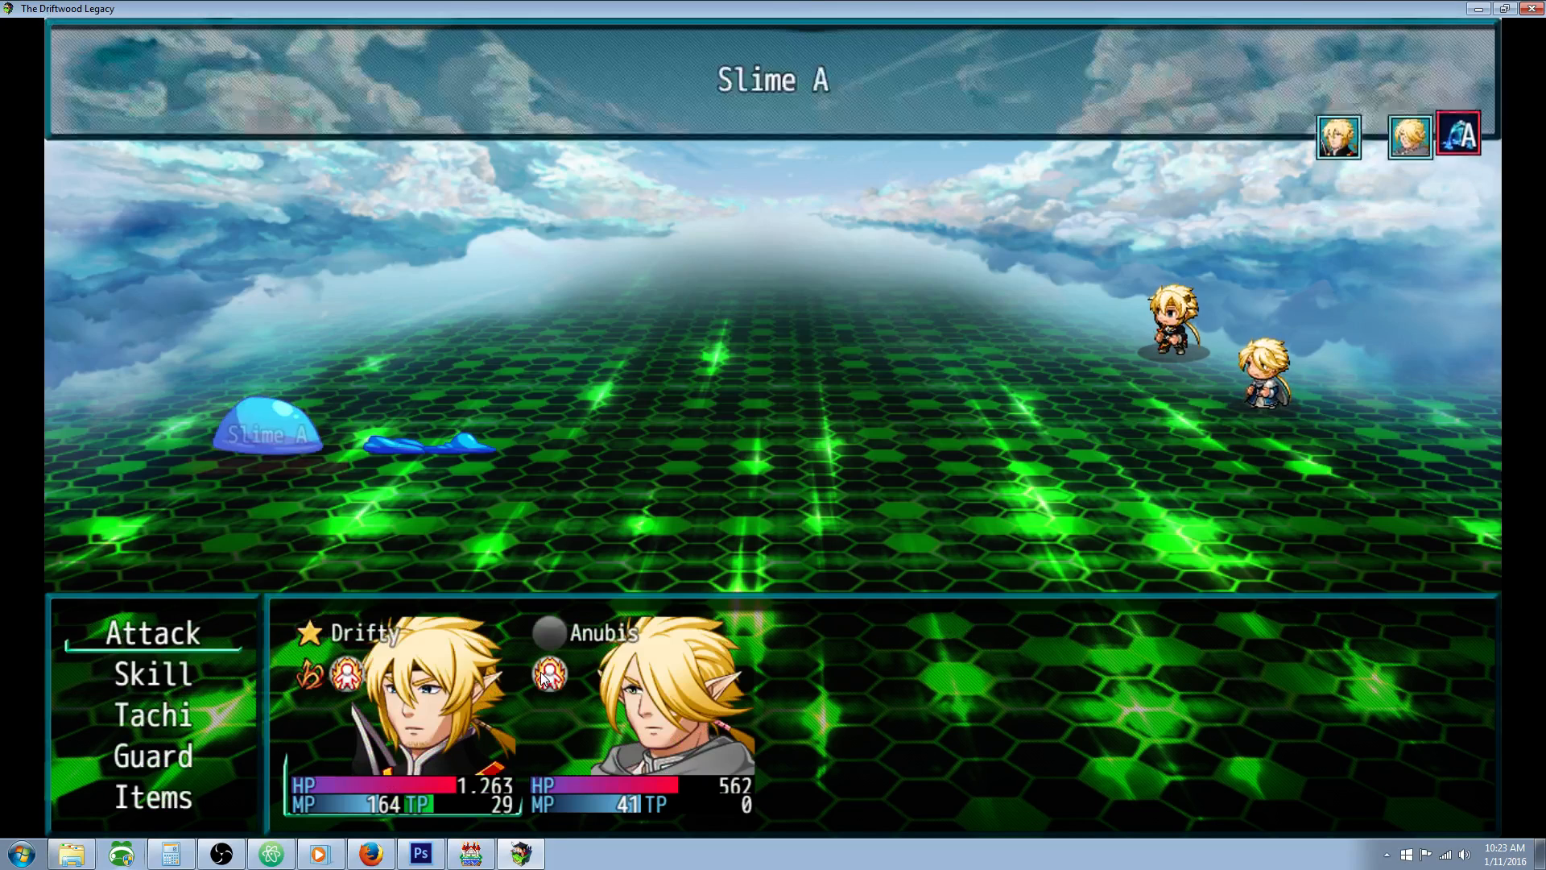
key("Return")
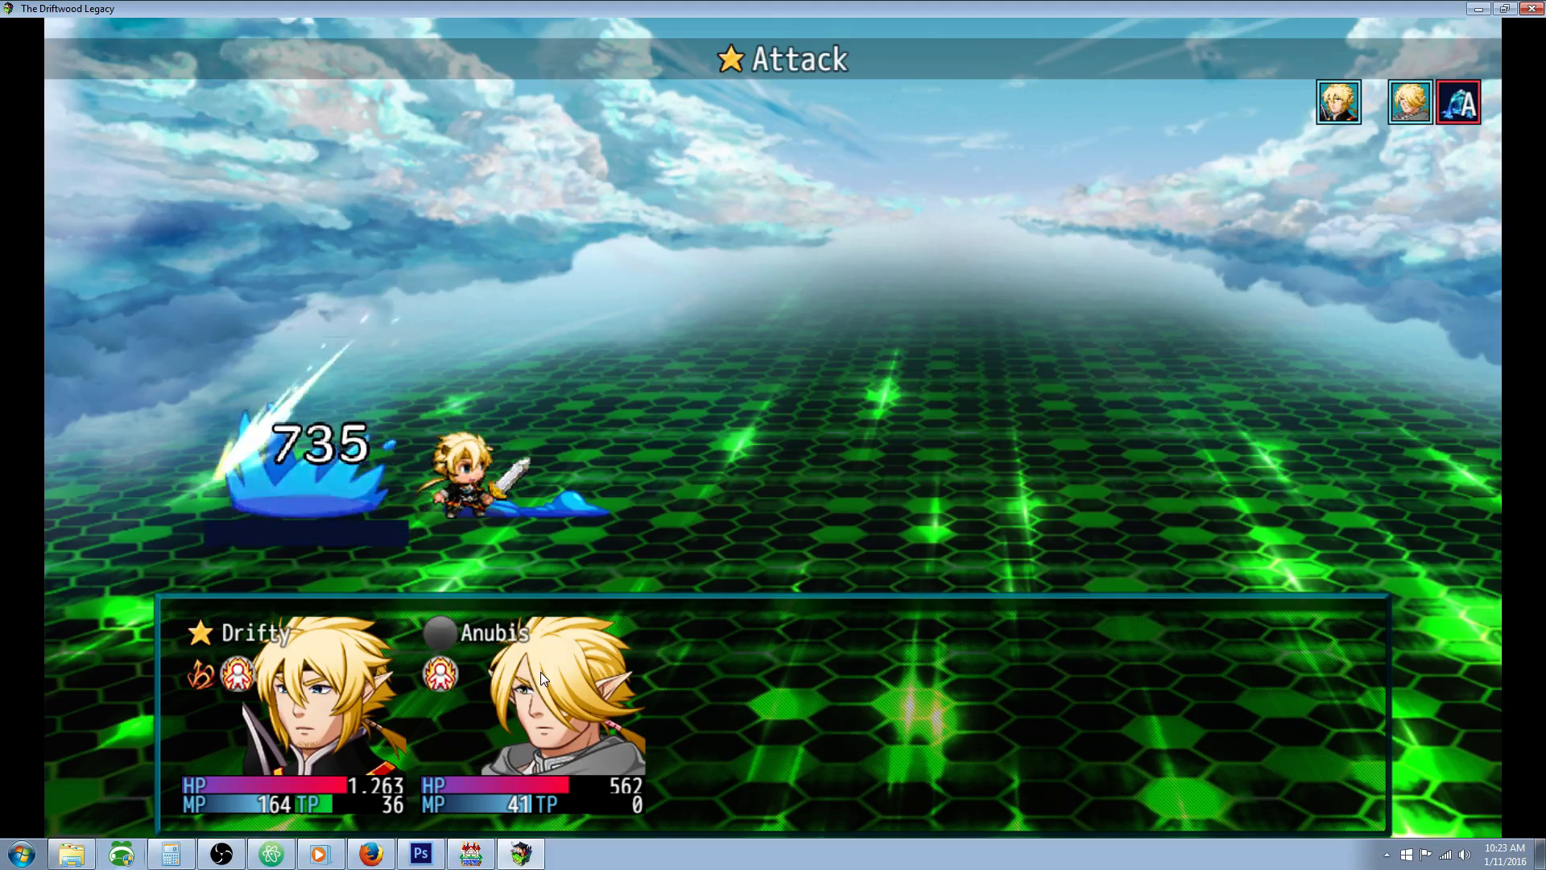